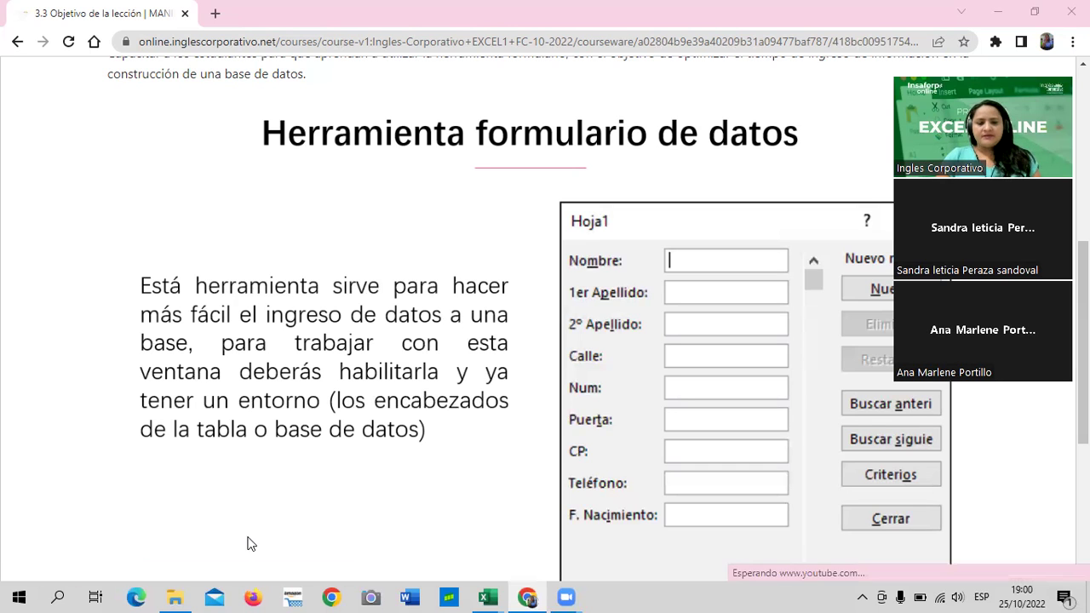
Step: Open the 3.5 Laboratorio graded quiz from the unit navigation bar
{"action": "scroll", "coordinate": [369, 443], "scroll_direction": "up", "scroll_amount": 3}
{"action": "scroll", "coordinate": [361, 449], "scroll_direction": "up", "scroll_amount": 1}
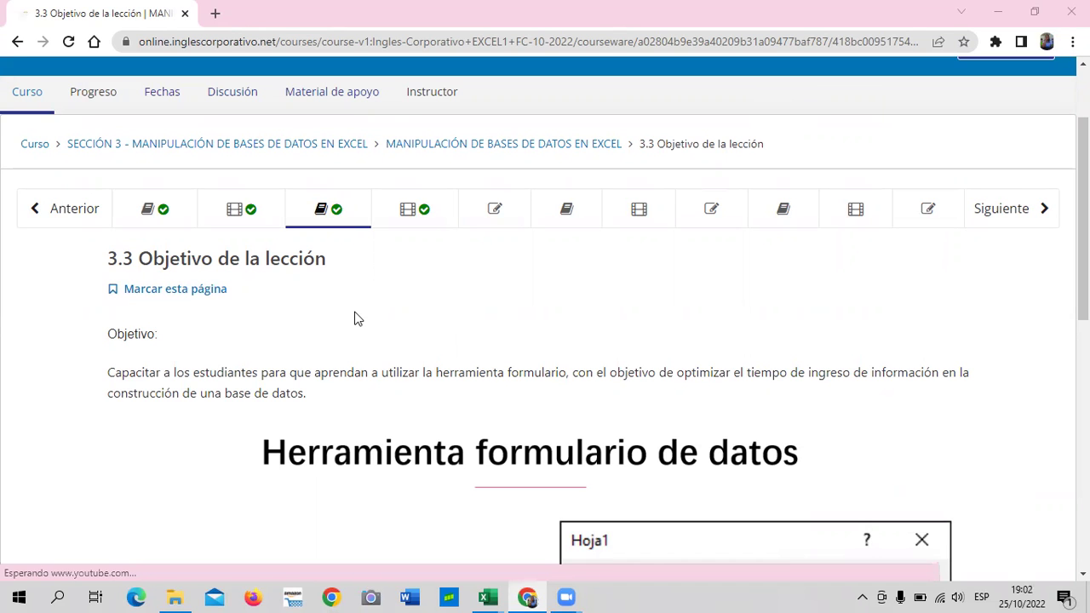
{"action": "scroll", "coordinate": [203, 388], "scroll_direction": "down", "scroll_amount": 1}
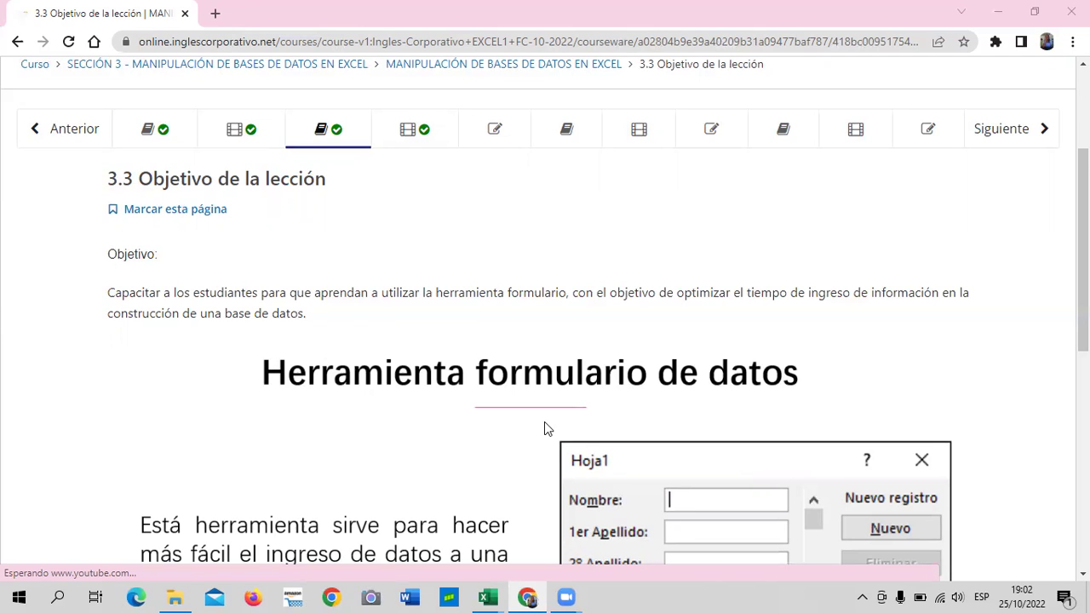
{"action": "scroll", "coordinate": [541, 420], "scroll_direction": "down", "scroll_amount": 1}
{"action": "scroll", "coordinate": [534, 412], "scroll_direction": "down", "scroll_amount": 4}
{"action": "scroll", "coordinate": [452, 366], "scroll_direction": "up", "scroll_amount": 1}
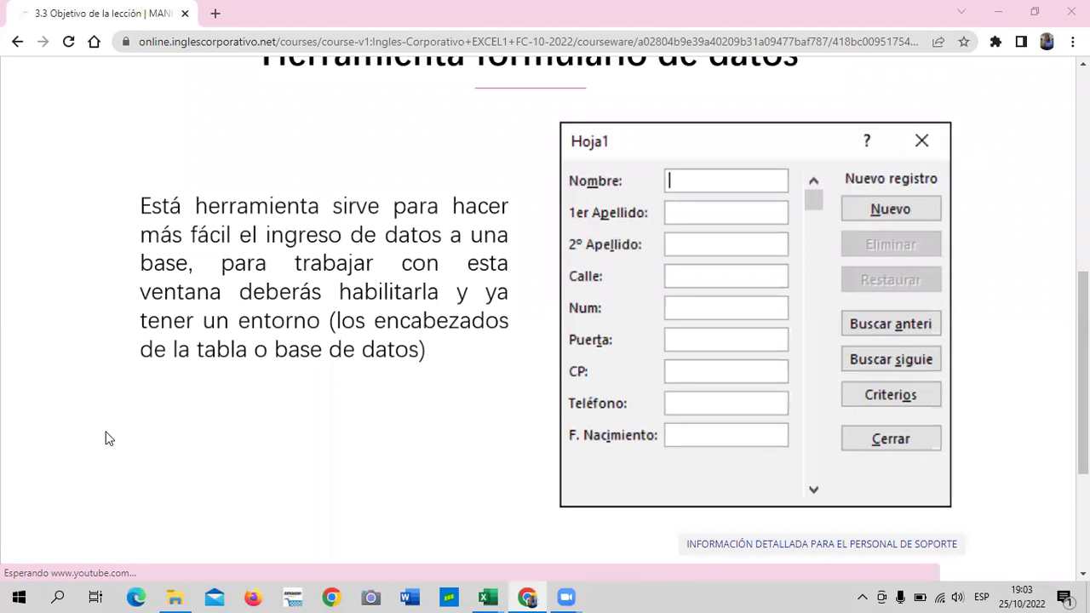
{"action": "scroll", "coordinate": [316, 363], "scroll_direction": "down", "scroll_amount": 2}
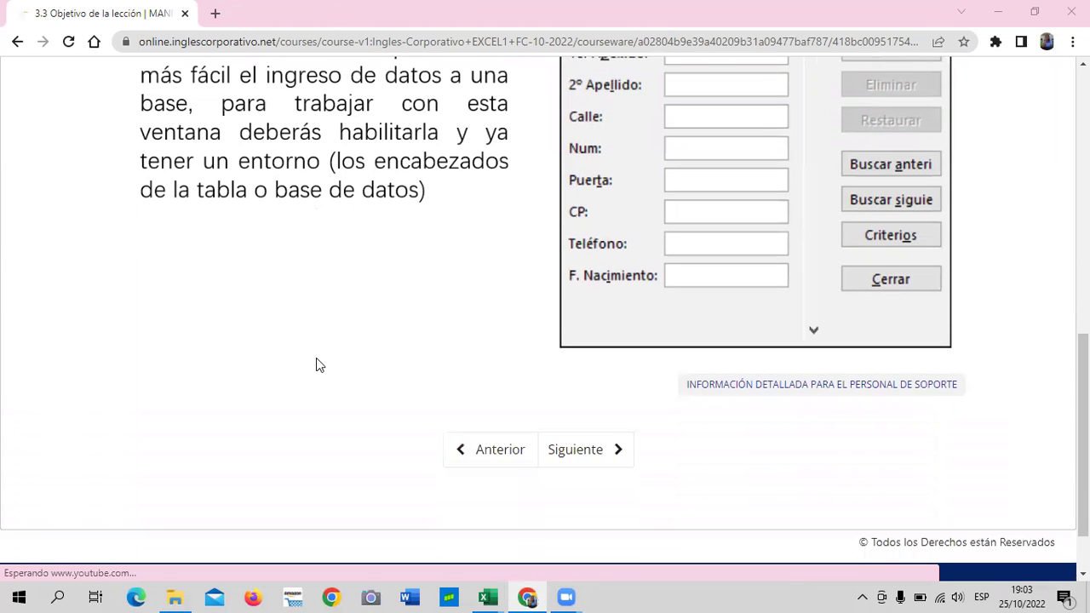
{"action": "scroll", "coordinate": [316, 364], "scroll_direction": "up", "scroll_amount": 4}
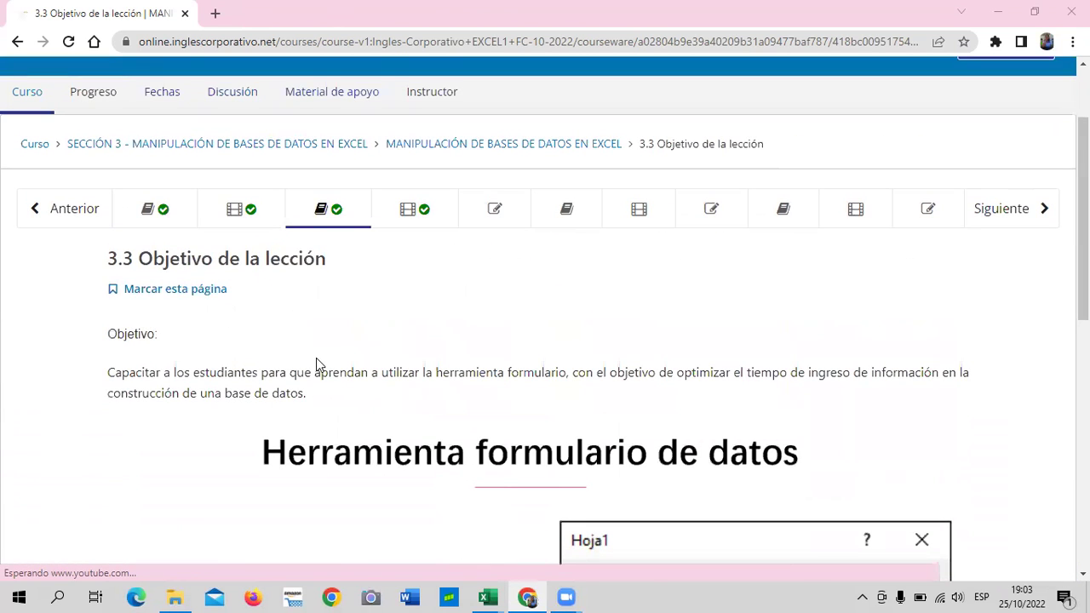
{"action": "scroll", "coordinate": [532, 136], "scroll_direction": "down", "scroll_amount": 1}
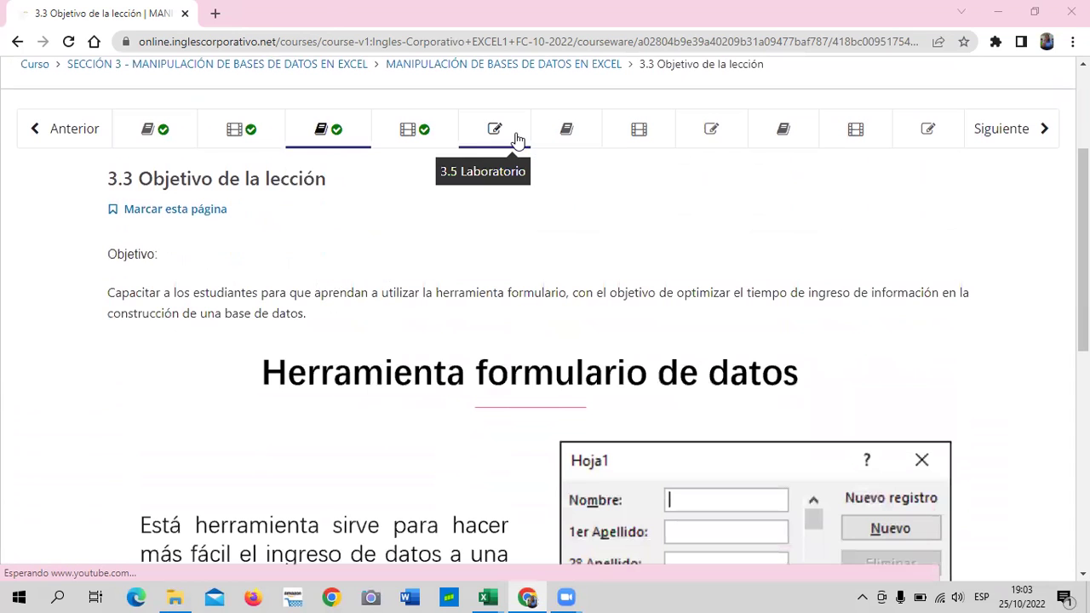
{"action": "left_click", "coordinate": [517, 139]}
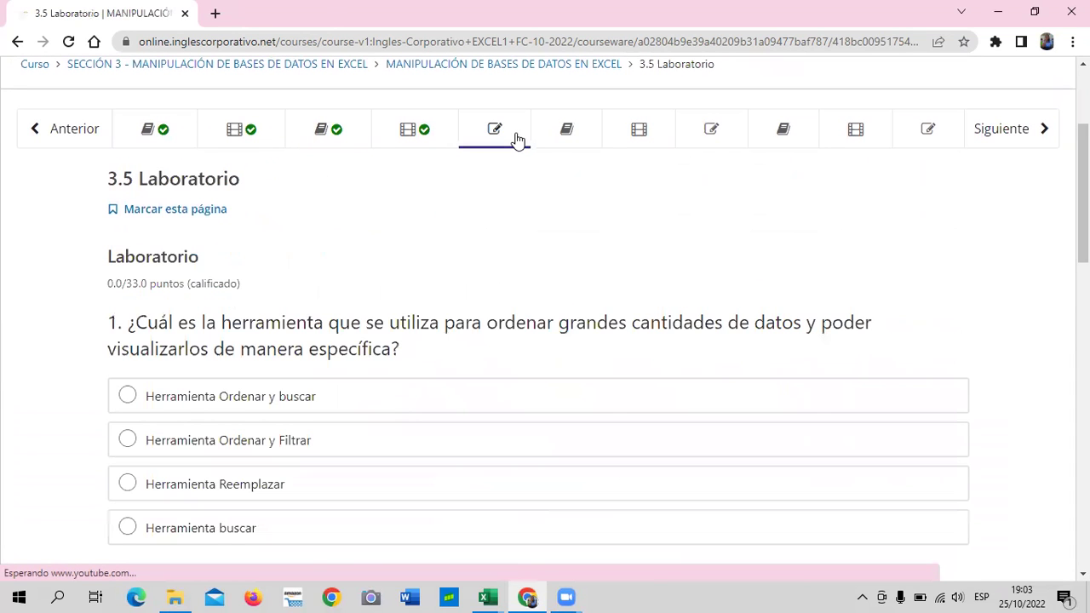
Step: Read through the quiz's four questions on sorting and filtering
{"action": "scroll", "coordinate": [476, 336], "scroll_direction": "down", "scroll_amount": 3}
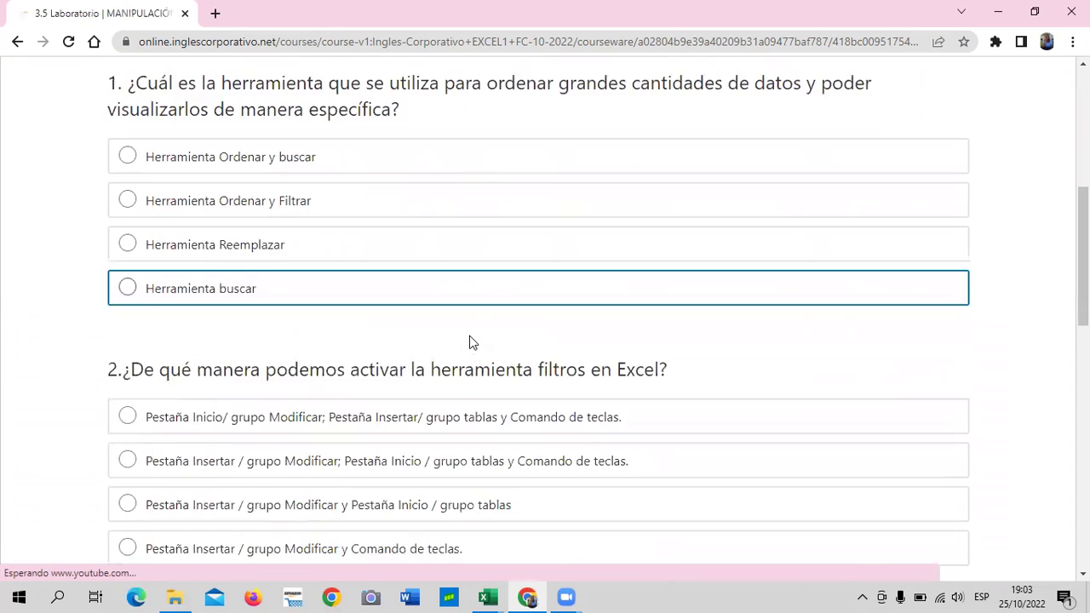
{"action": "scroll", "coordinate": [470, 340], "scroll_direction": "down", "scroll_amount": 3}
{"action": "scroll", "coordinate": [468, 343], "scroll_direction": "down", "scroll_amount": 3}
{"action": "scroll", "coordinate": [466, 343], "scroll_direction": "down", "scroll_amount": 2}
{"action": "scroll", "coordinate": [466, 344], "scroll_direction": "down", "scroll_amount": 1}
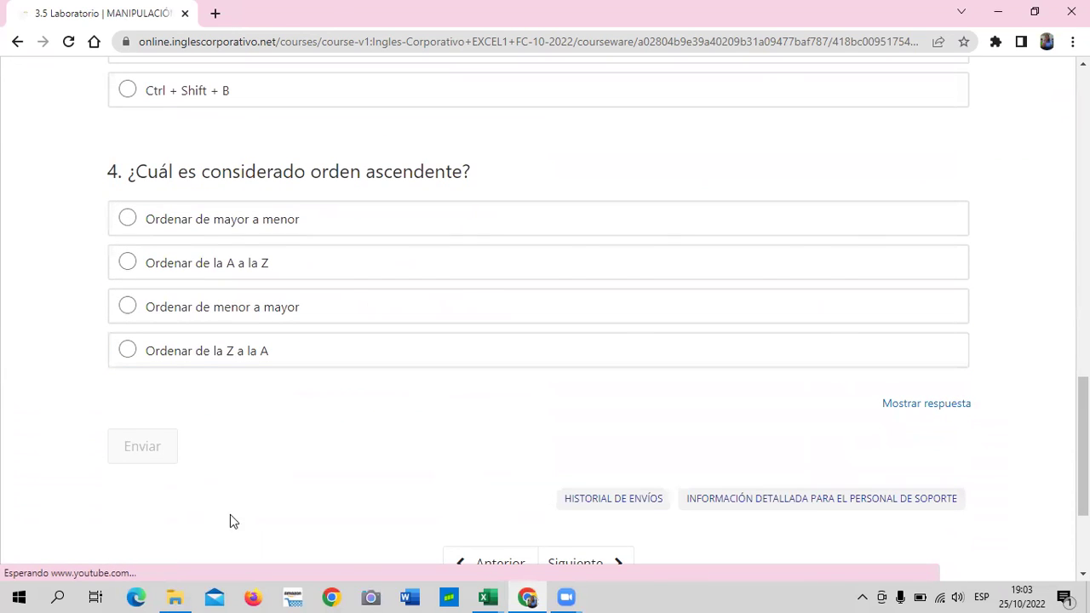
{"action": "scroll", "coordinate": [350, 479], "scroll_direction": "up", "scroll_amount": 3}
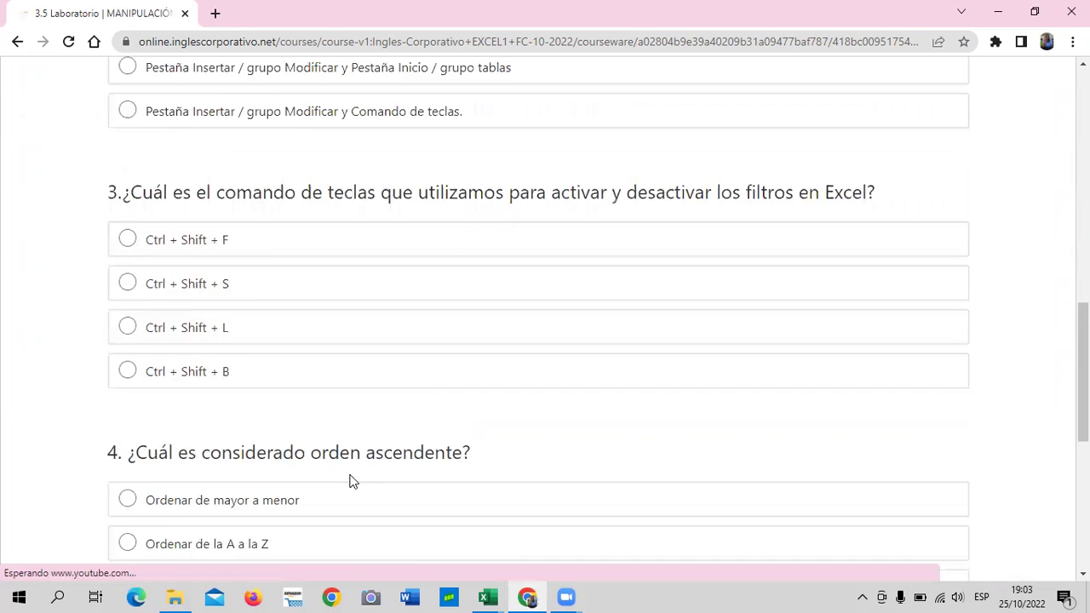
{"action": "scroll", "coordinate": [350, 479], "scroll_direction": "up", "scroll_amount": 3}
{"action": "scroll", "coordinate": [348, 469], "scroll_direction": "up", "scroll_amount": 3}
{"action": "scroll", "coordinate": [342, 463], "scroll_direction": "up", "scroll_amount": 3}
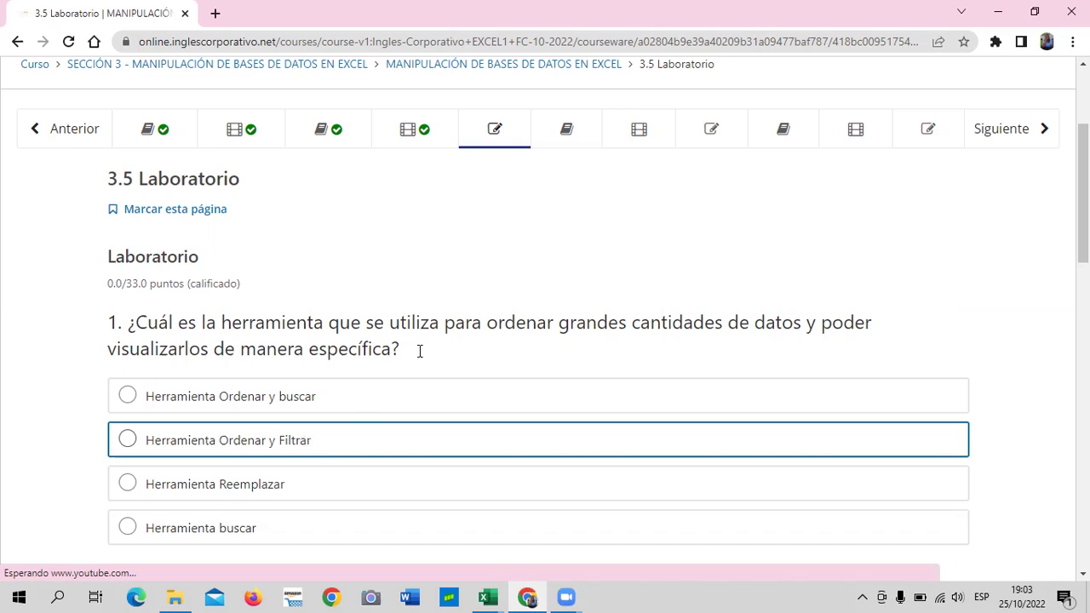
{"action": "scroll", "coordinate": [488, 313], "scroll_direction": "down", "scroll_amount": 1}
{"action": "scroll", "coordinate": [498, 337], "scroll_direction": "down", "scroll_amount": 3}
{"action": "scroll", "coordinate": [499, 354], "scroll_direction": "down", "scroll_amount": 4}
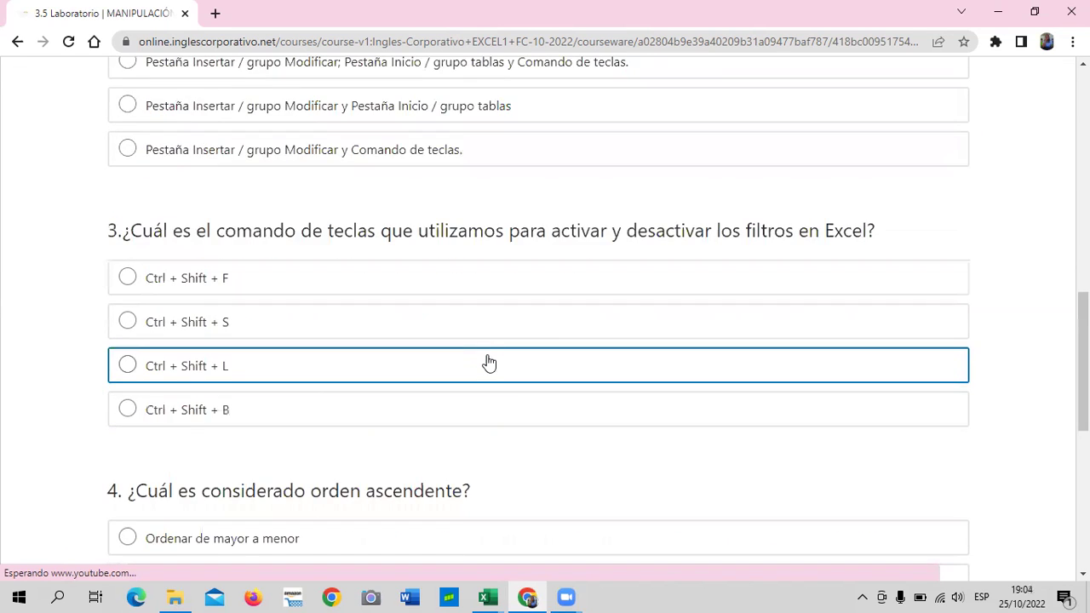
{"action": "scroll", "coordinate": [486, 362], "scroll_direction": "down", "scroll_amount": 3}
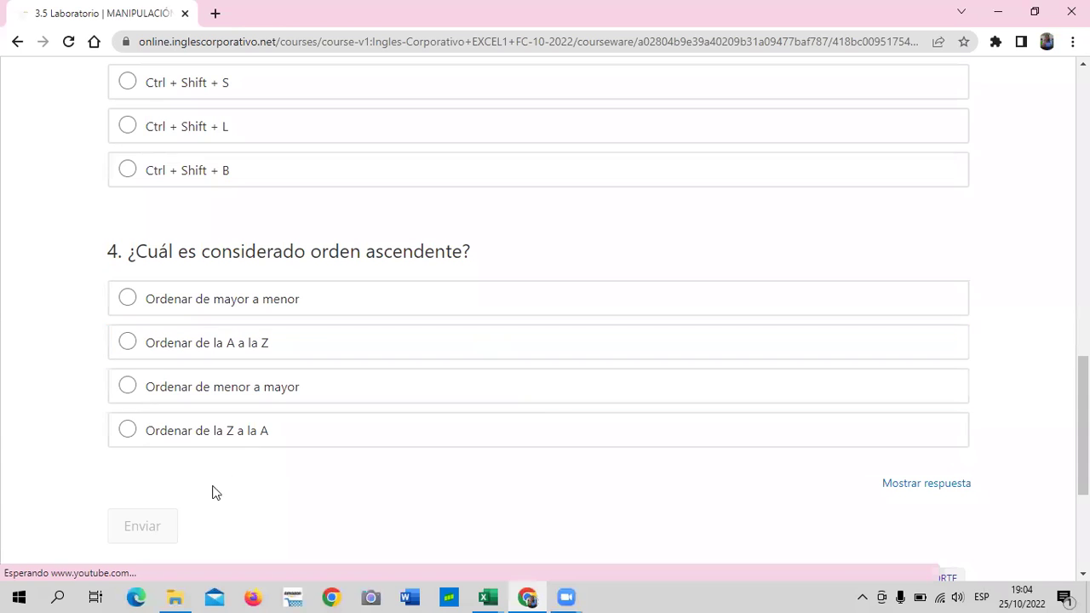
{"action": "scroll", "coordinate": [275, 463], "scroll_direction": "up", "scroll_amount": 7}
{"action": "scroll", "coordinate": [264, 452], "scroll_direction": "up", "scroll_amount": 6}
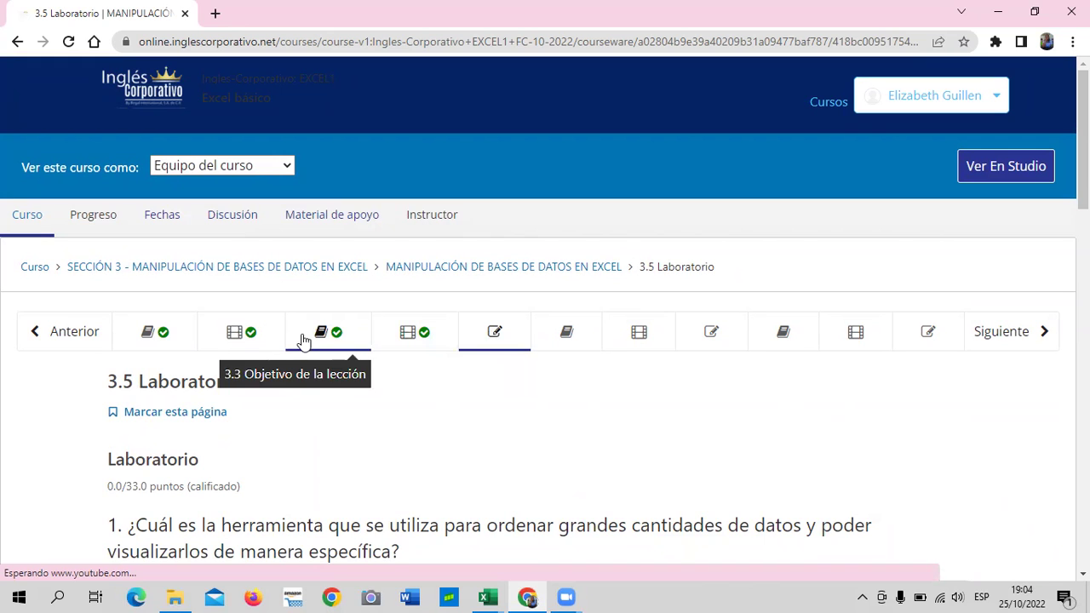
{"action": "scroll", "coordinate": [417, 395], "scroll_direction": "down", "scroll_amount": 3}
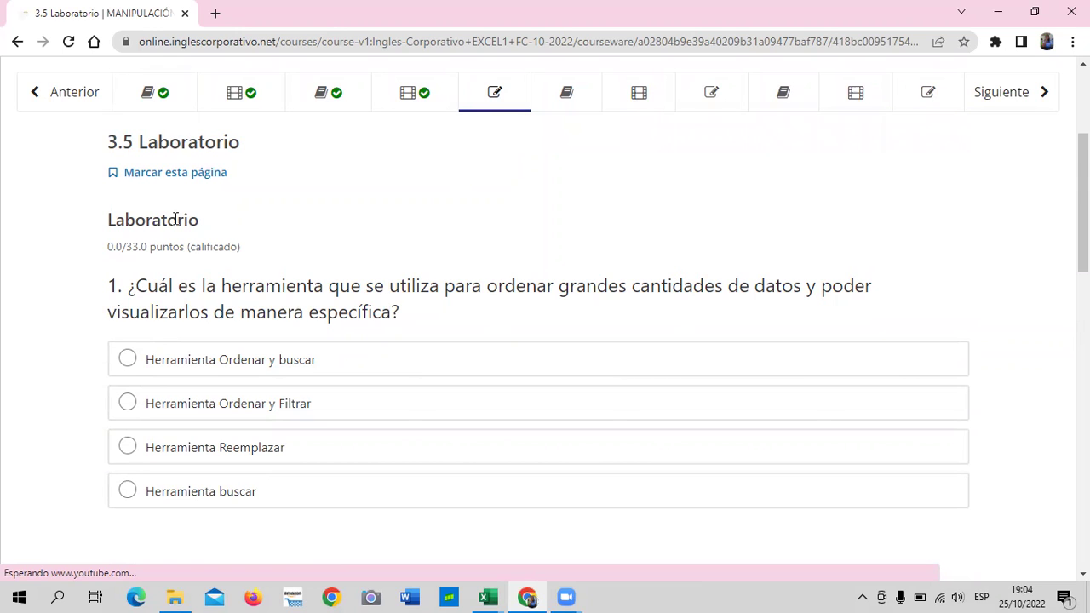
{"action": "scroll", "coordinate": [83, 351], "scroll_direction": "down", "scroll_amount": 1}
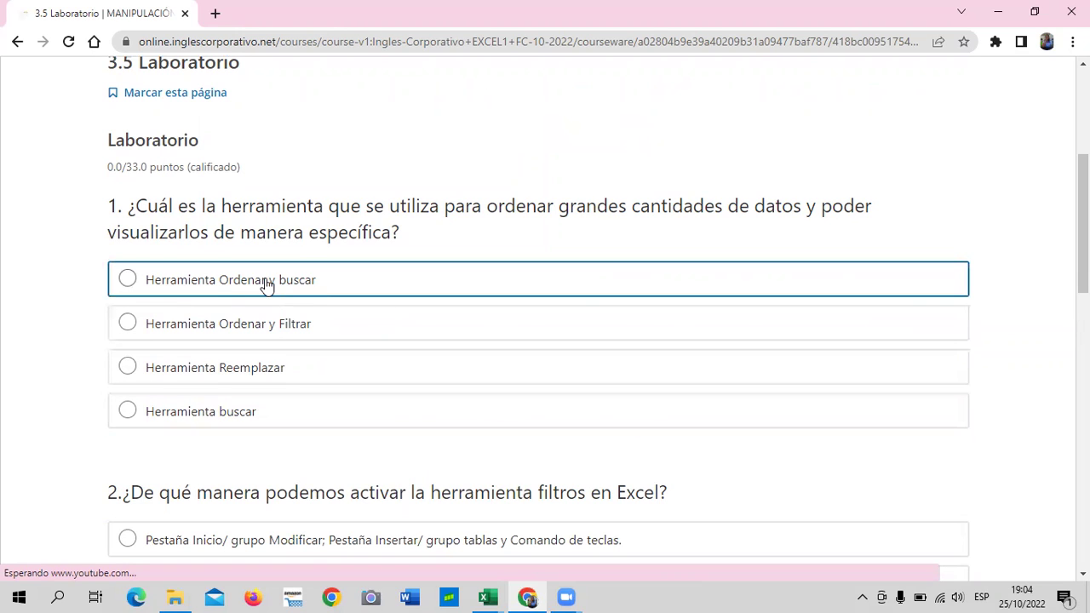
Step: Mark 'Herramienta Ordenar y buscar' for question 1 and move on to question 2
{"action": "left_click", "coordinate": [129, 282]}
{"action": "scroll", "coordinate": [401, 370], "scroll_direction": "down", "scroll_amount": 1}
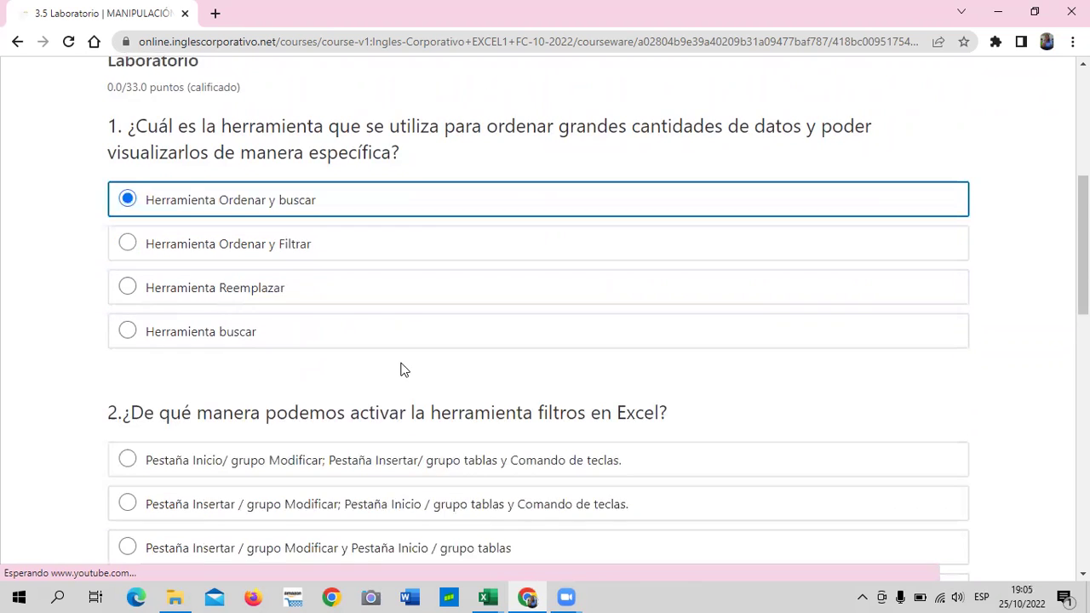
{"action": "scroll", "coordinate": [401, 370], "scroll_direction": "down", "scroll_amount": 2}
{"action": "scroll", "coordinate": [401, 370], "scroll_direction": "down", "scroll_amount": 1}
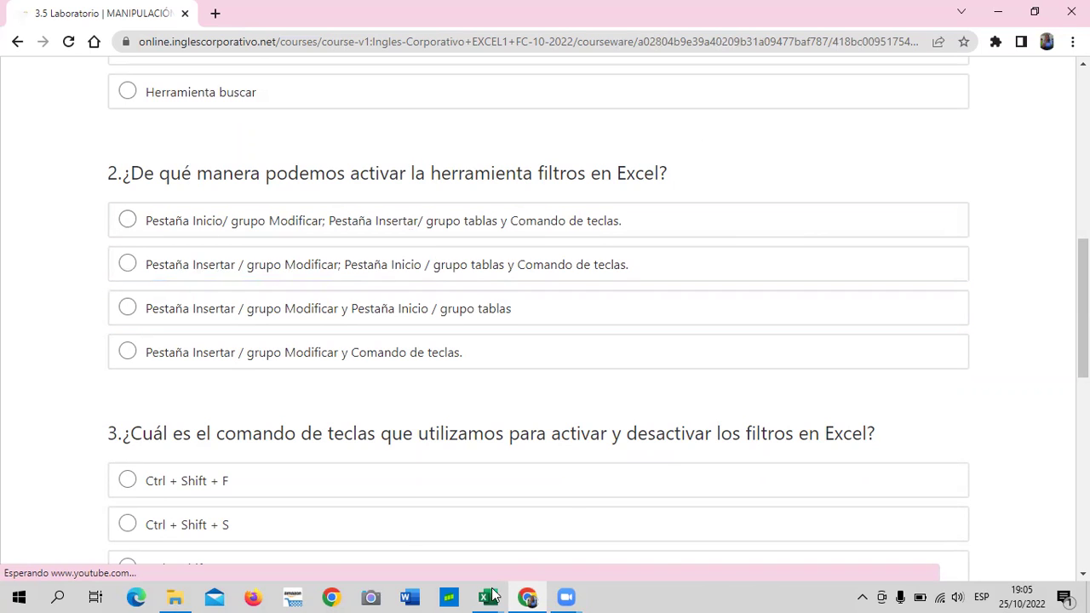
{"action": "left_click", "coordinate": [482, 596]}
Step: Bring the 3.2 Herramienta formulario workbook forward and check its Datos and Insertar ribbon tabs
{"action": "left_click", "coordinate": [428, 554]}
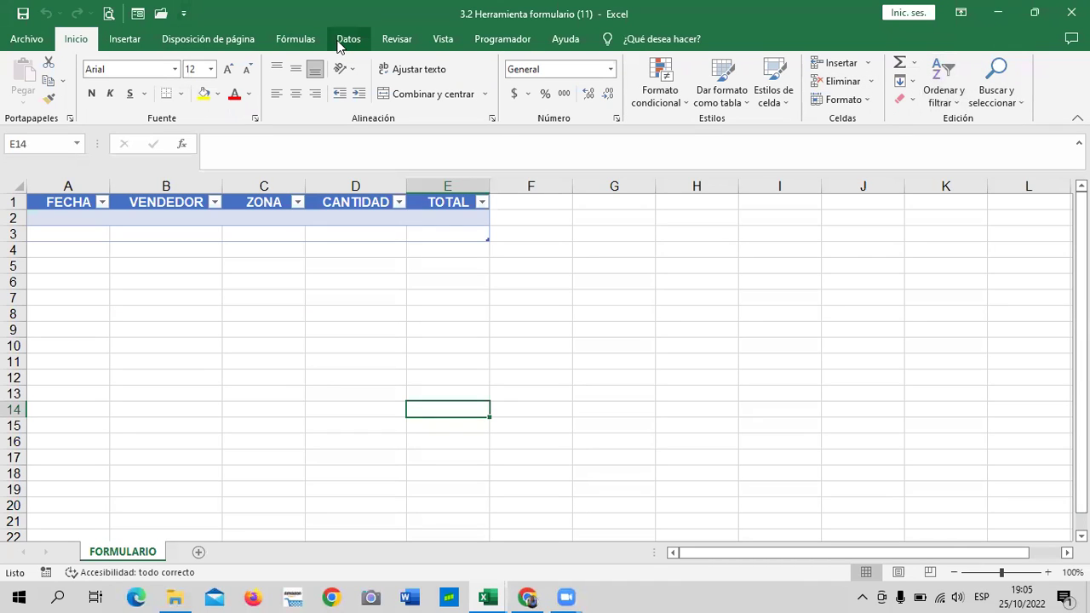
{"action": "left_click", "coordinate": [347, 42]}
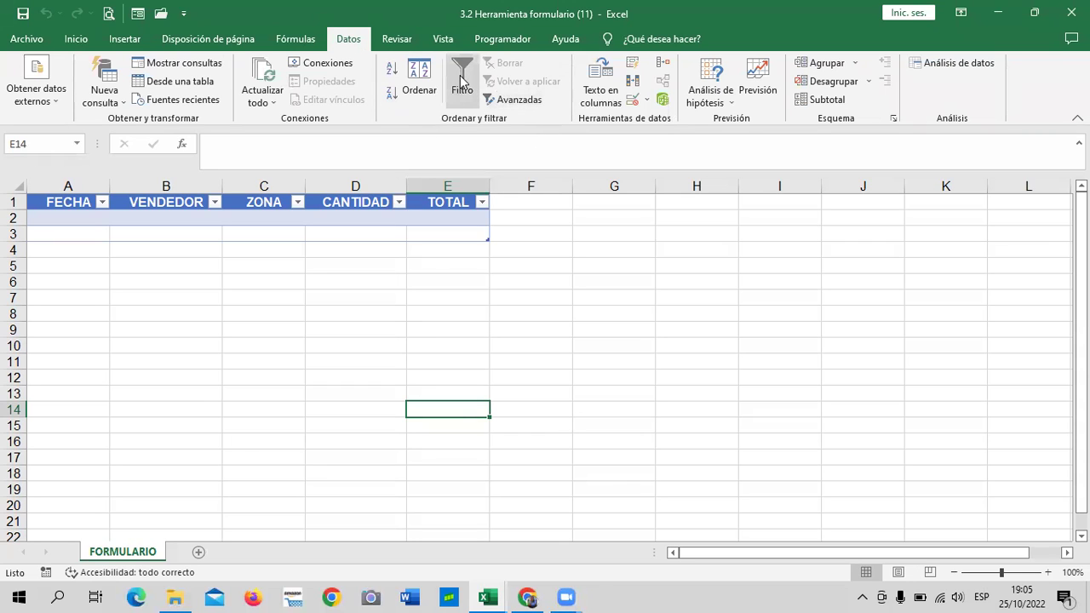
{"action": "left_click", "coordinate": [128, 41]}
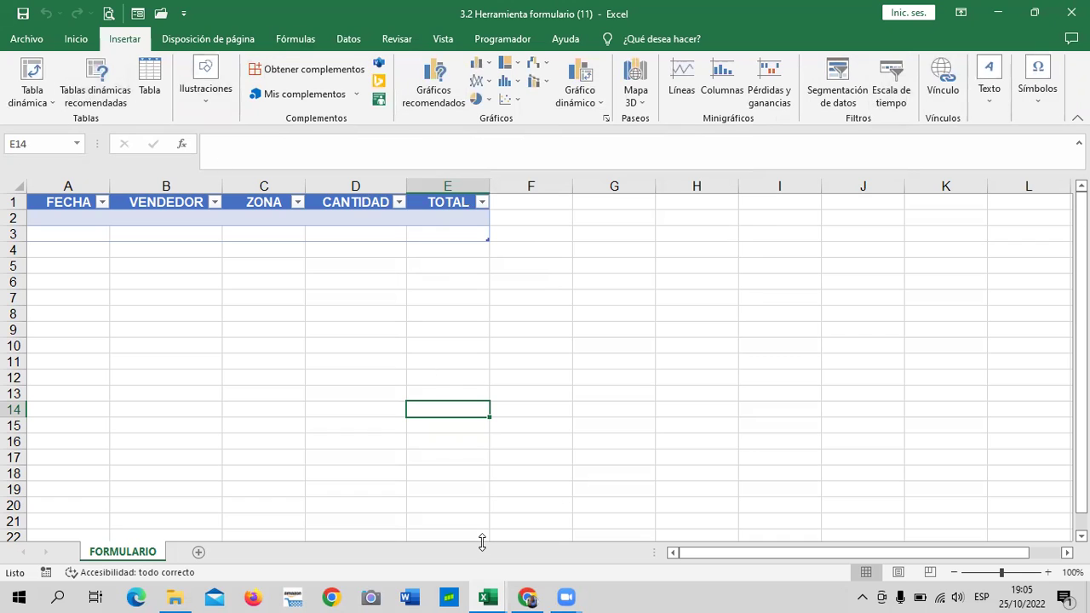
{"action": "key", "text": "Right"}
{"action": "key", "text": "Right"}
{"action": "key", "text": "Down"}
{"action": "key", "text": "Down"}
{"action": "key", "text": "Down"}
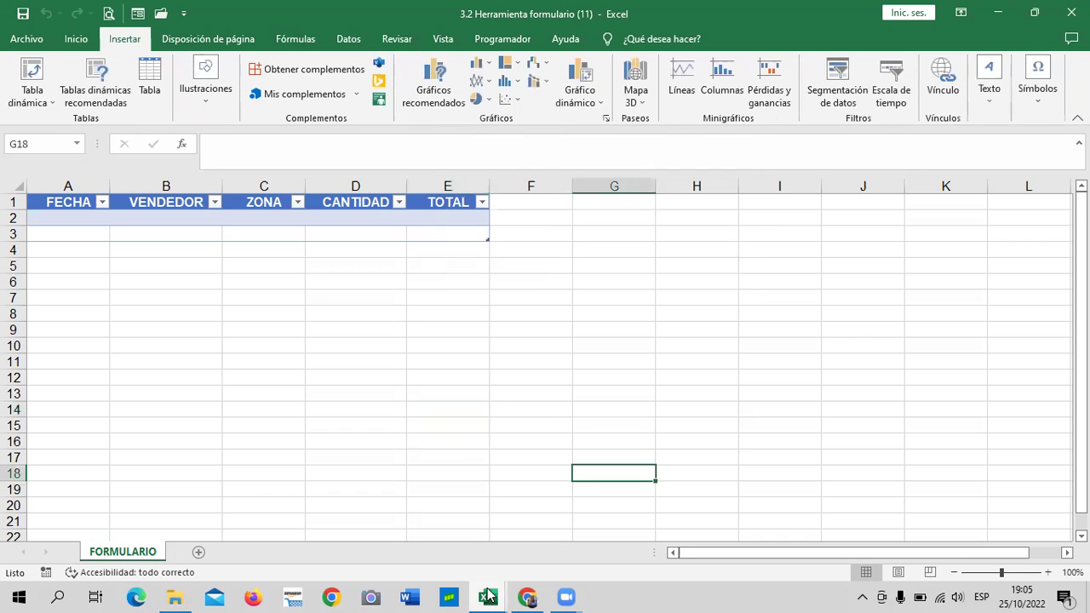
{"action": "left_click", "coordinate": [528, 597]}
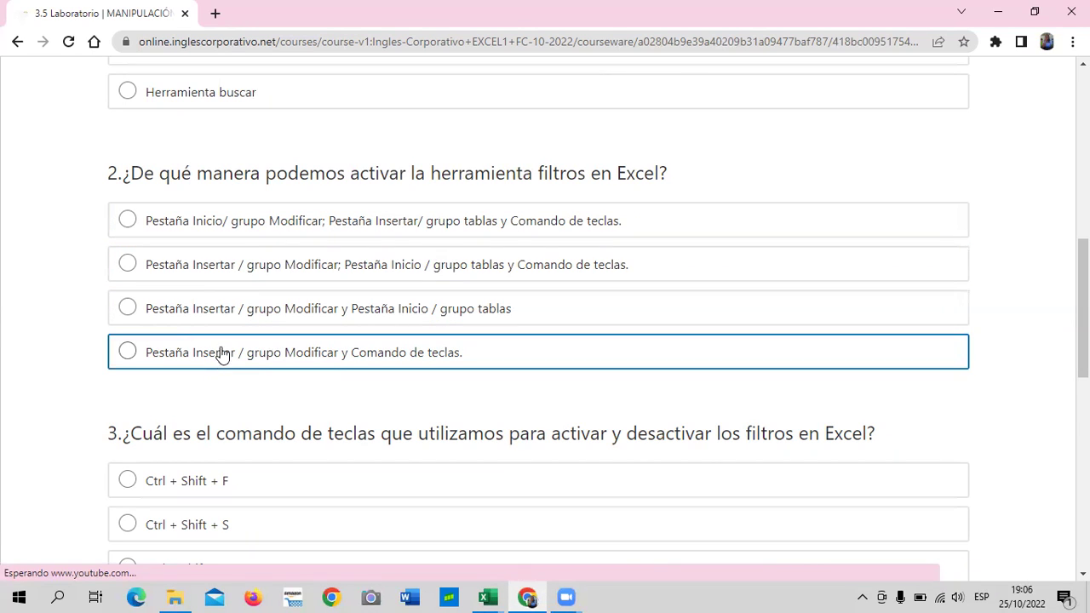
Step: Answer question 2, then answer question 3 with Ctrl + Shift + L
{"action": "left_click", "coordinate": [128, 221]}
{"action": "scroll", "coordinate": [323, 349], "scroll_direction": "down", "scroll_amount": 3}
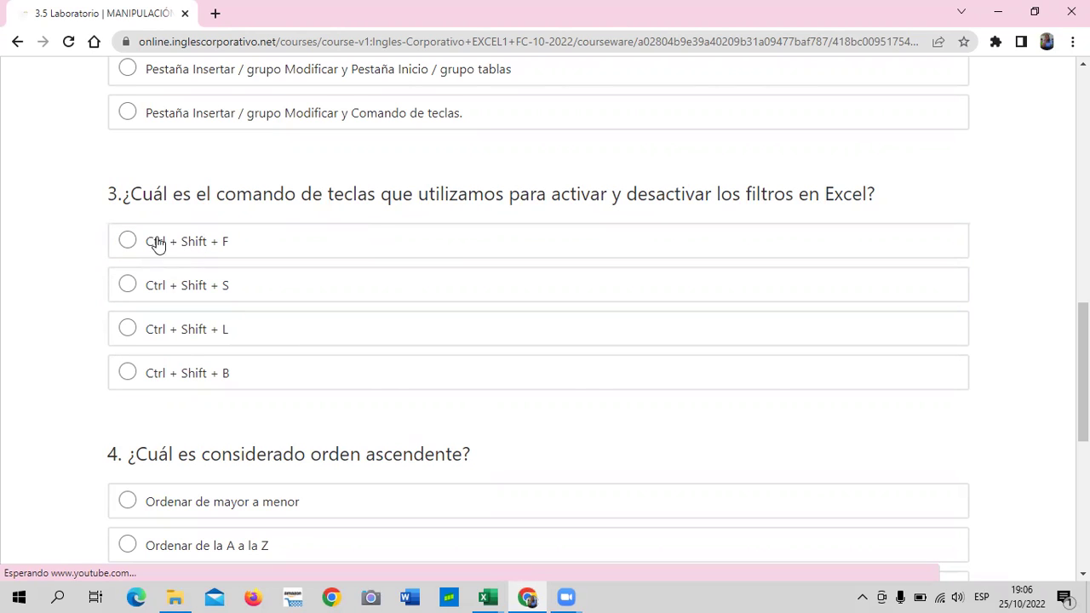
{"action": "left_click", "coordinate": [130, 332]}
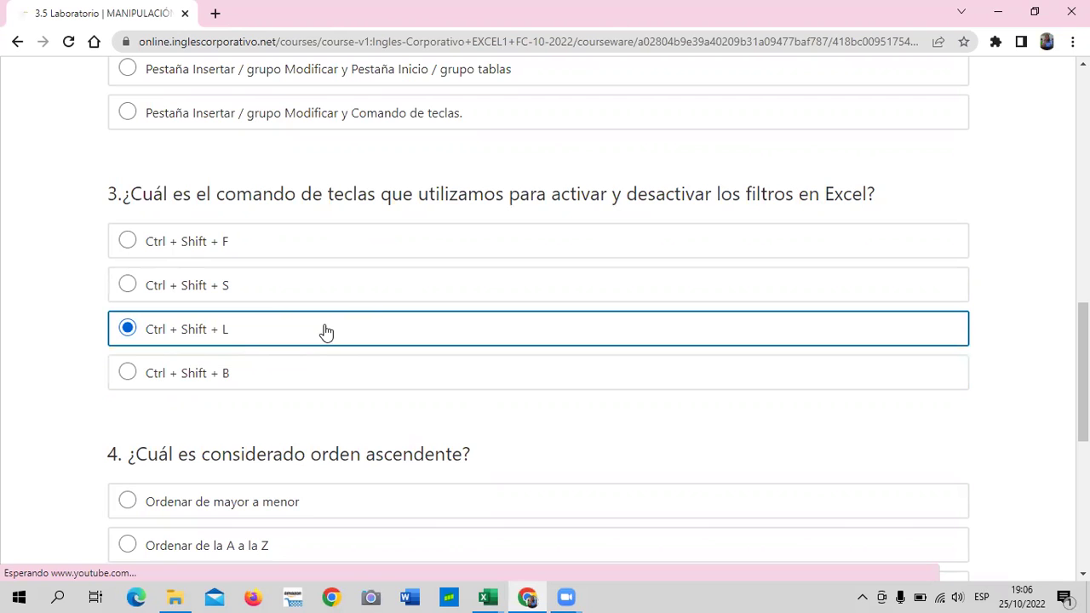
{"action": "scroll", "coordinate": [323, 330], "scroll_direction": "down", "scroll_amount": 3}
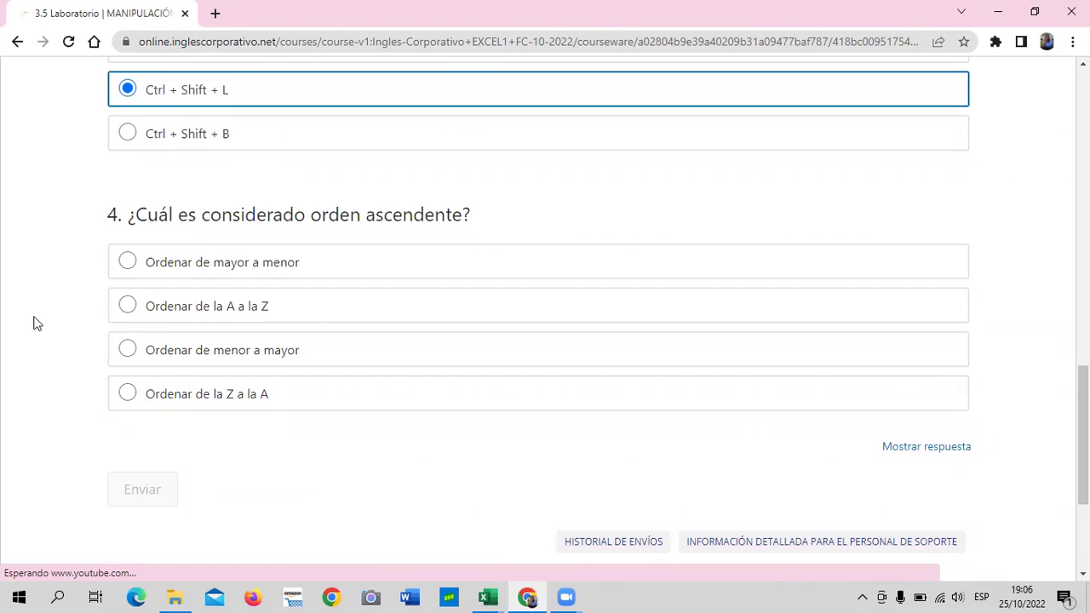
Step: Settle on 'Ordenar de la A a la Z' for question 4 after trying other sort options
{"action": "left_click", "coordinate": [130, 266]}
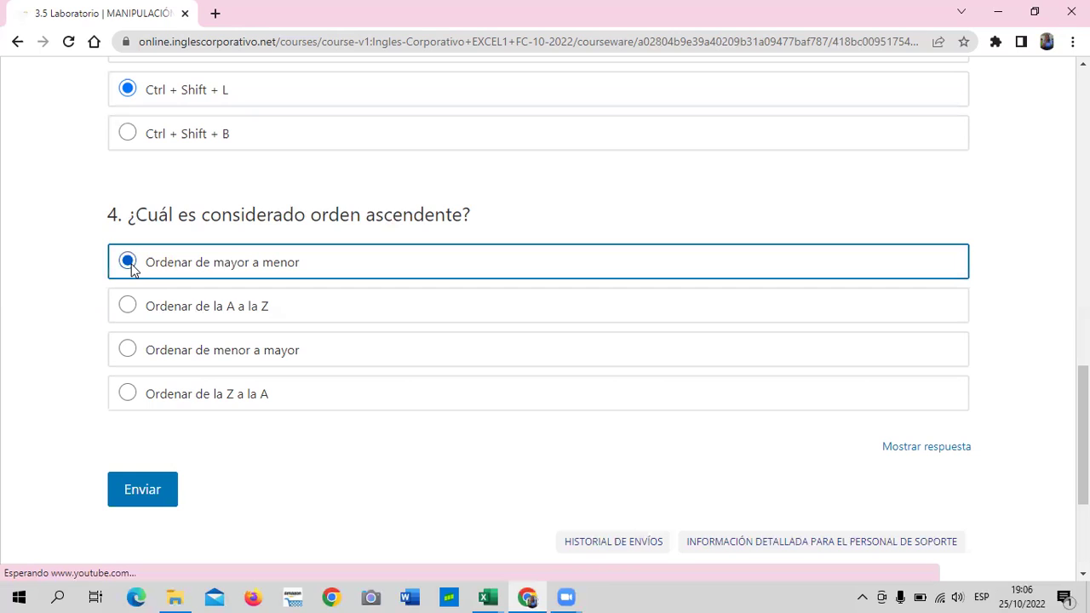
{"action": "left_click", "coordinate": [128, 353]}
{"action": "left_click", "coordinate": [128, 307]}
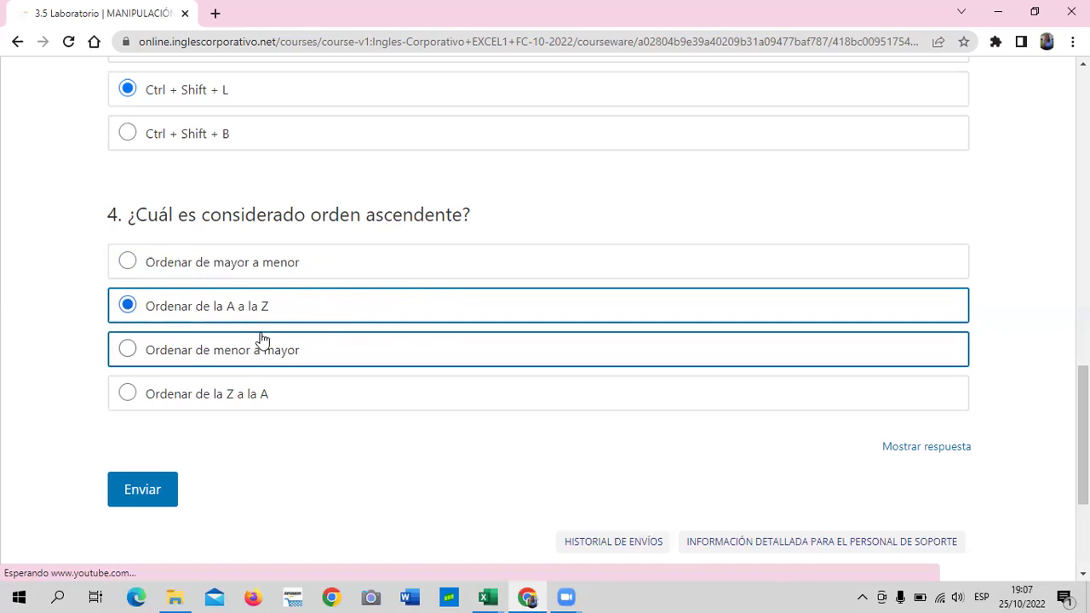
{"action": "scroll", "coordinate": [913, 442], "scroll_direction": "down", "scroll_amount": 1}
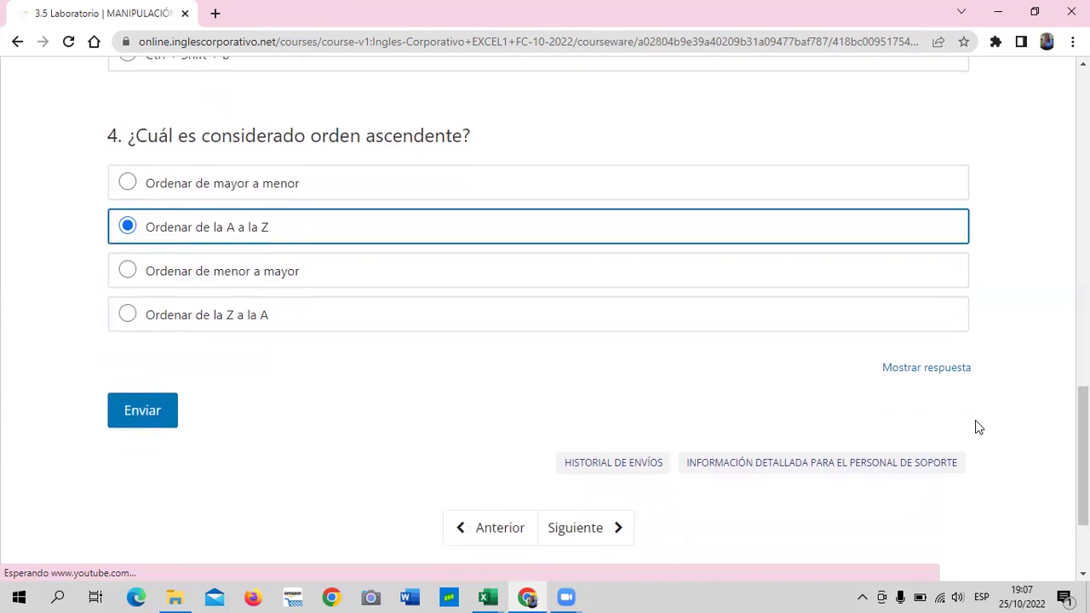
{"action": "scroll", "coordinate": [944, 472], "scroll_direction": "up", "scroll_amount": 2}
{"action": "scroll", "coordinate": [929, 460], "scroll_direction": "down", "scroll_amount": 1}
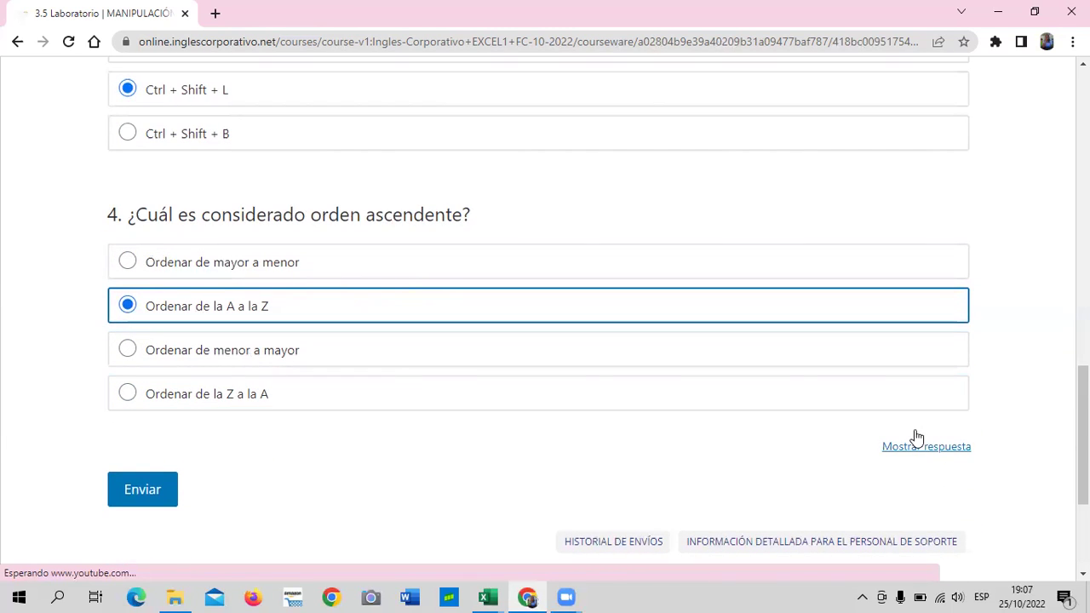
Step: Use 'Mostrar respuesta' and review the checkmarks on questions 1–4
{"action": "left_click", "coordinate": [917, 438]}
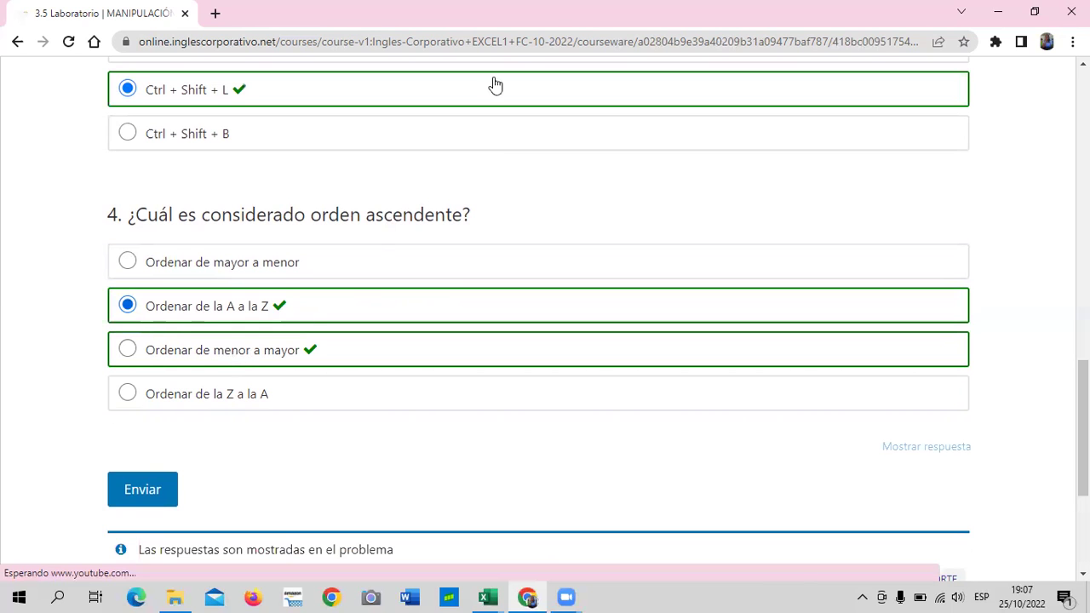
{"action": "scroll", "coordinate": [431, 285], "scroll_direction": "up", "scroll_amount": 2}
{"action": "scroll", "coordinate": [431, 284], "scroll_direction": "up", "scroll_amount": 1}
{"action": "scroll", "coordinate": [431, 285], "scroll_direction": "up", "scroll_amount": 2}
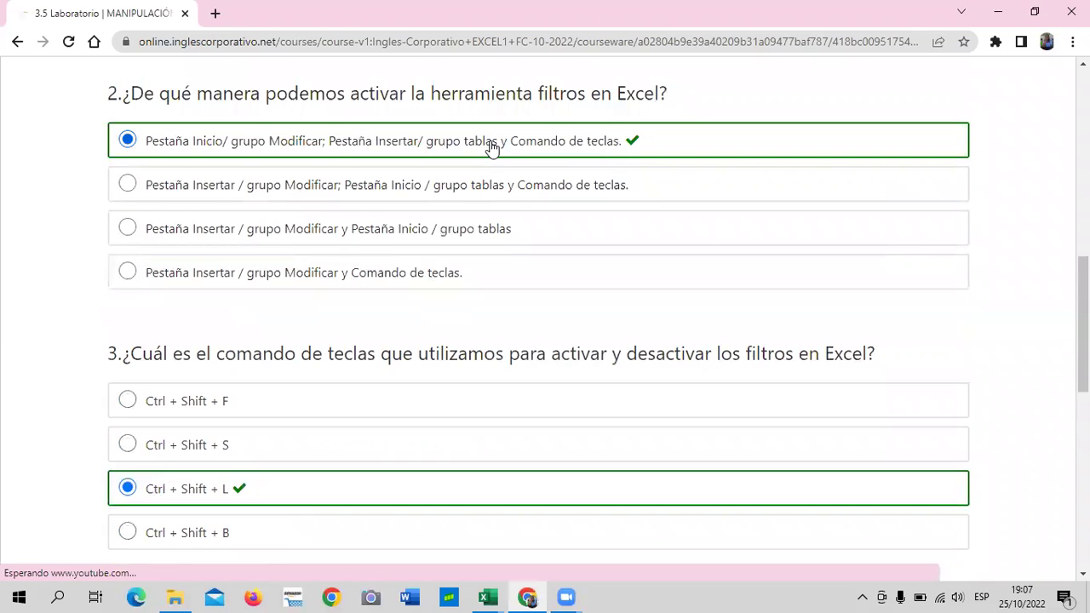
{"action": "scroll", "coordinate": [487, 165], "scroll_direction": "up", "scroll_amount": 2}
{"action": "scroll", "coordinate": [487, 165], "scroll_direction": "up", "scroll_amount": 2}
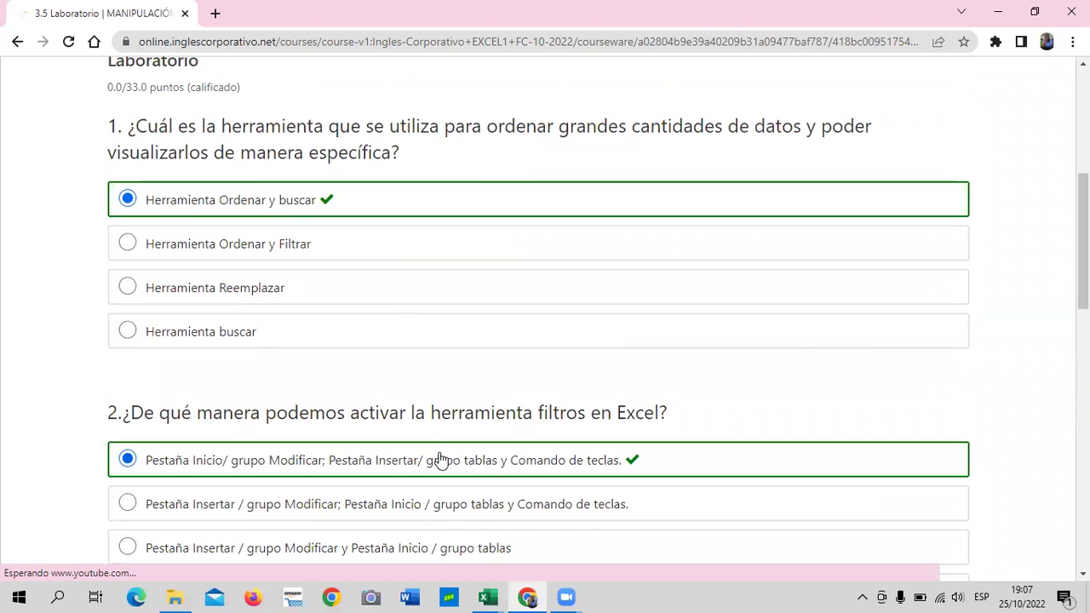
{"action": "scroll", "coordinate": [440, 460], "scroll_direction": "down", "scroll_amount": 1}
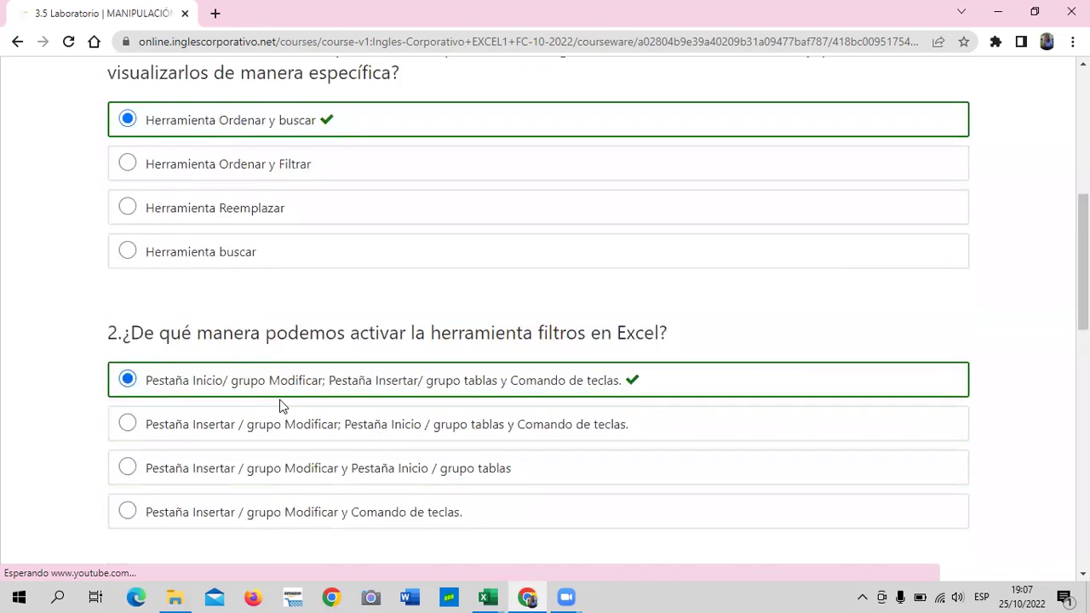
{"action": "scroll", "coordinate": [601, 310], "scroll_direction": "down", "scroll_amount": 3}
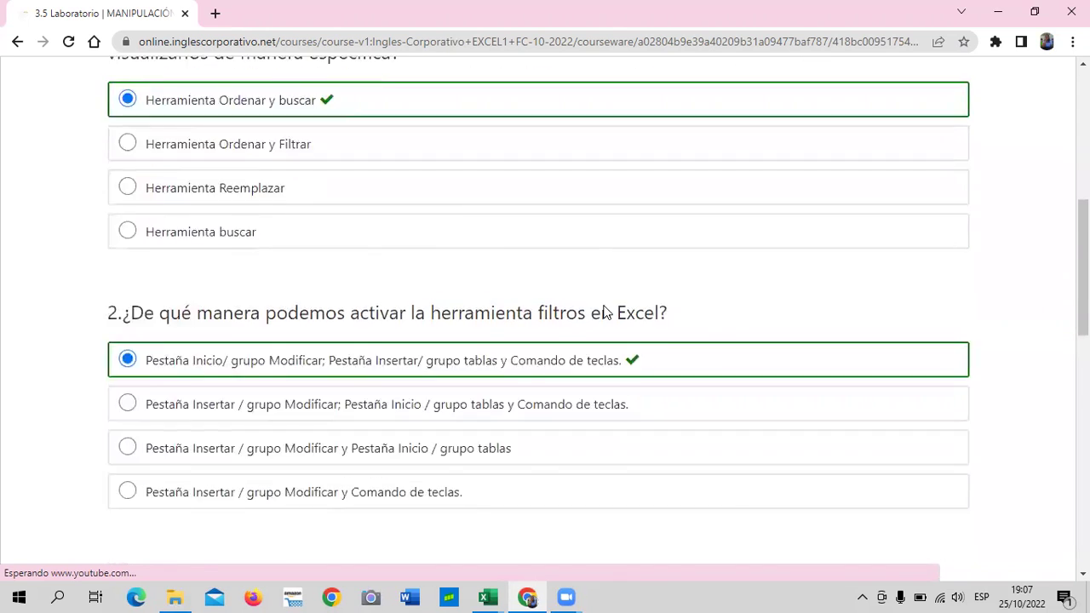
{"action": "scroll", "coordinate": [435, 373], "scroll_direction": "down", "scroll_amount": 1}
{"action": "scroll", "coordinate": [442, 364], "scroll_direction": "down", "scroll_amount": 1}
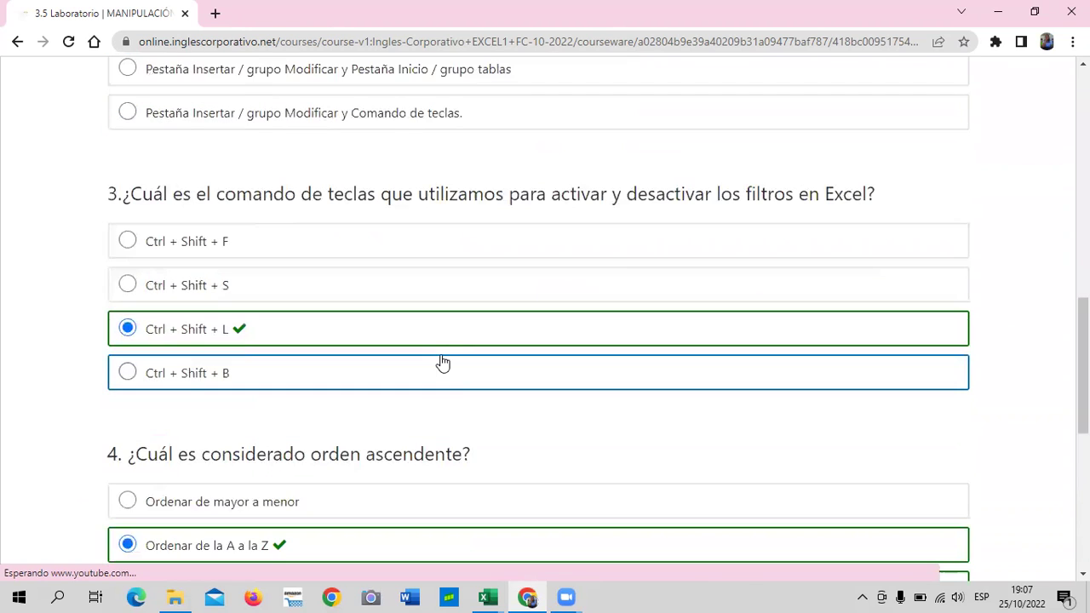
{"action": "scroll", "coordinate": [441, 361], "scroll_direction": "down", "scroll_amount": 1}
{"action": "scroll", "coordinate": [440, 361], "scroll_direction": "down", "scroll_amount": 2}
{"action": "scroll", "coordinate": [416, 395], "scroll_direction": "up", "scroll_amount": 2}
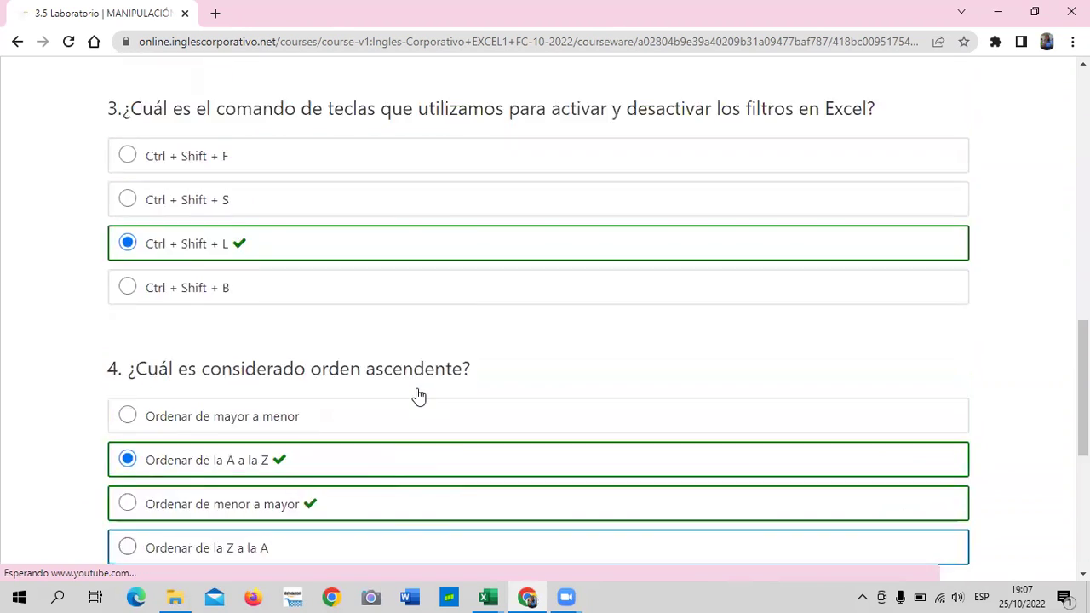
{"action": "scroll", "coordinate": [418, 392], "scroll_direction": "up", "scroll_amount": 7}
{"action": "scroll", "coordinate": [415, 390], "scroll_direction": "up", "scroll_amount": 3}
{"action": "scroll", "coordinate": [415, 390], "scroll_direction": "up", "scroll_amount": 2}
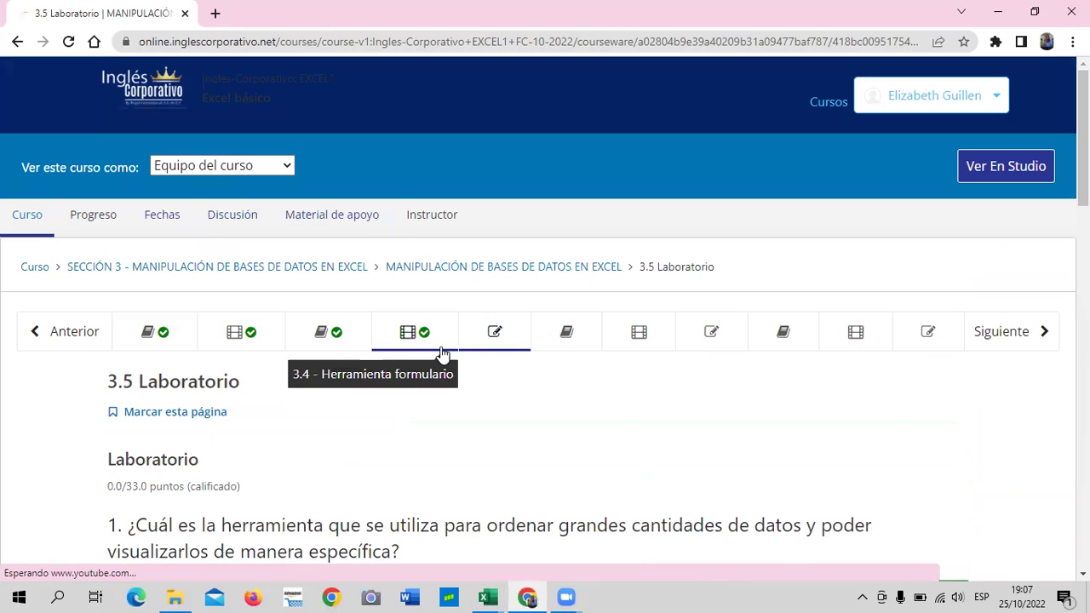
Step: Go to lesson 3.4 and follow the Herramienta formulario file link below its video
{"action": "left_click", "coordinate": [437, 332]}
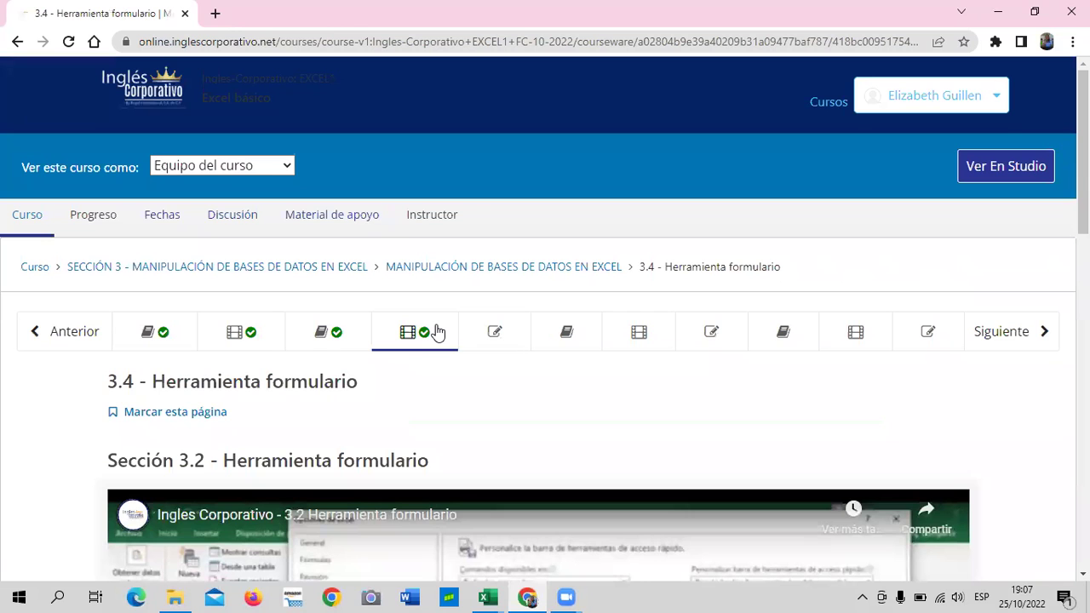
{"action": "scroll", "coordinate": [521, 389], "scroll_direction": "down", "scroll_amount": 1}
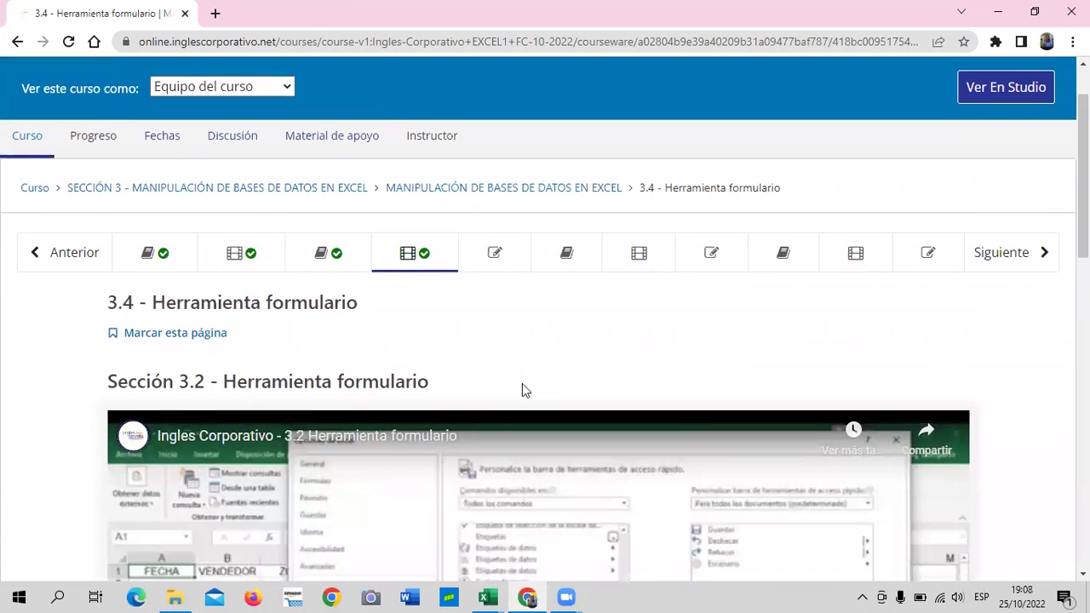
{"action": "scroll", "coordinate": [441, 358], "scroll_direction": "down", "scroll_amount": 4}
{"action": "scroll", "coordinate": [430, 359], "scroll_direction": "down", "scroll_amount": 2}
{"action": "scroll", "coordinate": [430, 359], "scroll_direction": "down", "scroll_amount": 1}
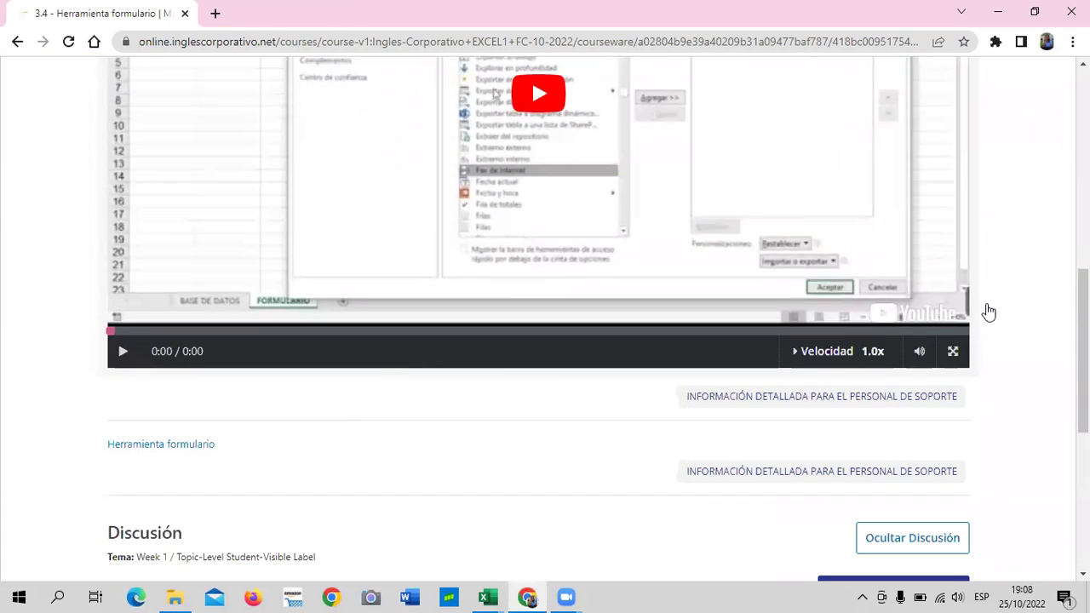
{"action": "left_click", "coordinate": [156, 448]}
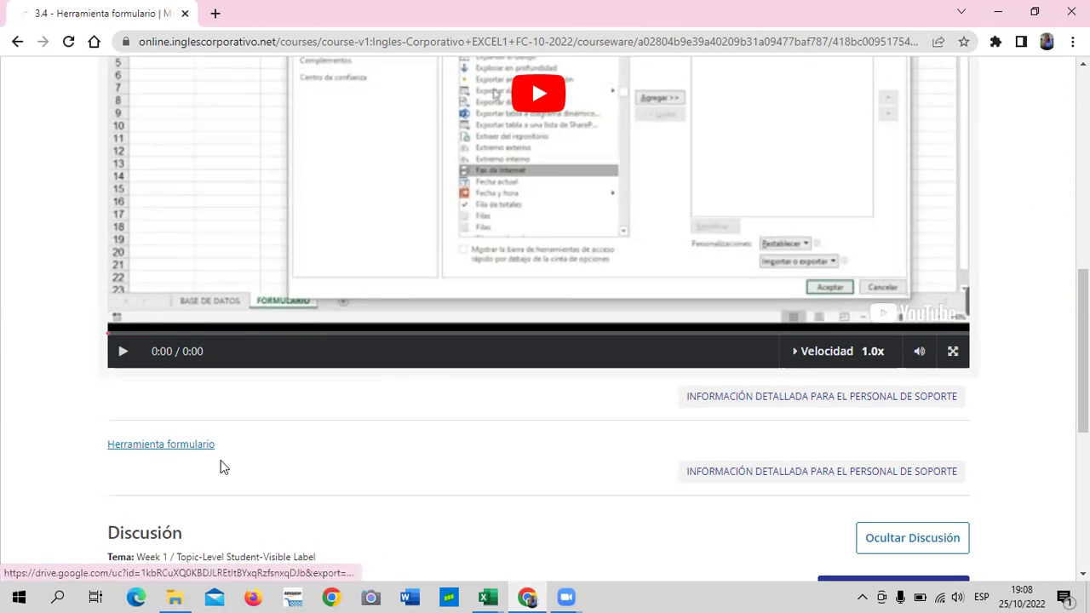
Step: Bring the '3.2 Herramienta formulario' workbook forward and click around the FORMULARIO sheet's empty cells
{"action": "mouse_move", "coordinate": [493, 596]}
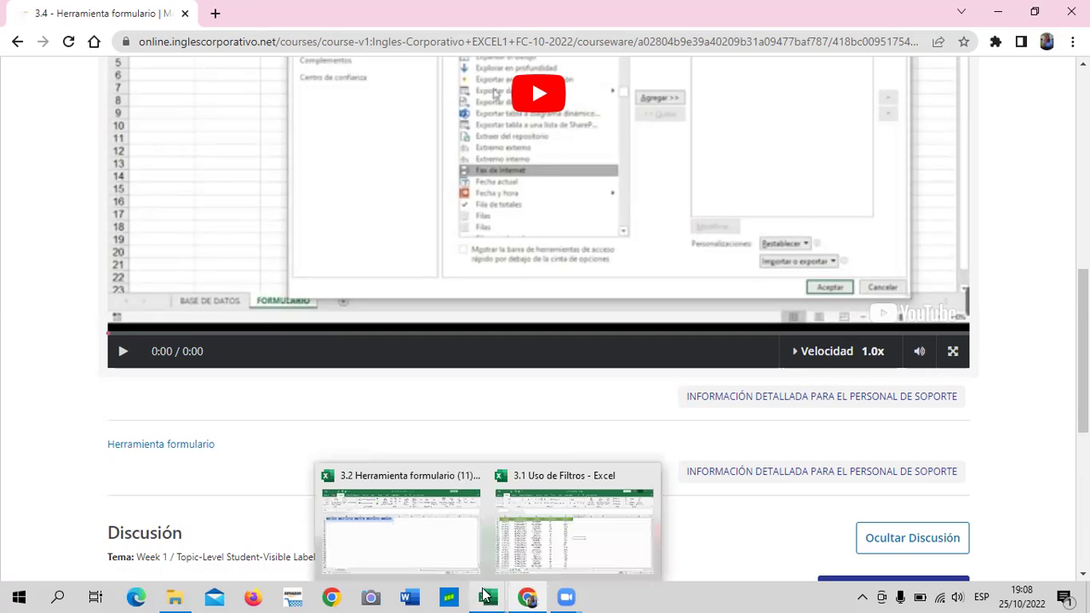
{"action": "left_click", "coordinate": [433, 553]}
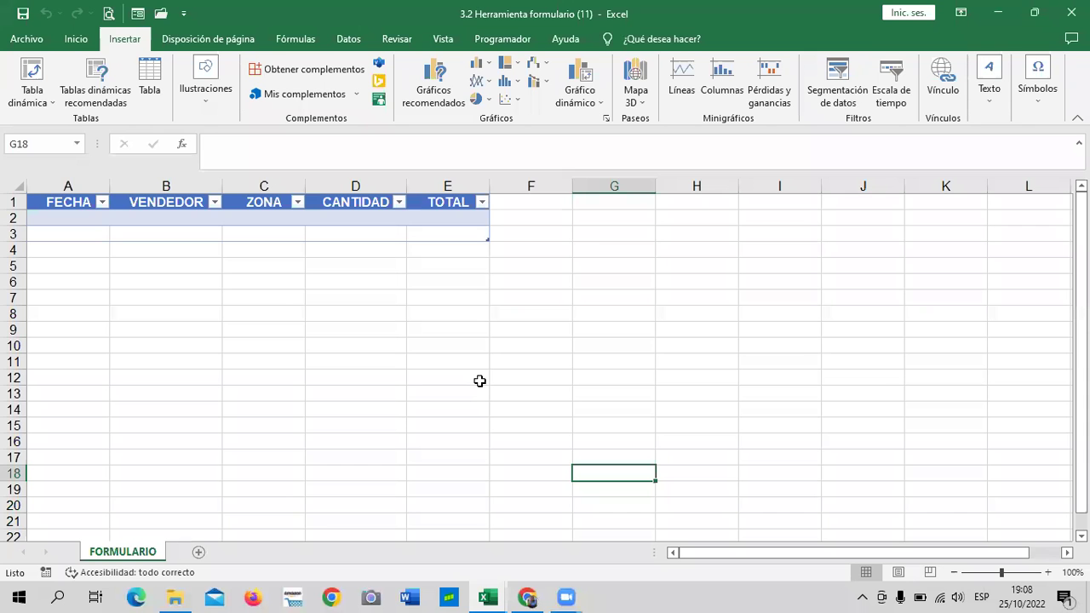
{"action": "left_click", "coordinate": [689, 266]}
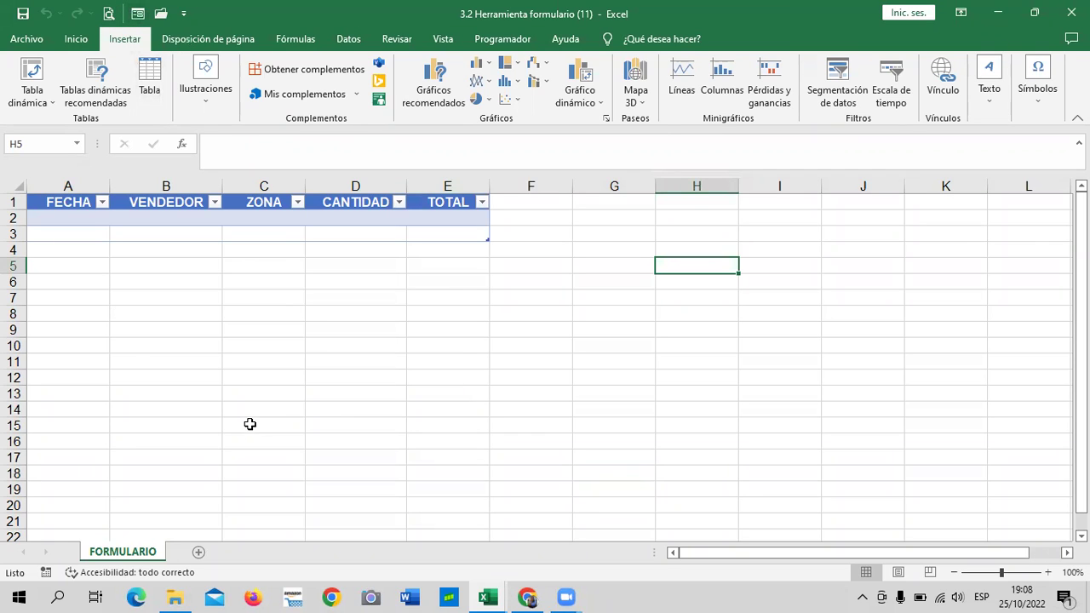
{"action": "left_click", "coordinate": [448, 356]}
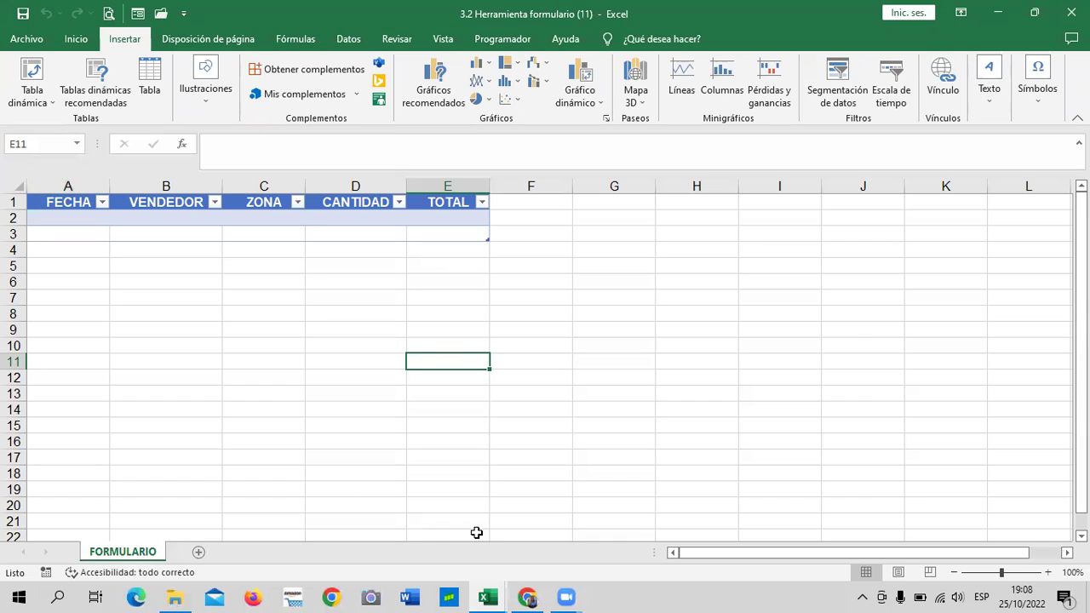
{"action": "left_click", "coordinate": [630, 294]}
{"action": "left_click", "coordinate": [379, 296]}
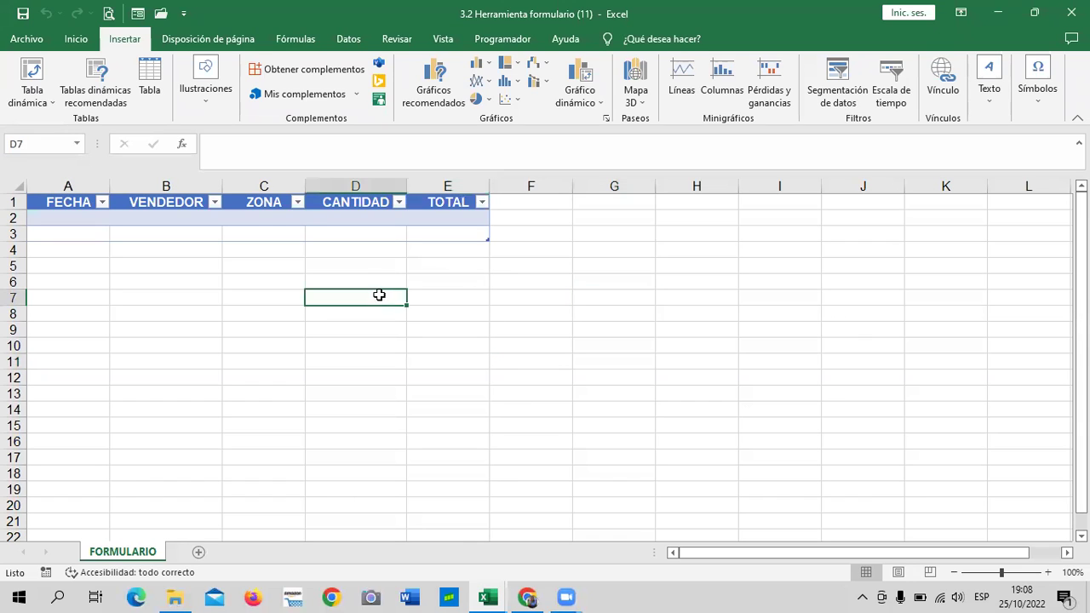
{"action": "left_click", "coordinate": [243, 283]}
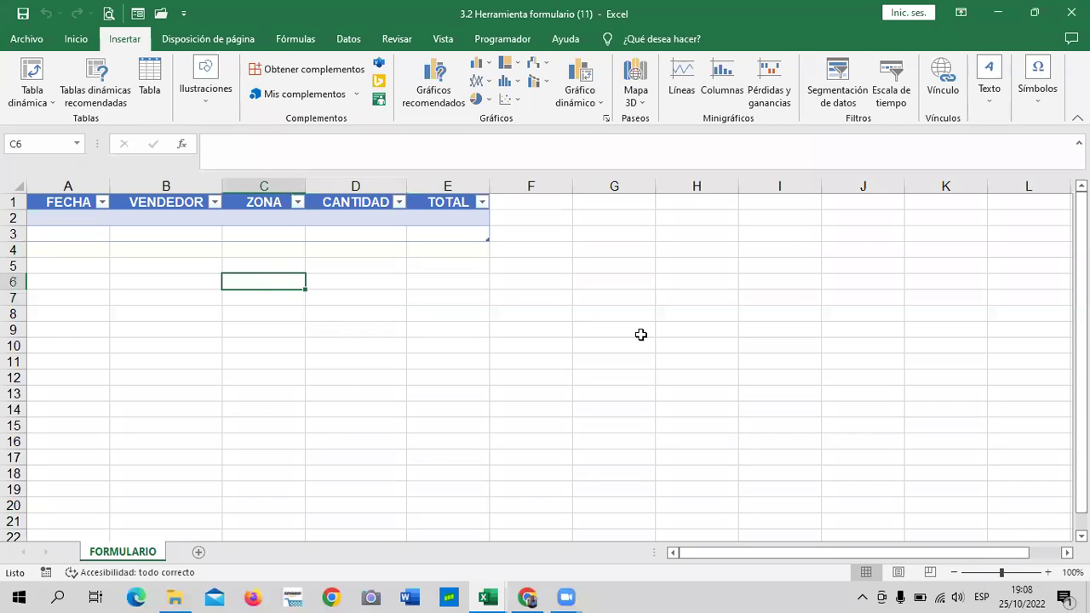
{"action": "left_click", "coordinate": [611, 293]}
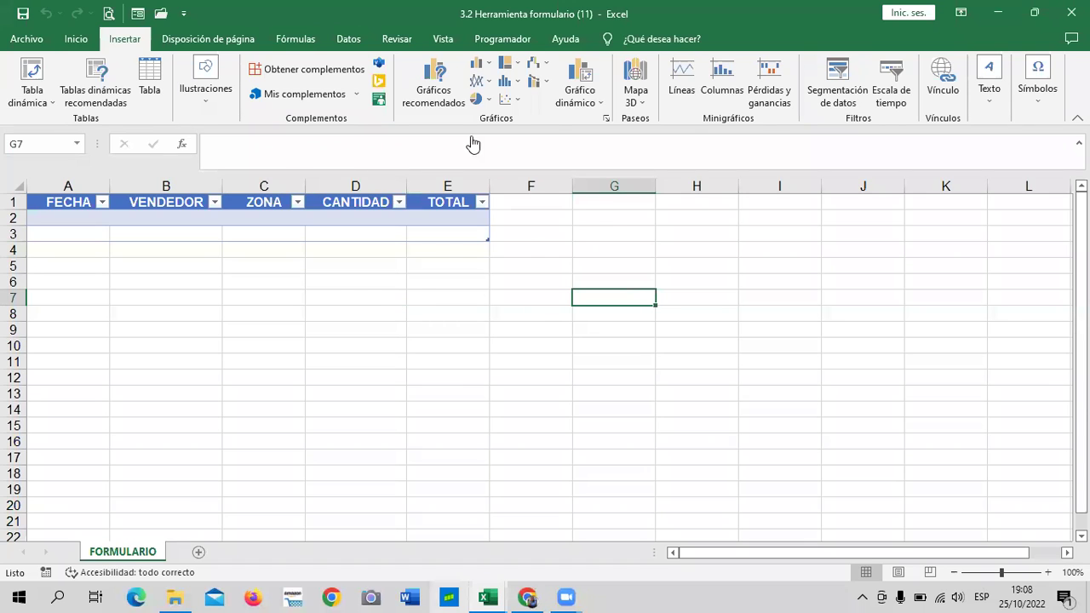
{"action": "key", "text": "alt+Tab"}
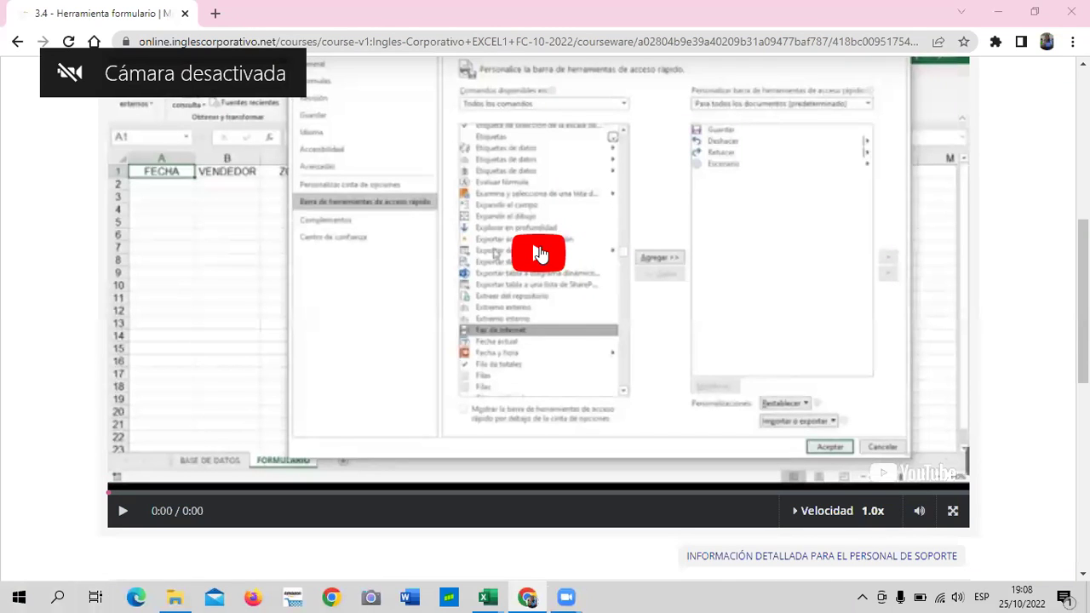
Step: Play the lesson 3.4 Herramienta formulario video through to 8:51
{"action": "left_click", "coordinate": [541, 253]}
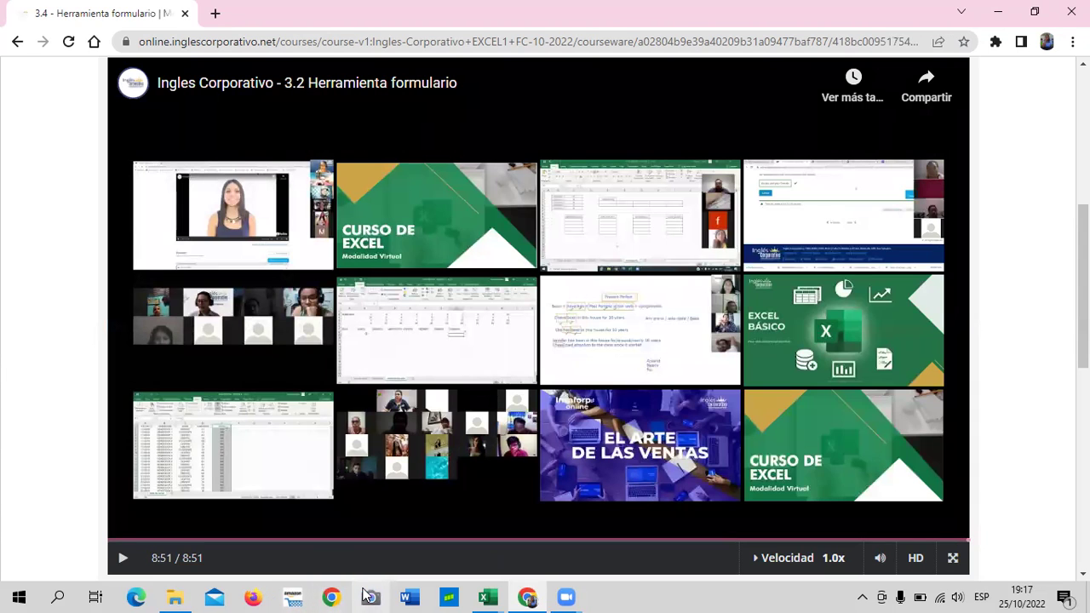
{"action": "left_click", "coordinate": [366, 594]}
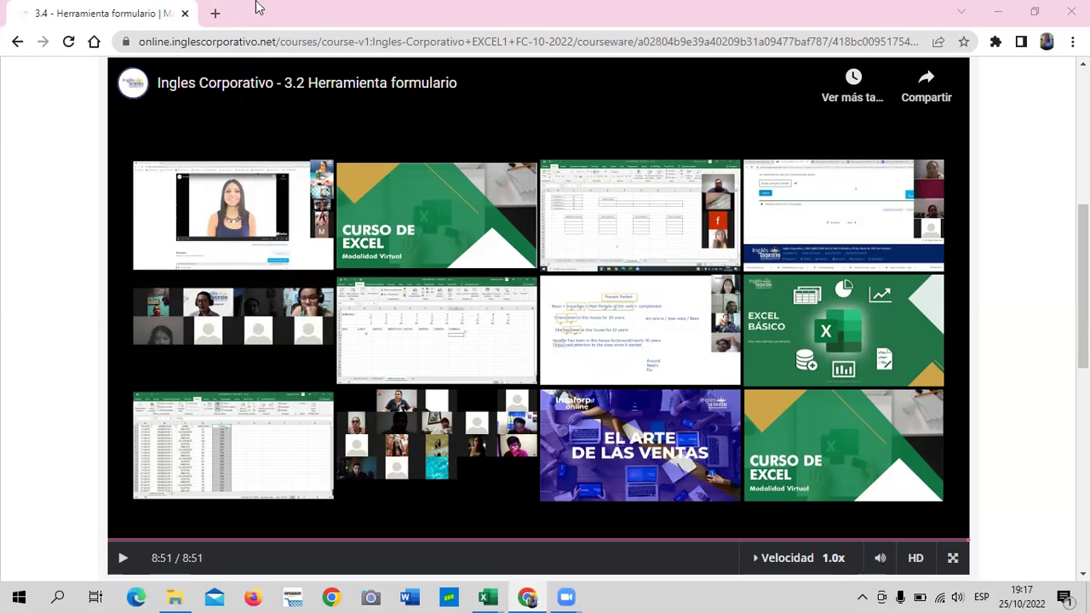
{"action": "left_click", "coordinate": [44, 149]}
{"action": "scroll", "coordinate": [990, 239], "scroll_direction": "down", "scroll_amount": 2}
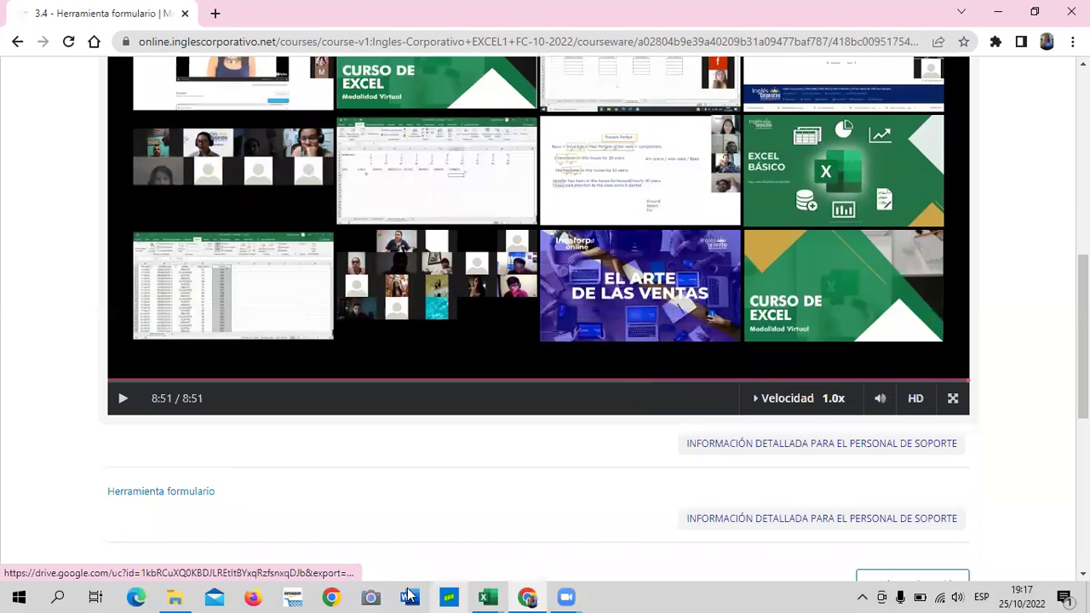
Step: Switch to '3.2 Herramienta formulario (11)' and select each header: FECHA, VENDEDOR, ZONA, CANTIDAD, TOTAL
{"action": "mouse_move", "coordinate": [489, 596]}
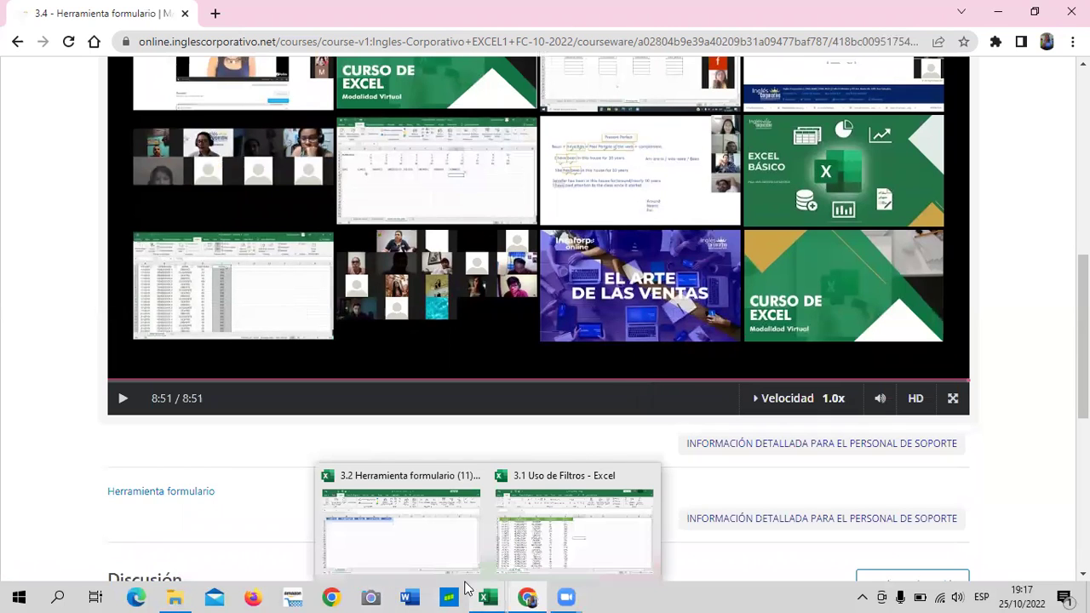
{"action": "left_click", "coordinate": [422, 542]}
{"action": "left_click", "coordinate": [213, 373]}
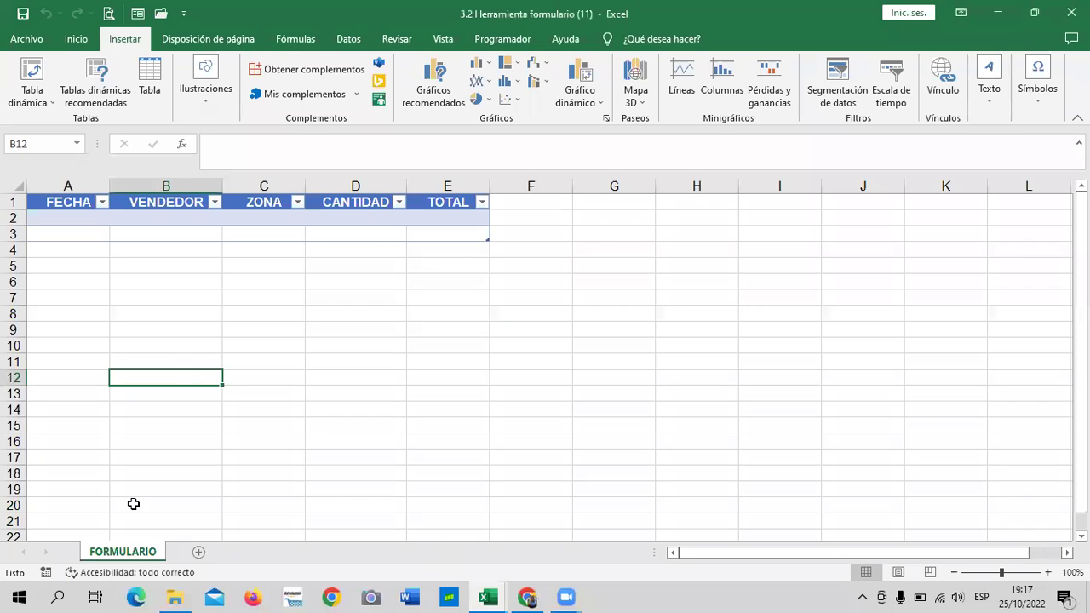
{"action": "left_click", "coordinate": [443, 315]}
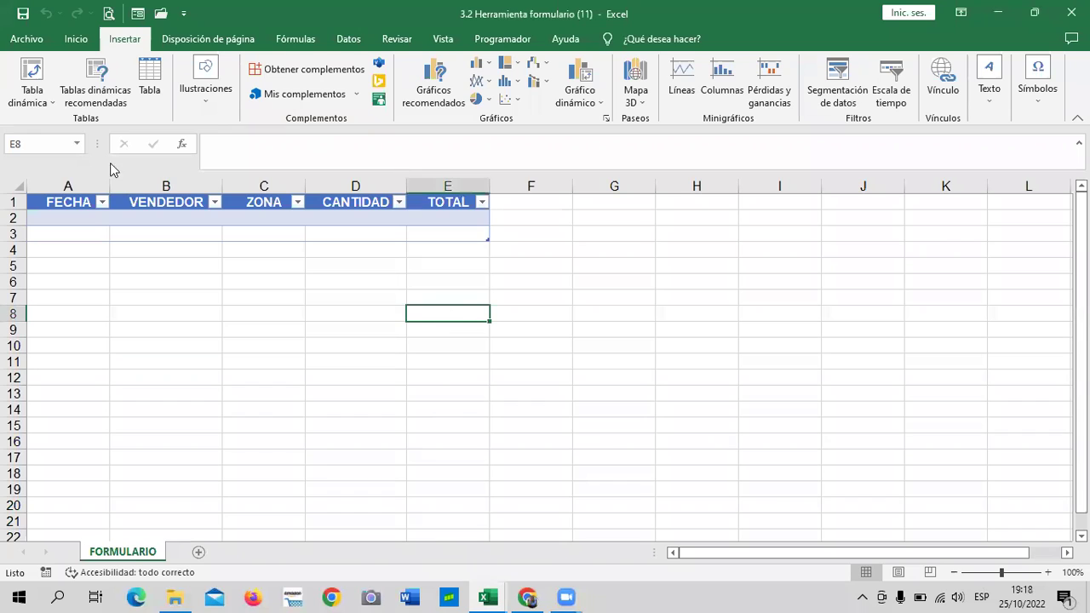
{"action": "left_click", "coordinate": [74, 203]}
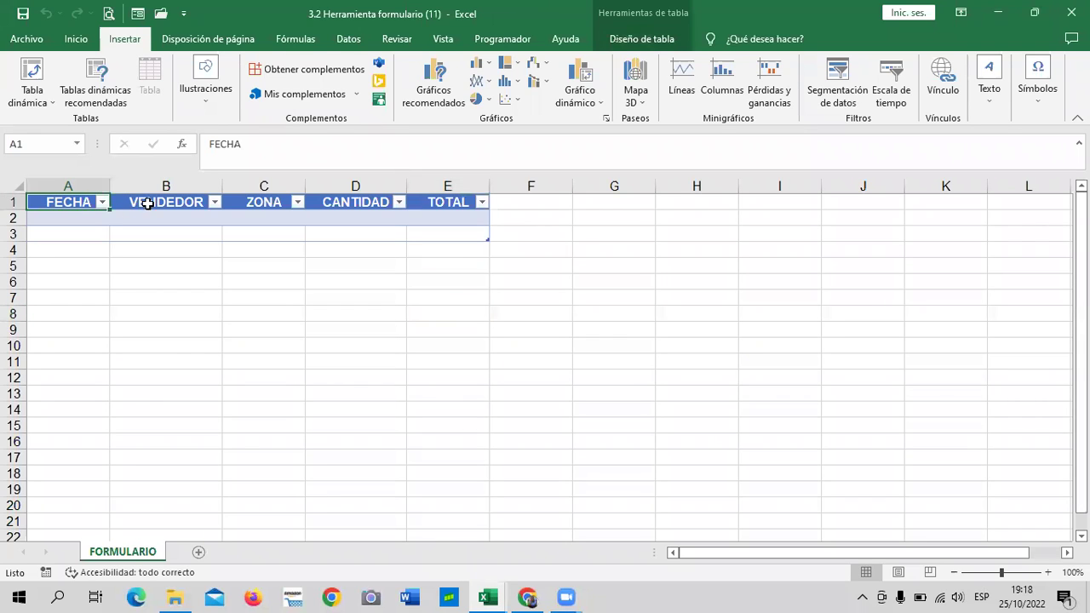
{"action": "left_click", "coordinate": [160, 203]}
{"action": "left_click", "coordinate": [255, 203]}
{"action": "left_click", "coordinate": [356, 202]}
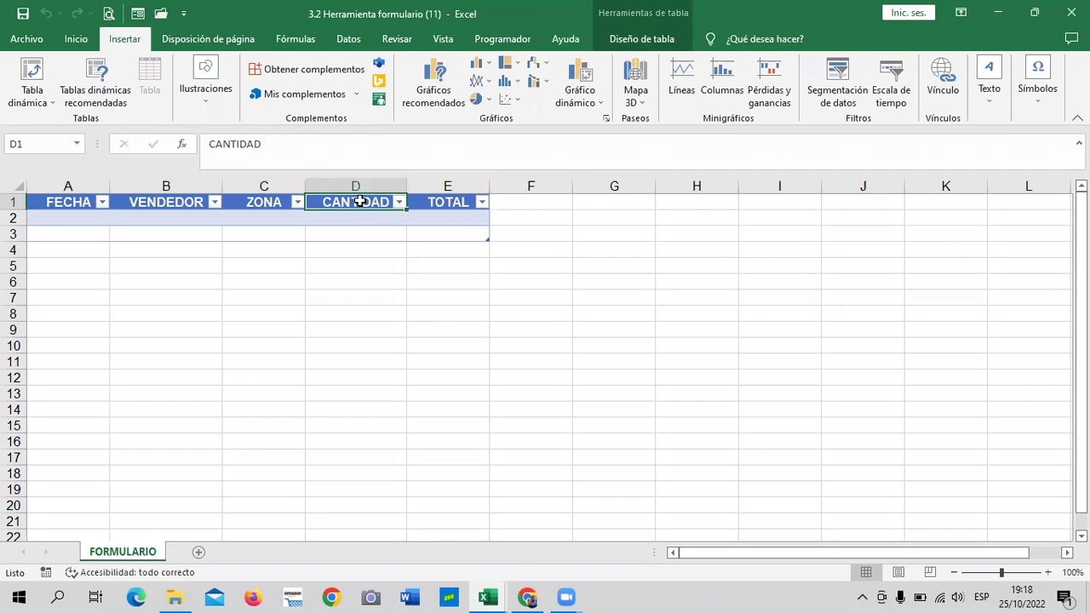
{"action": "left_click", "coordinate": [451, 203]}
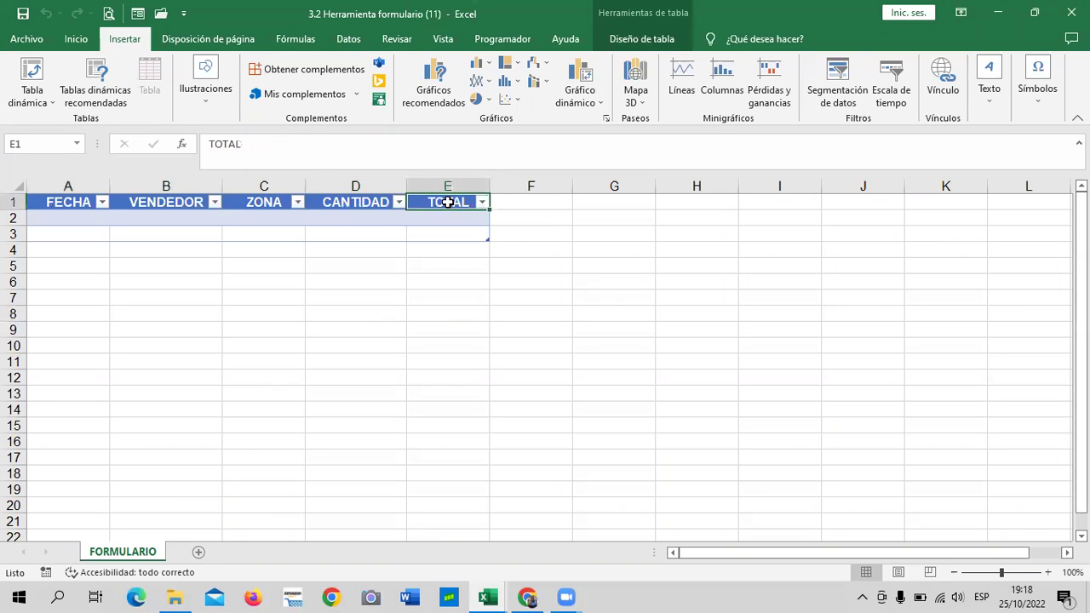
{"action": "left_click", "coordinate": [586, 265]}
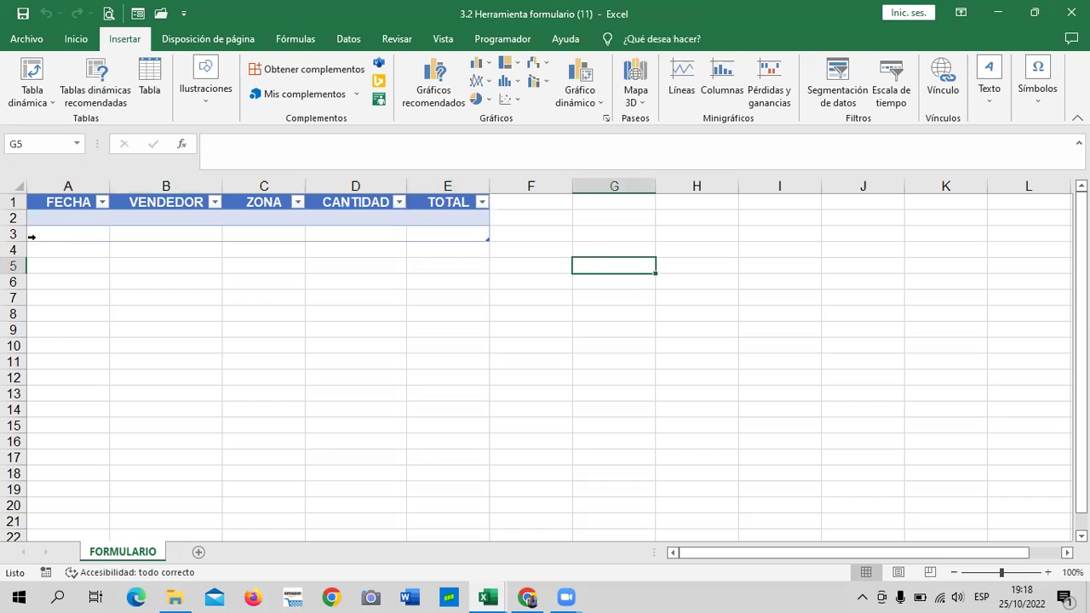
{"action": "left_click", "coordinate": [65, 205]}
{"action": "left_click", "coordinate": [267, 317]}
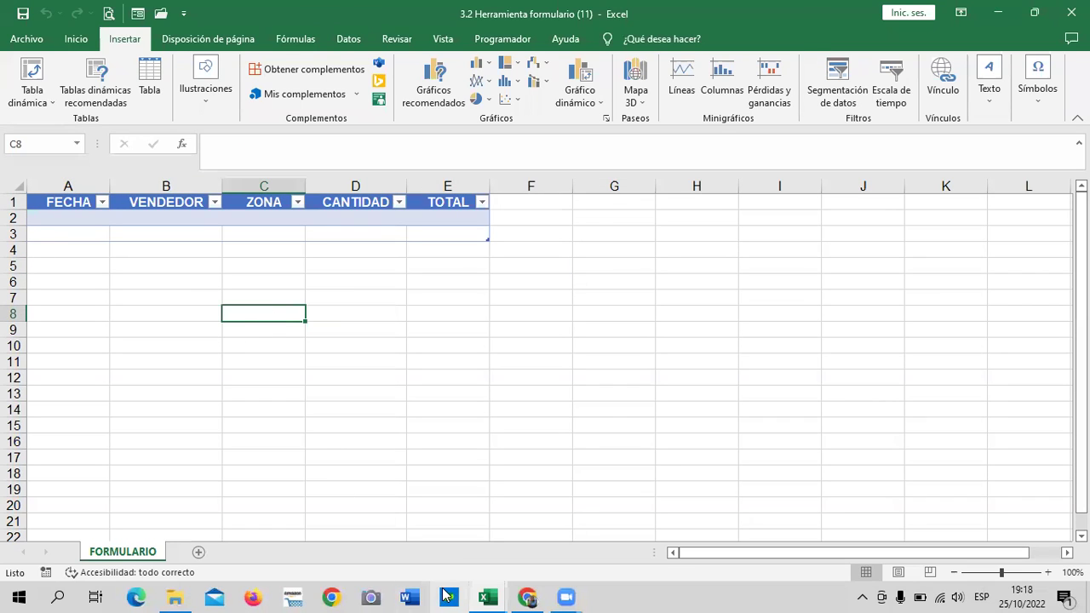
Step: Switch to the '3.1 Uso de Filtros' workbook and select empty cells beside the sales data
{"action": "mouse_move", "coordinate": [494, 594]}
{"action": "left_click", "coordinate": [610, 537]}
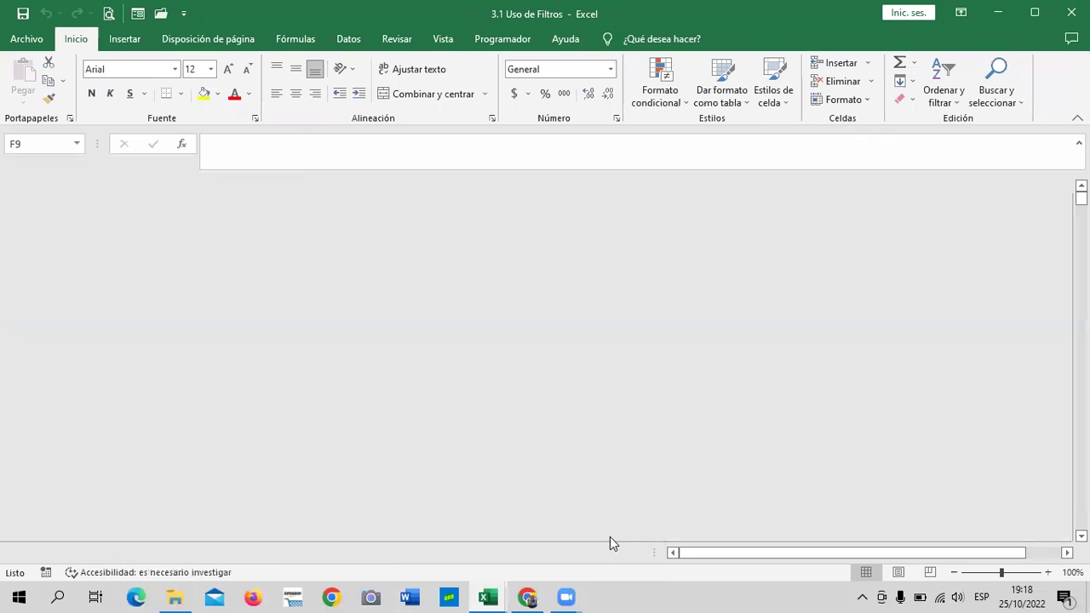
{"action": "scroll", "coordinate": [587, 406], "scroll_direction": "down", "scroll_amount": 3}
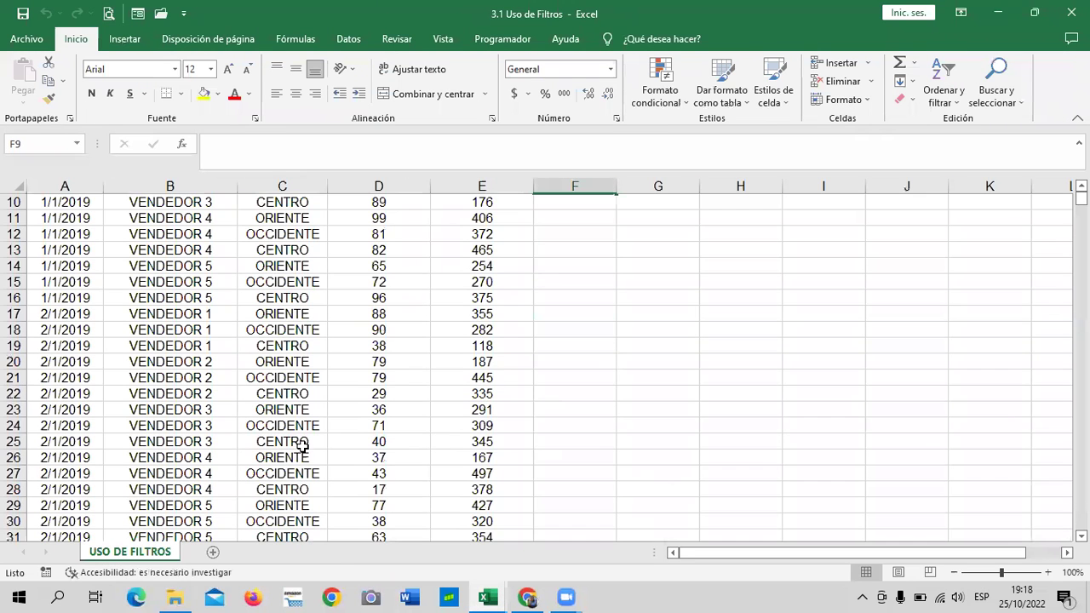
{"action": "scroll", "coordinate": [660, 383], "scroll_direction": "up", "scroll_amount": 3}
{"action": "scroll", "coordinate": [618, 395], "scroll_direction": "down", "scroll_amount": 6}
{"action": "scroll", "coordinate": [606, 394], "scroll_direction": "up", "scroll_amount": 6}
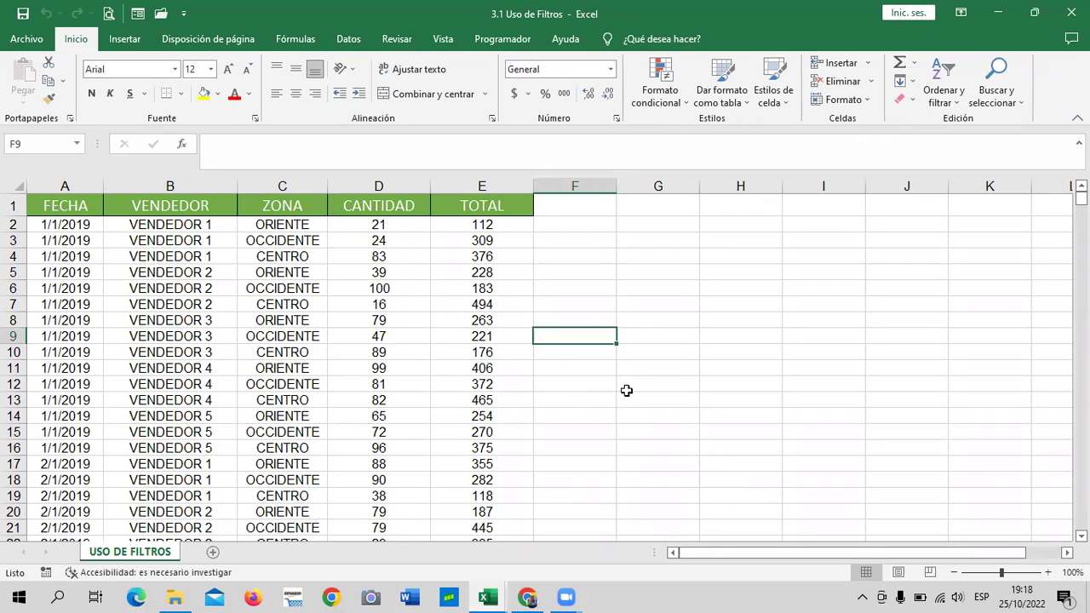
{"action": "left_click_drag", "start_coordinate": [658, 382], "coordinate": [657, 366]}
{"action": "left_click", "coordinate": [576, 269]}
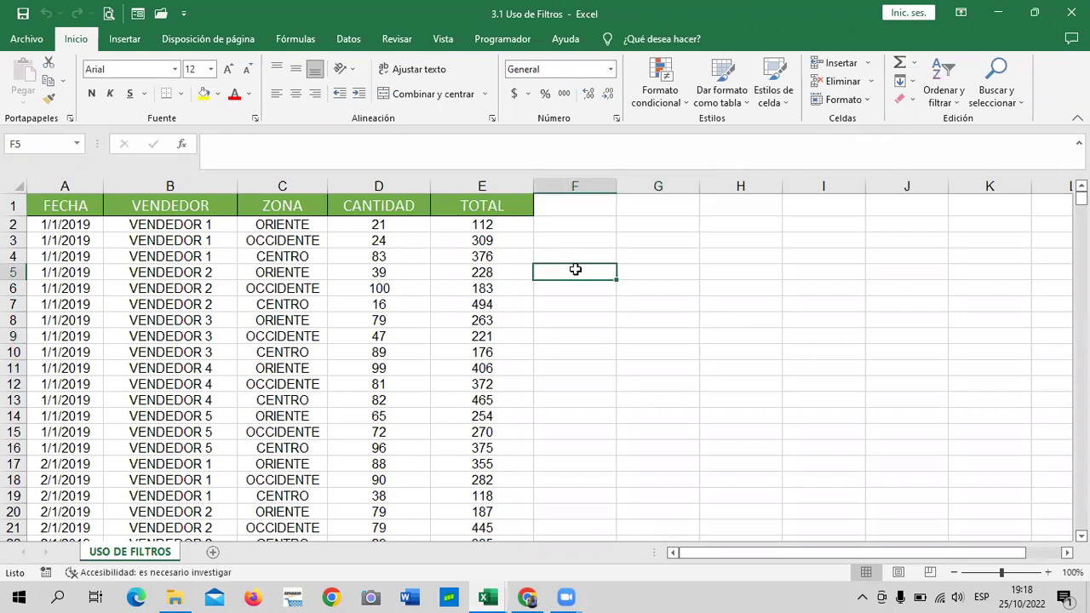
{"action": "left_click", "coordinate": [706, 319]}
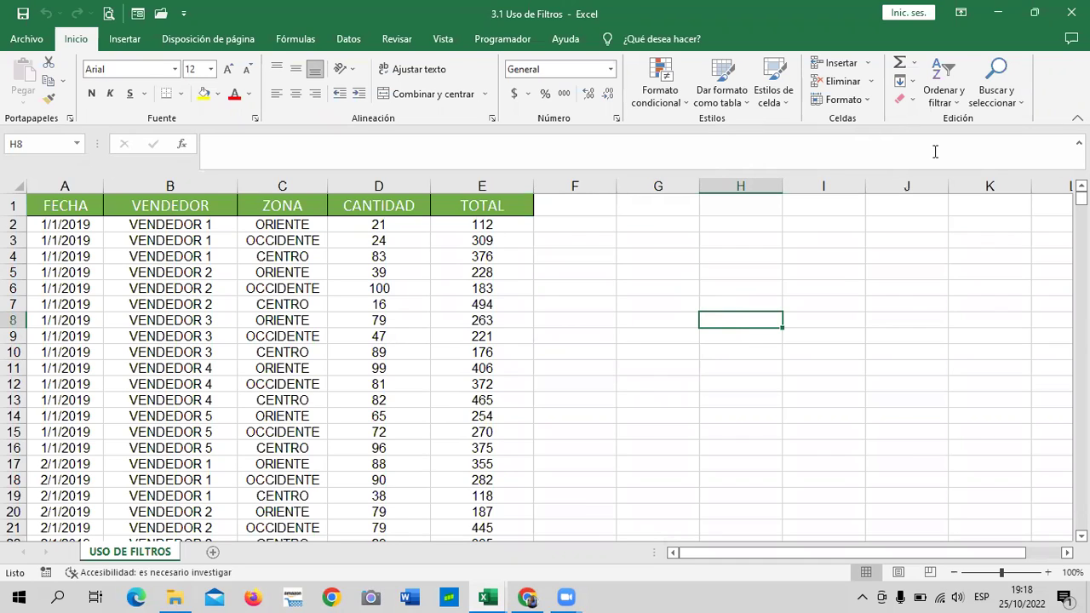
{"action": "left_click", "coordinate": [558, 320]}
Step: Jump from the FECHA header to the last record at row 16441 and back
{"action": "scroll", "coordinate": [179, 330], "scroll_direction": "down", "scroll_amount": 3}
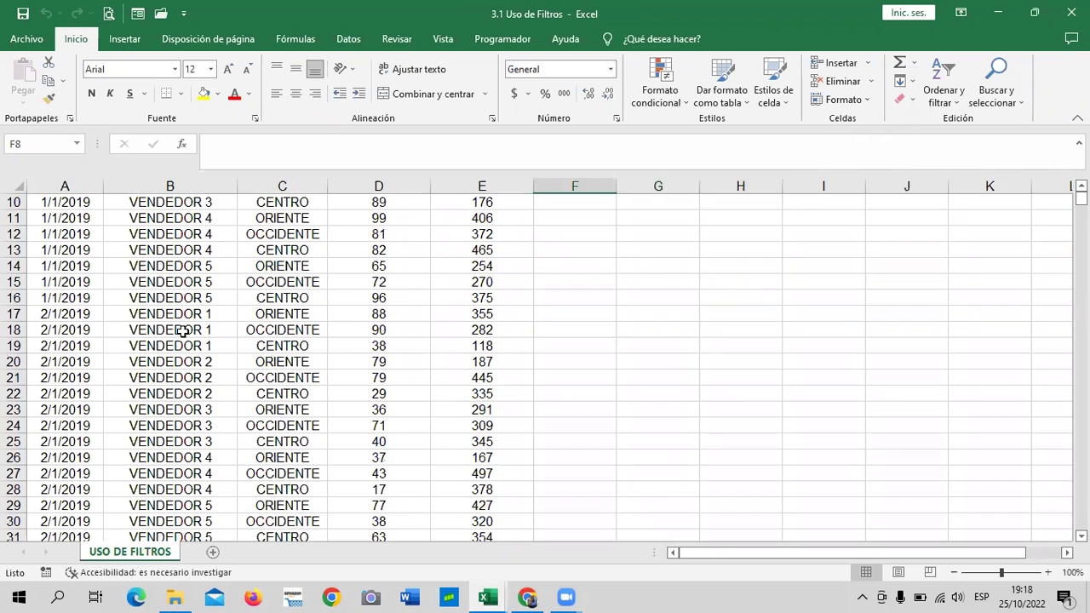
{"action": "scroll", "coordinate": [183, 337], "scroll_direction": "up", "scroll_amount": 3}
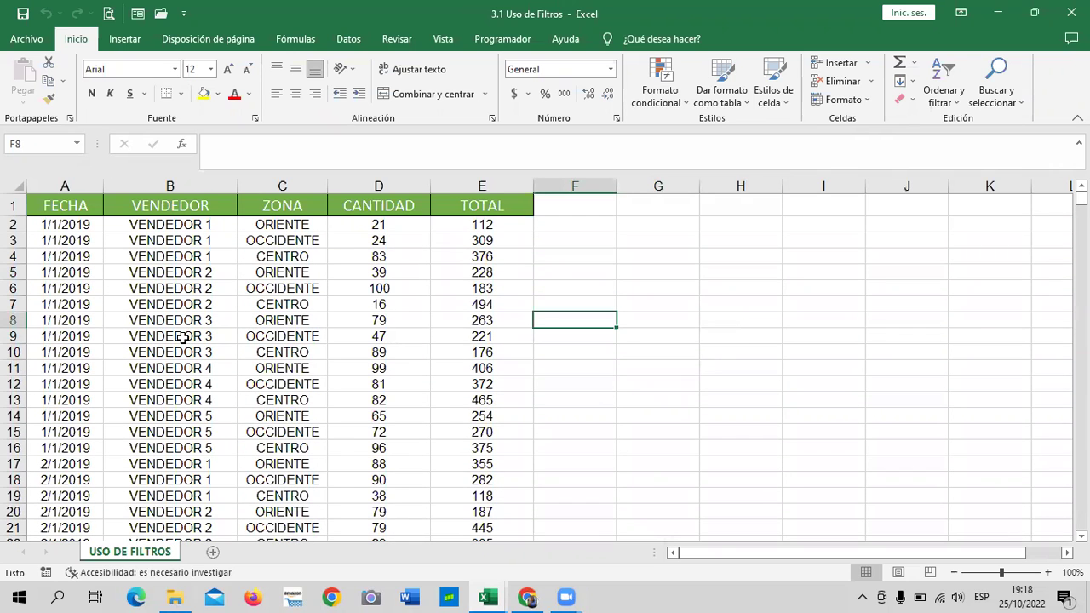
{"action": "left_click", "coordinate": [779, 271]}
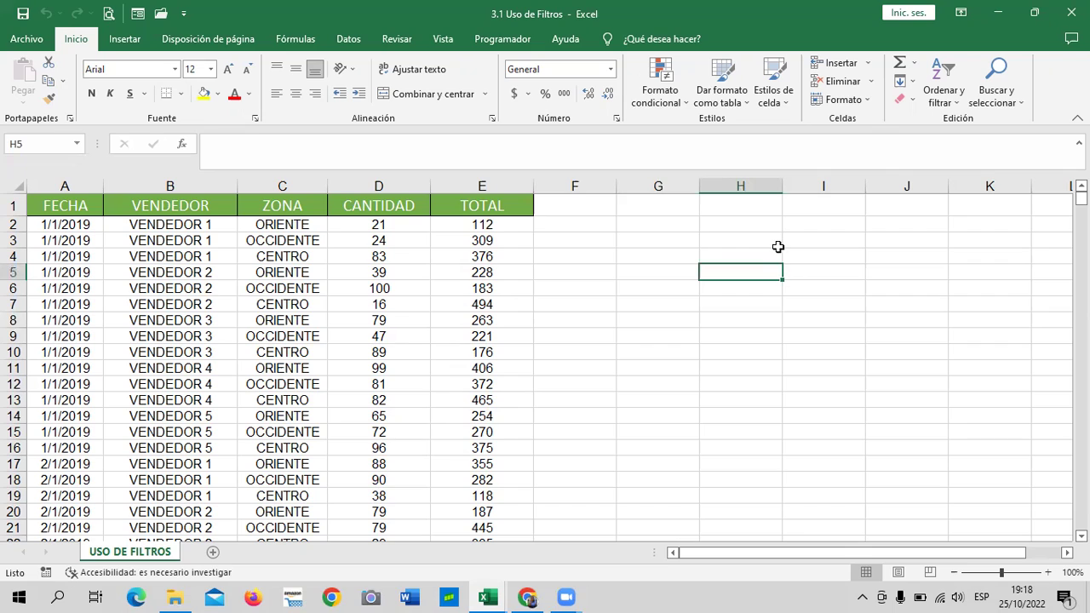
{"action": "left_click", "coordinate": [862, 240]}
{"action": "left_click", "coordinate": [681, 366]}
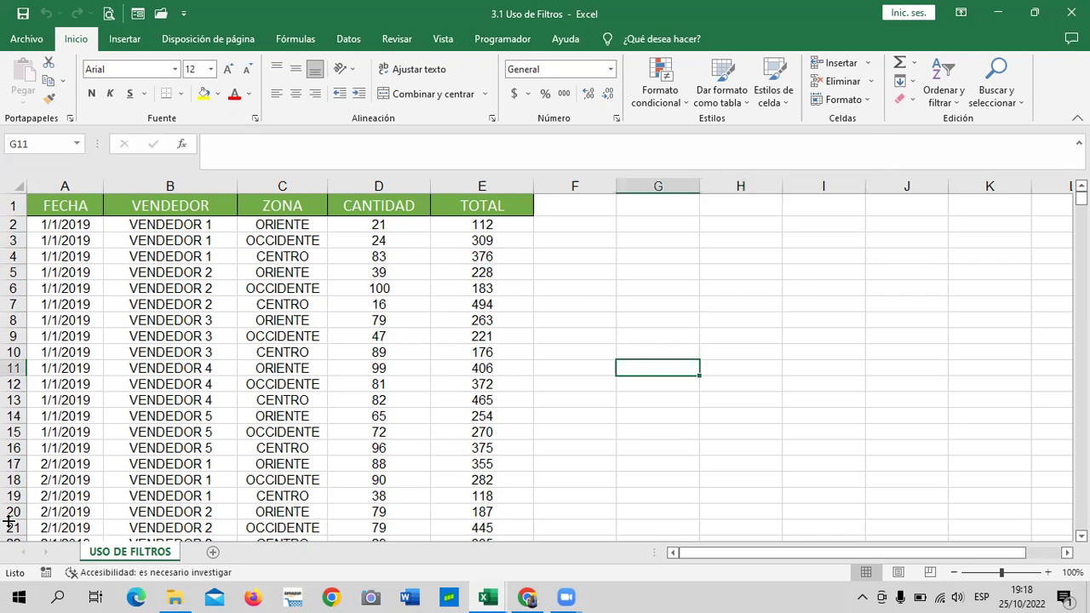
{"action": "scroll", "coordinate": [197, 380], "scroll_direction": "down", "scroll_amount": 4}
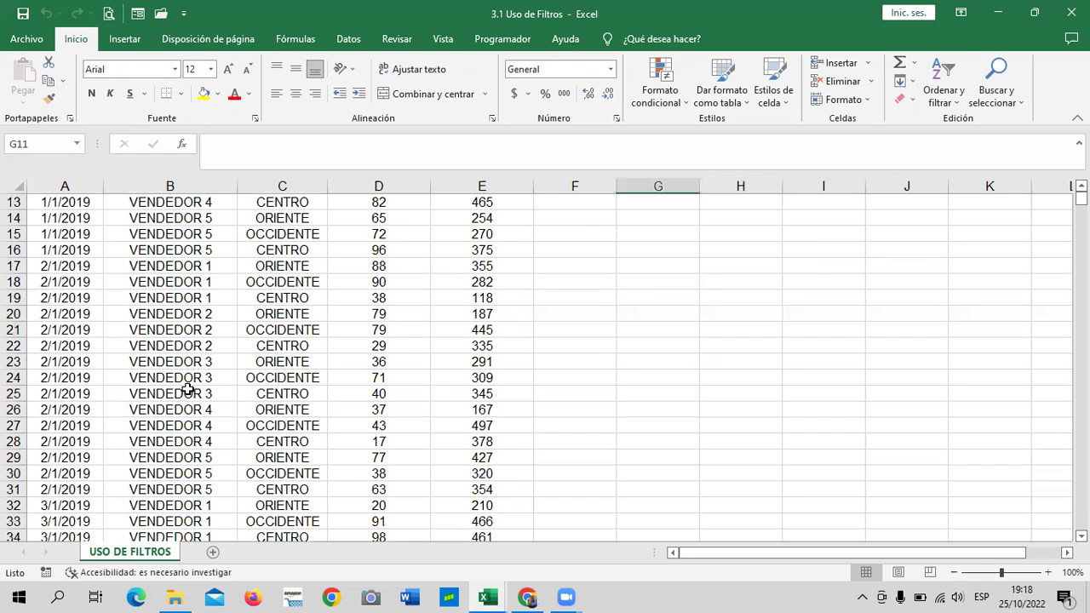
{"action": "scroll", "coordinate": [181, 385], "scroll_direction": "up", "scroll_amount": 4}
{"action": "left_click", "coordinate": [64, 203]}
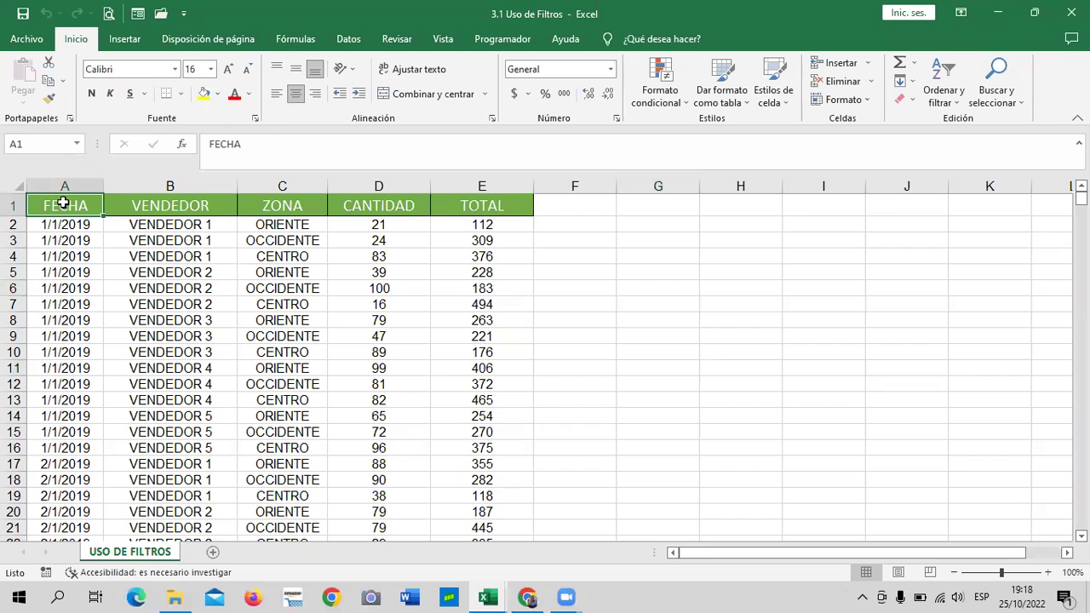
{"action": "key", "text": "ctrl+Down"}
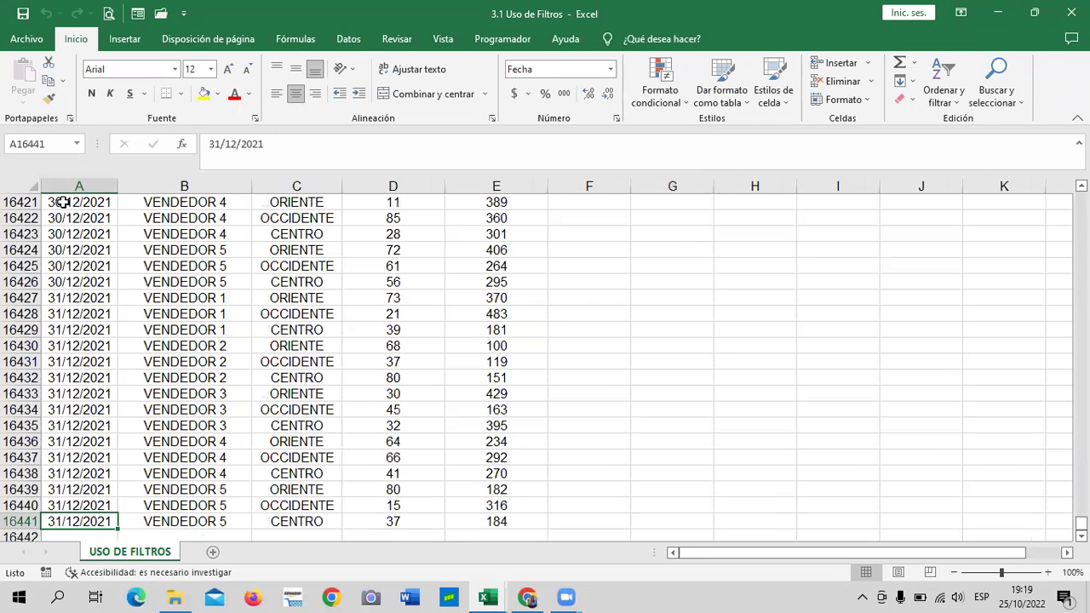
{"action": "key", "text": "ctrl+Up"}
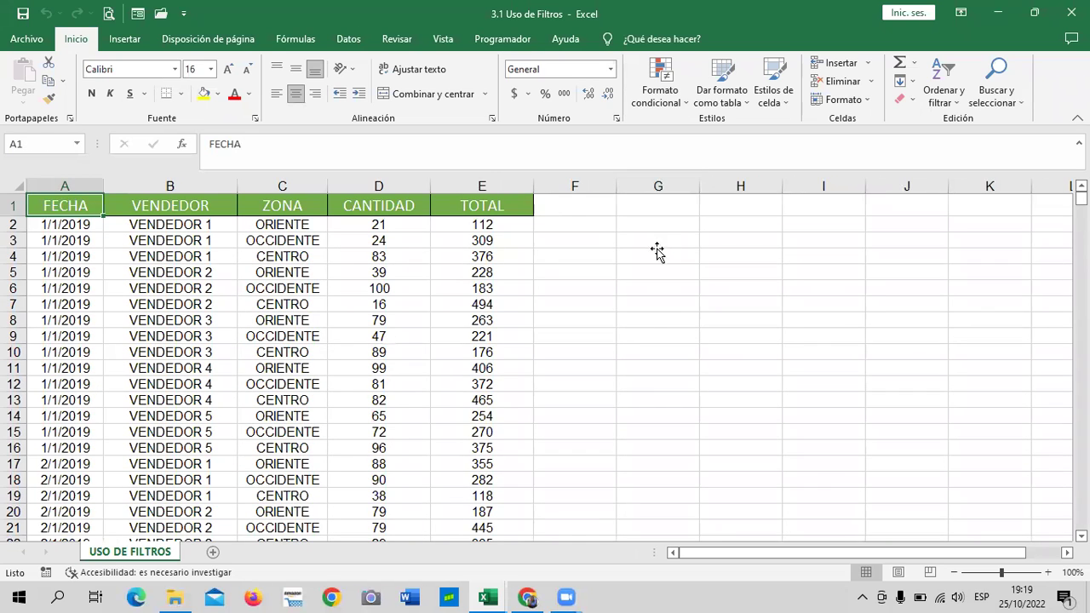
Step: Bring up the USO DE FILTROS sheet tab's context menu, with Mover o copiar… in reach
{"action": "left_click", "coordinate": [645, 244]}
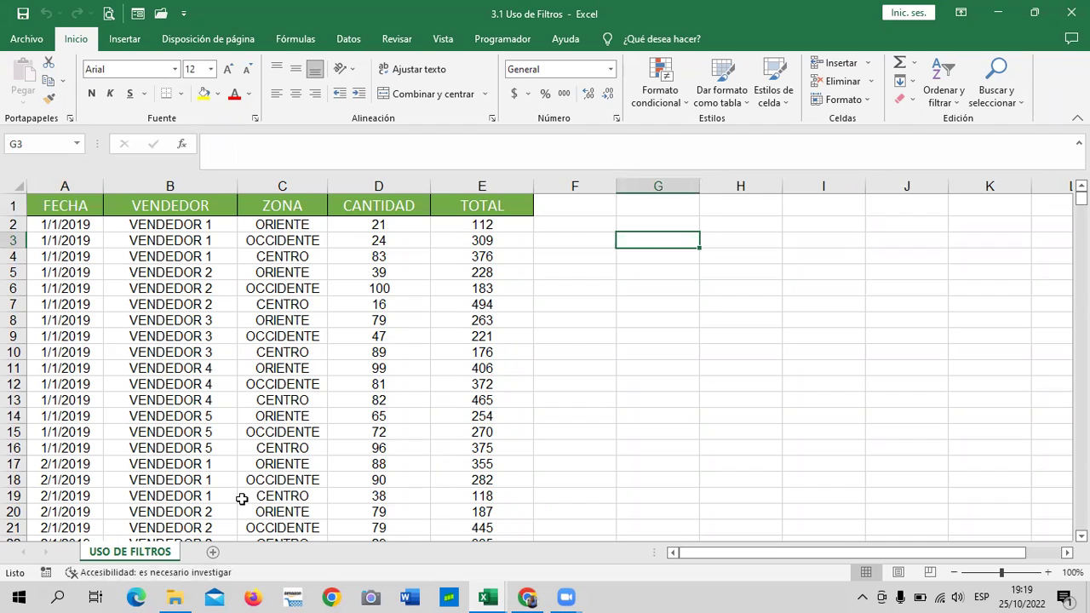
{"action": "right_click", "coordinate": [141, 550]}
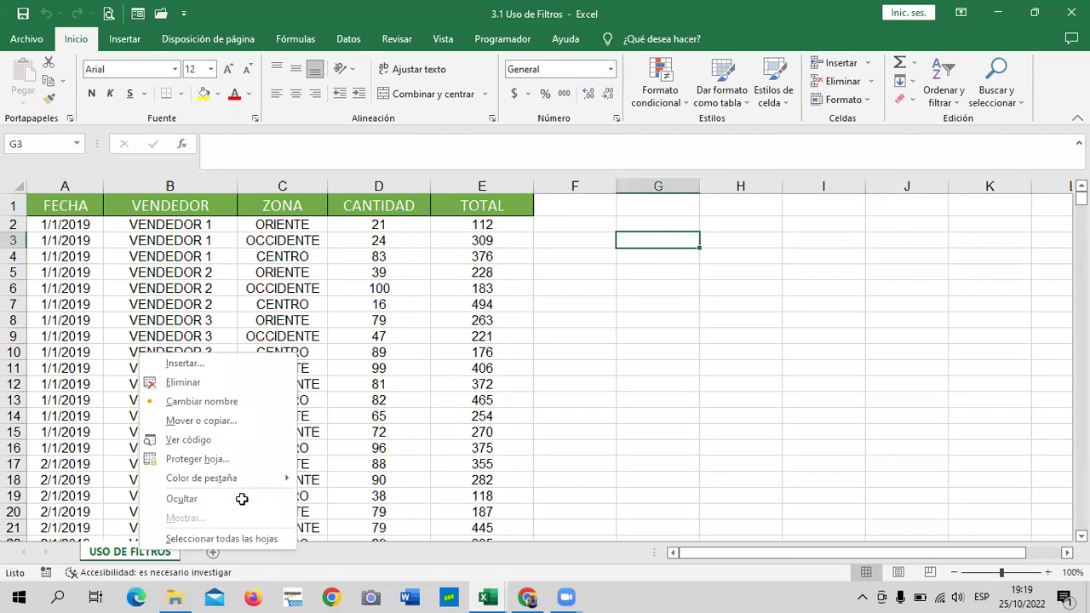
{"action": "right_click", "coordinate": [96, 556]}
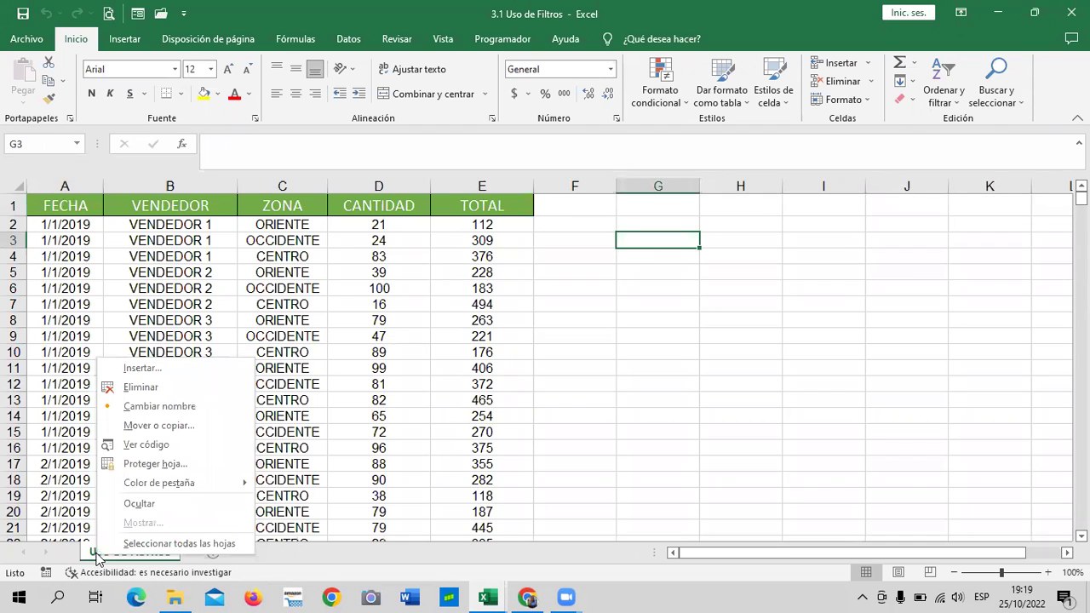
{"action": "left_click", "coordinate": [619, 414]}
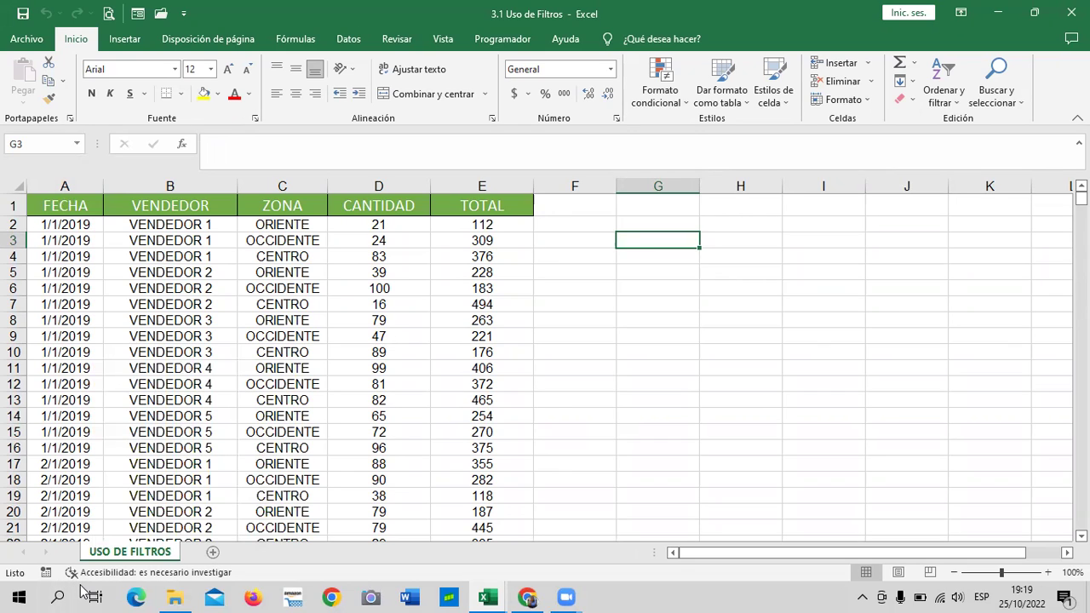
{"action": "right_click", "coordinate": [126, 552]}
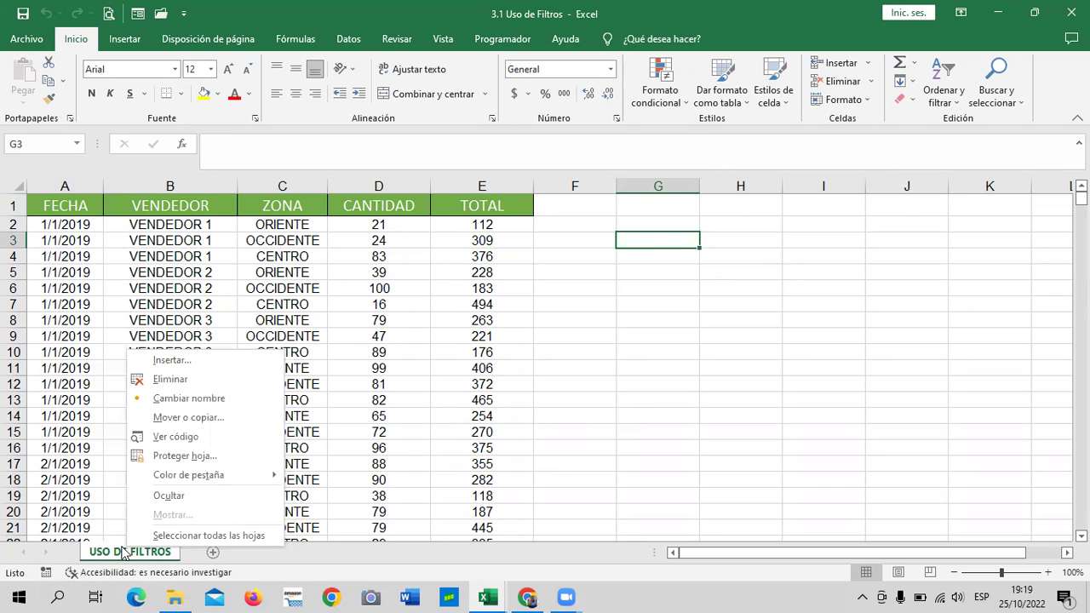
{"action": "right_click", "coordinate": [111, 552]}
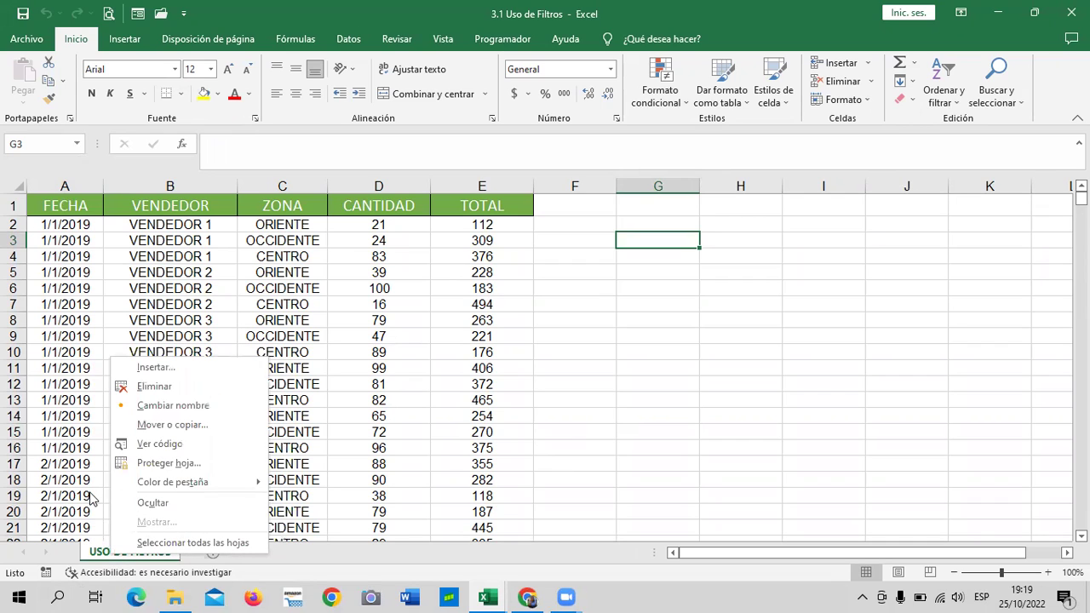
{"action": "right_click", "coordinate": [100, 553]}
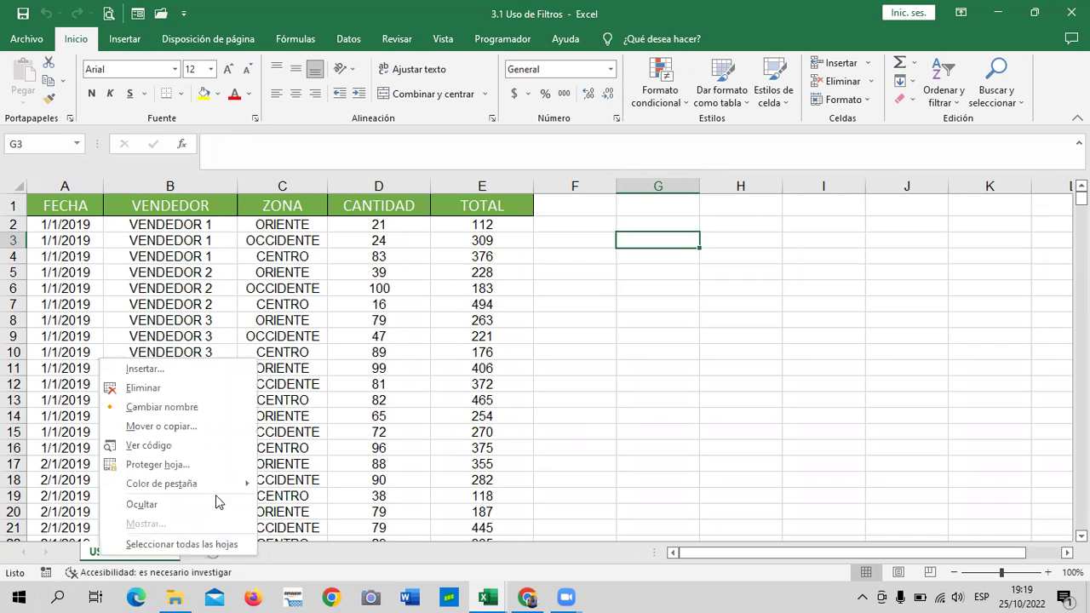
Step: In Mover o copiar, set the destination workbook to 3.2 Herramienta formulario (11).xlsx
{"action": "left_click", "coordinate": [193, 427]}
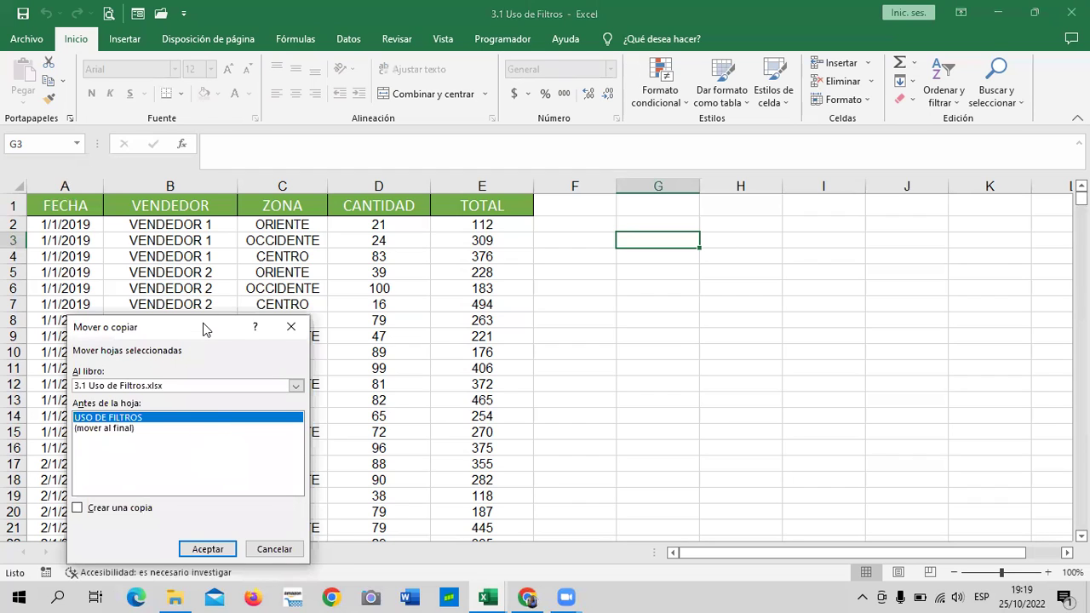
{"action": "left_click_drag", "start_coordinate": [204, 329], "coordinate": [357, 225]}
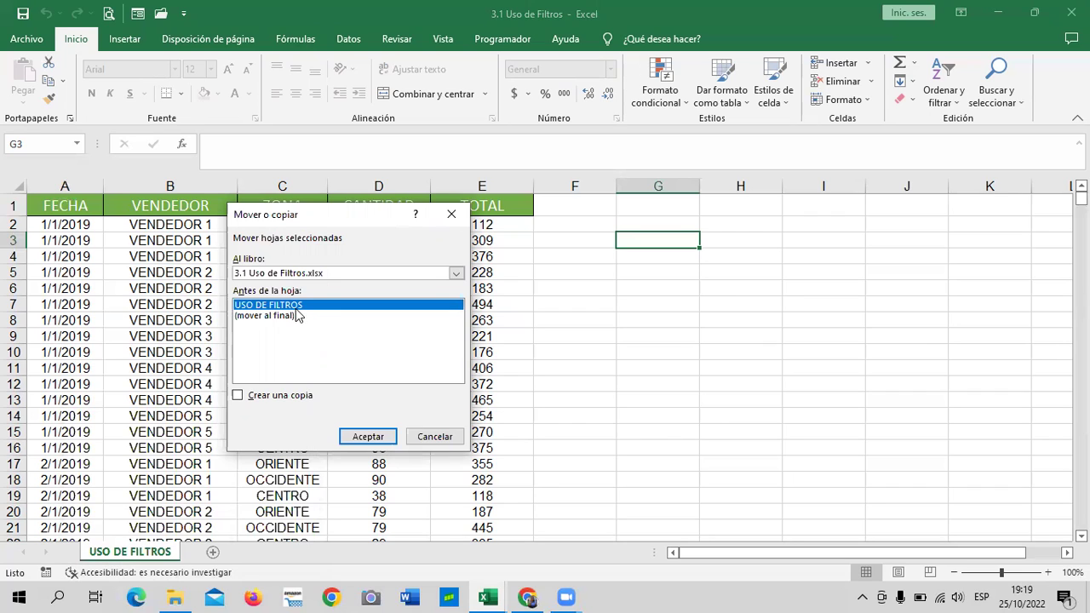
{"action": "left_click", "coordinate": [456, 274]}
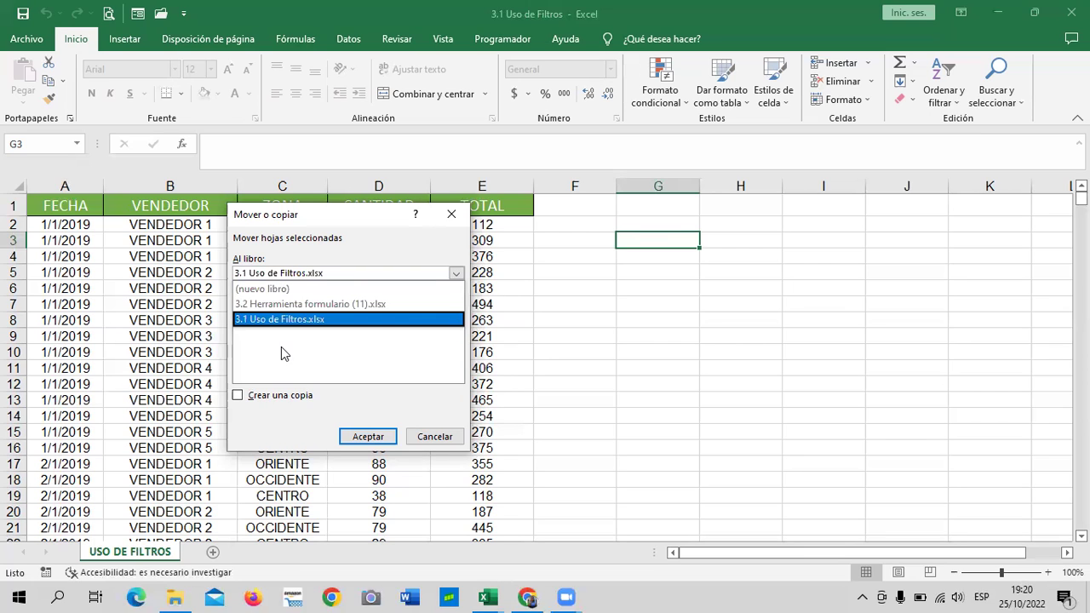
{"action": "left_click", "coordinate": [262, 302]}
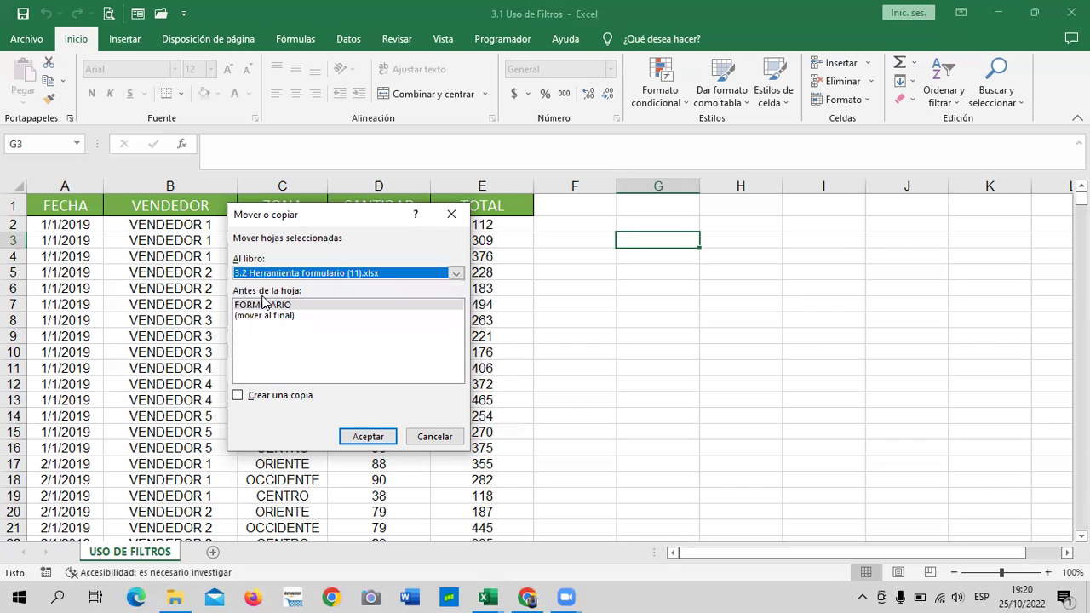
{"action": "left_click", "coordinate": [458, 273]}
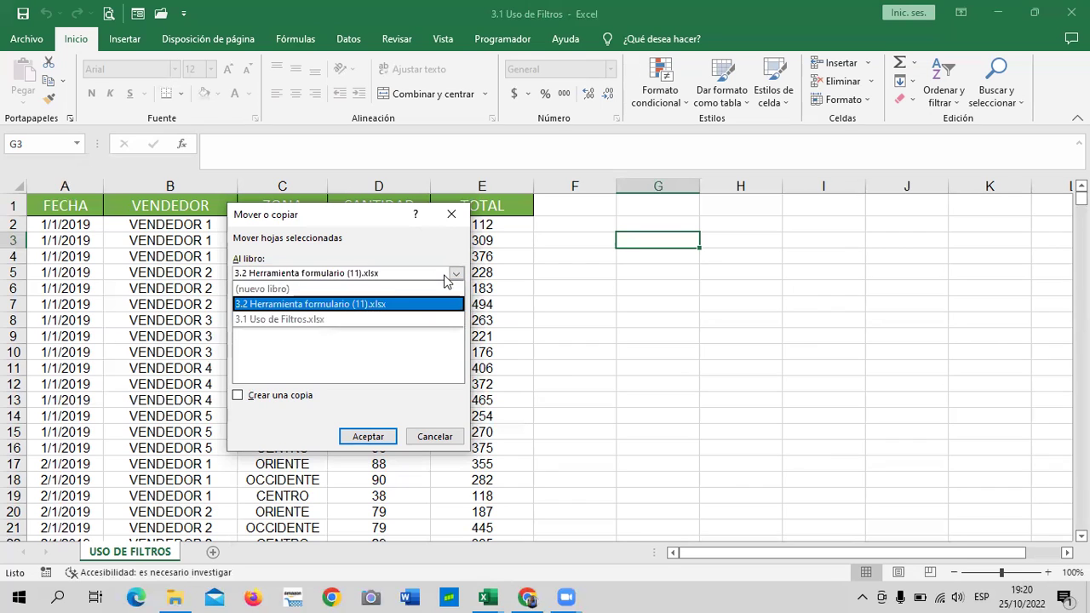
{"action": "left_click", "coordinate": [339, 286]}
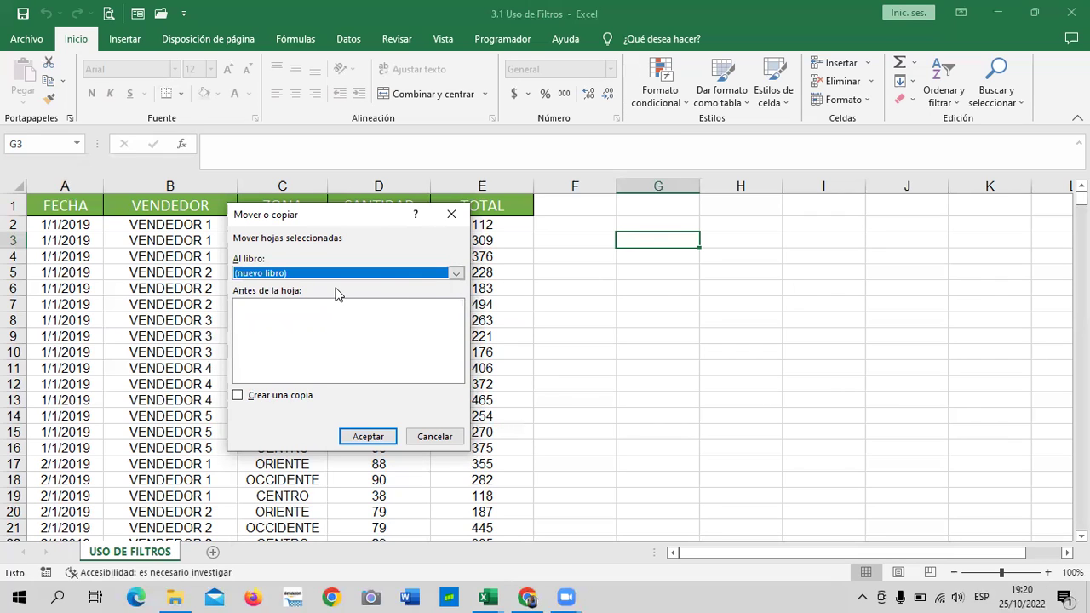
{"action": "left_click", "coordinate": [456, 273]}
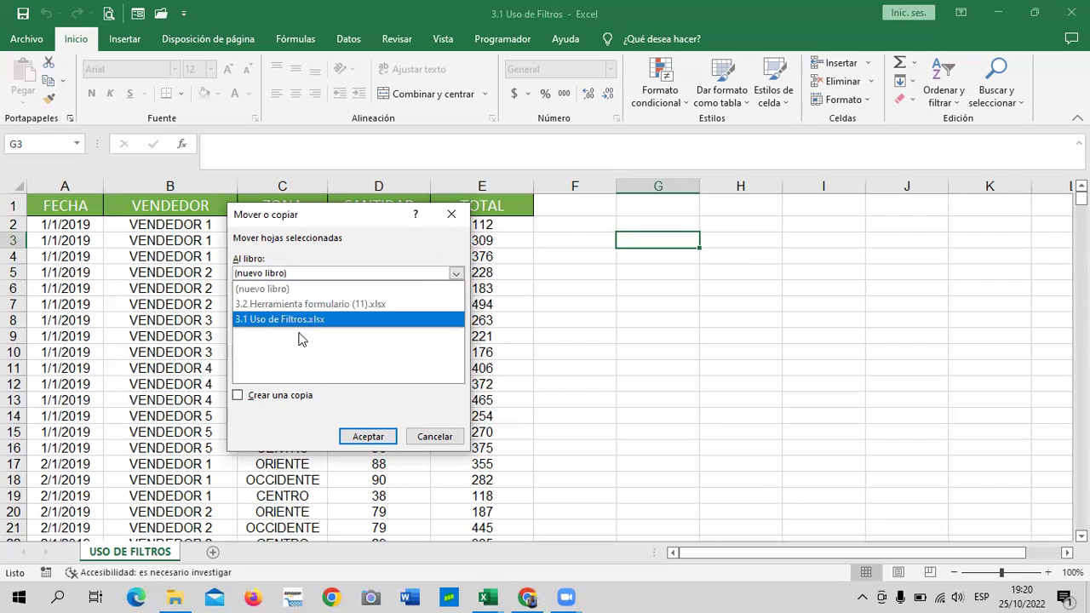
{"action": "left_click", "coordinate": [267, 305]}
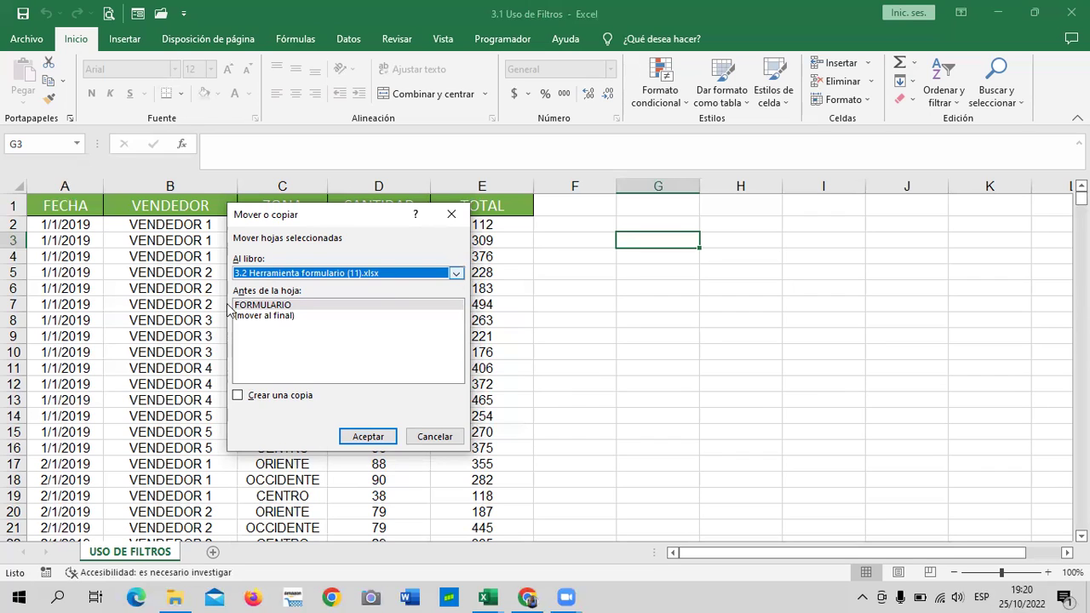
Step: Copy USO DE FILTROS into 3.2 Herramienta formulario (11) with Crear una copia, keeping the original
{"action": "left_click", "coordinate": [238, 399]}
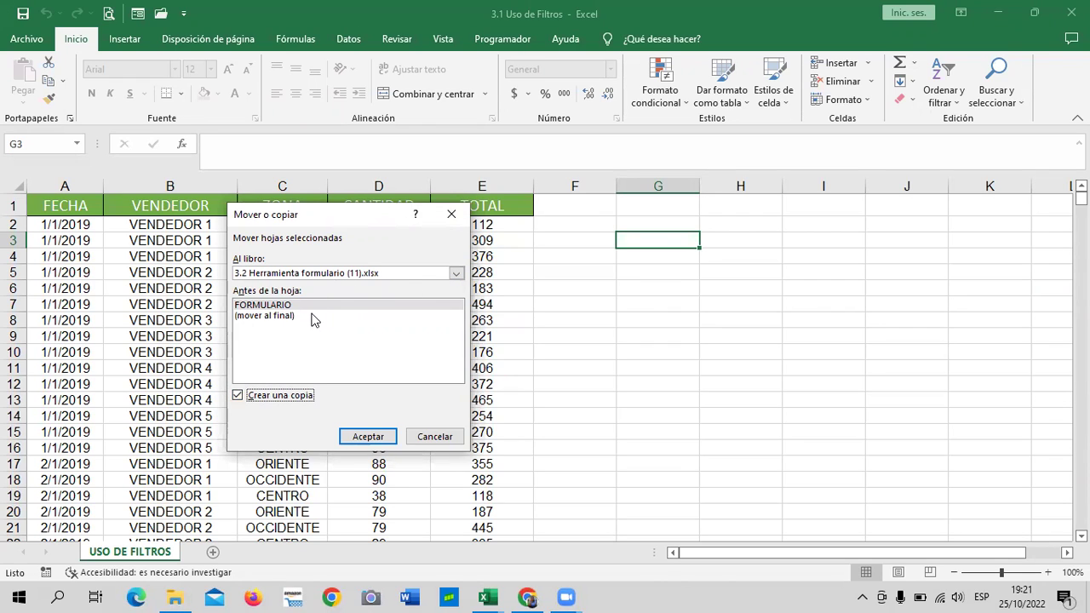
{"action": "left_click", "coordinate": [370, 437]}
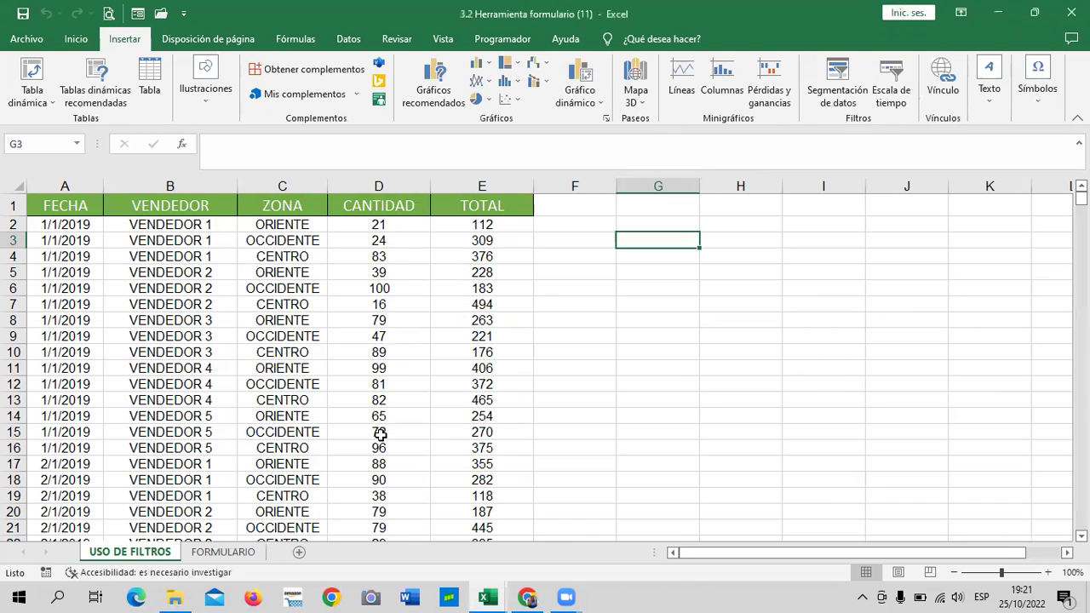
Step: Go to the FORMULARIO sheet and check its FECHA (A1) and CANTIDAD (D1) header cells
{"action": "left_click", "coordinate": [769, 317]}
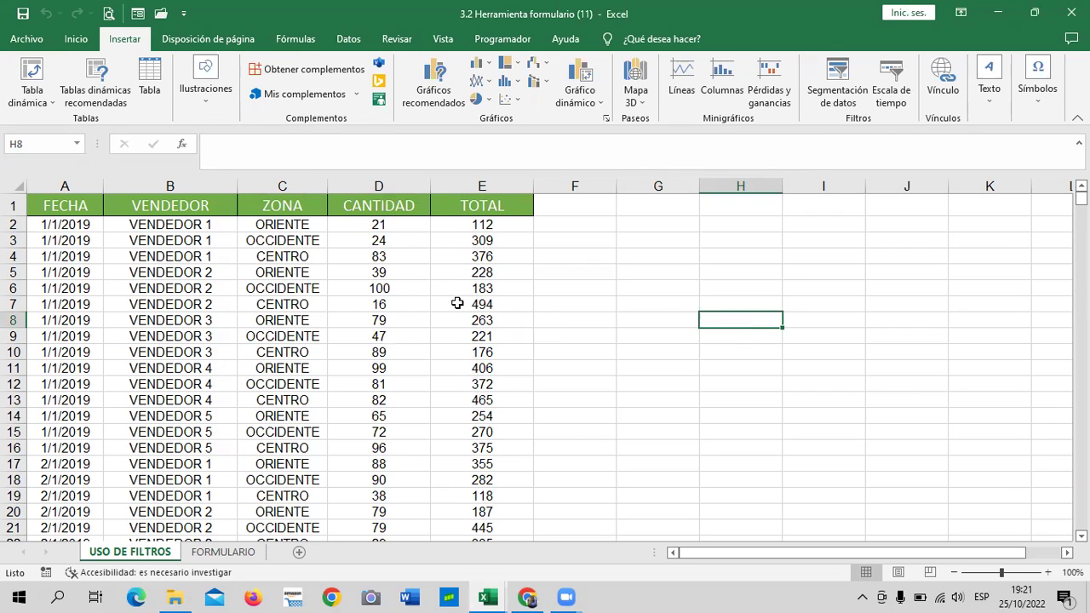
{"action": "left_click", "coordinate": [544, 274]}
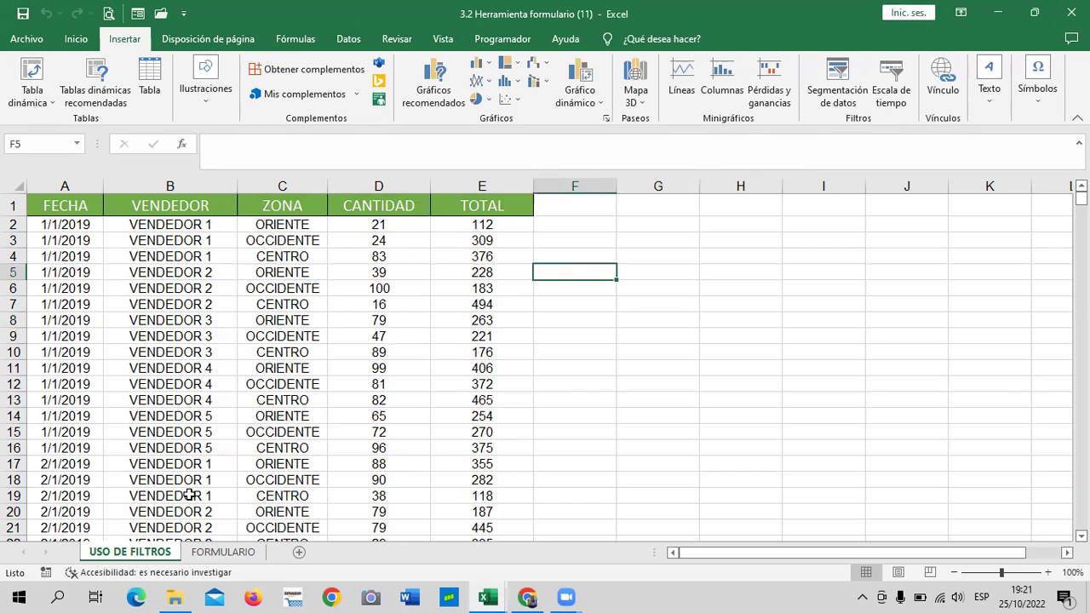
{"action": "key", "text": "ctrl+Page_Down"}
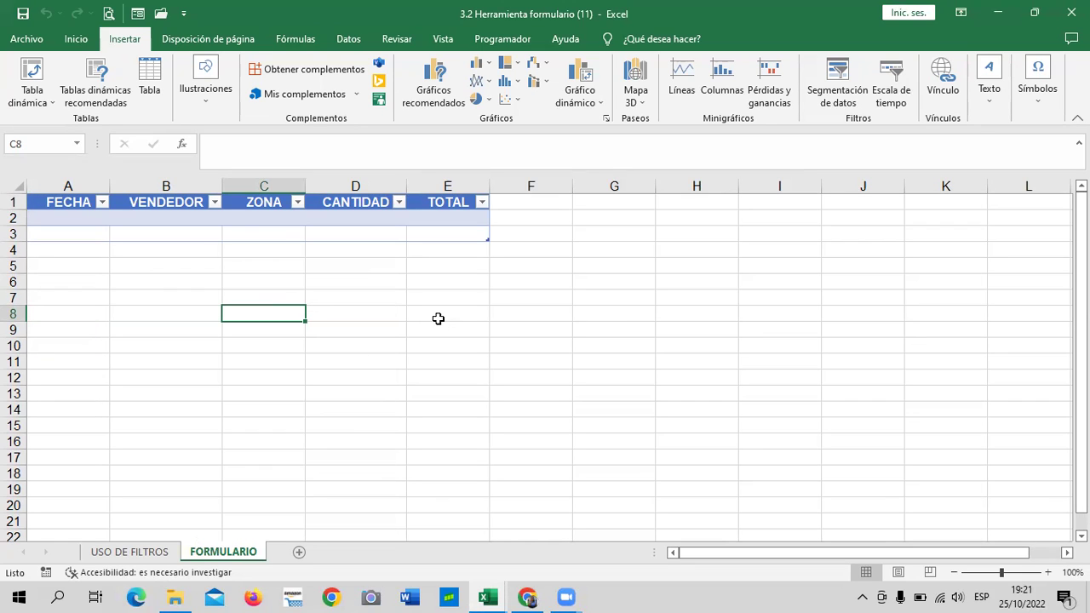
{"action": "left_click", "coordinate": [373, 254]}
{"action": "left_click", "coordinate": [351, 204]}
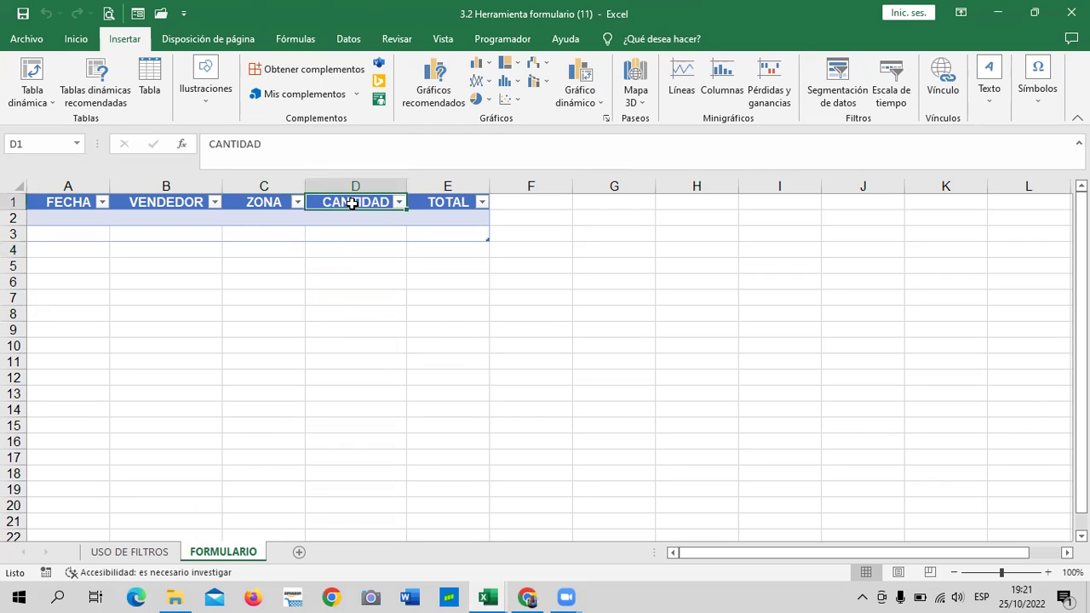
{"action": "left_click", "coordinate": [267, 196]}
{"action": "left_click", "coordinate": [195, 196]}
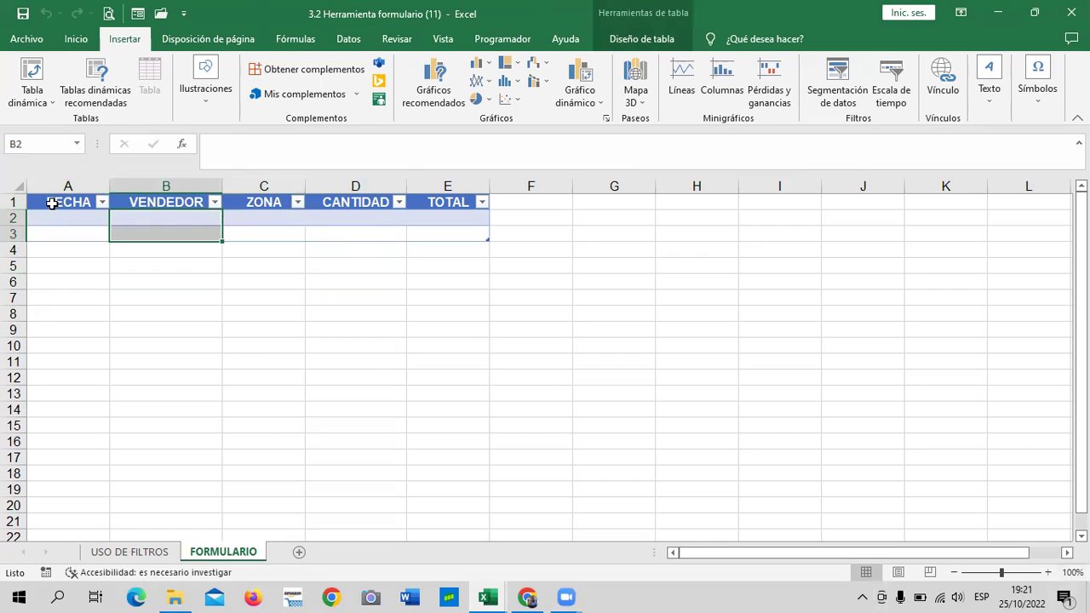
{"action": "left_click", "coordinate": [52, 204]}
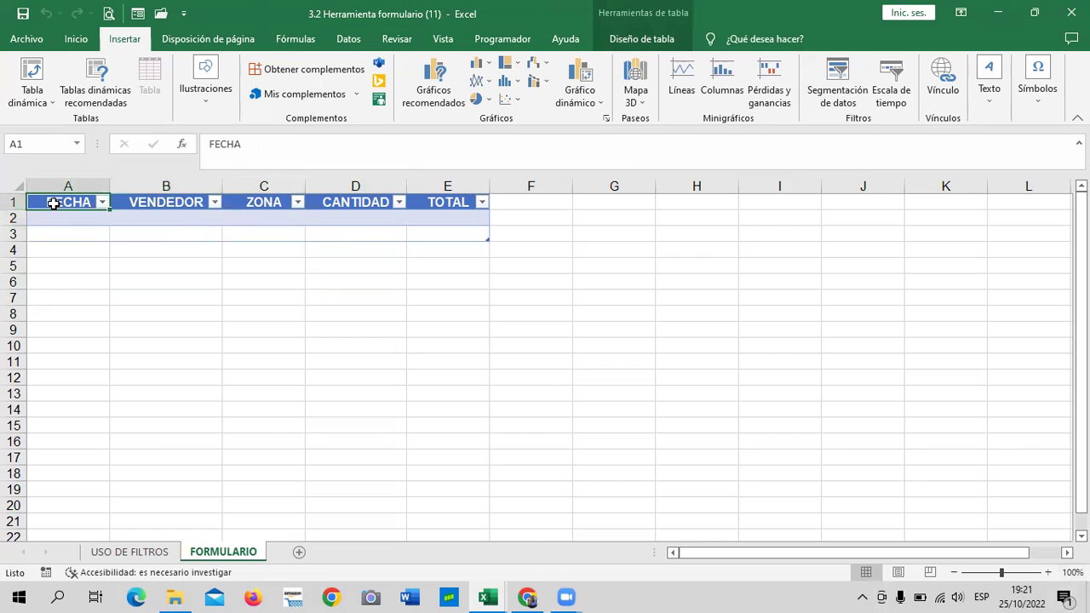
{"action": "left_click", "coordinate": [454, 206]}
{"action": "left_click", "coordinate": [488, 344]}
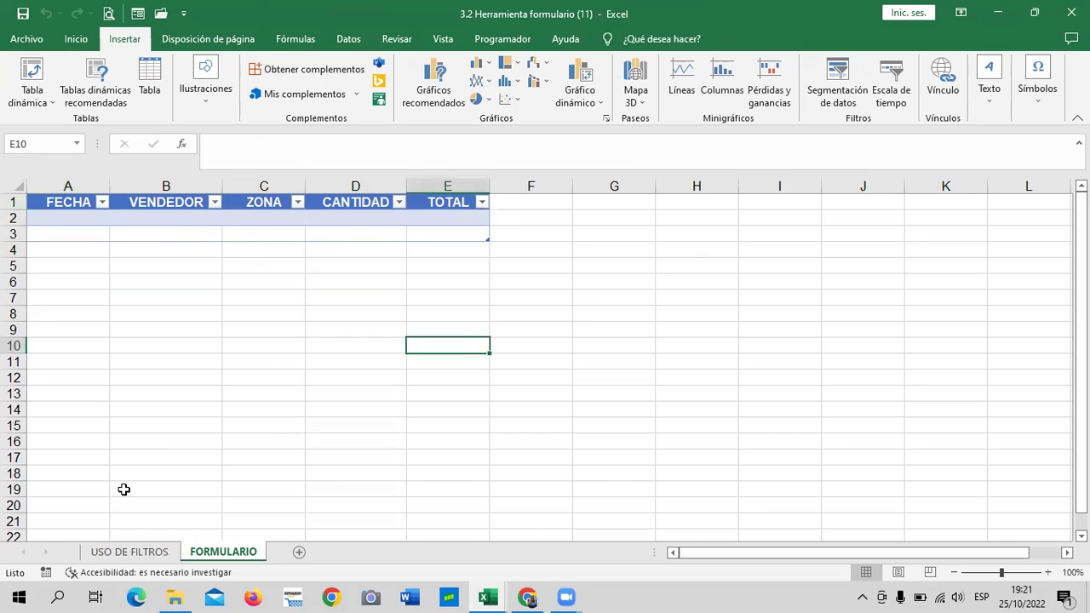
{"action": "right_click", "coordinate": [243, 552]}
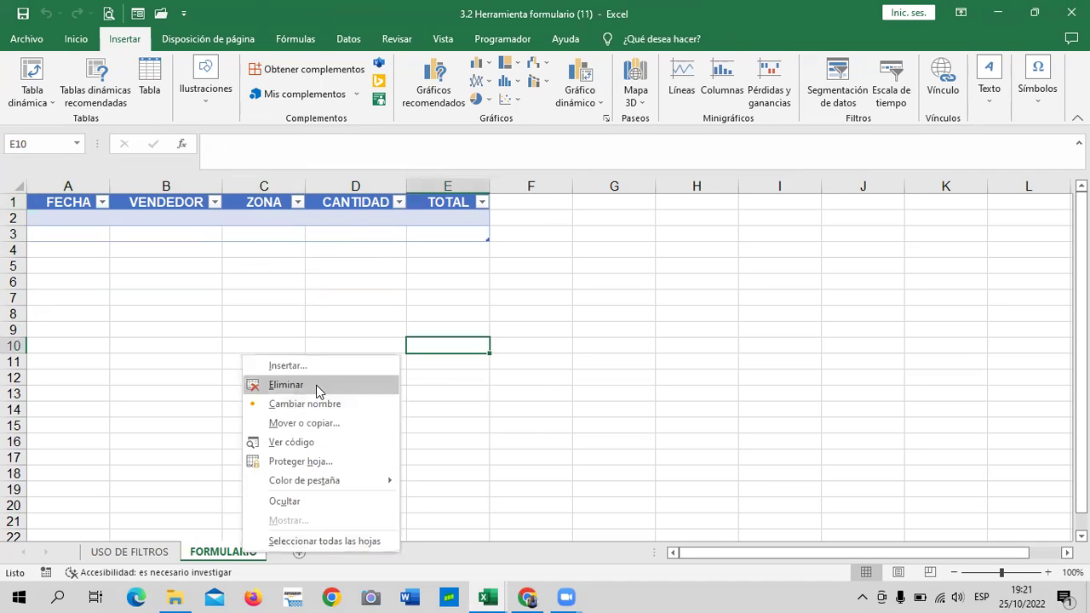
{"action": "left_click", "coordinate": [316, 385]}
{"action": "left_click", "coordinate": [530, 342]}
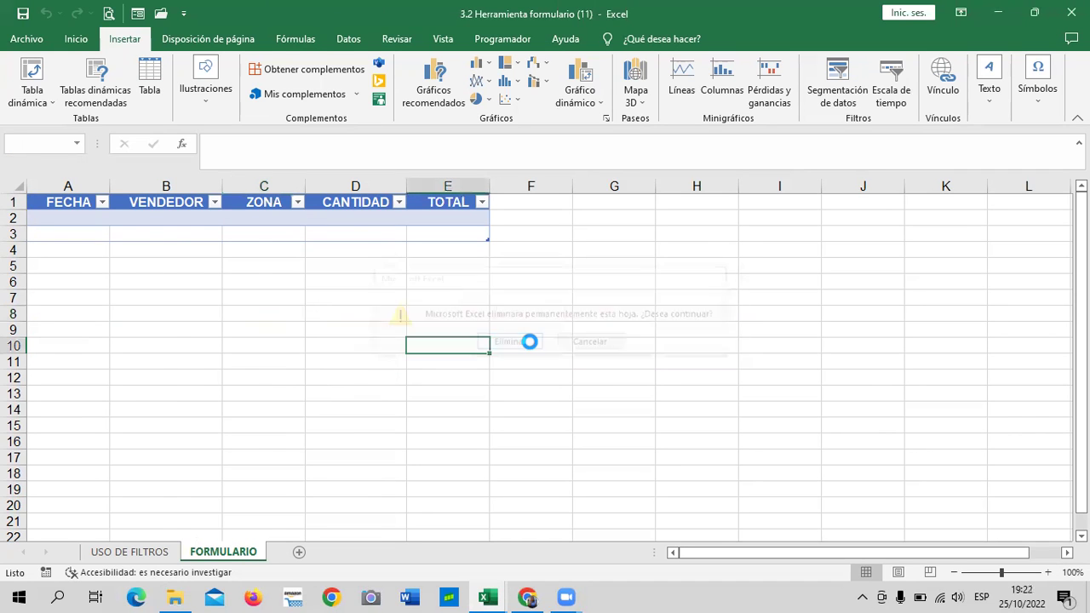
{"action": "left_click", "coordinate": [654, 381]}
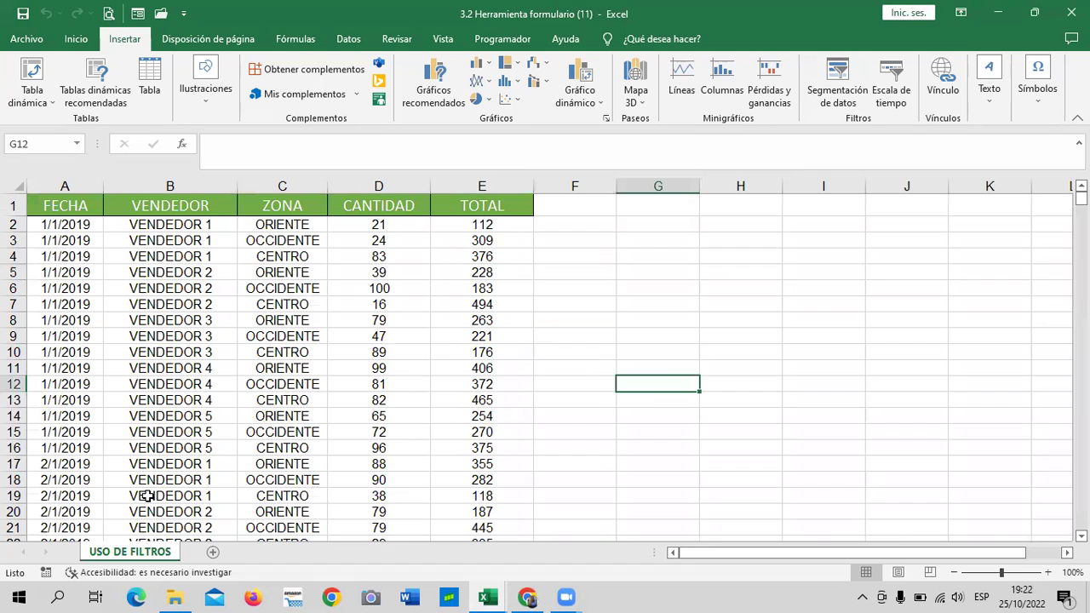
{"action": "key", "text": "shift+F11"}
{"action": "right_click", "coordinate": [202, 554]}
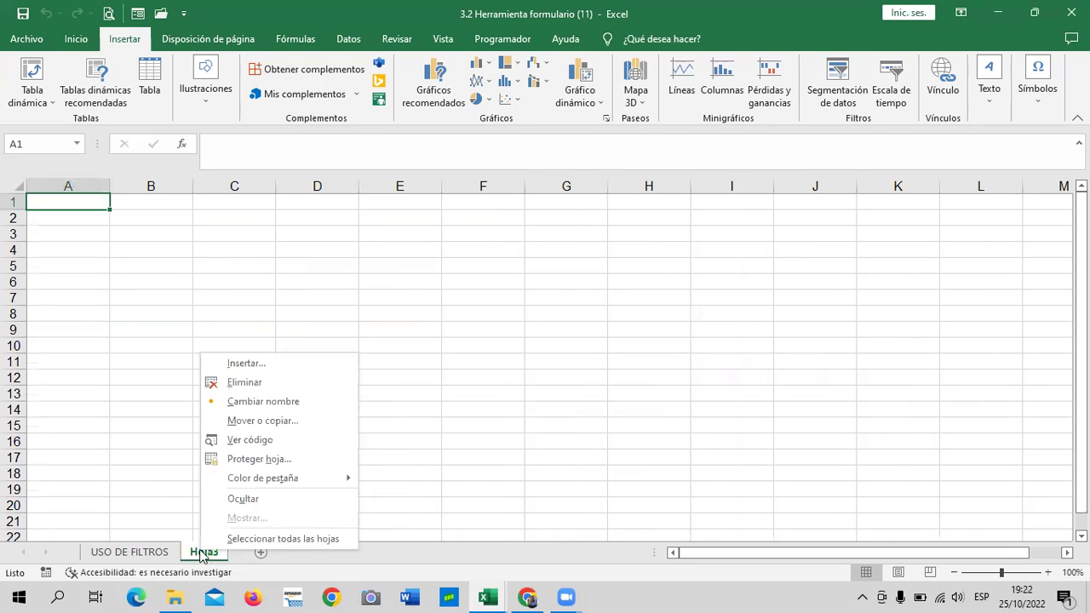
{"action": "left_click", "coordinate": [266, 402]}
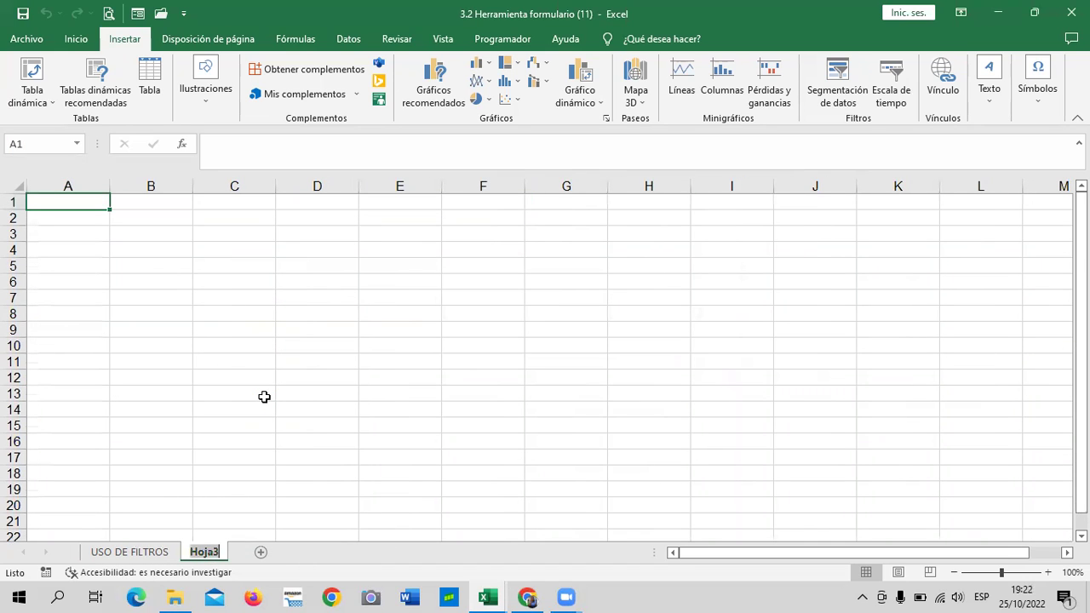
{"action": "key", "text": "BackSpace"}
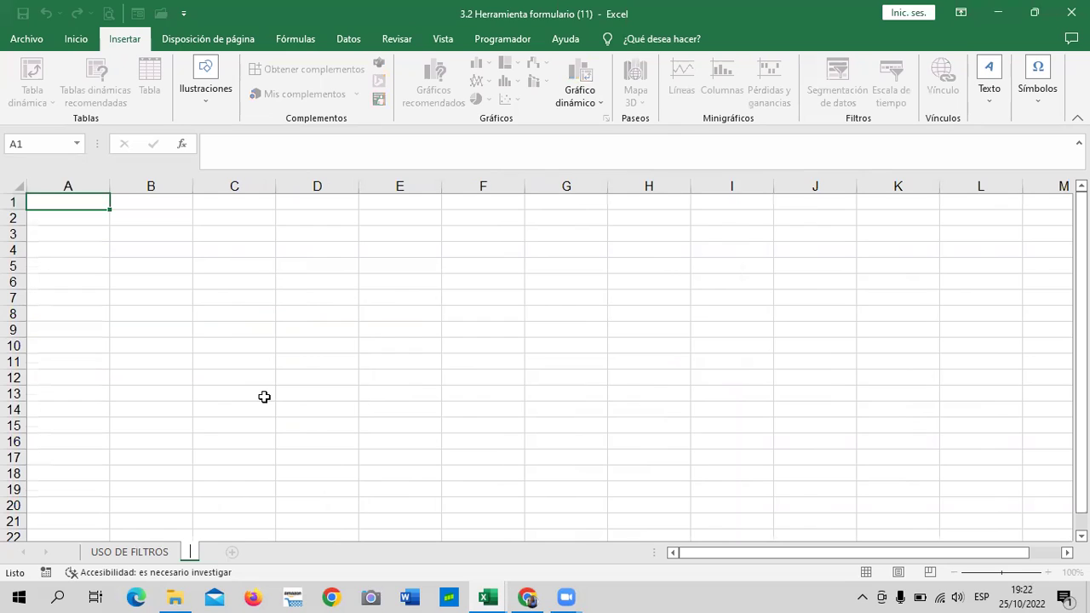
{"action": "key", "text": "Caps_Lock"}
{"action": "key", "text": "Caps_Lock"}
{"action": "type", "text": "FORMULARIO"}
{"action": "key", "text": "Return"}
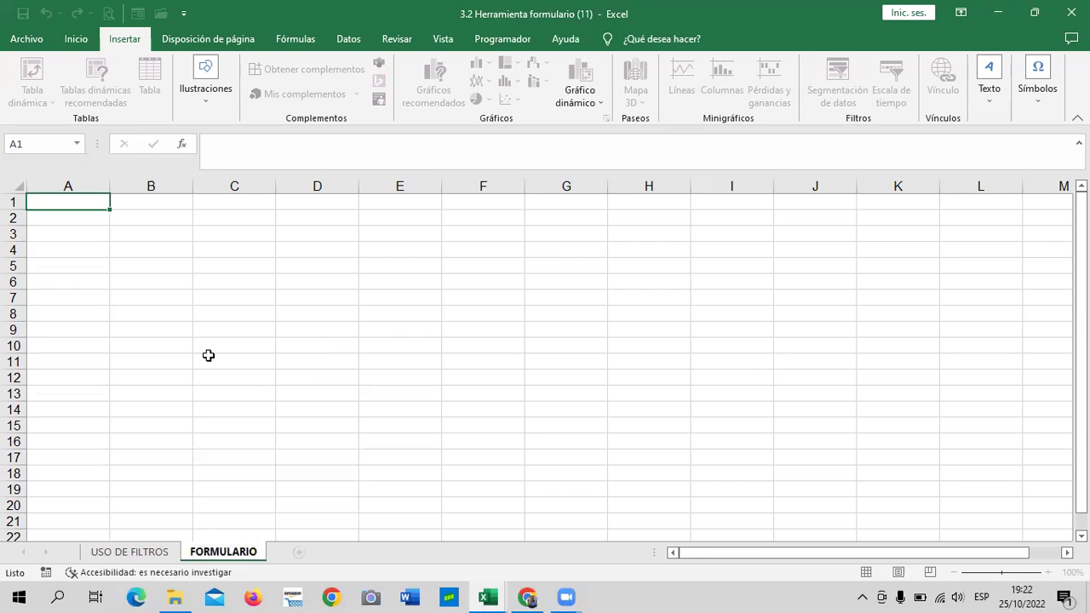
{"action": "left_click", "coordinate": [209, 355]}
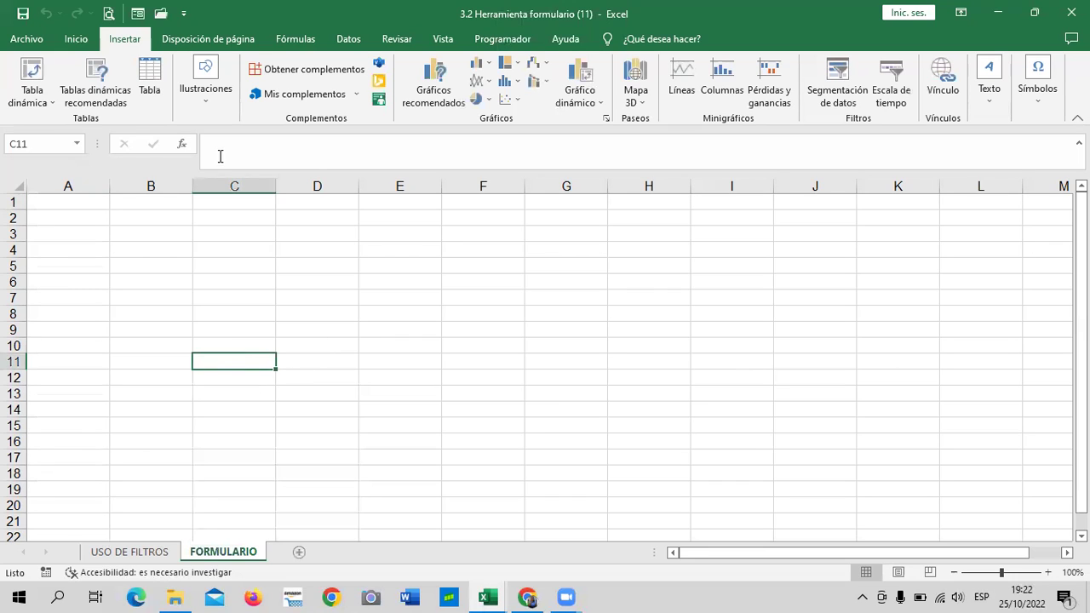
{"action": "left_click", "coordinate": [117, 238]}
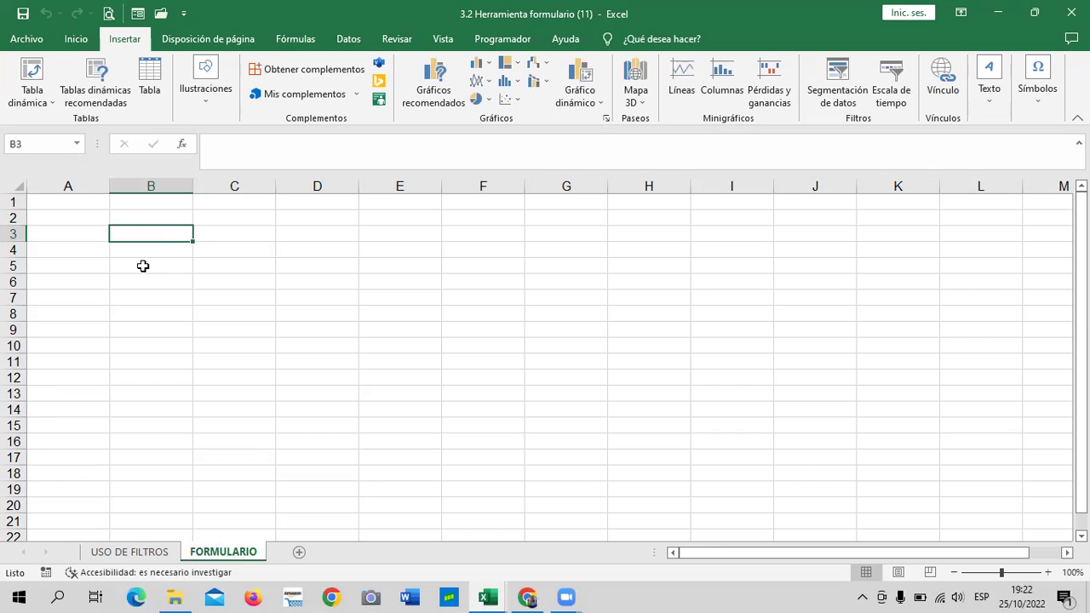
{"action": "right_click", "coordinate": [139, 18]}
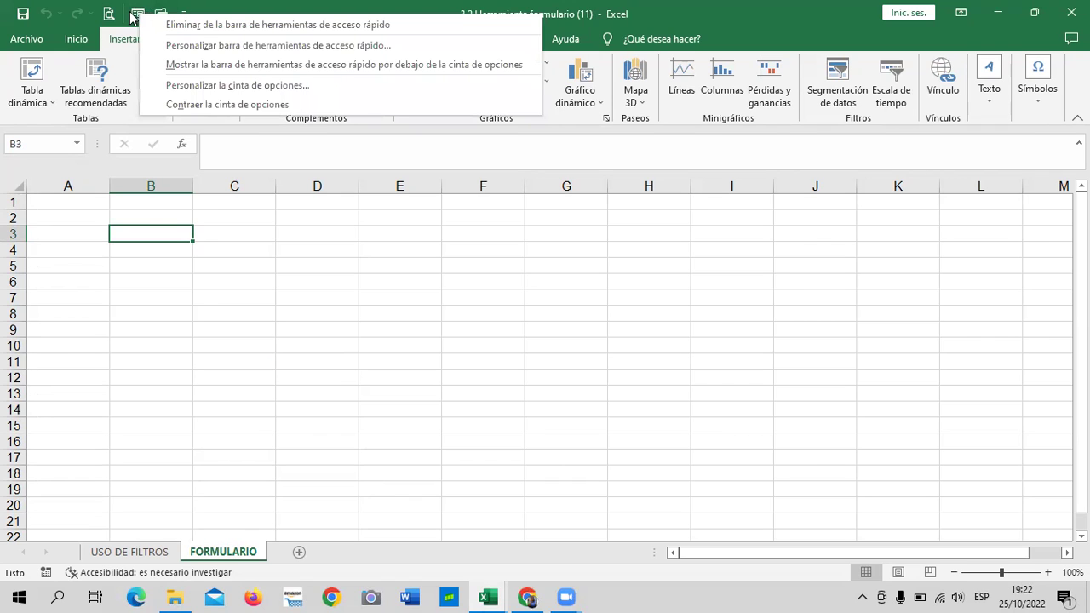
{"action": "left_click", "coordinate": [139, 18]}
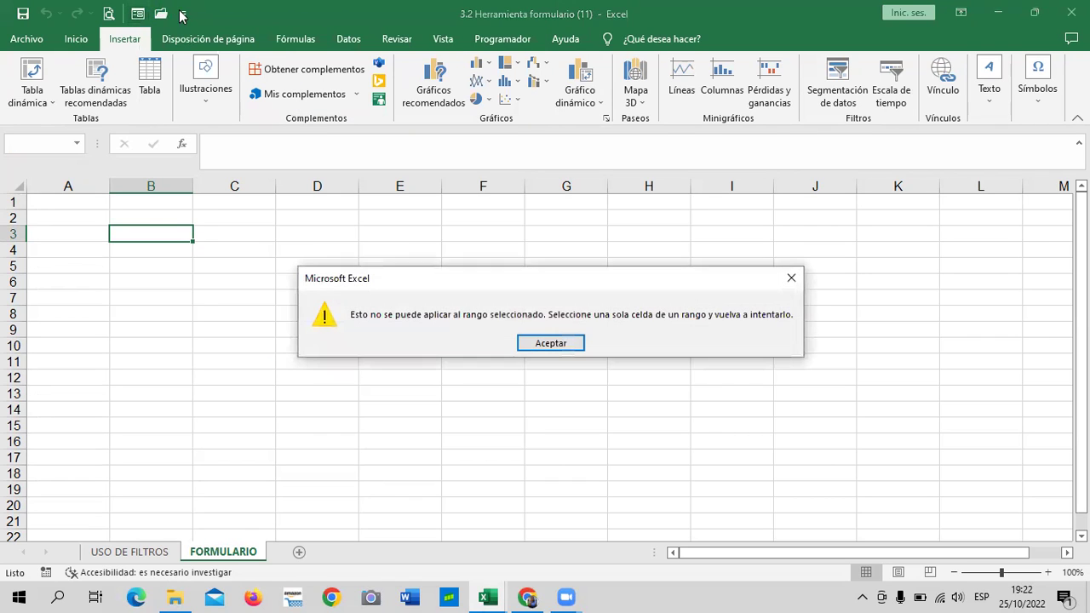
{"action": "left_click", "coordinate": [559, 343]}
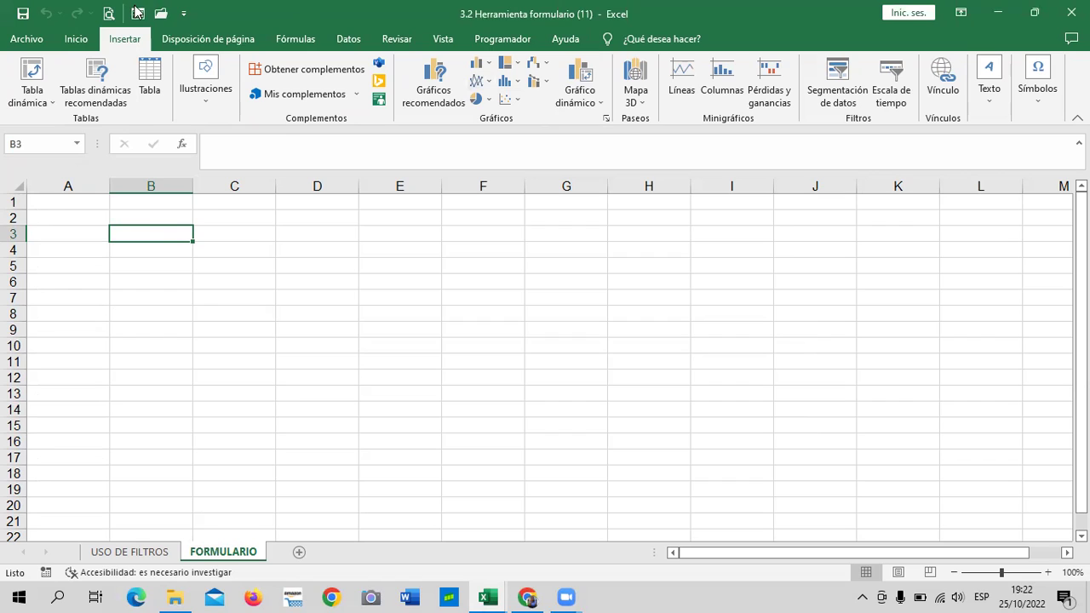
{"action": "left_click", "coordinate": [184, 16]}
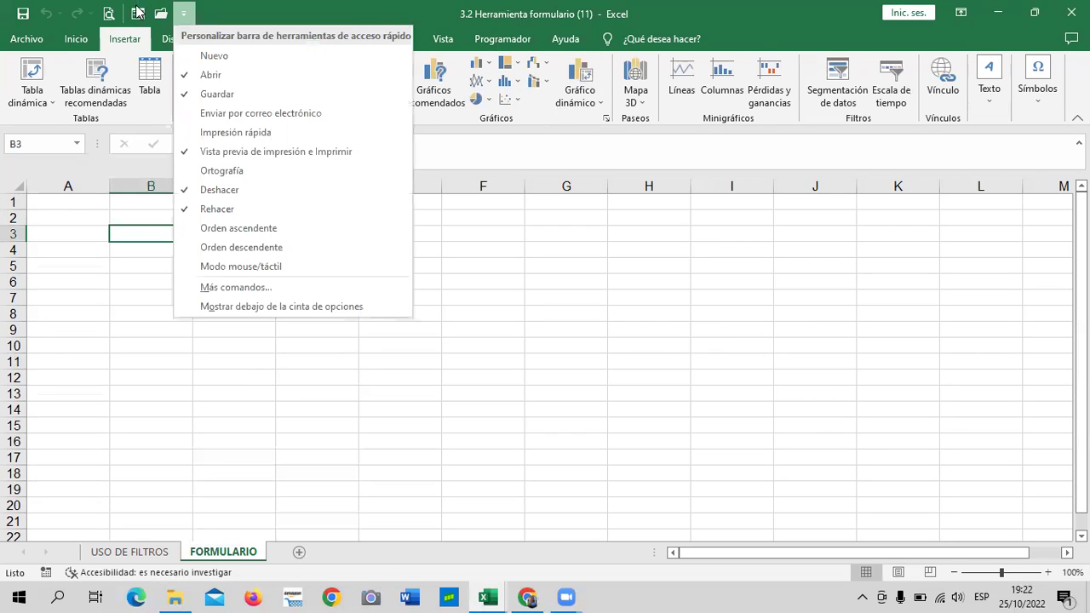
{"action": "left_click", "coordinate": [159, 402]}
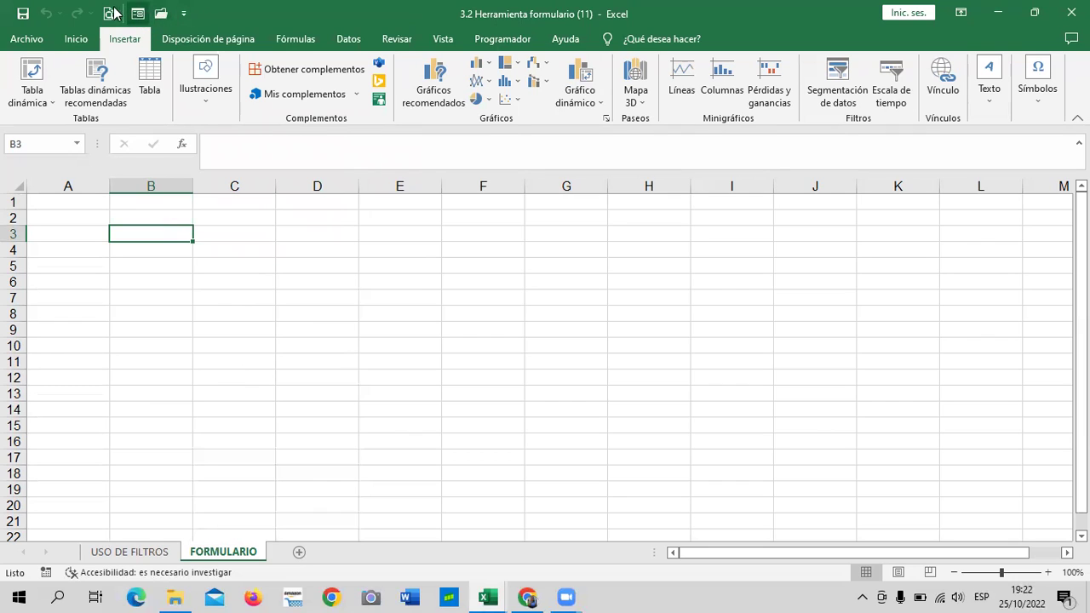
{"action": "left_click", "coordinate": [184, 16]}
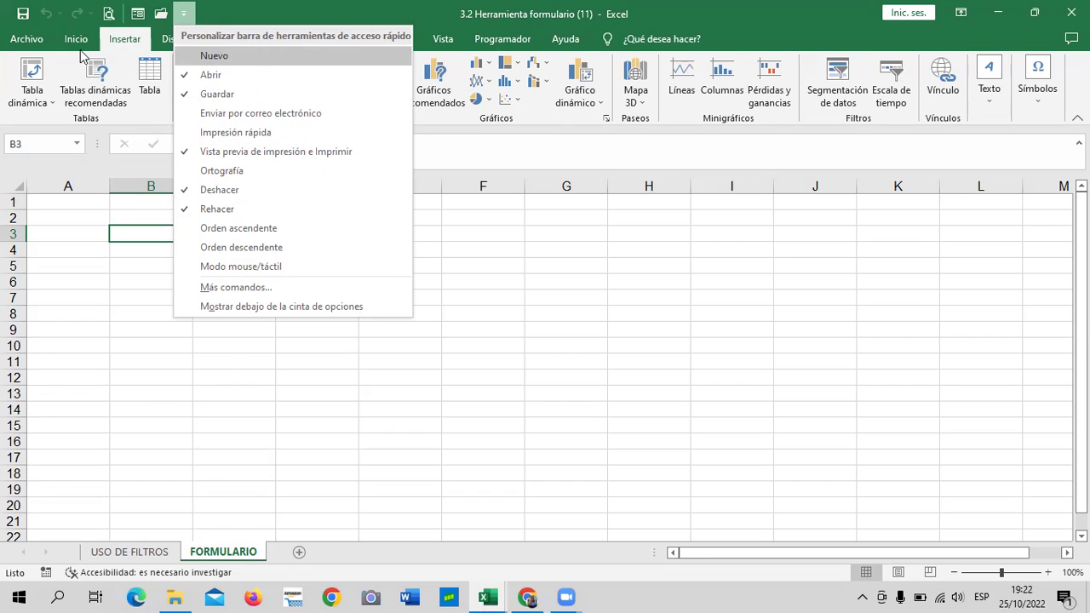
{"action": "left_click", "coordinate": [18, 42]}
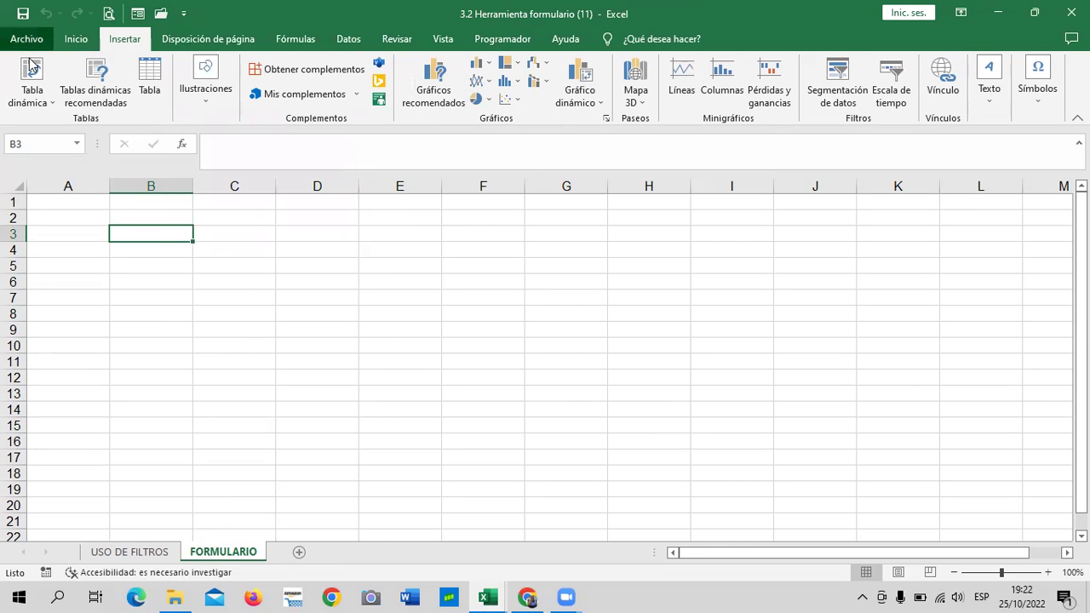
{"action": "key", "text": "Escape"}
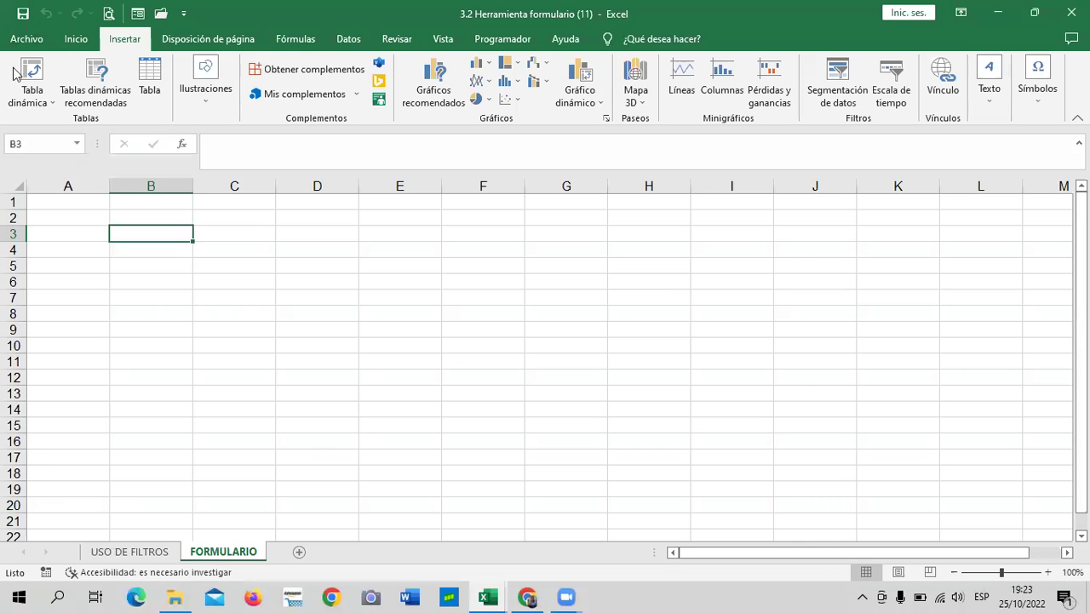
{"action": "left_click", "coordinate": [27, 40]}
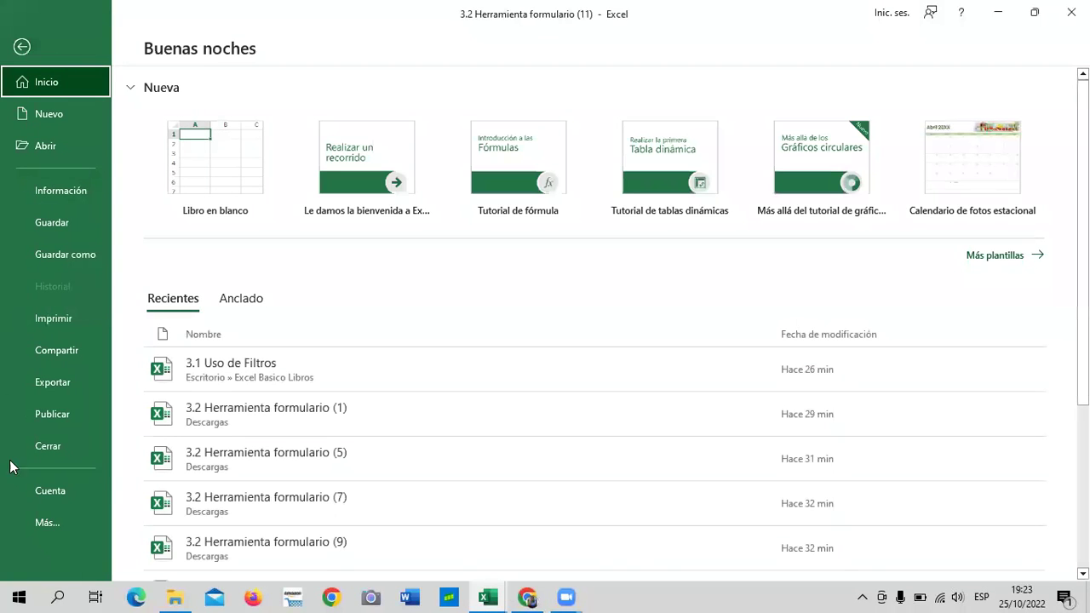
{"action": "left_click", "coordinate": [22, 518]}
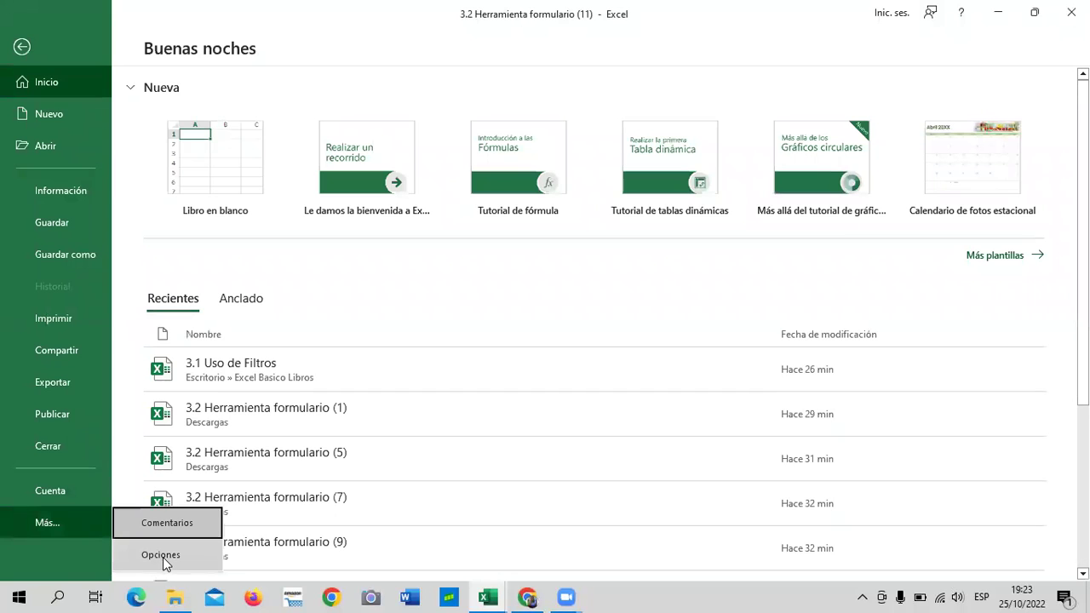
{"action": "left_click", "coordinate": [21, 48]}
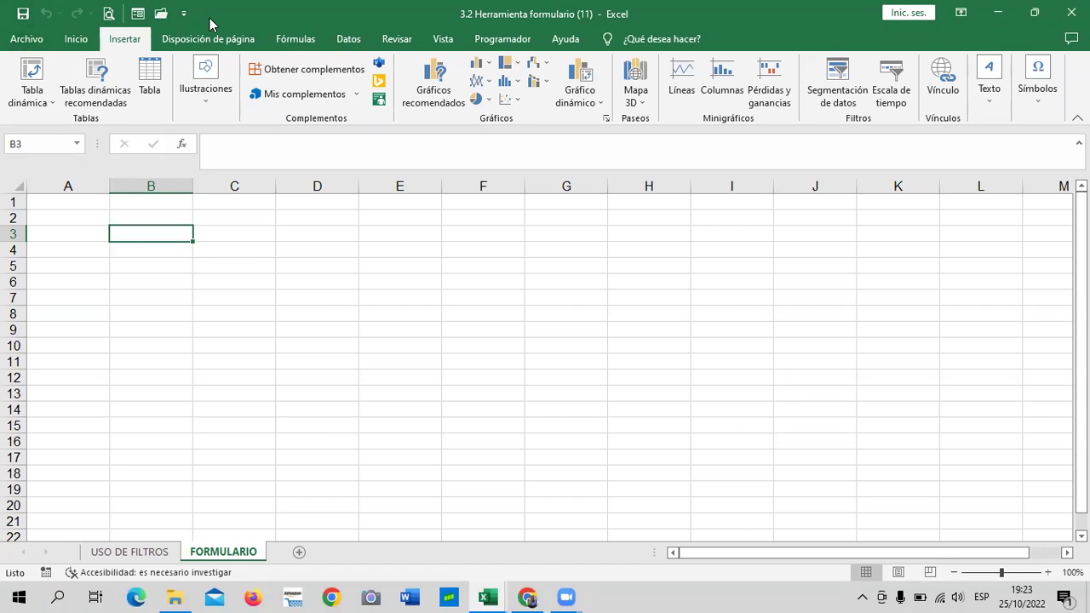
{"action": "left_click", "coordinate": [184, 14]}
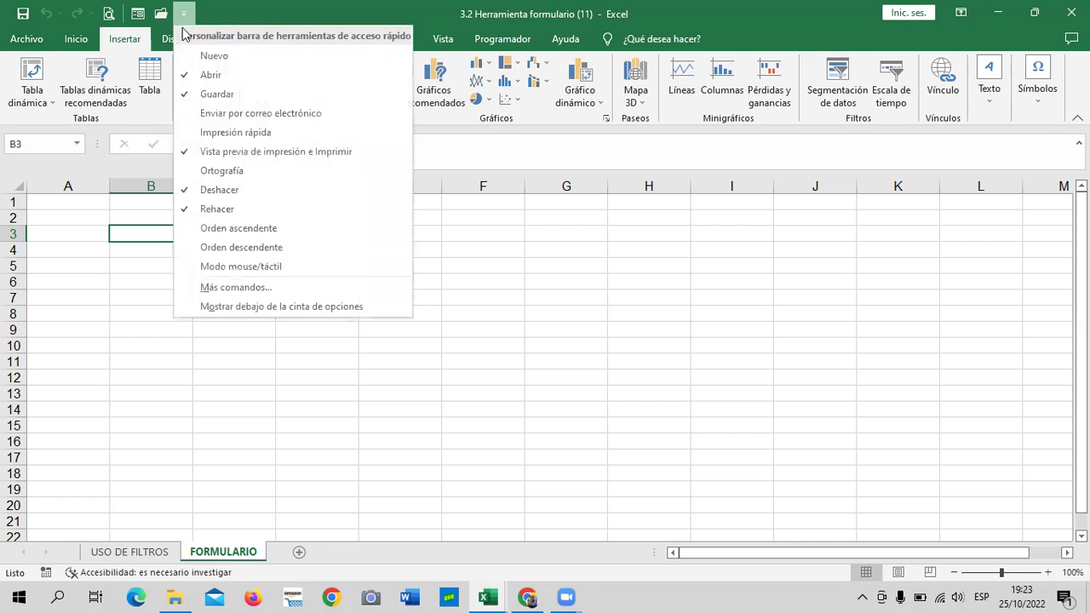
{"action": "left_click", "coordinate": [185, 18]}
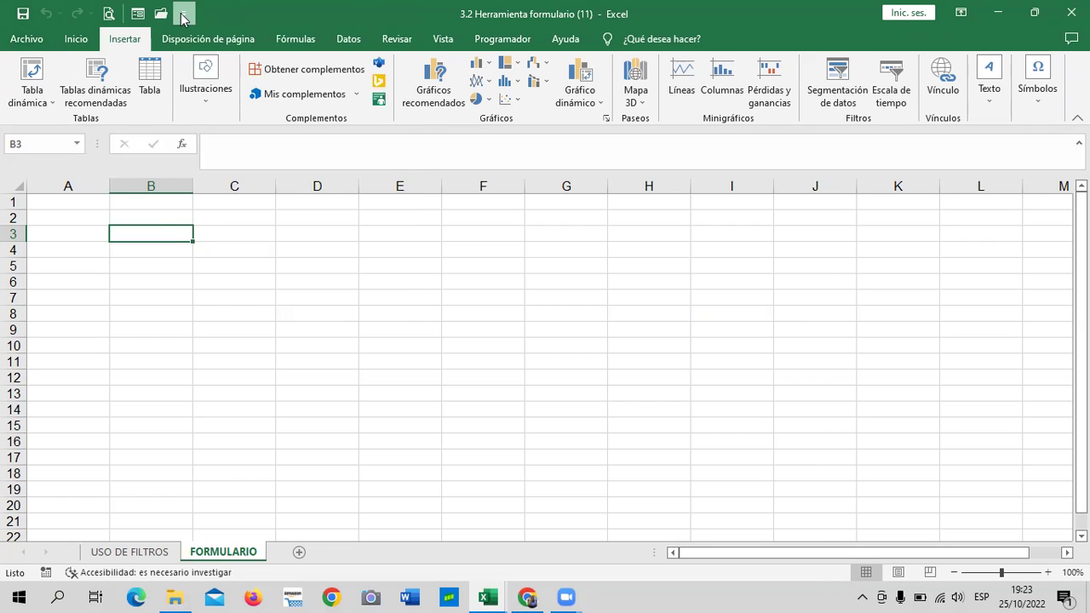
{"action": "left_click", "coordinate": [184, 17]}
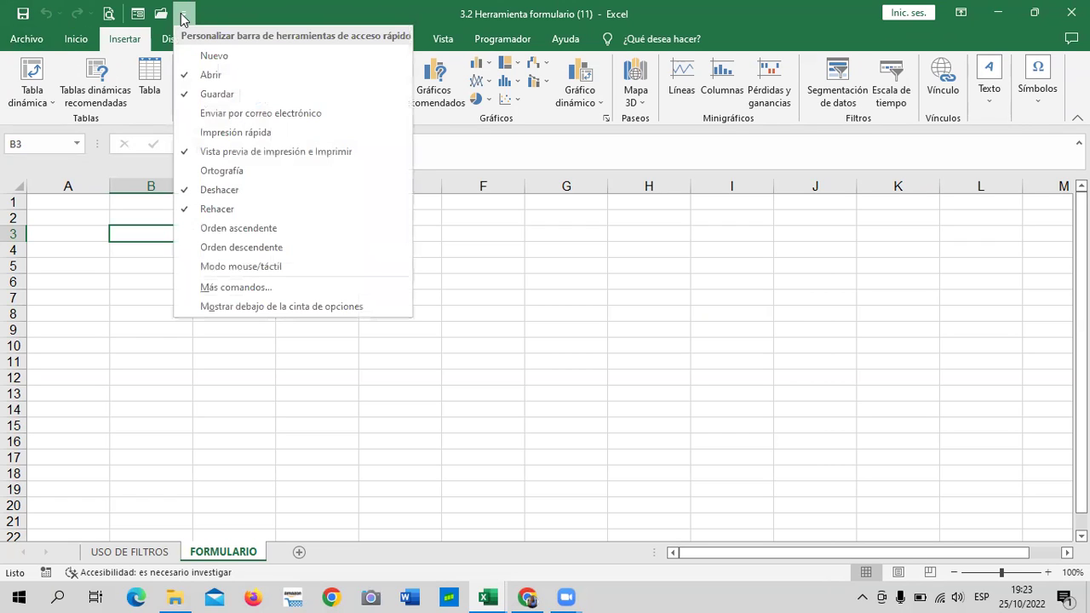
{"action": "left_click", "coordinate": [194, 294]}
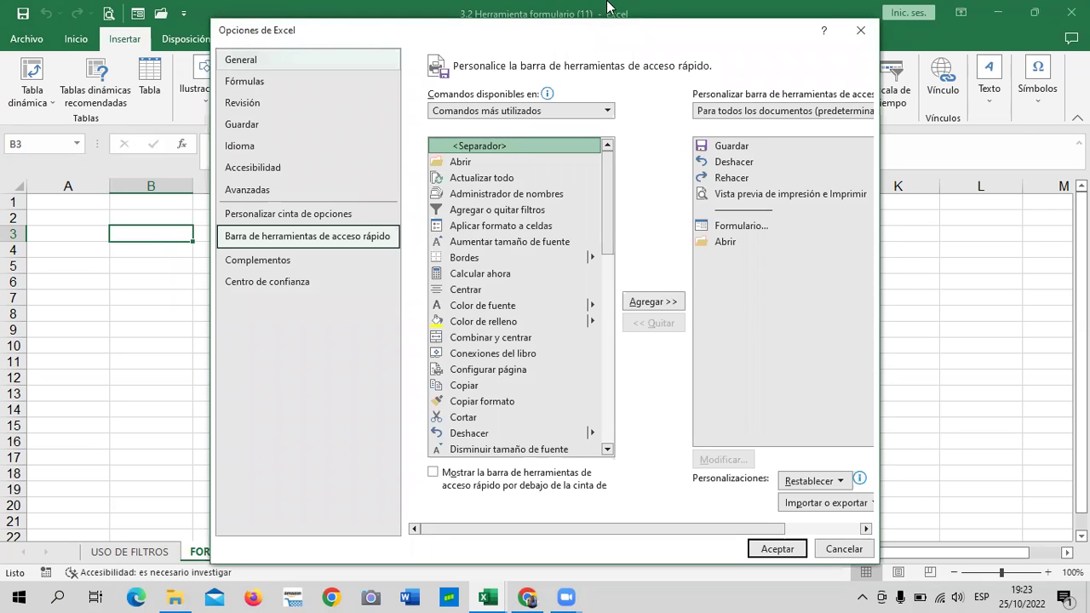
{"action": "left_click_drag", "start_coordinate": [603, 33], "coordinate": [601, 21]}
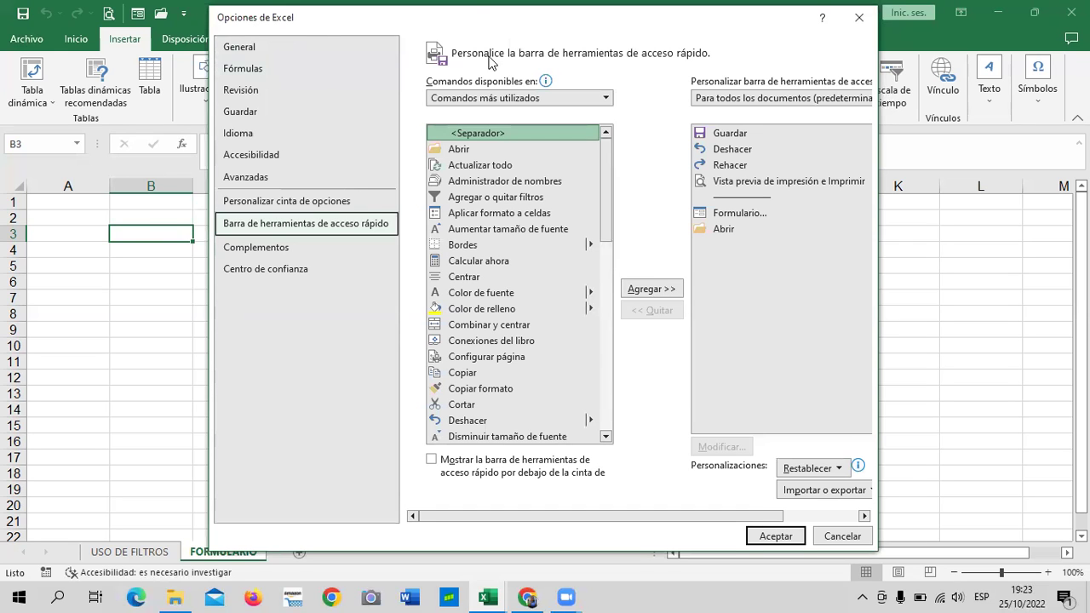
{"action": "left_click", "coordinate": [859, 17]}
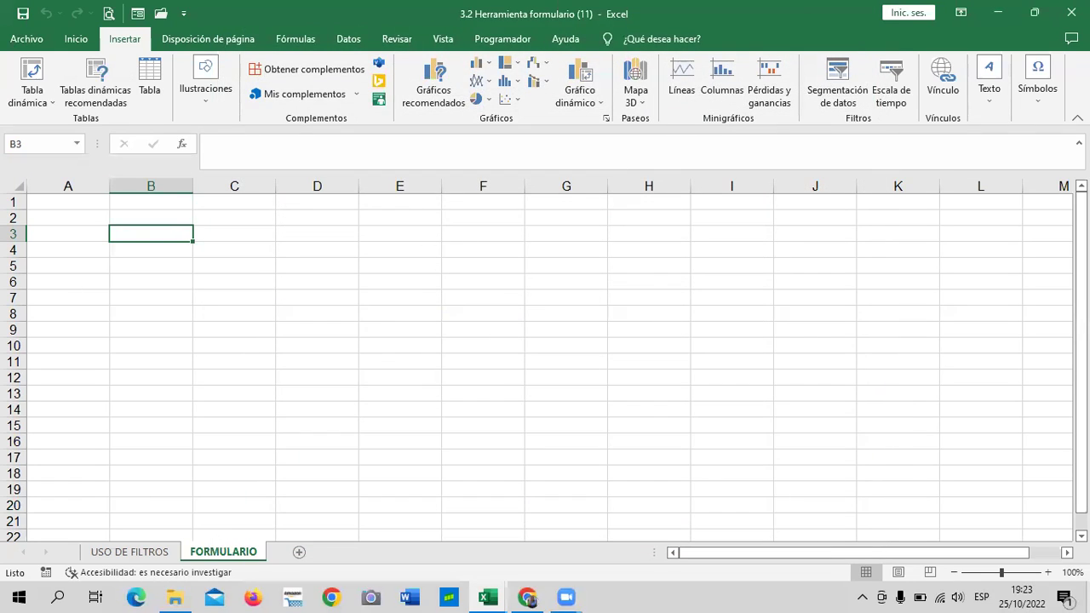
Step: Open Excel Options through Archivo > Más > Opciones
{"action": "left_click", "coordinate": [29, 41]}
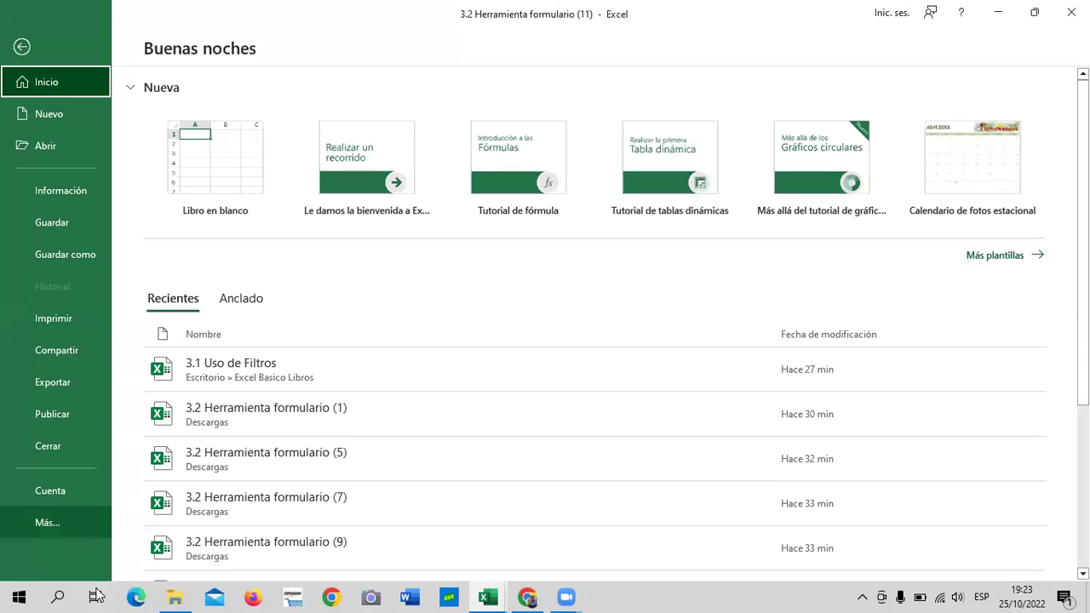
{"action": "left_click", "coordinate": [54, 539]}
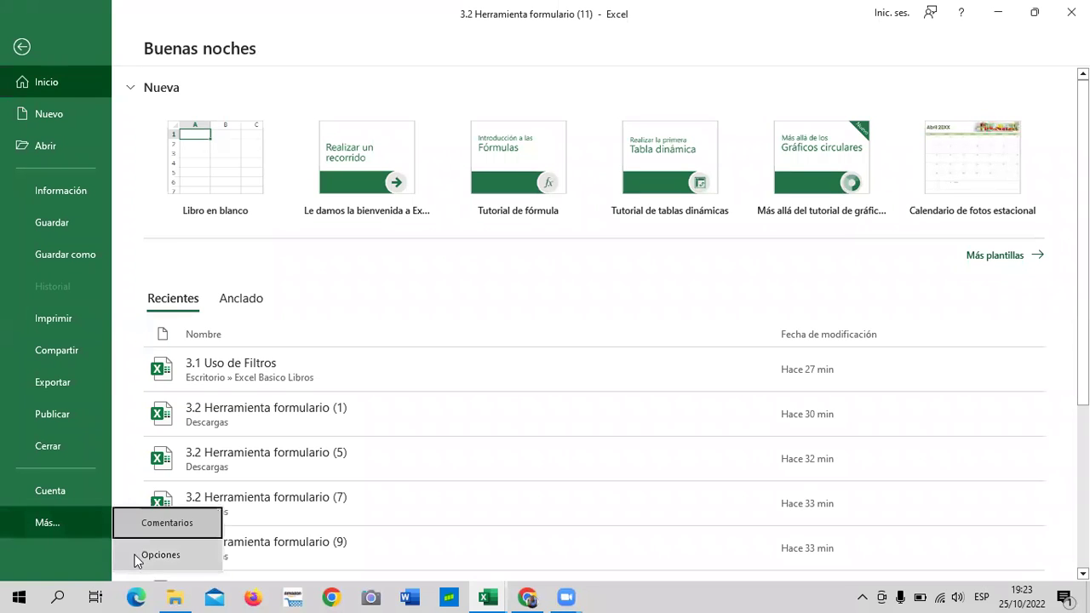
{"action": "left_click", "coordinate": [136, 558]}
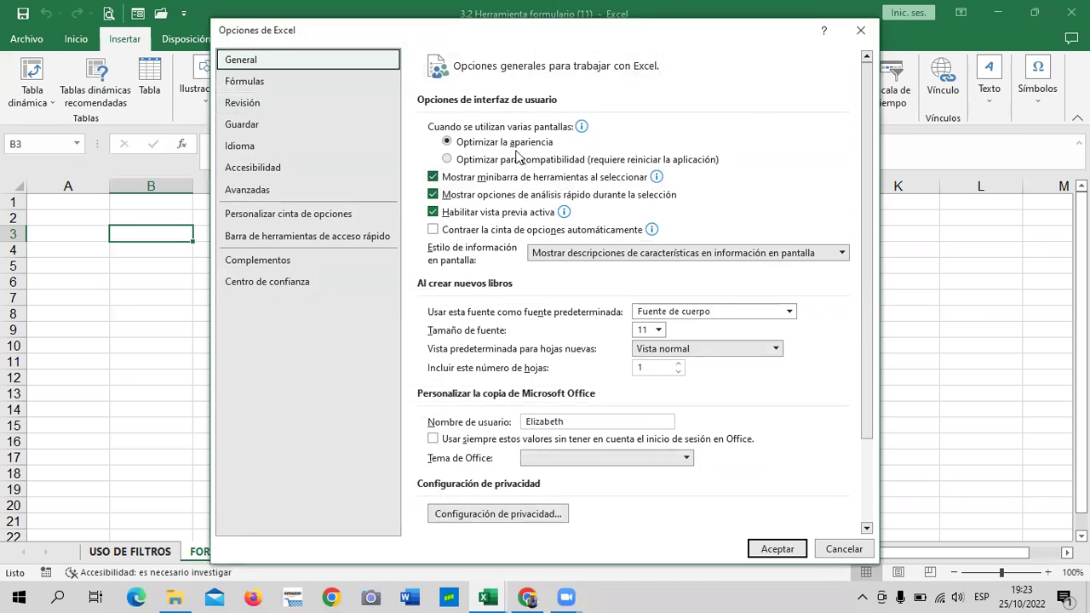
Step: Browse the option categories, ending on Barra de herramientas de acceso rápido
{"action": "left_click", "coordinate": [247, 81]}
{"action": "left_click", "coordinate": [266, 62]}
{"action": "left_click", "coordinate": [255, 82]}
{"action": "left_click", "coordinate": [257, 103]}
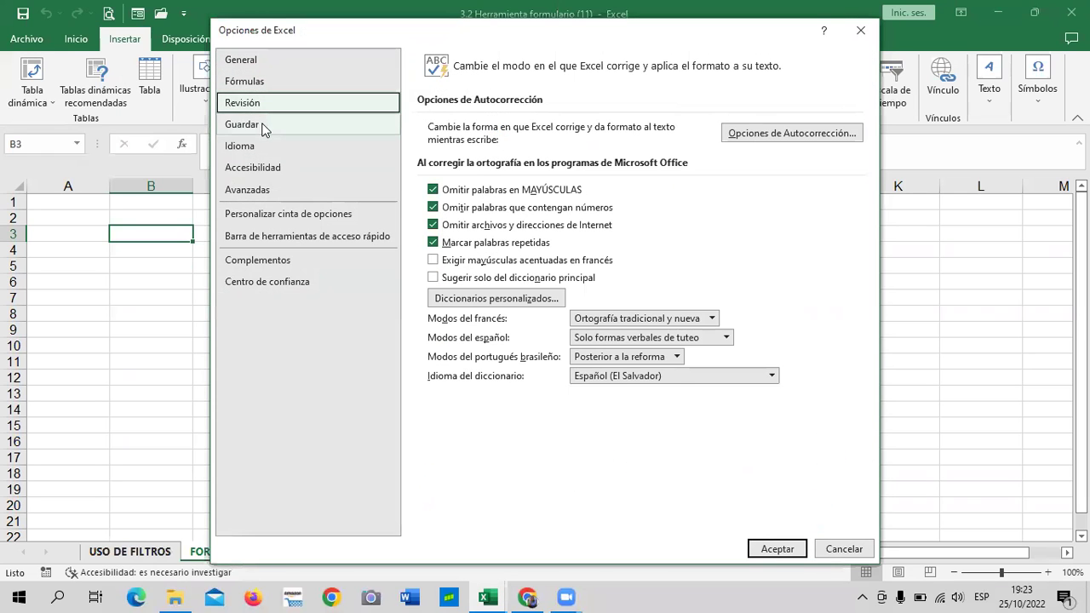
{"action": "left_click", "coordinate": [264, 126]}
{"action": "left_click", "coordinate": [271, 147]}
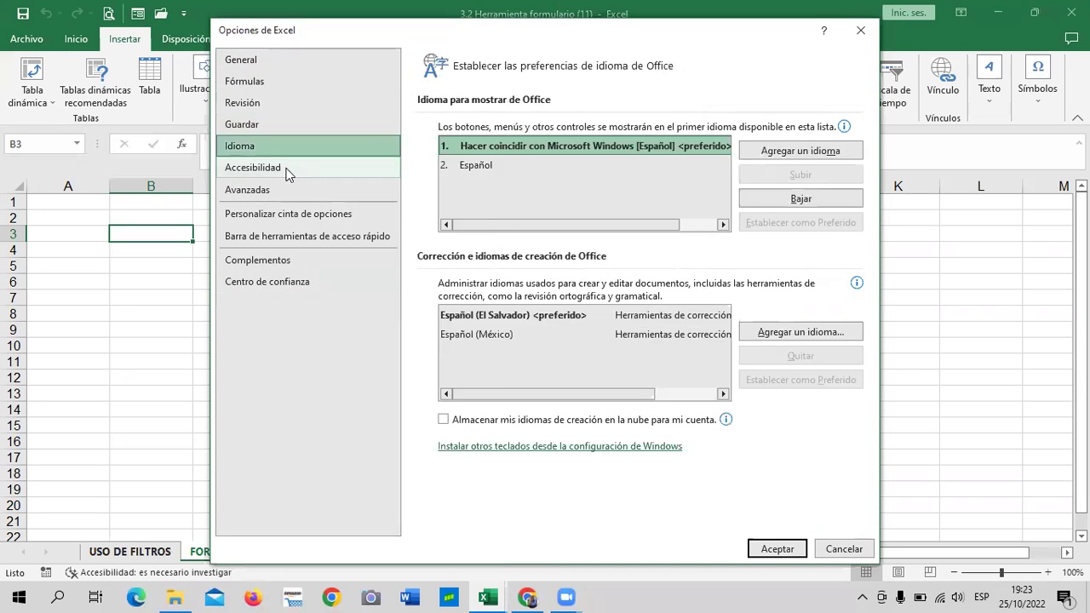
{"action": "left_click", "coordinate": [287, 170]}
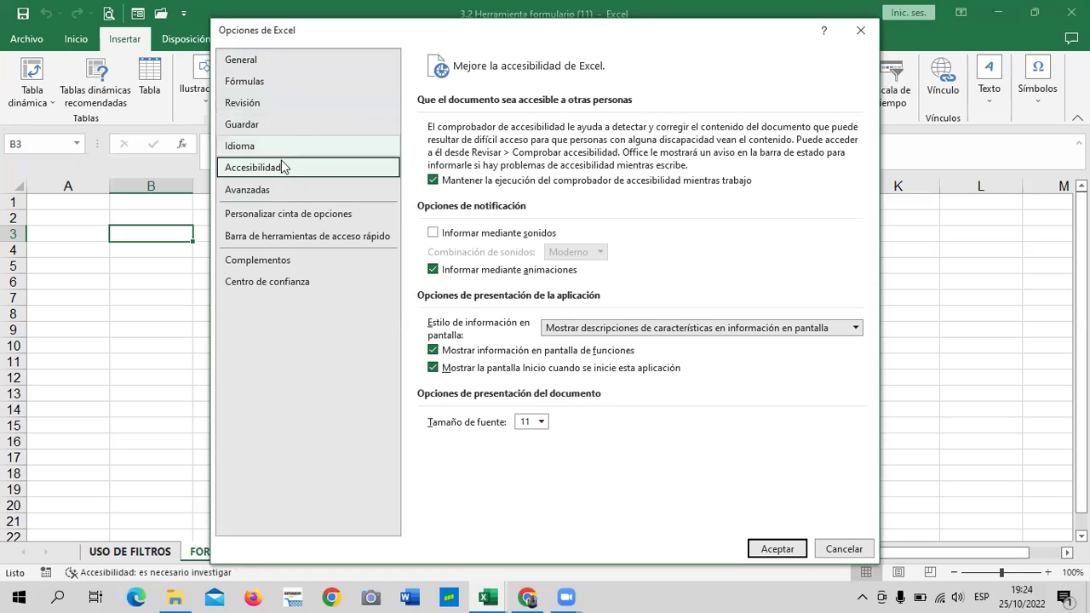
{"action": "left_click", "coordinate": [229, 244]}
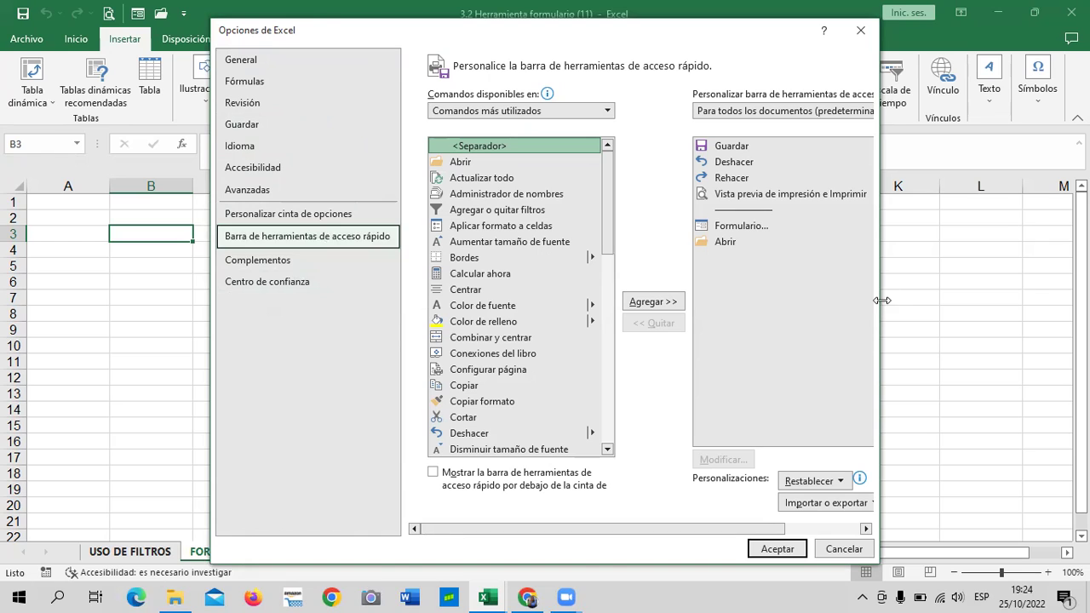
Step: Remove Formulario from the quick-access toolbar commands, accept the change, and select cell H8
{"action": "left_click_drag", "start_coordinate": [878, 305], "coordinate": [944, 302]}
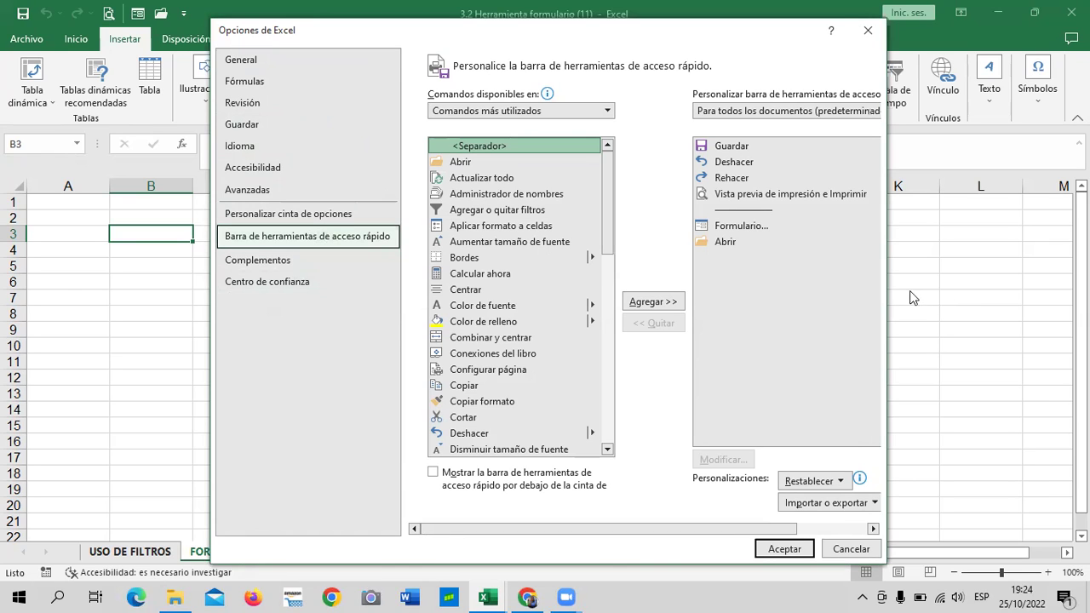
{"action": "left_click", "coordinate": [744, 228]}
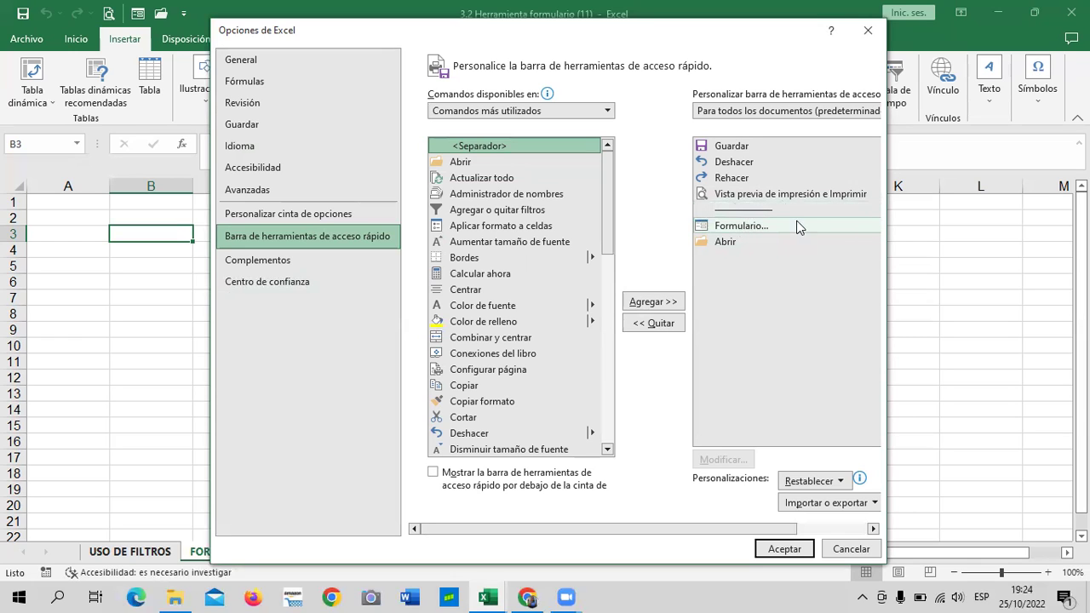
{"action": "left_click", "coordinate": [656, 327]}
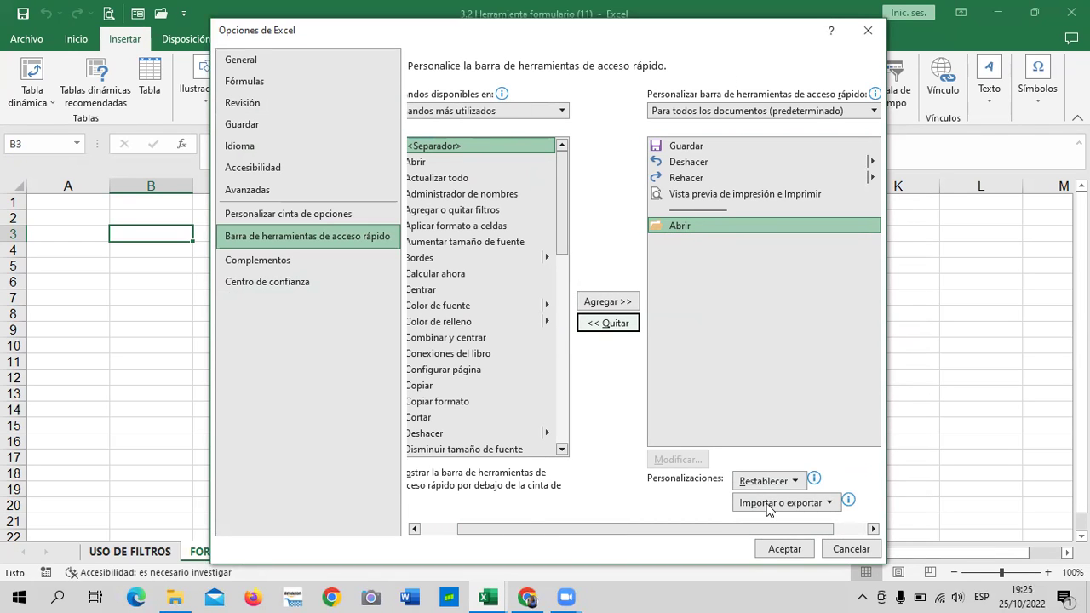
{"action": "left_click", "coordinate": [785, 549]}
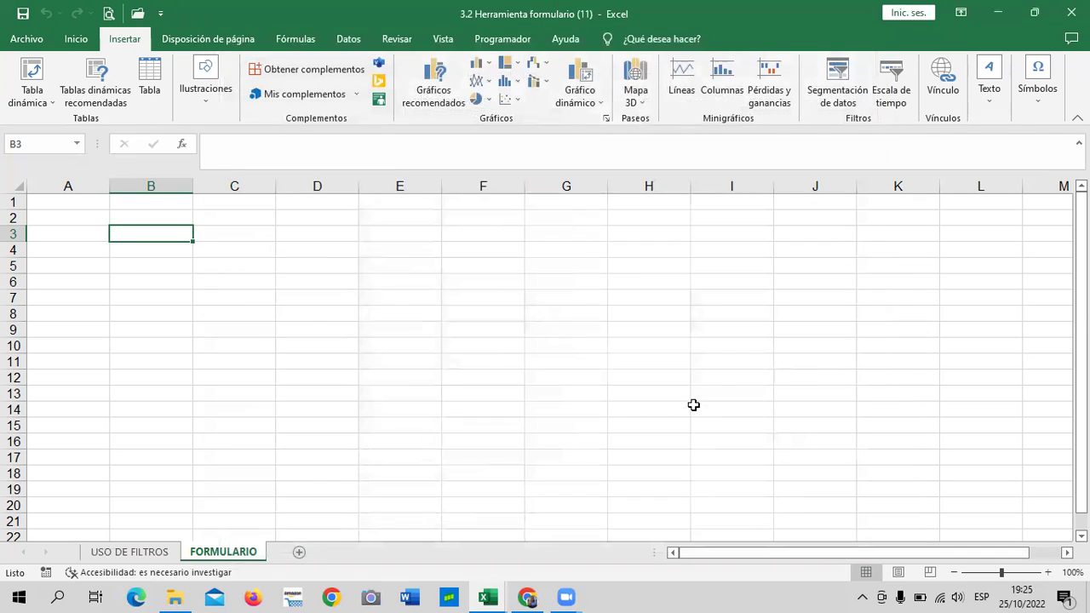
{"action": "left_click", "coordinate": [618, 313]}
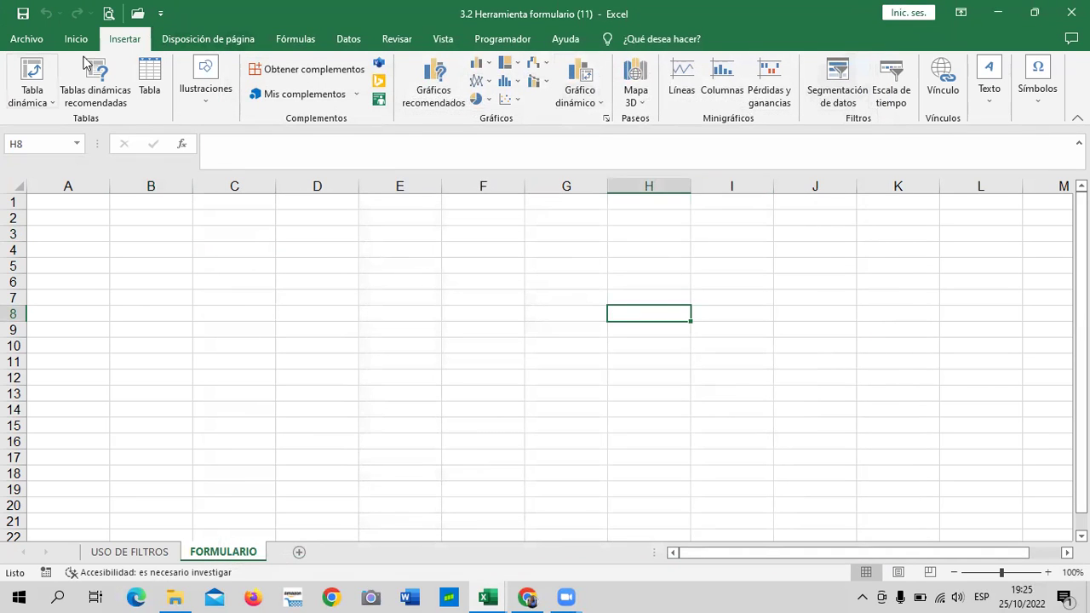
Step: Reopen the quick-access toolbar settings through the toolbar dropdown's Más comandos
{"action": "left_click", "coordinate": [161, 14]}
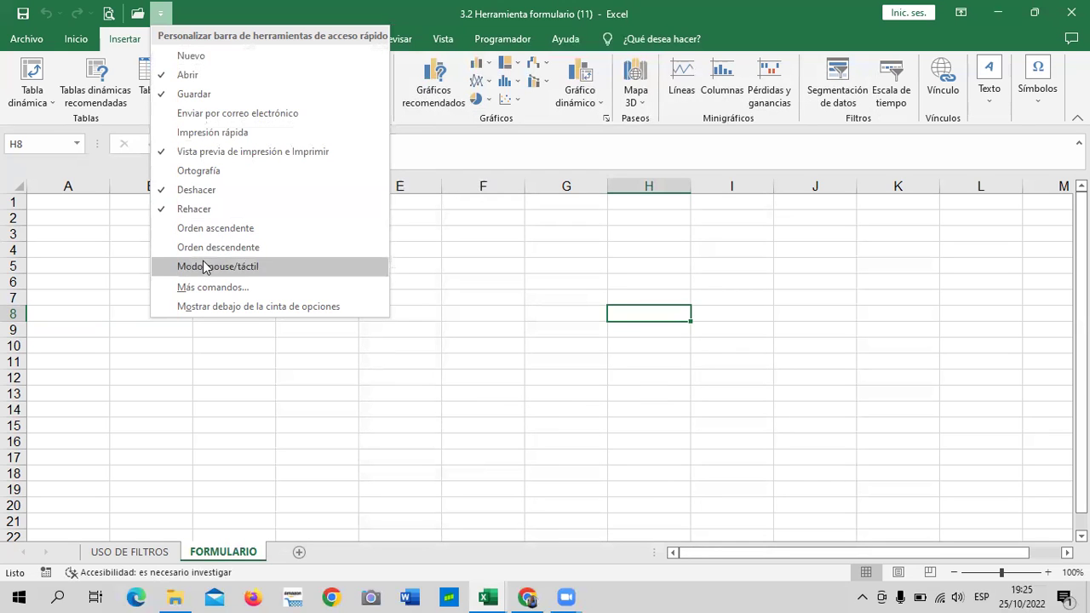
{"action": "left_click", "coordinate": [176, 289]}
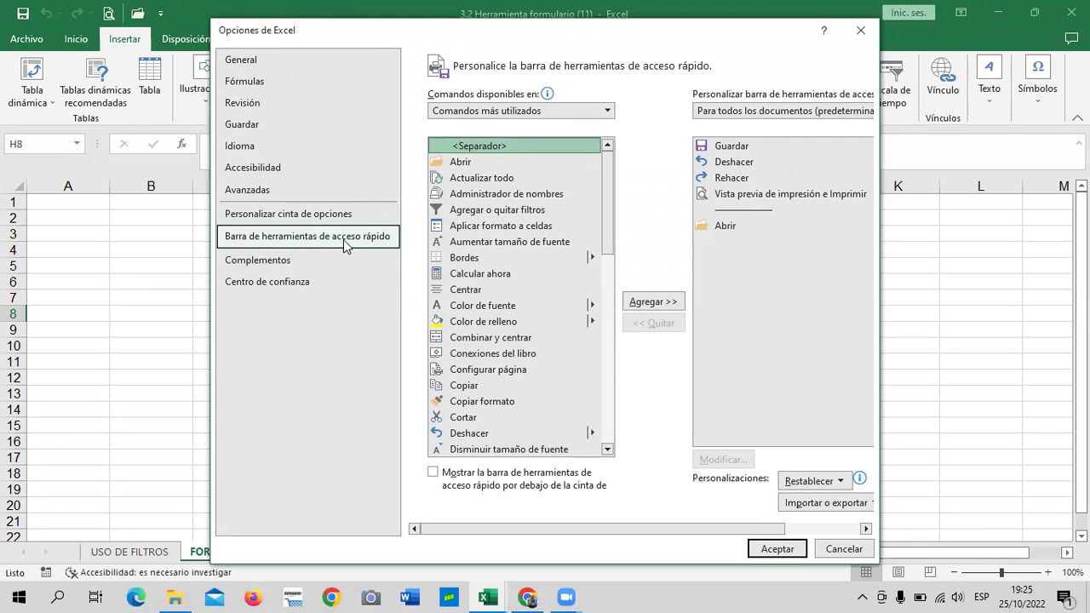
{"action": "mouse_move", "coordinate": [608, 190]}
{"action": "left_mouse_down"}
{"action": "mouse_move", "coordinate": [610, 379]}
{"action": "mouse_move", "coordinate": [608, 162]}
{"action": "left_mouse_up"}
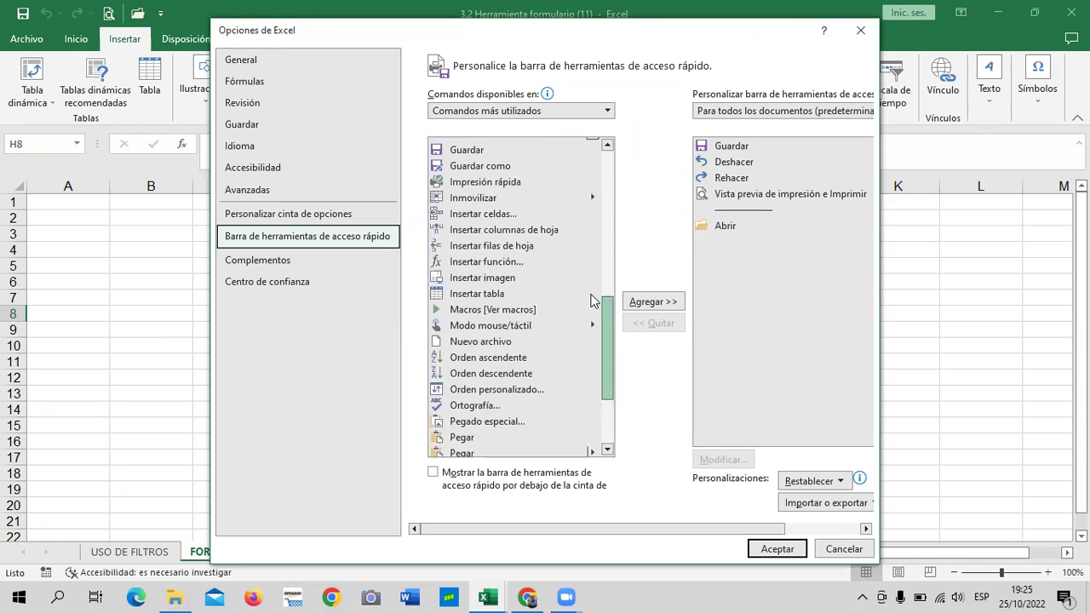
Step: Set 'Comandos disponibles en' to Todos los comandos and browse the full command list
{"action": "left_click", "coordinate": [608, 111]}
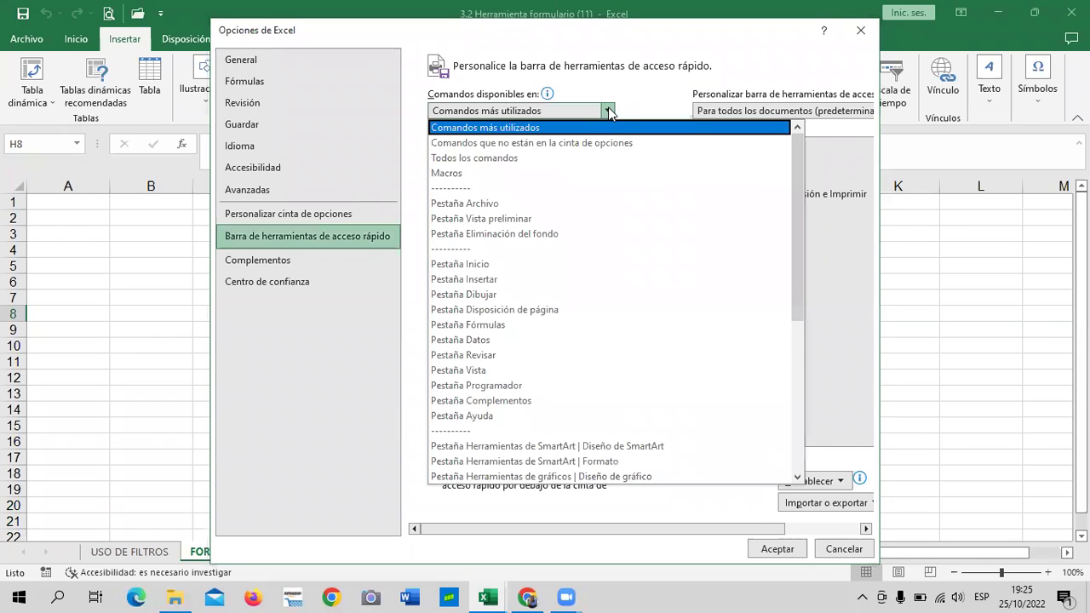
{"action": "left_click", "coordinate": [451, 129]}
{"action": "left_click_drag", "start_coordinate": [608, 204], "coordinate": [639, 385]}
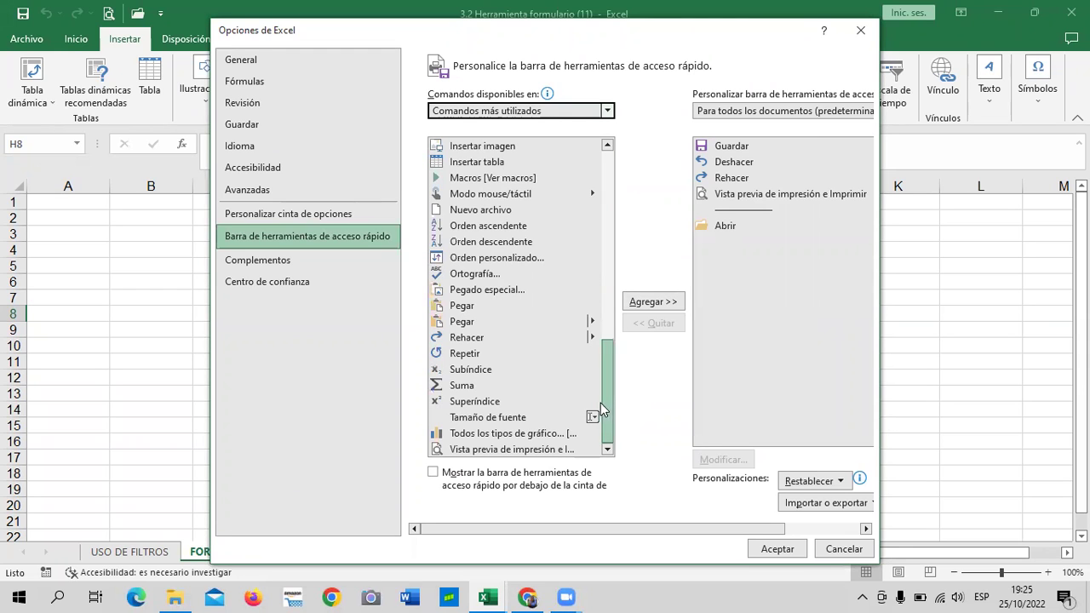
{"action": "left_click_drag", "start_coordinate": [609, 409], "coordinate": [608, 220]}
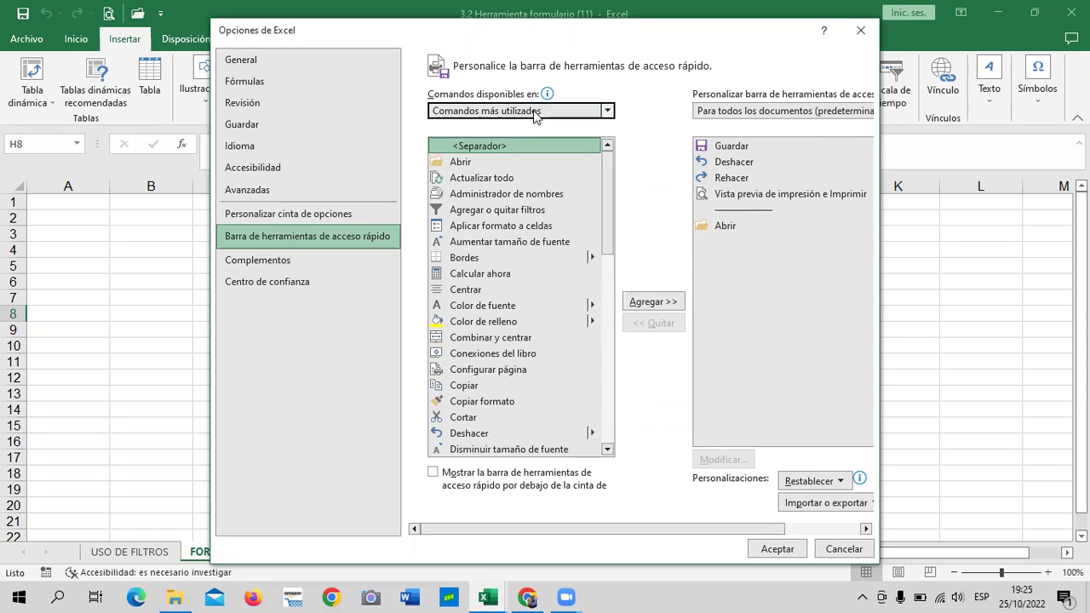
{"action": "mouse_move", "coordinate": [609, 231]}
{"action": "left_mouse_down"}
{"action": "mouse_move", "coordinate": [617, 339]}
{"action": "mouse_move", "coordinate": [597, 170]}
{"action": "left_mouse_up"}
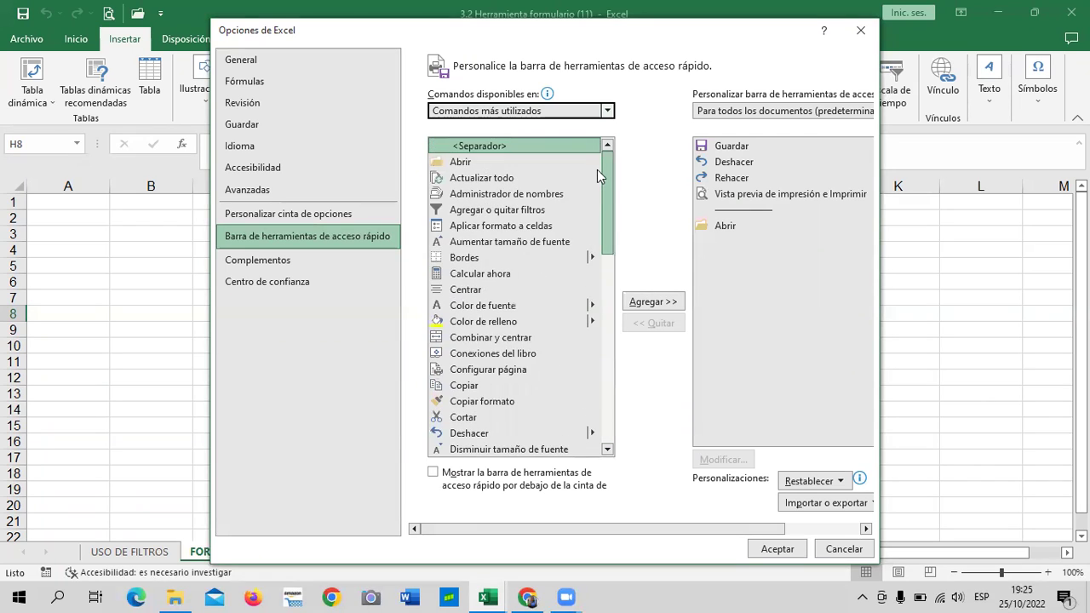
{"action": "left_click", "coordinate": [607, 112]}
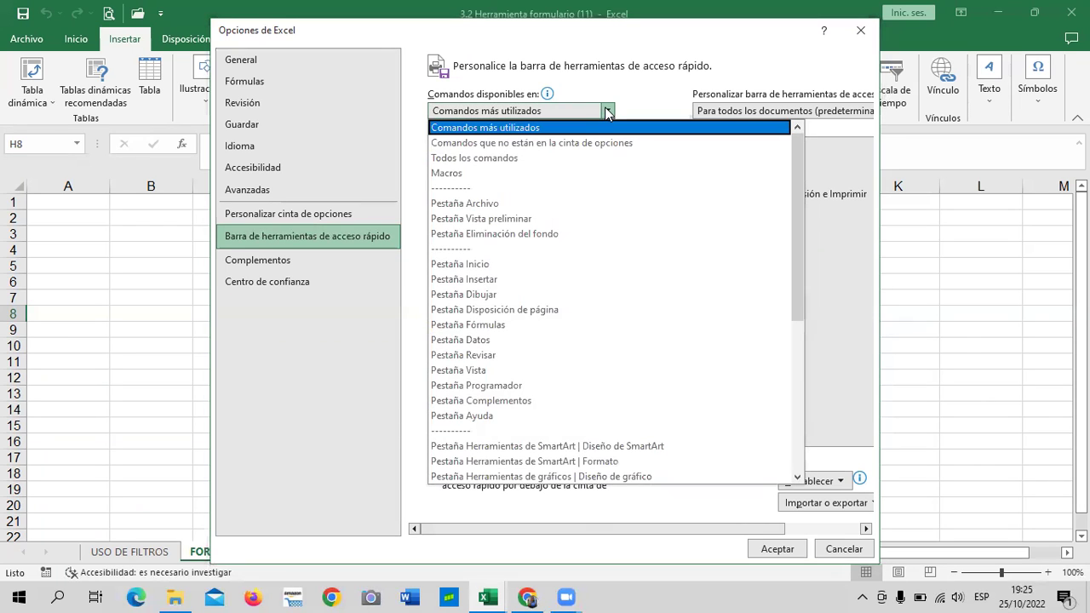
{"action": "left_click", "coordinate": [458, 158]}
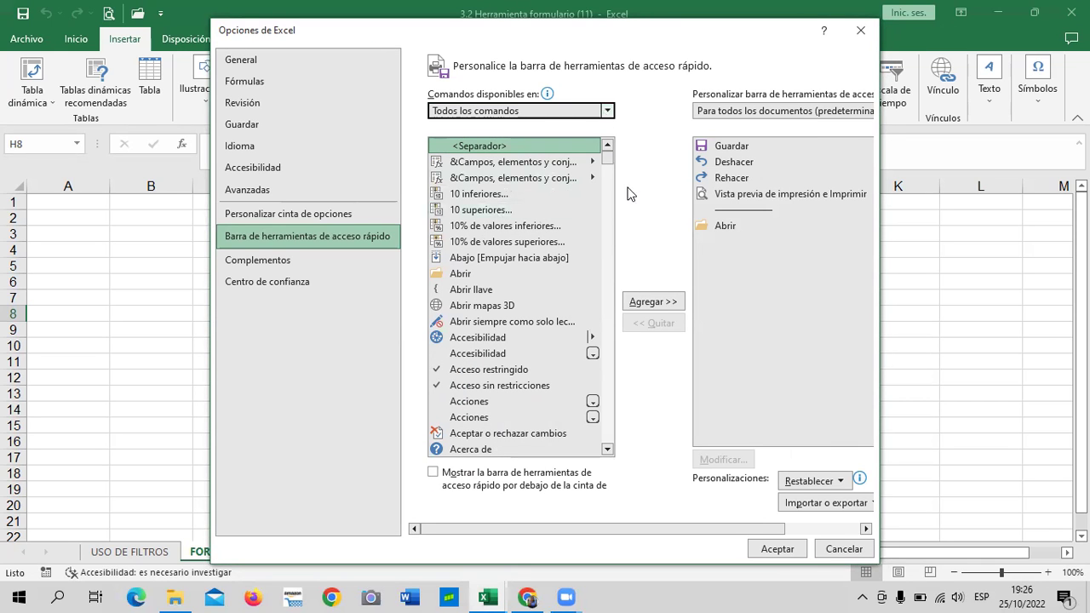
{"action": "scroll", "coordinate": [608, 162], "scroll_direction": "down", "scroll_amount": 1}
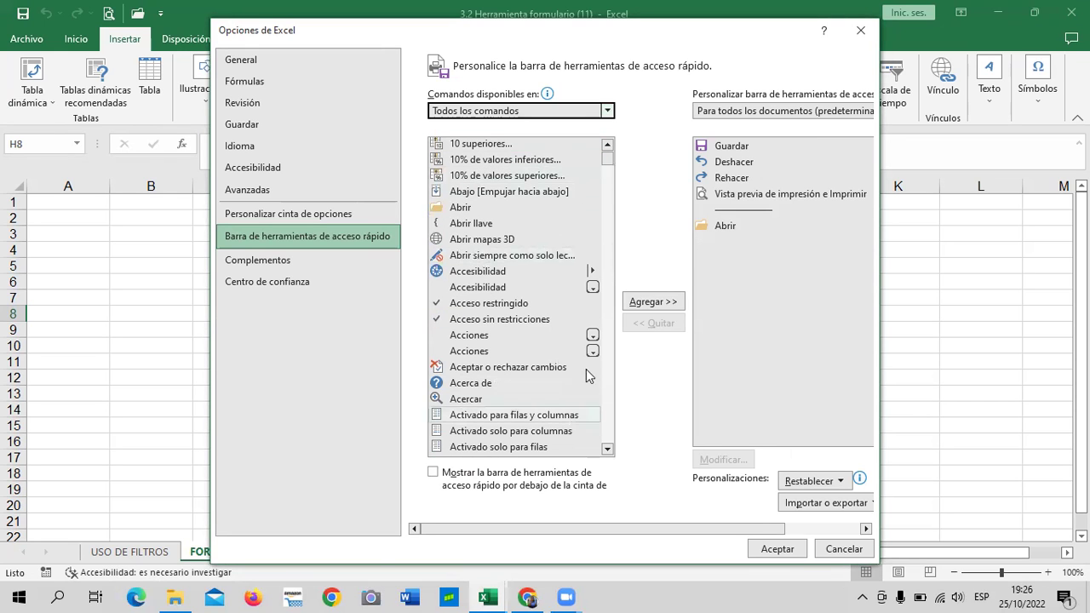
{"action": "mouse_move", "coordinate": [608, 160]}
{"action": "left_mouse_down"}
{"action": "mouse_move", "coordinate": [608, 186]}
{"action": "mouse_move", "coordinate": [606, 152]}
{"action": "left_mouse_up"}
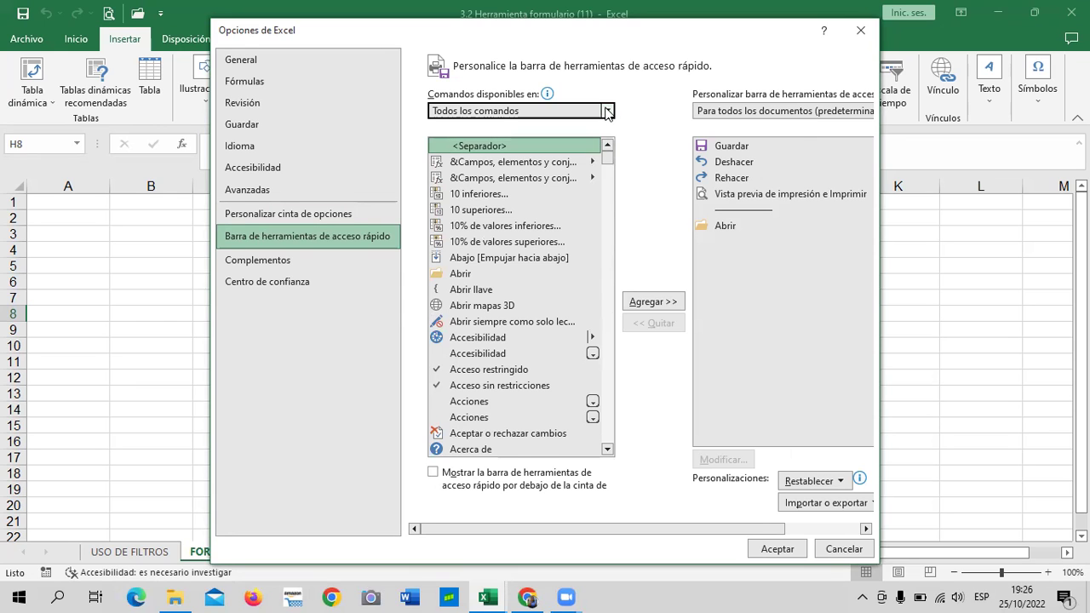
Step: Switch the command source to Comandos que no están en la cinta de opciones and select Formulario
{"action": "left_click", "coordinate": [607, 111]}
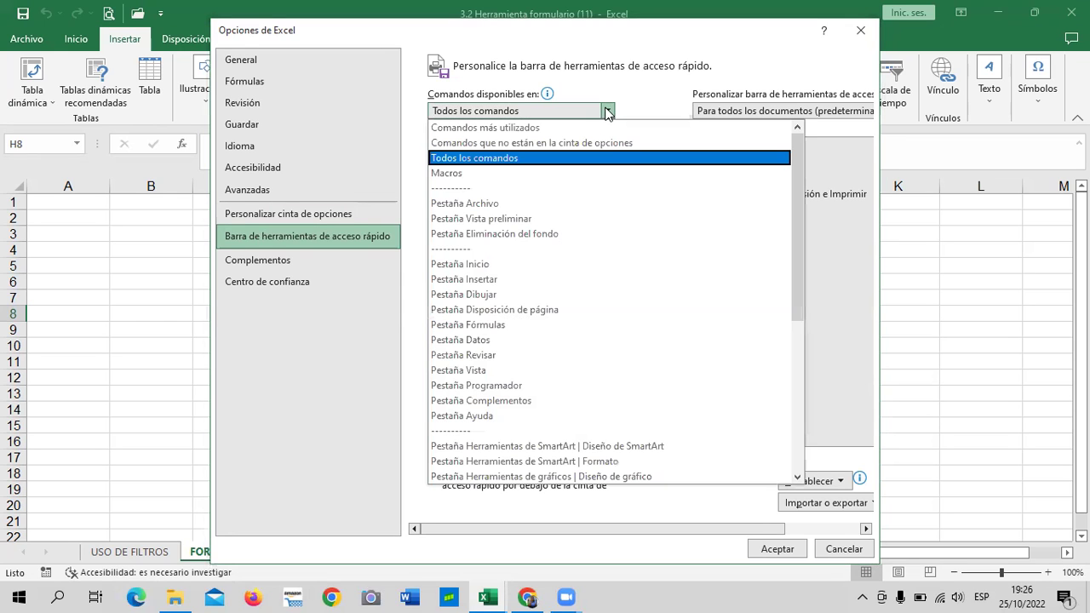
{"action": "left_click", "coordinate": [467, 143]}
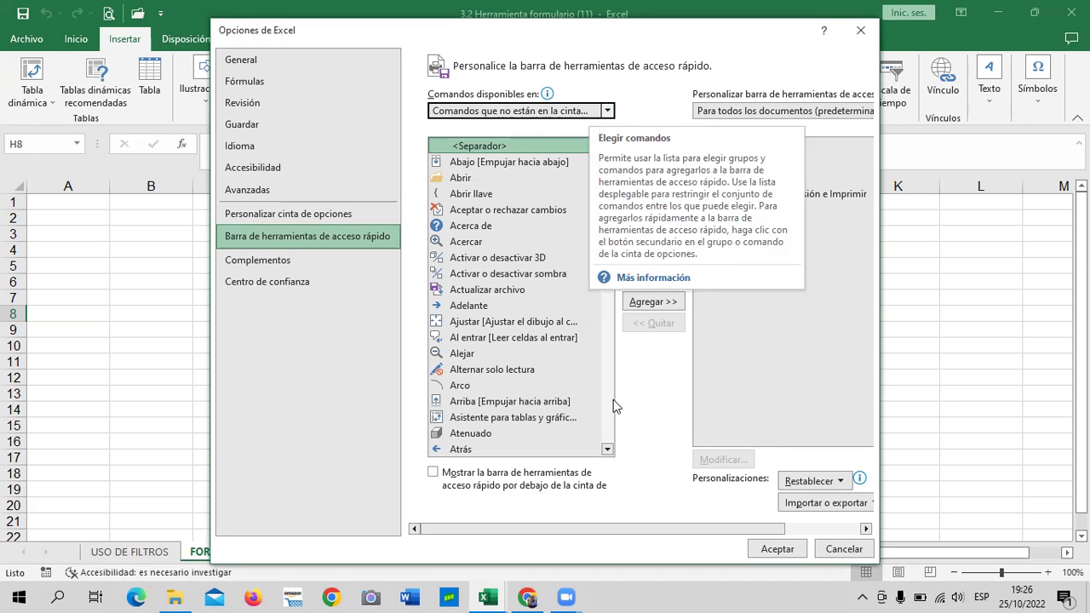
{"action": "left_click_drag", "start_coordinate": [607, 170], "coordinate": [621, 301]}
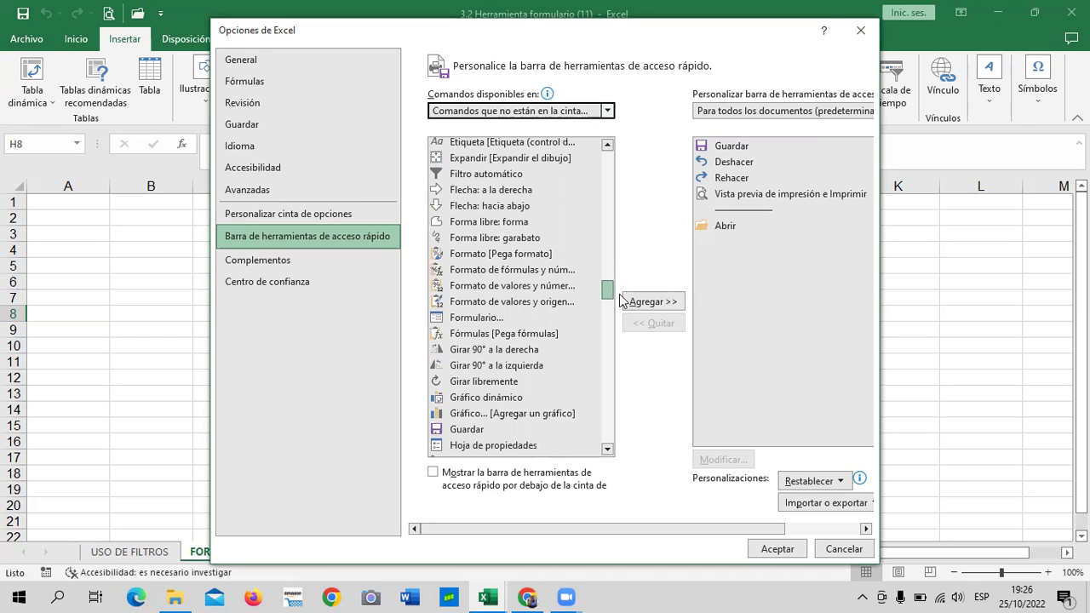
{"action": "left_click", "coordinate": [470, 318]}
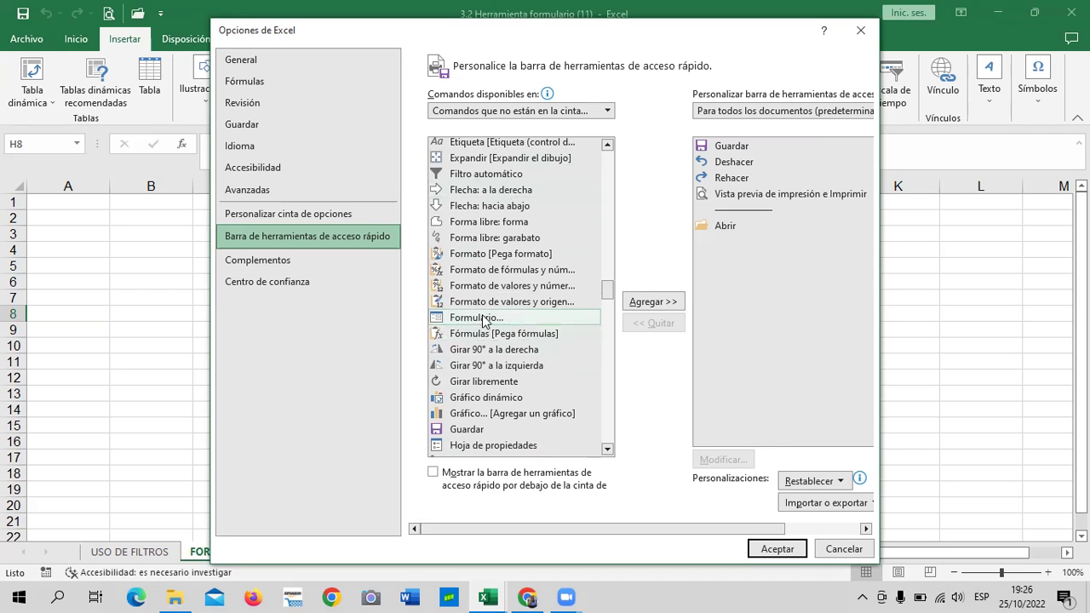
Step: Add Formulario... to the quick access toolbar and confirm the options with Aceptar
{"action": "left_click", "coordinate": [645, 303]}
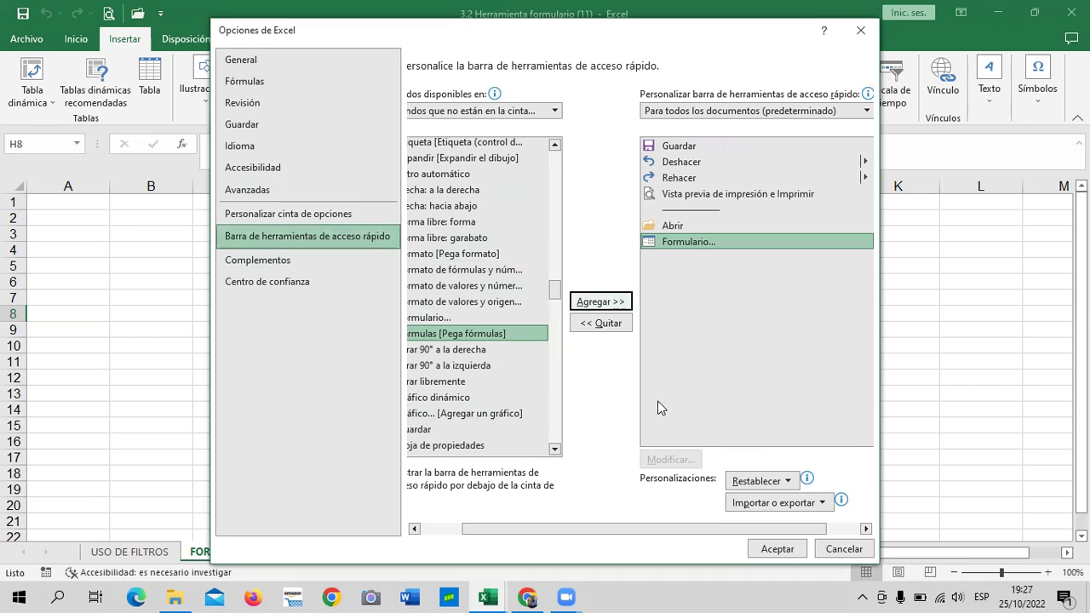
{"action": "scroll", "coordinate": [558, 499], "scroll_direction": "left", "scroll_amount": 3}
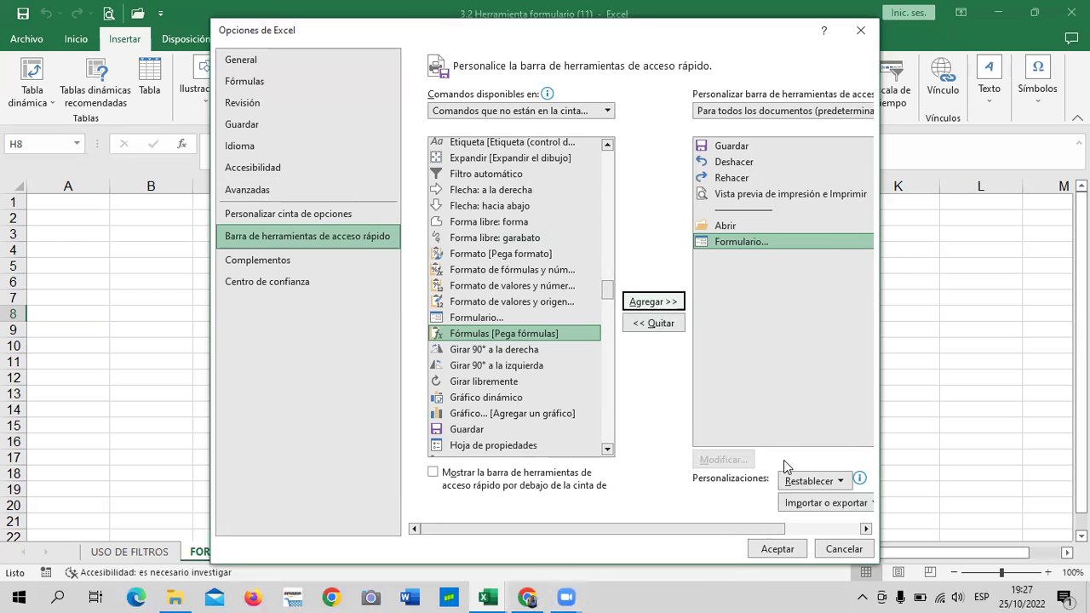
{"action": "left_click", "coordinate": [778, 548]}
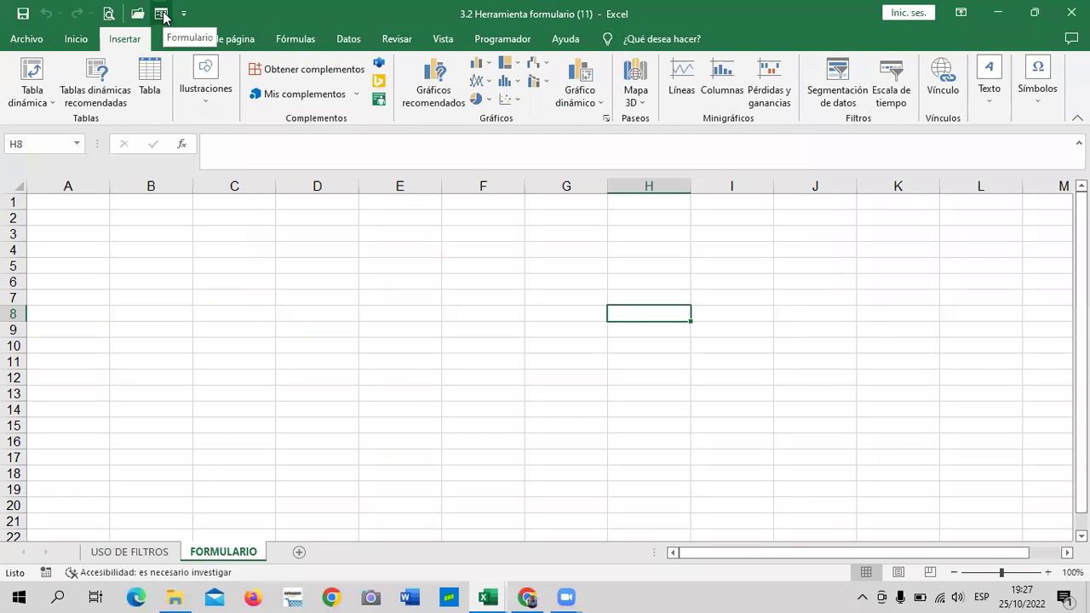
Step: Try the Formulario button, then look through the Developer, View, Data, Formulas and Page Layout tabs back to Home
{"action": "left_click", "coordinate": [162, 15]}
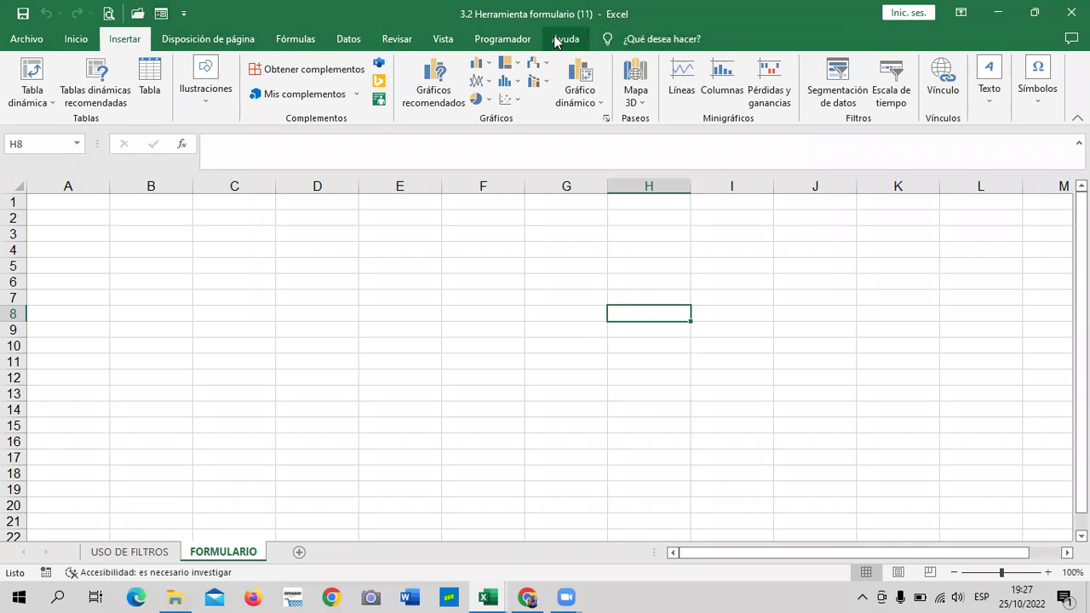
{"action": "left_click", "coordinate": [501, 43]}
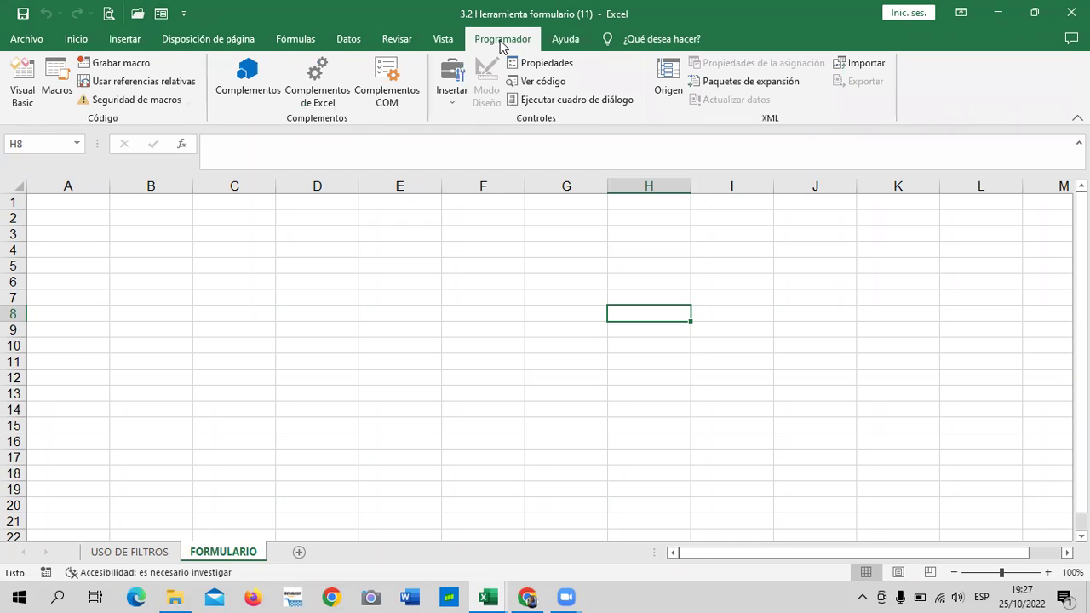
{"action": "left_click", "coordinate": [441, 42]}
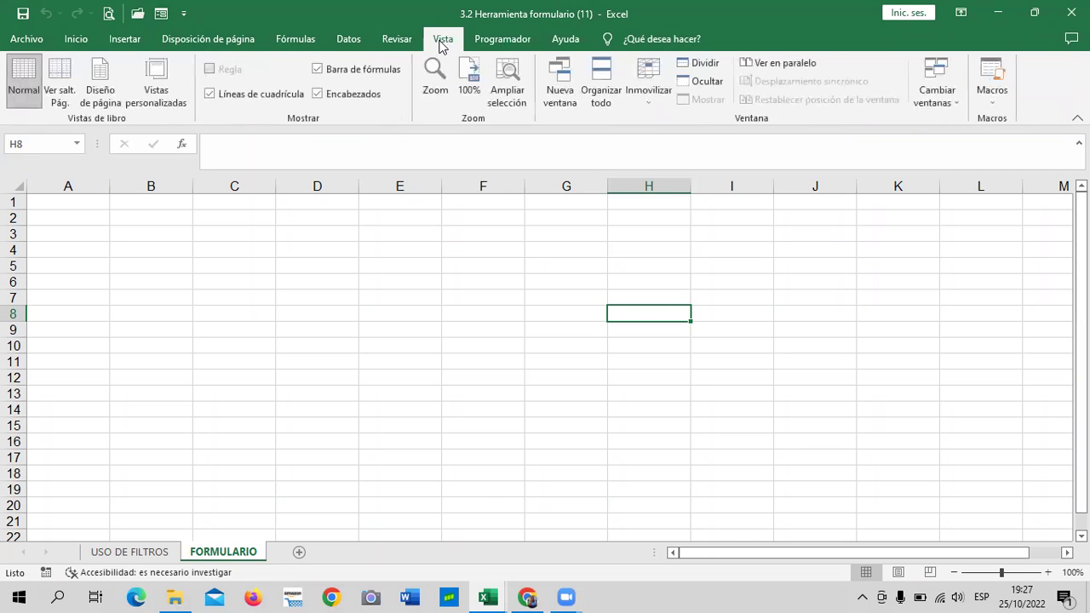
{"action": "left_click", "coordinate": [392, 40]}
{"action": "left_click", "coordinate": [356, 41]}
{"action": "left_click", "coordinate": [305, 41]}
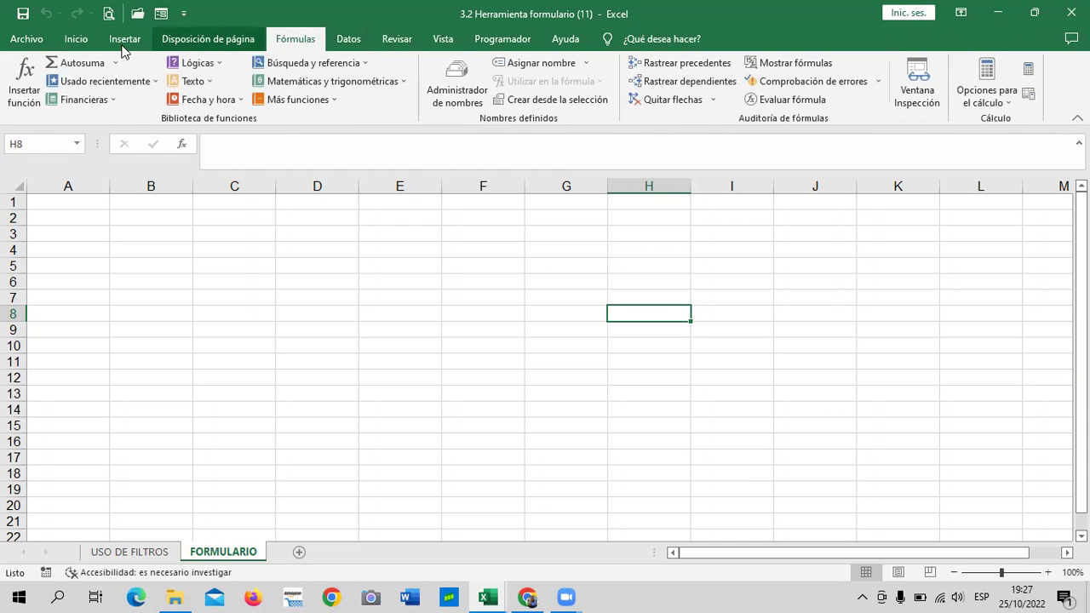
{"action": "left_click", "coordinate": [167, 35]}
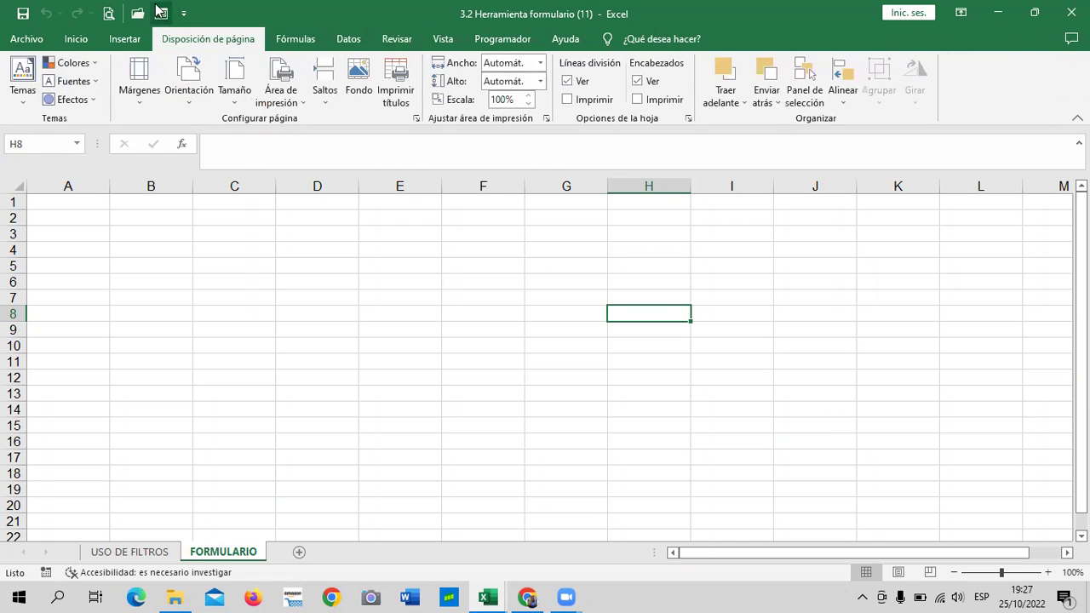
{"action": "left_click", "coordinate": [77, 40]}
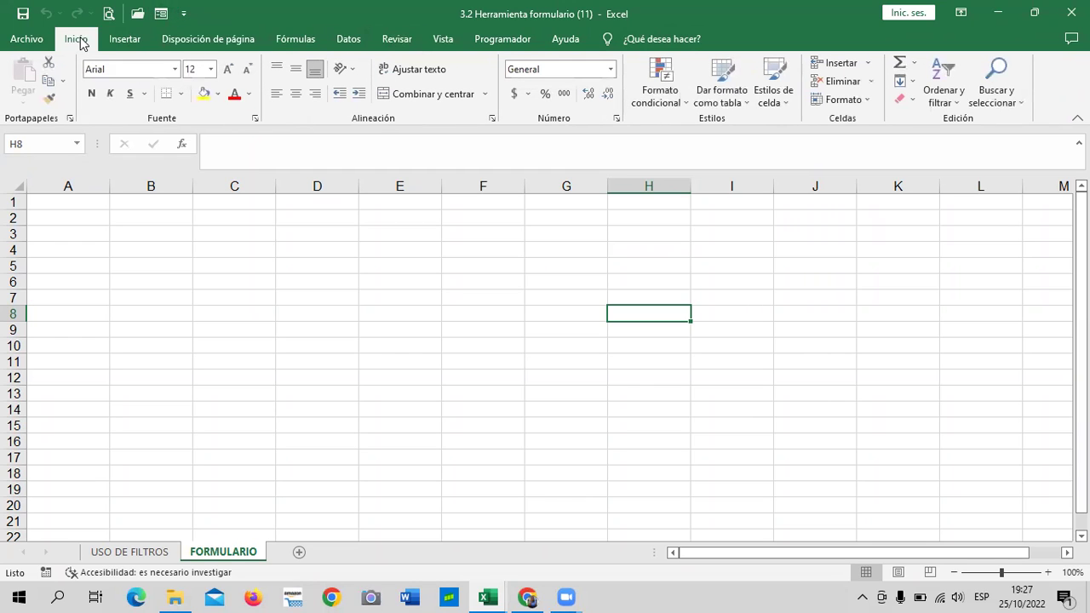
Step: Select cells D4 and G5 on FORMULARIO, then switch to the USO DE FILTROS sheet with Ctrl+PageUp
{"action": "left_click", "coordinate": [284, 253]}
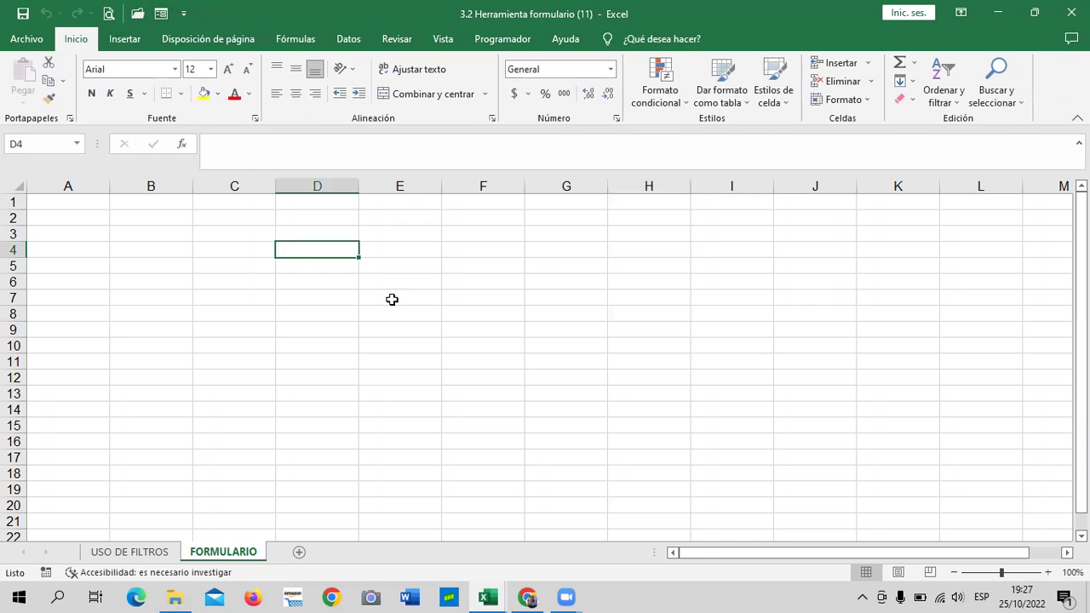
{"action": "left_click", "coordinate": [568, 265]}
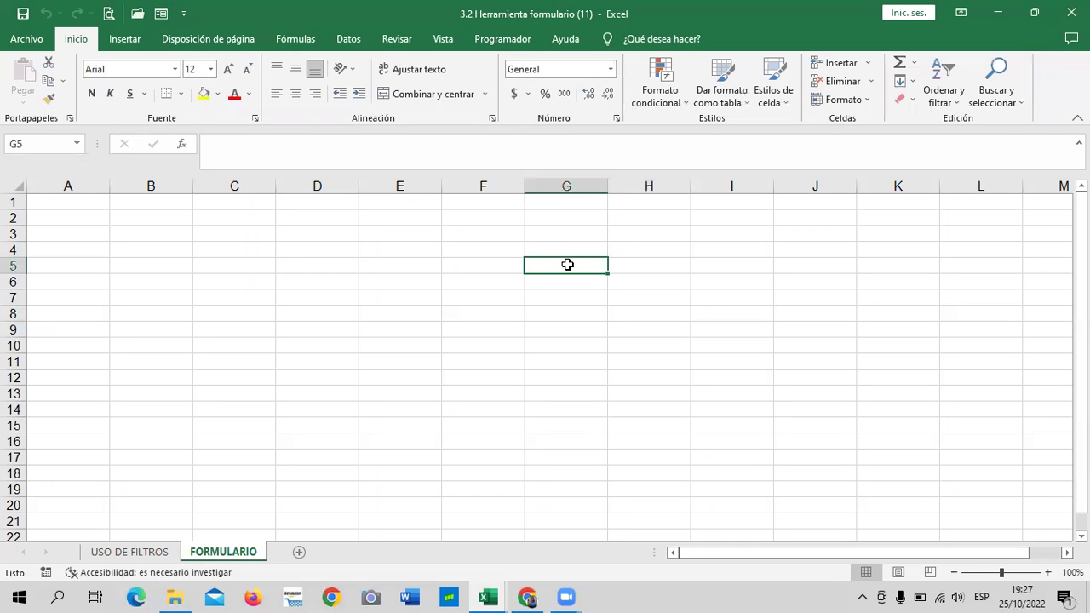
{"action": "key", "text": "ctrl+Page_Up"}
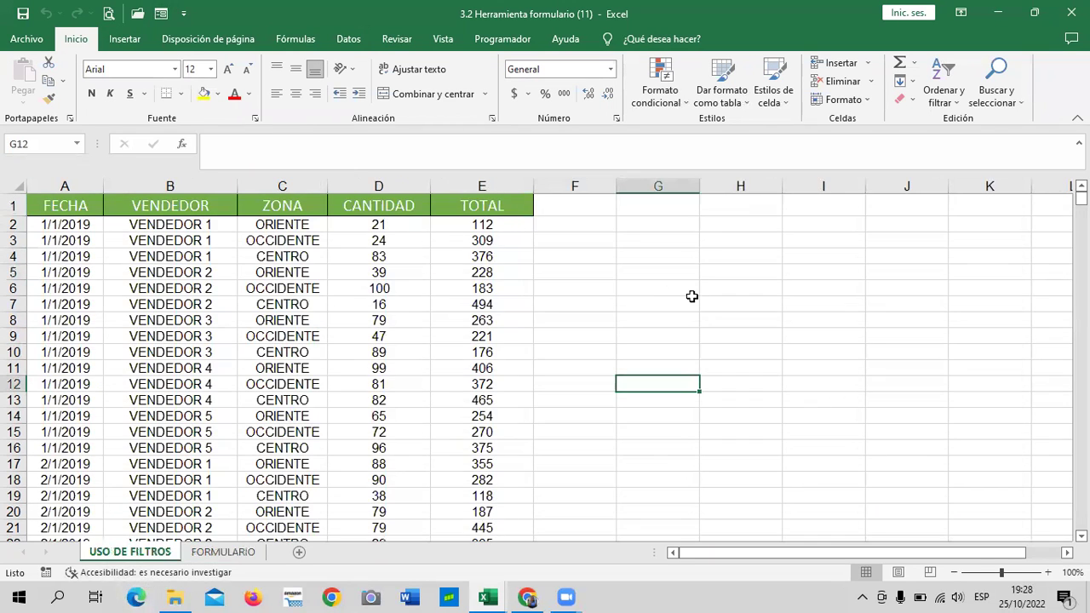
Step: Copy the FECHA–TOTAL header row A1:E1 and paste it into A1 of the FORMULARIO sheet
{"action": "left_click", "coordinate": [715, 225]}
{"action": "left_click_drag", "start_coordinate": [68, 207], "coordinate": [484, 205]}
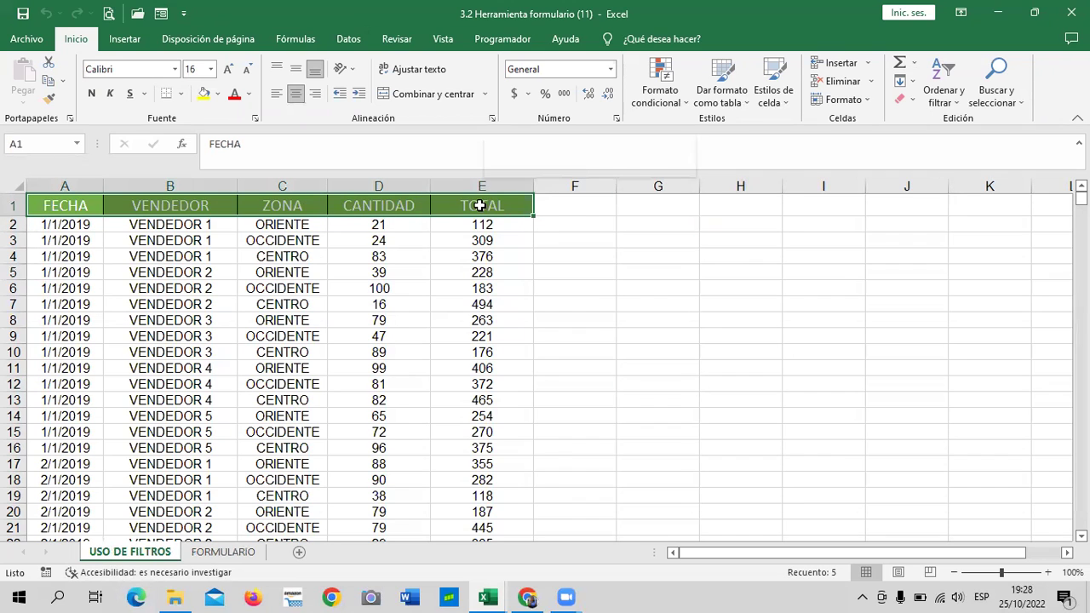
{"action": "right_click", "coordinate": [483, 203]}
{"action": "left_click", "coordinate": [548, 248]}
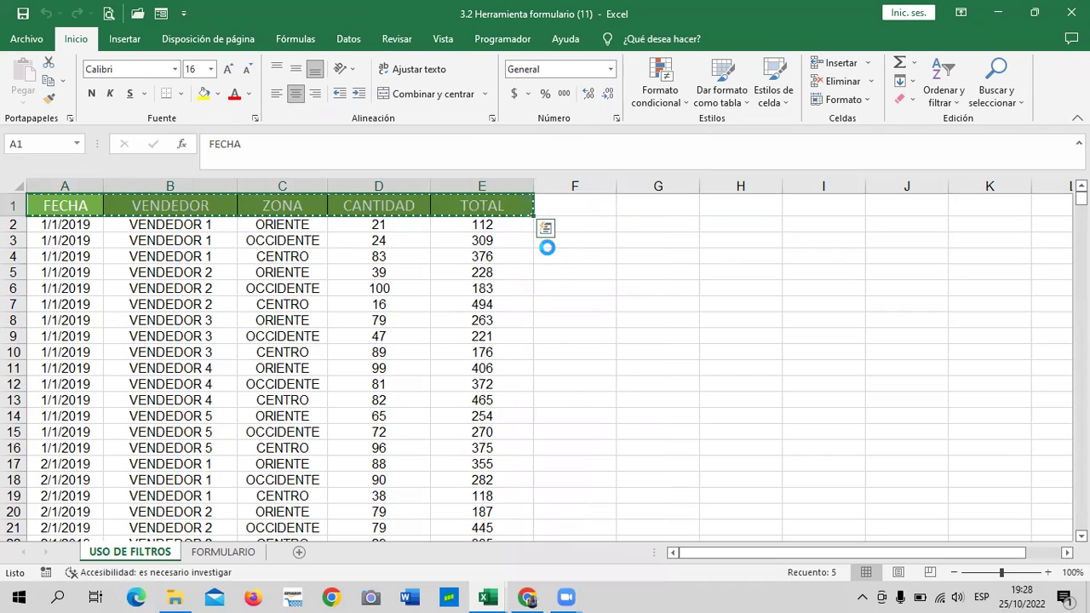
{"action": "left_click", "coordinate": [223, 552]}
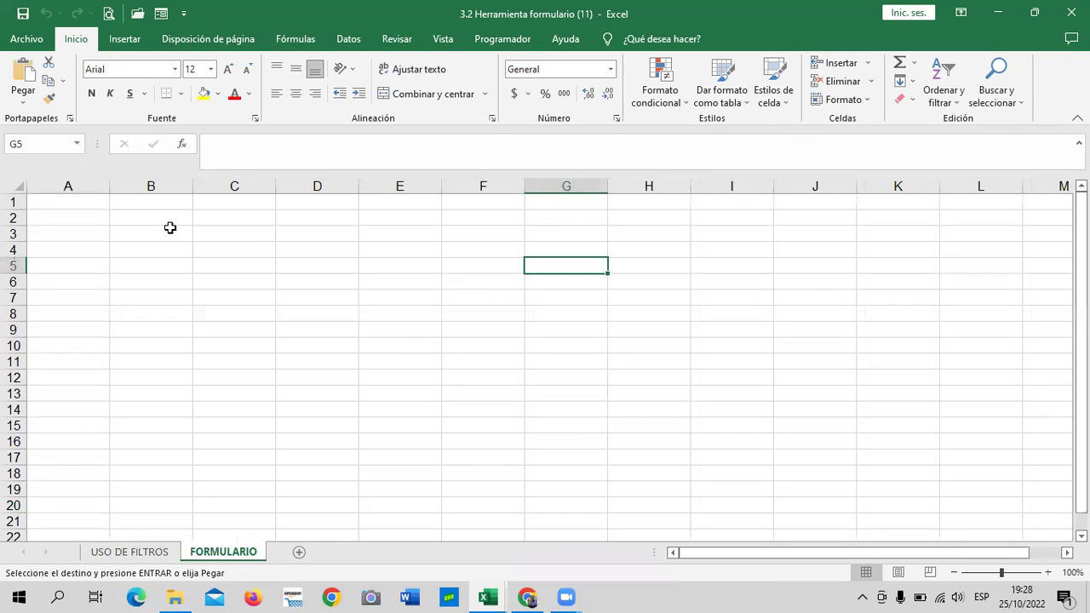
{"action": "left_click", "coordinate": [66, 198]}
{"action": "left_click", "coordinate": [28, 68]}
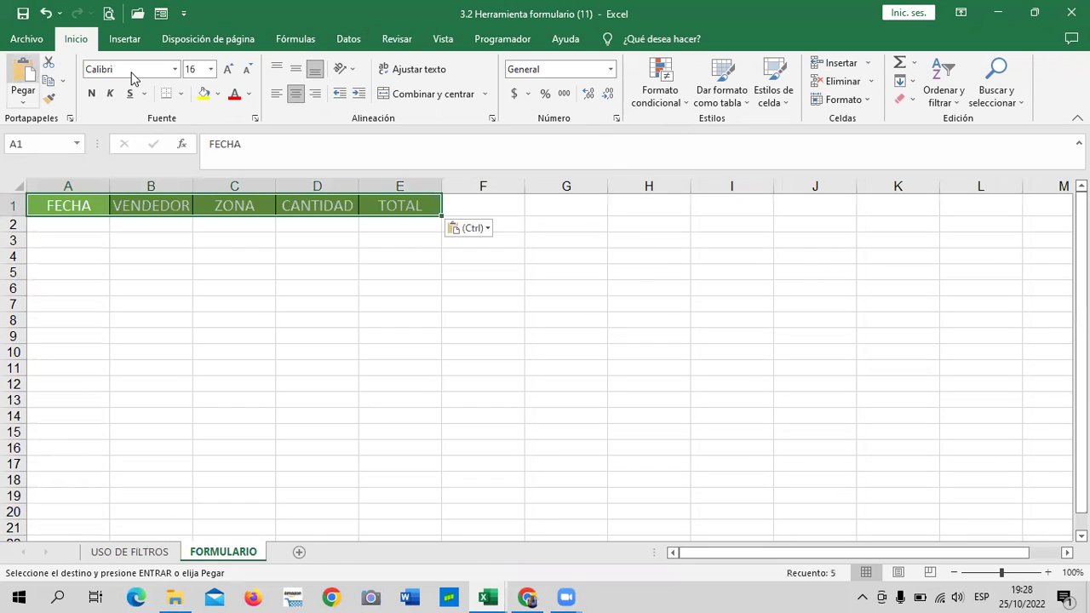
Step: Select the FECHA header cell A1 and launch the Formulario data form, prompting a column-label warning
{"action": "left_click", "coordinate": [350, 273]}
{"action": "left_click", "coordinate": [732, 317]}
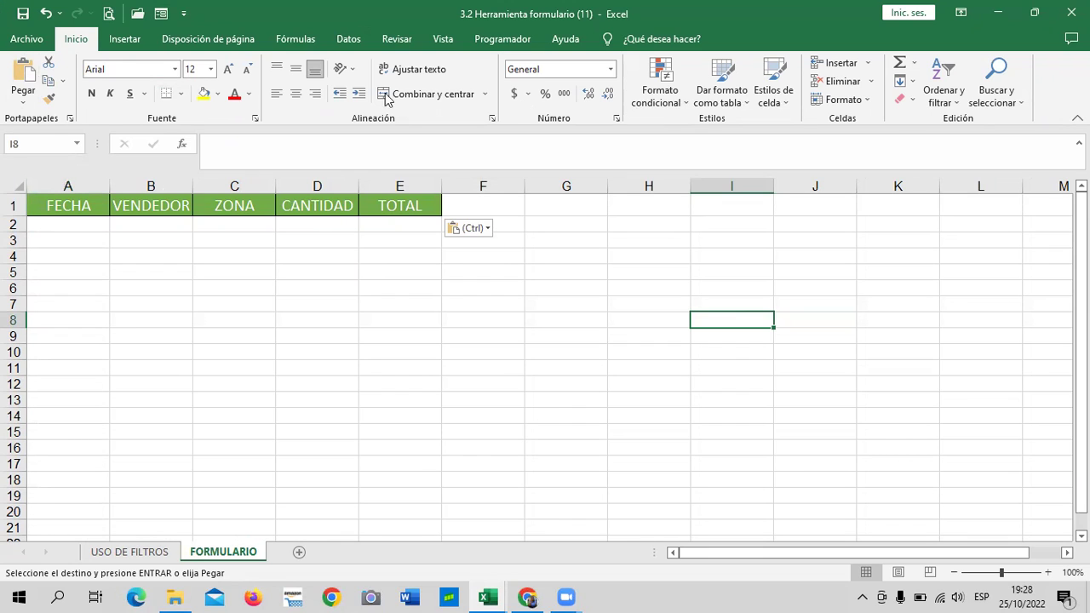
{"action": "left_click", "coordinate": [211, 267]}
{"action": "left_click", "coordinate": [159, 206]}
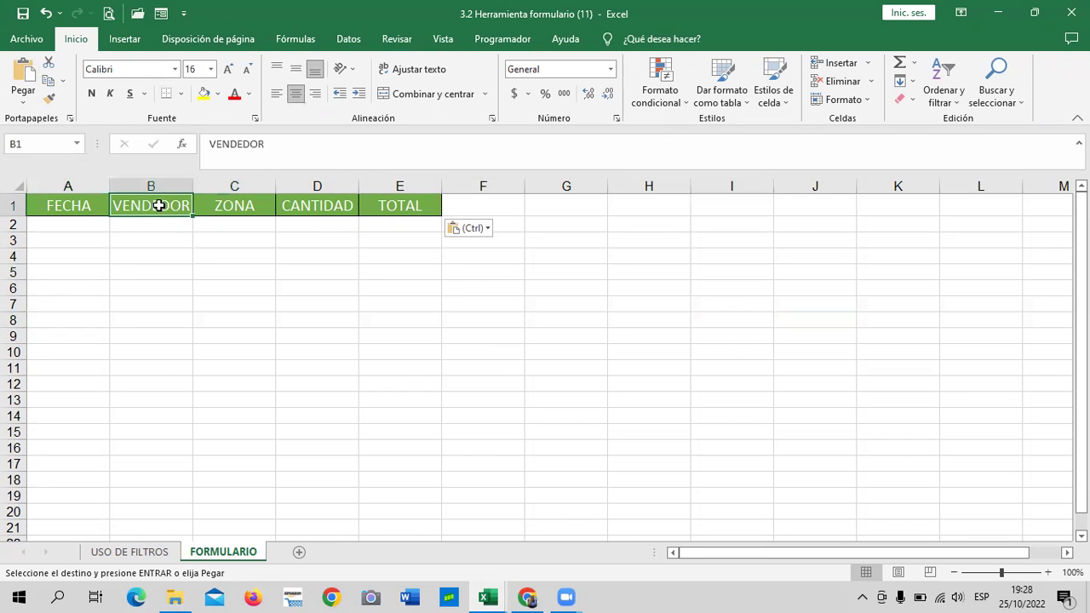
{"action": "left_click", "coordinate": [156, 305]}
{"action": "left_click", "coordinate": [92, 206]}
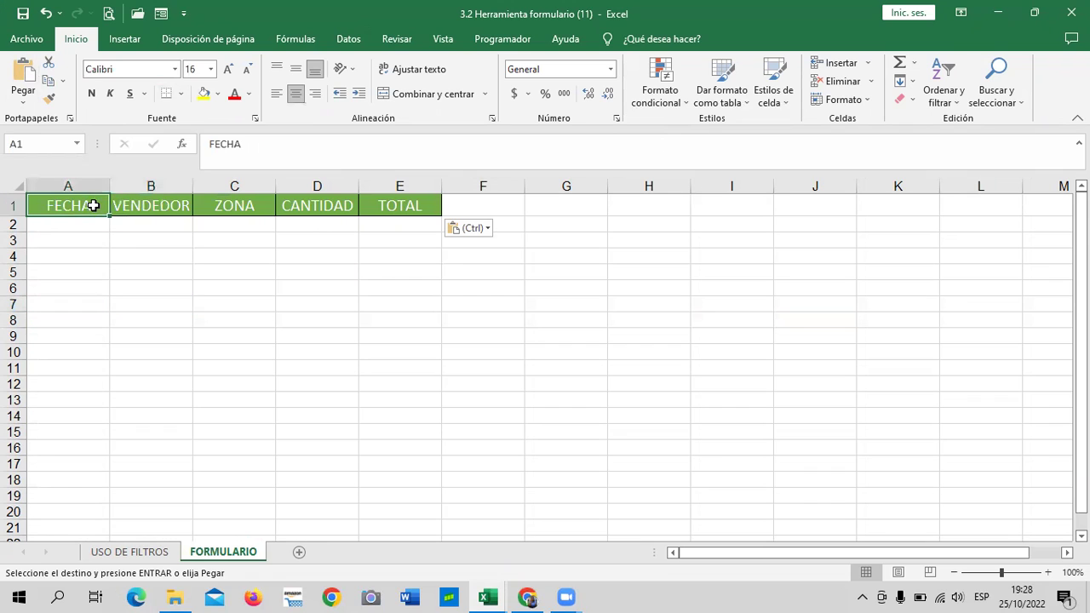
{"action": "left_click", "coordinate": [161, 16]}
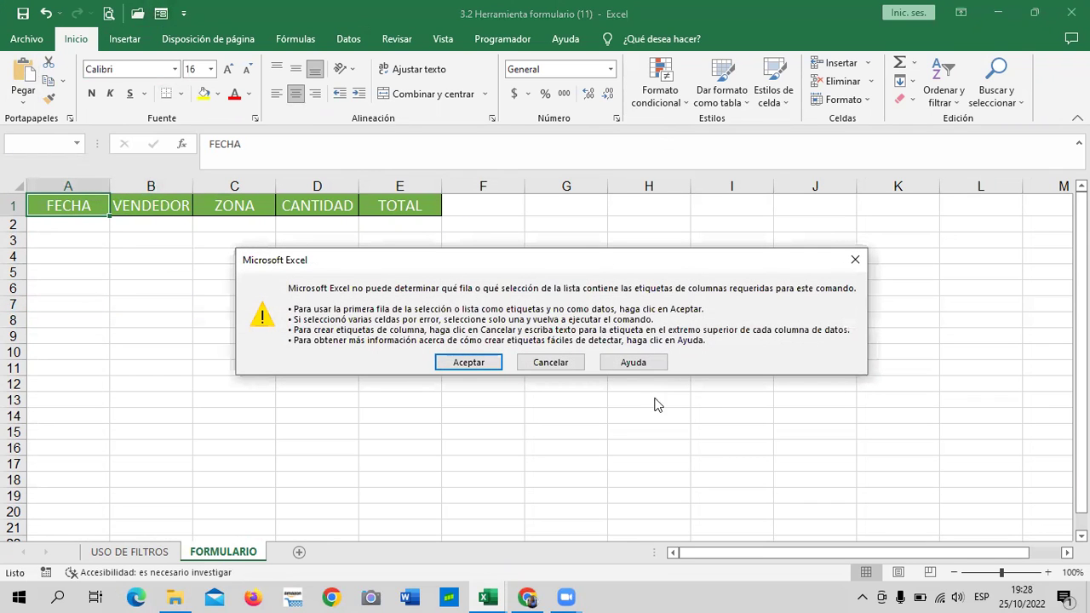
Step: Accept row 1 as column labels and move the FORMULARIO dialog lower on screen
{"action": "left_click", "coordinate": [471, 362]}
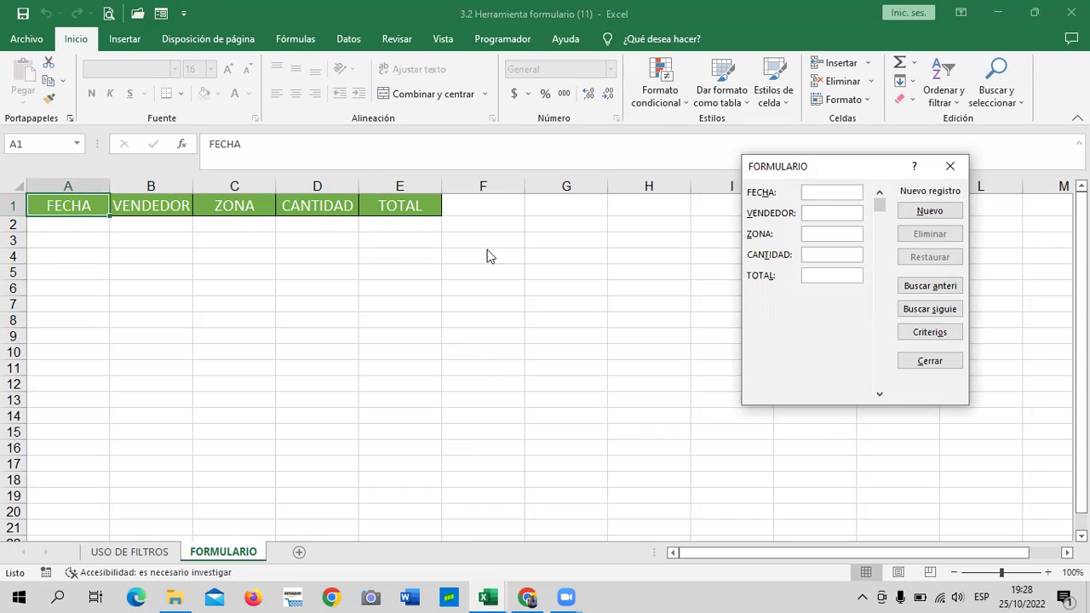
{"action": "left_click_drag", "start_coordinate": [835, 166], "coordinate": [805, 178]}
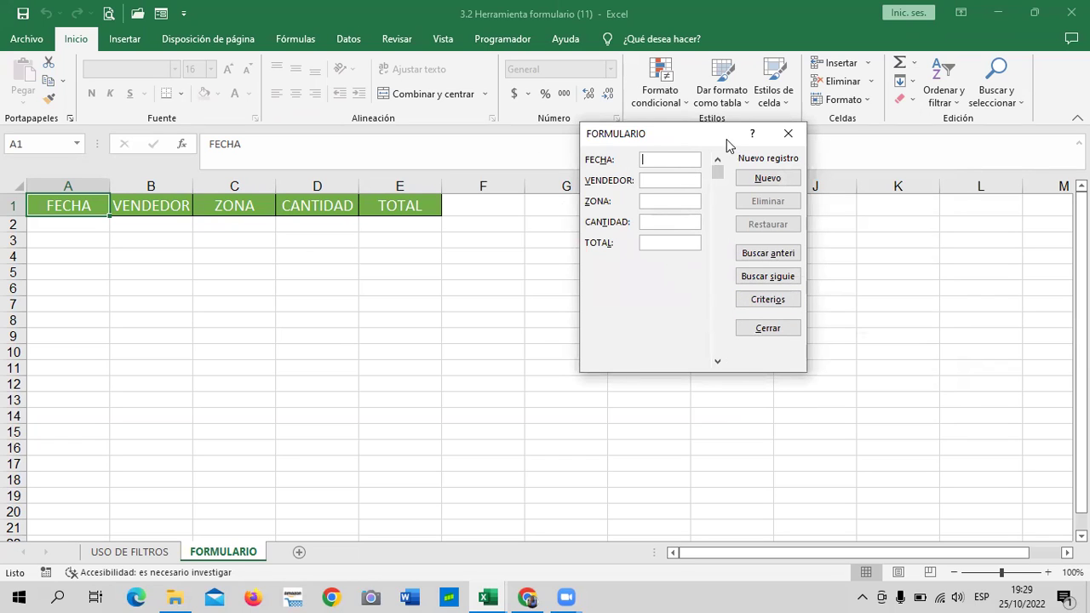
{"action": "left_click_drag", "start_coordinate": [719, 138], "coordinate": [736, 168]}
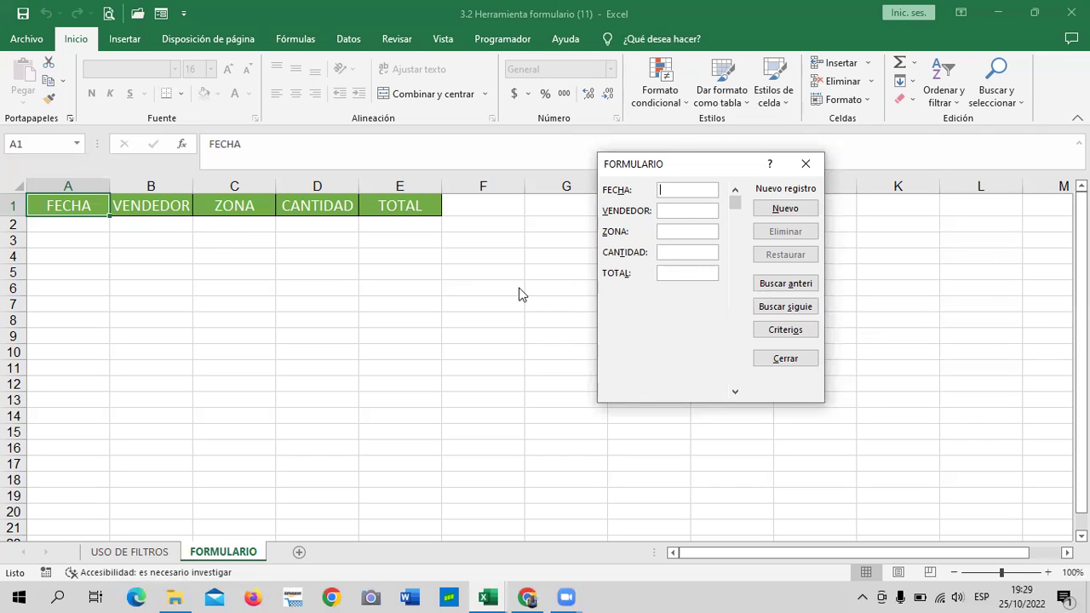
{"action": "left_click_drag", "start_coordinate": [714, 172], "coordinate": [686, 177]}
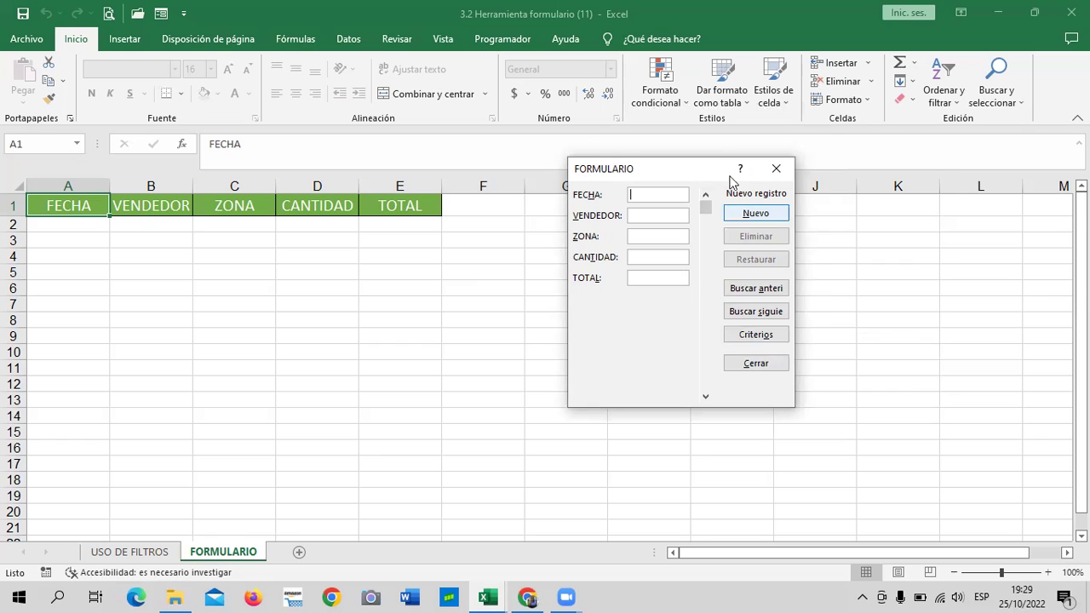
{"action": "left_click_drag", "start_coordinate": [705, 207], "coordinate": [697, 392]}
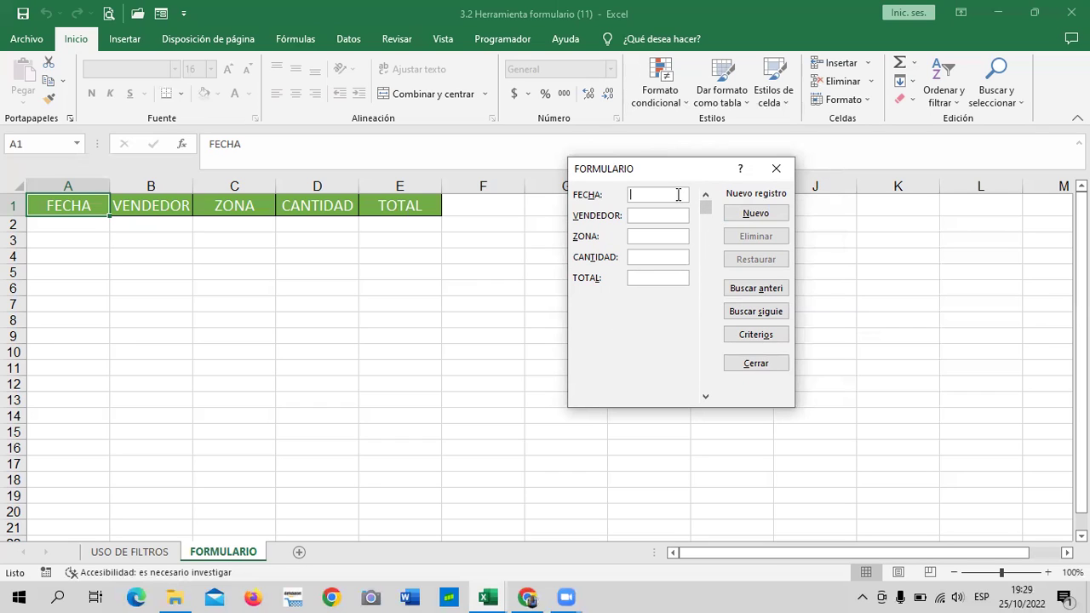
Step: Enter 12/10/22 in the FECHA field as a new record, then step through the form's fields with Tab
{"action": "type", "text": "12/"}
{"action": "type", "text": "10"}
{"action": "type", "text": "/22"}
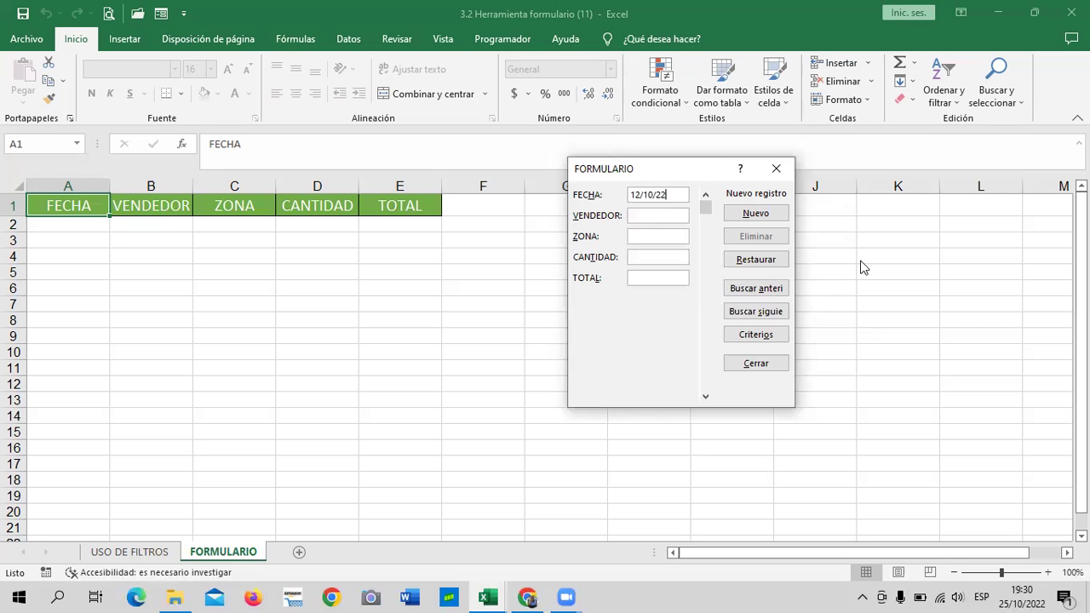
{"action": "key", "text": "Return"}
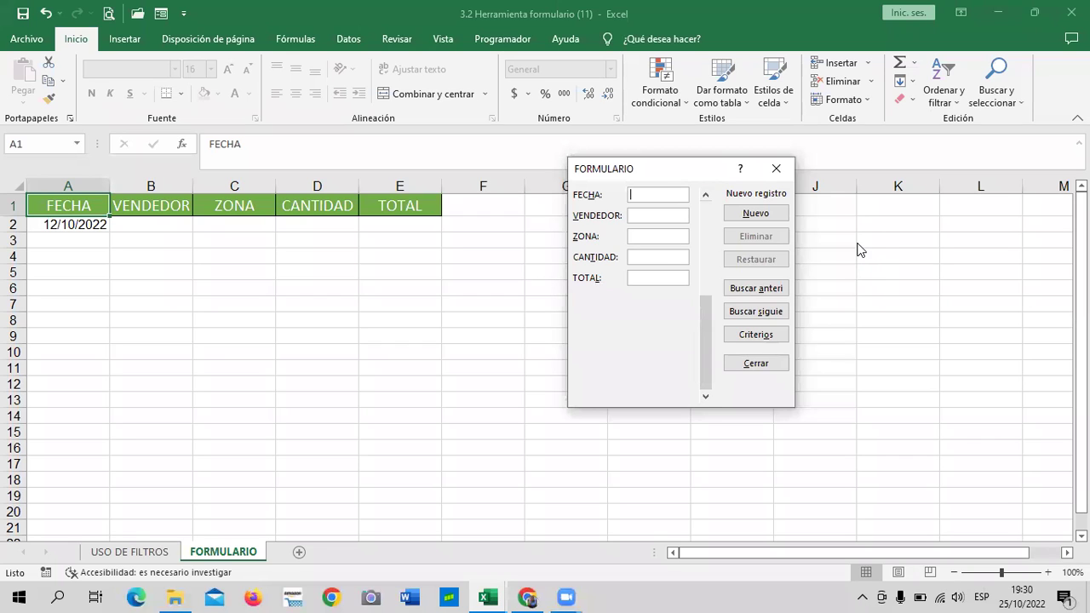
{"action": "mouse_move", "coordinate": [707, 349]}
{"action": "left_mouse_down"}
{"action": "mouse_move", "coordinate": [694, 215]}
{"action": "mouse_move", "coordinate": [705, 377]}
{"action": "mouse_move", "coordinate": [699, 238]}
{"action": "left_mouse_up"}
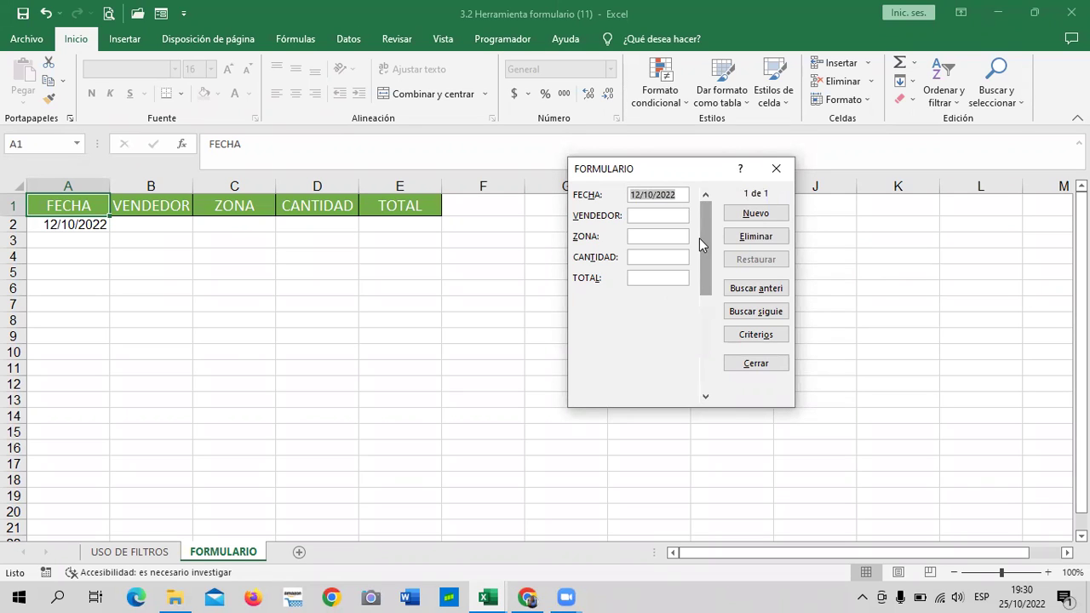
{"action": "mouse_move", "coordinate": [704, 227]}
{"action": "left_mouse_down"}
{"action": "mouse_move", "coordinate": [704, 378]}
{"action": "mouse_move", "coordinate": [673, 214]}
{"action": "mouse_move", "coordinate": [708, 349]}
{"action": "mouse_move", "coordinate": [700, 237]}
{"action": "left_mouse_up"}
{"action": "key", "text": "Tab"}
{"action": "key", "text": "Tab"}
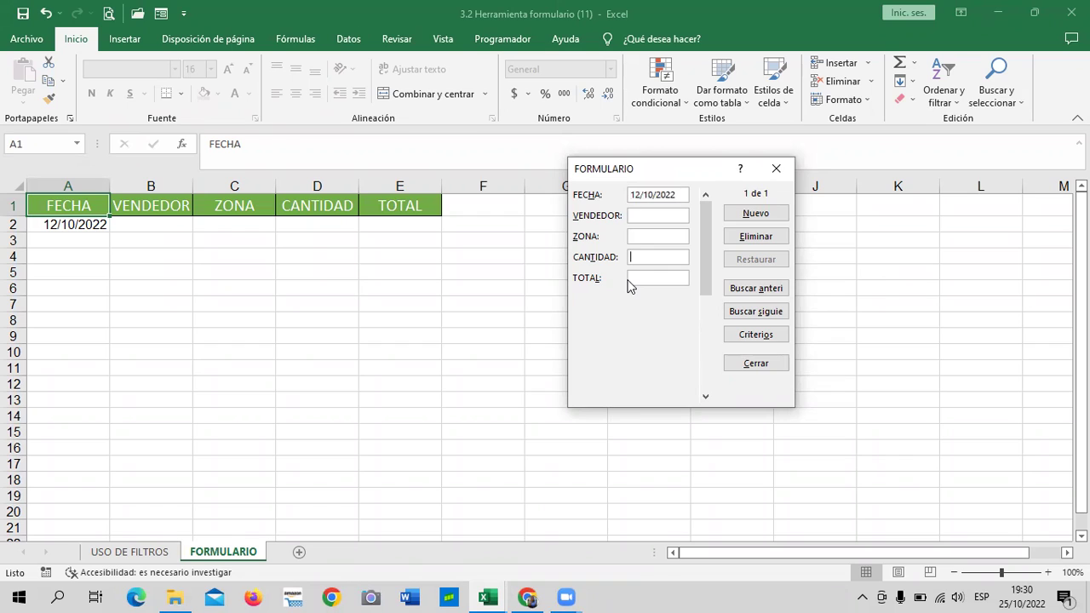
{"action": "key", "text": "Tab"}
{"action": "key", "text": "Tab"}
{"action": "key", "text": "Tab"}
{"action": "key", "text": "Tab"}
{"action": "key", "text": "Tab"}
{"action": "key", "text": "Tab"}
{"action": "key", "text": "Tab"}
{"action": "key", "text": "Tab"}
{"action": "key", "text": "Tab"}
{"action": "key", "text": "Tab"}
{"action": "key", "text": "Tab"}
{"action": "key", "text": "Tab"}
{"action": "key", "text": "Tab"}
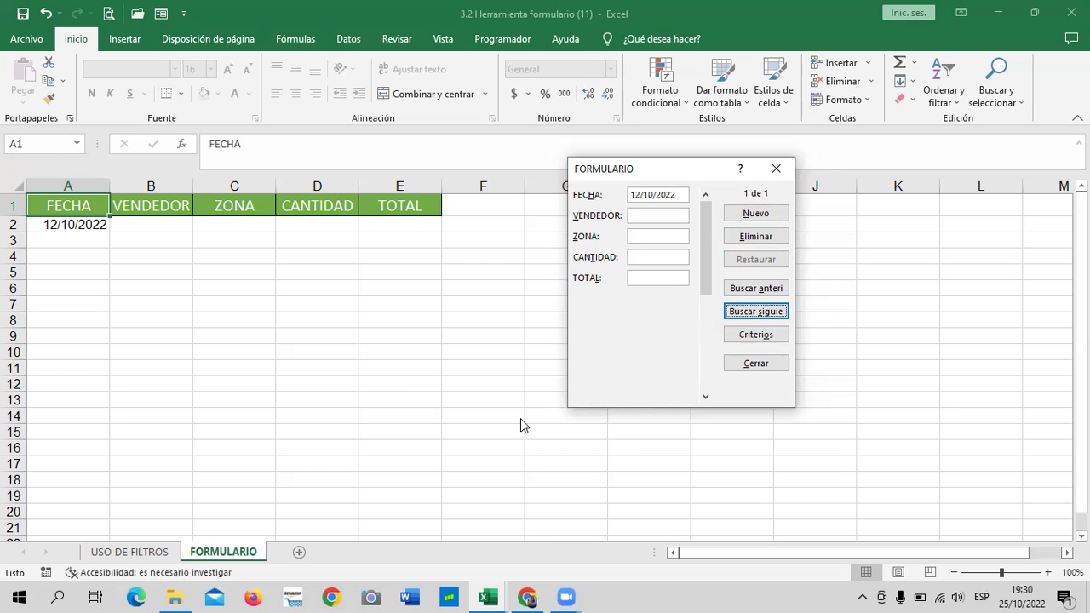
{"action": "key", "text": "Tab"}
{"action": "key", "text": "Tab"}
{"action": "key", "text": "Tab"}
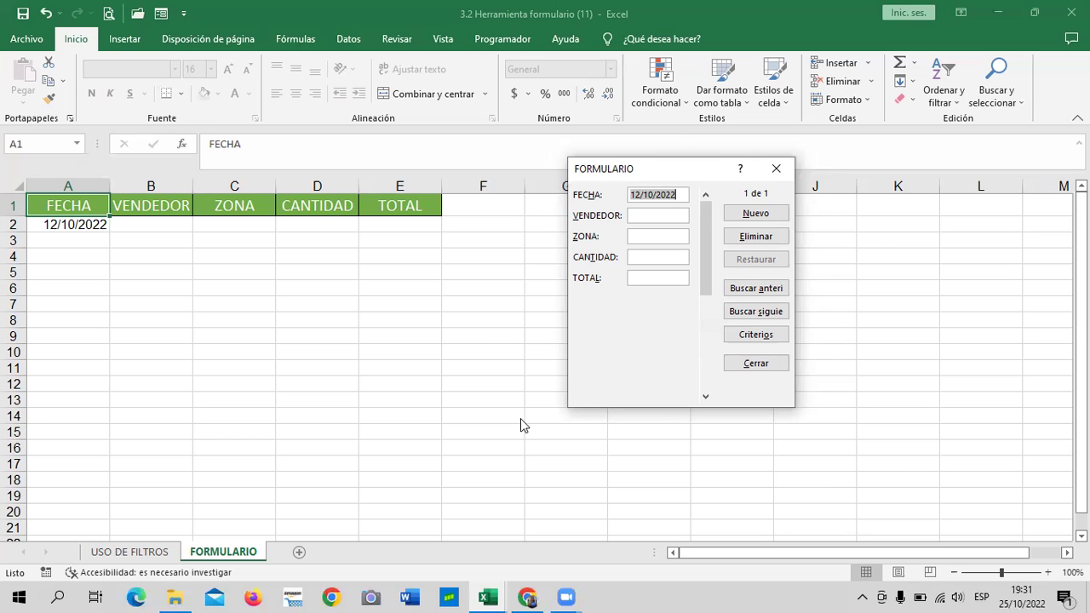
Step: Fill in the first sale's seller name, zone CENTRAL, quantity 20 and total 50, and save it to row 2
{"action": "key", "text": "Tab"}
{"action": "key", "text": "Tab"}
{"action": "key", "text": "Tab"}
{"action": "key", "text": "Tab"}
{"action": "key", "text": "Tab"}
{"action": "key", "text": "Tab"}
{"action": "key", "text": "Tab"}
{"action": "key", "text": "Tab"}
{"action": "key", "text": "Tab"}
{"action": "type", "text": "CA"}
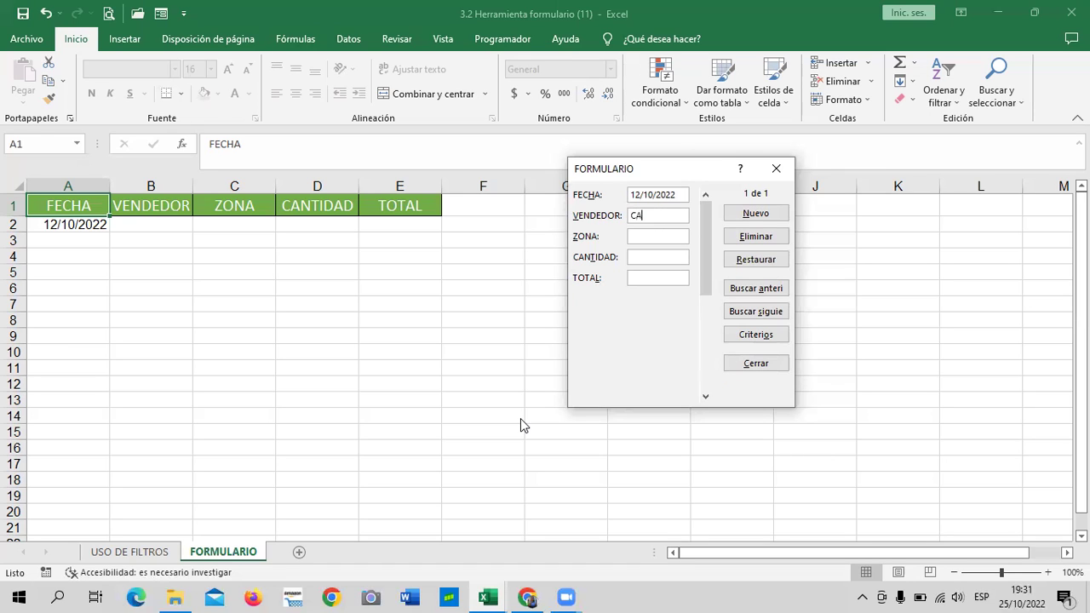
{"action": "type", "text": "RLOS"}
{"action": "type", "text": "CENTRAL"}
{"action": "key", "text": "Tab"}
{"action": "type", "text": "20"}
{"action": "key", "text": "Tab"}
{"action": "type", "text": "5"}
{"action": "type", "text": "0"}
{"action": "key", "text": "Return"}
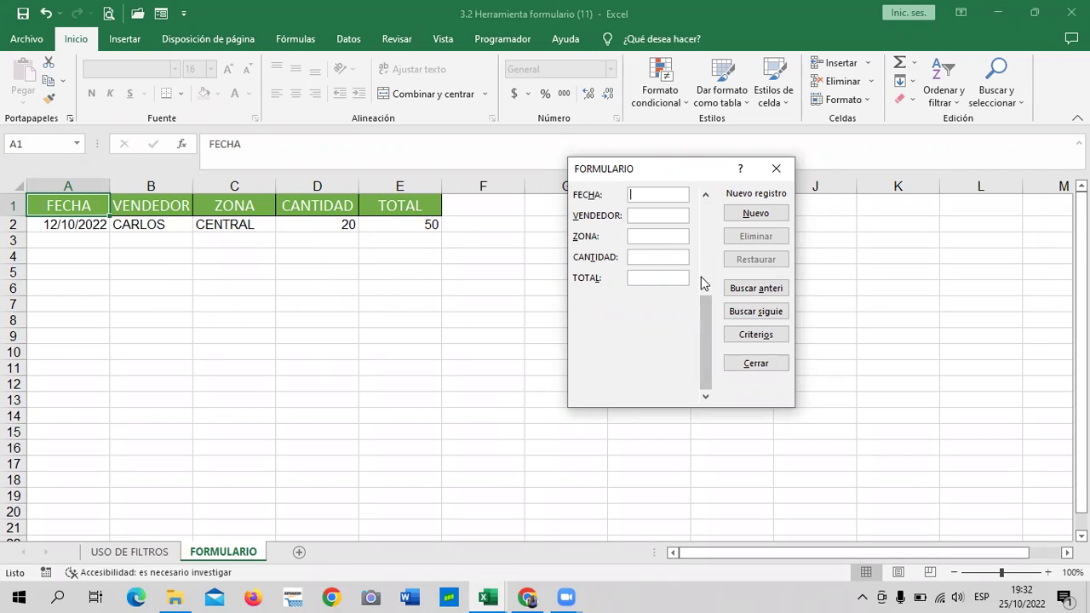
Step: Enter a sale dated 15/10/22 with a seller name, zone CENTRAL, quantity 25 and total 55, and save it
{"action": "type", "text": "15/"}
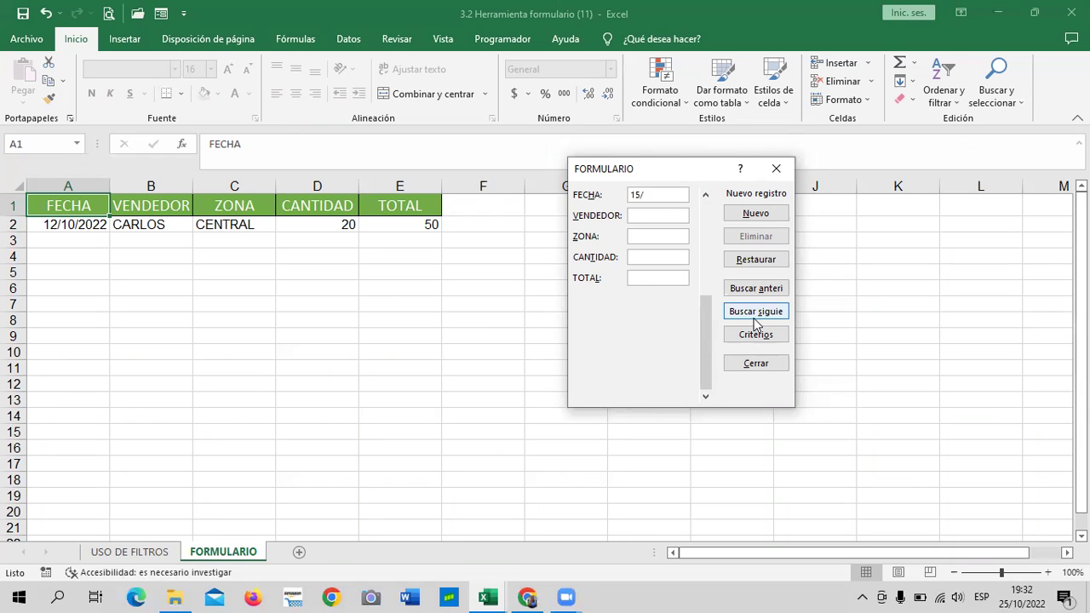
{"action": "type", "text": "10"}
{"action": "type", "text": "/22"}
{"action": "key", "text": "Tab"}
{"action": "type", "text": "MOISES"}
{"action": "key", "text": "Tab"}
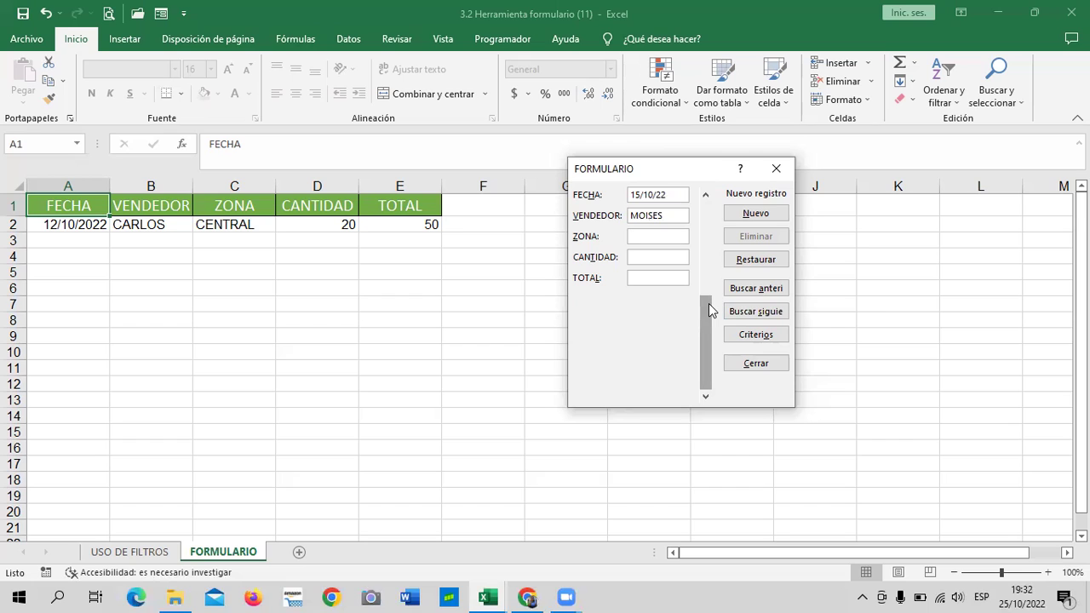
{"action": "type", "text": "CENTRAL"}
{"action": "key", "text": "Tab"}
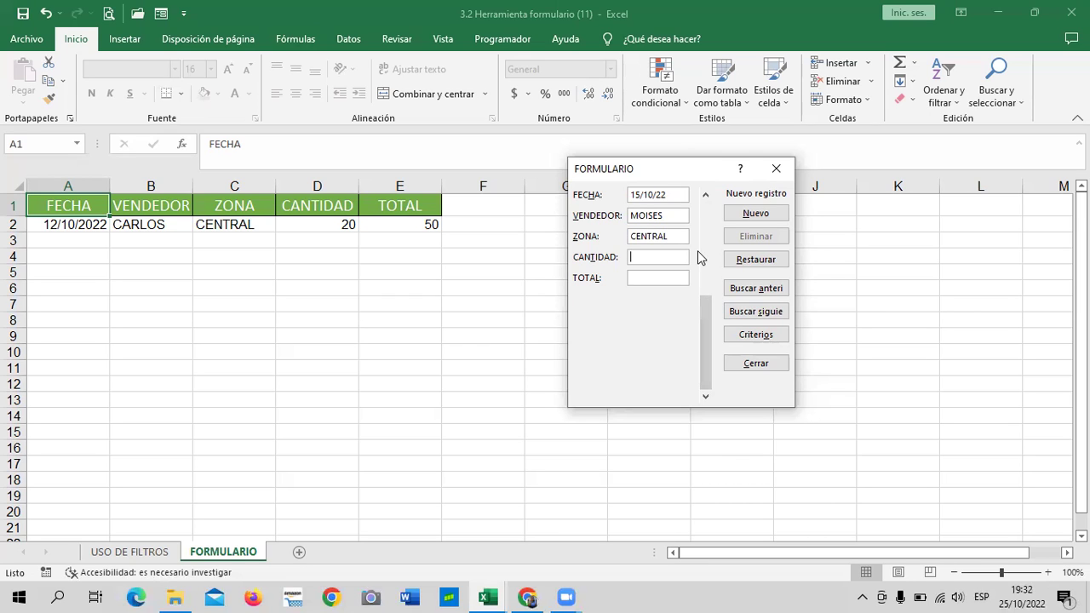
{"action": "type", "text": "25"}
{"action": "key", "text": "Tab"}
{"action": "type", "text": "55"}
{"action": "key", "text": "Return"}
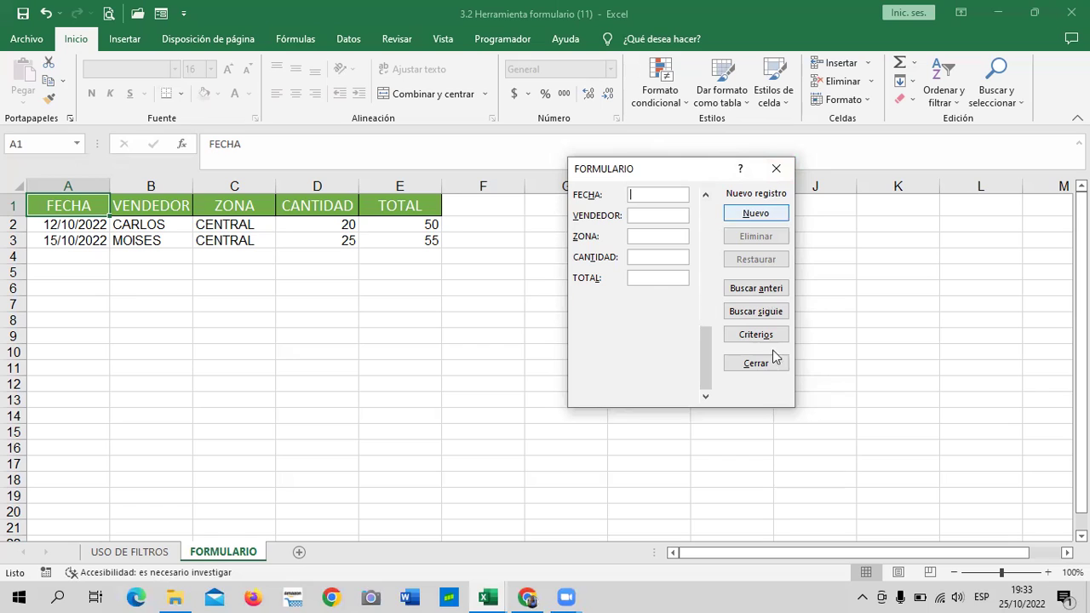
{"action": "left_click_drag", "start_coordinate": [705, 370], "coordinate": [695, 233]}
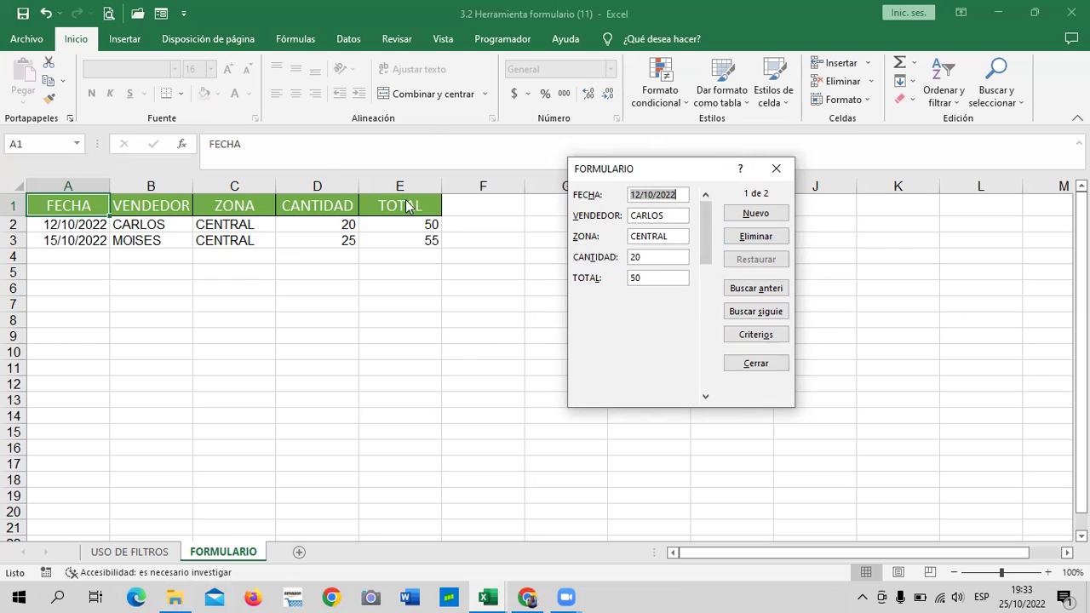
Step: Close the data form, look over the USO DE FILTROS sheet, and return to FORMULARIO
{"action": "left_click", "coordinate": [755, 362]}
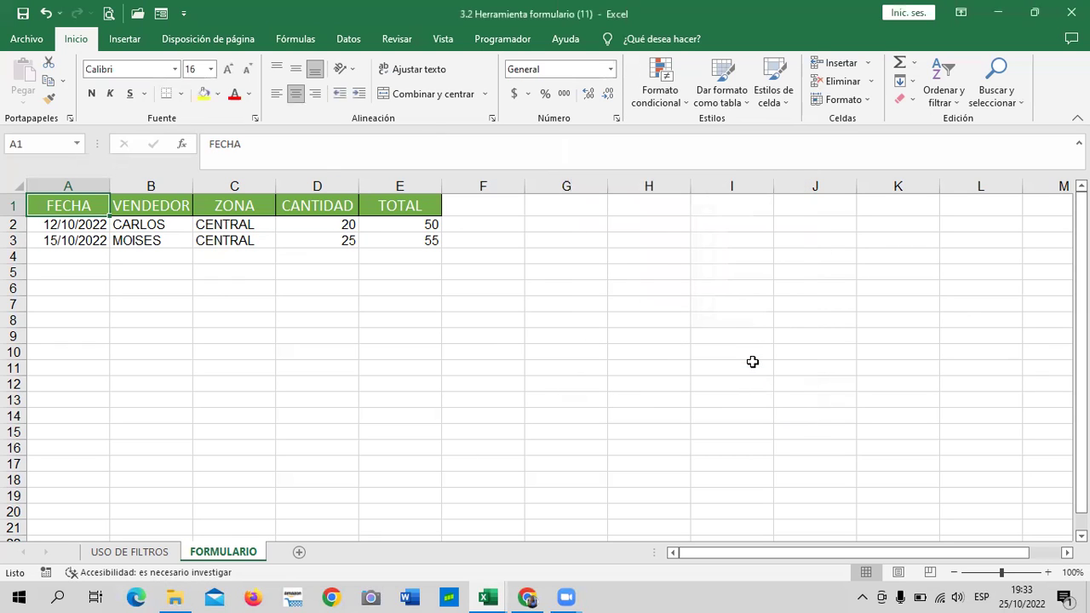
{"action": "left_click", "coordinate": [753, 336]}
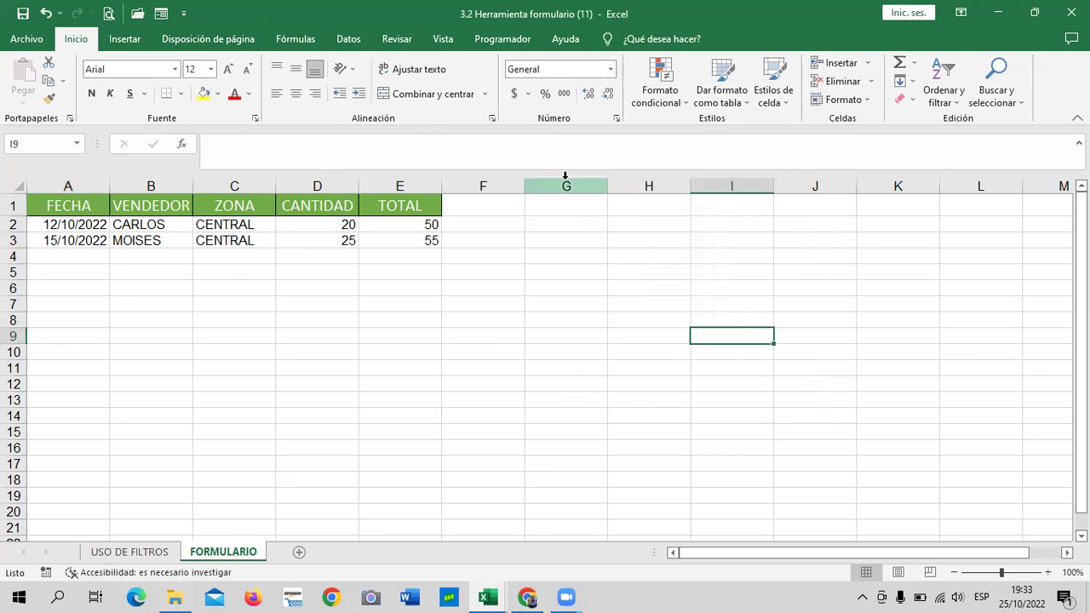
{"action": "left_click", "coordinate": [132, 552]}
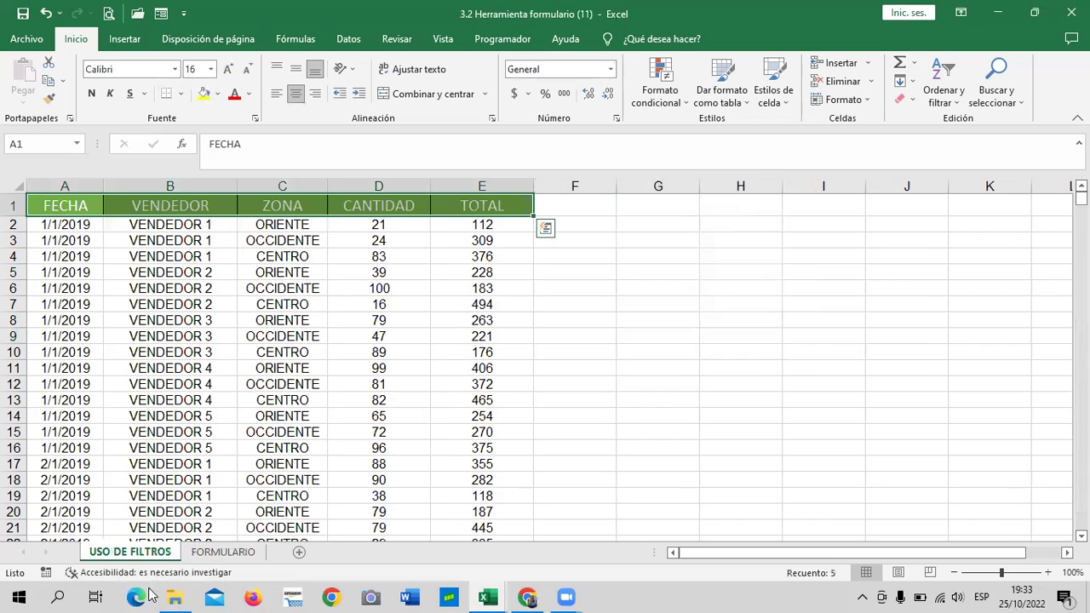
{"action": "scroll", "coordinate": [249, 324], "scroll_direction": "down", "scroll_amount": 5}
{"action": "scroll", "coordinate": [252, 350], "scroll_direction": "down", "scroll_amount": 7}
{"action": "scroll", "coordinate": [252, 351], "scroll_direction": "up", "scroll_amount": 6}
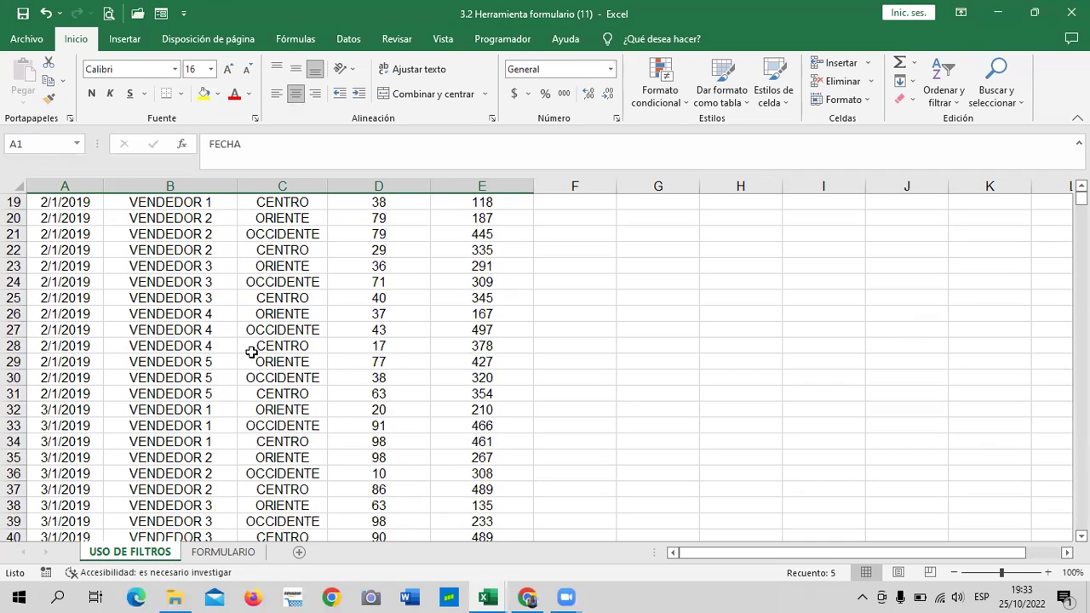
{"action": "scroll", "coordinate": [255, 352], "scroll_direction": "up", "scroll_amount": 5}
{"action": "scroll", "coordinate": [259, 352], "scroll_direction": "up", "scroll_amount": 1}
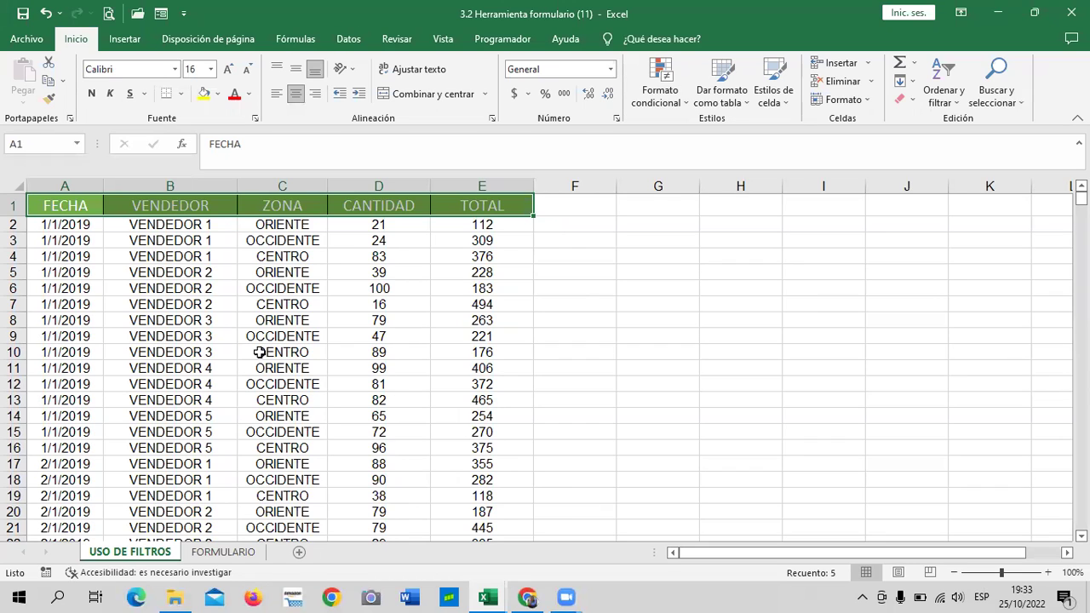
{"action": "left_click", "coordinate": [223, 552]}
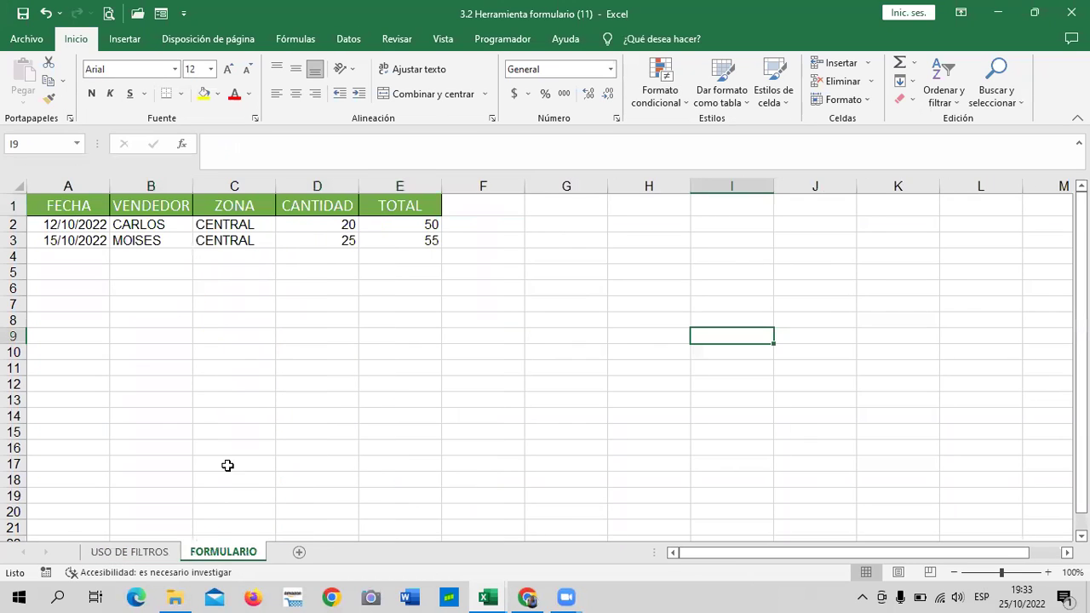
Step: Try Formulario from empty cell I7 and dismiss the cannot-apply warning
{"action": "left_click", "coordinate": [384, 338]}
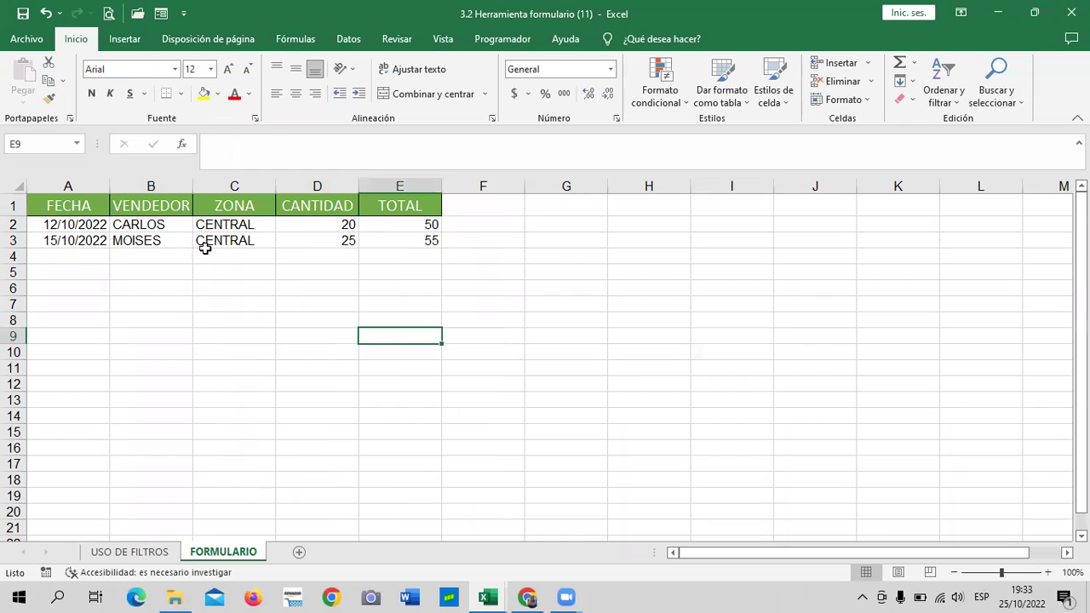
{"action": "left_click", "coordinate": [158, 241]}
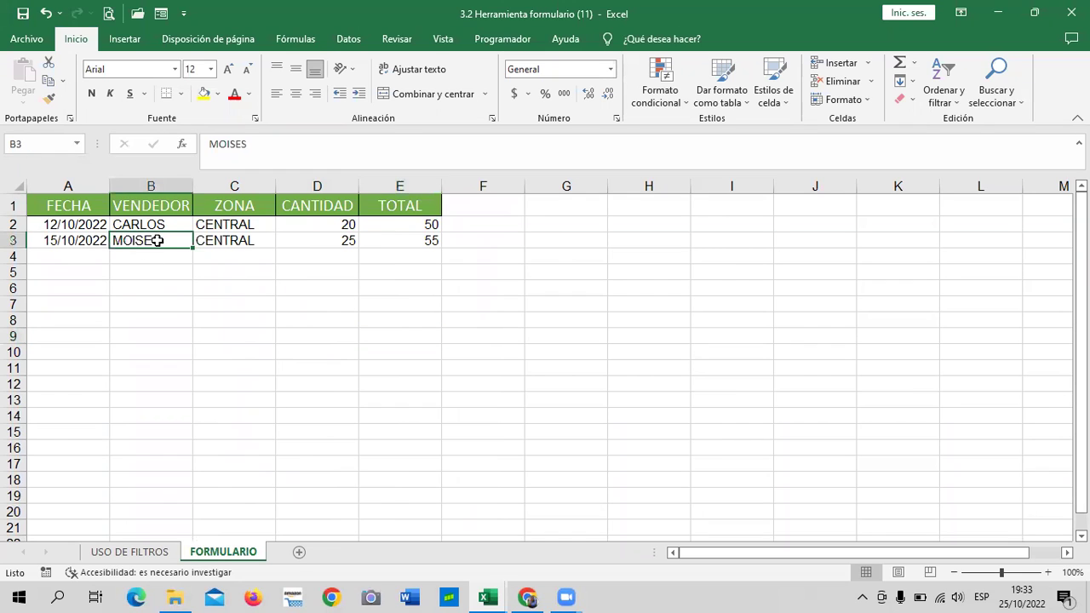
{"action": "left_click", "coordinate": [203, 224]}
{"action": "left_click", "coordinate": [632, 292]}
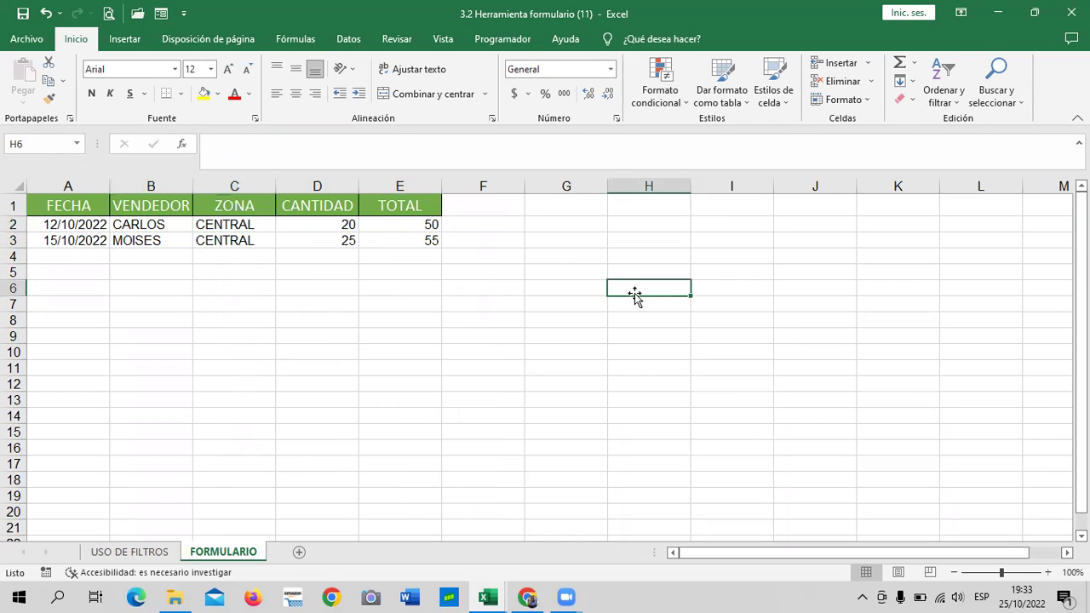
{"action": "left_click", "coordinate": [514, 395]}
{"action": "left_click", "coordinate": [925, 295]}
{"action": "left_click", "coordinate": [592, 397]}
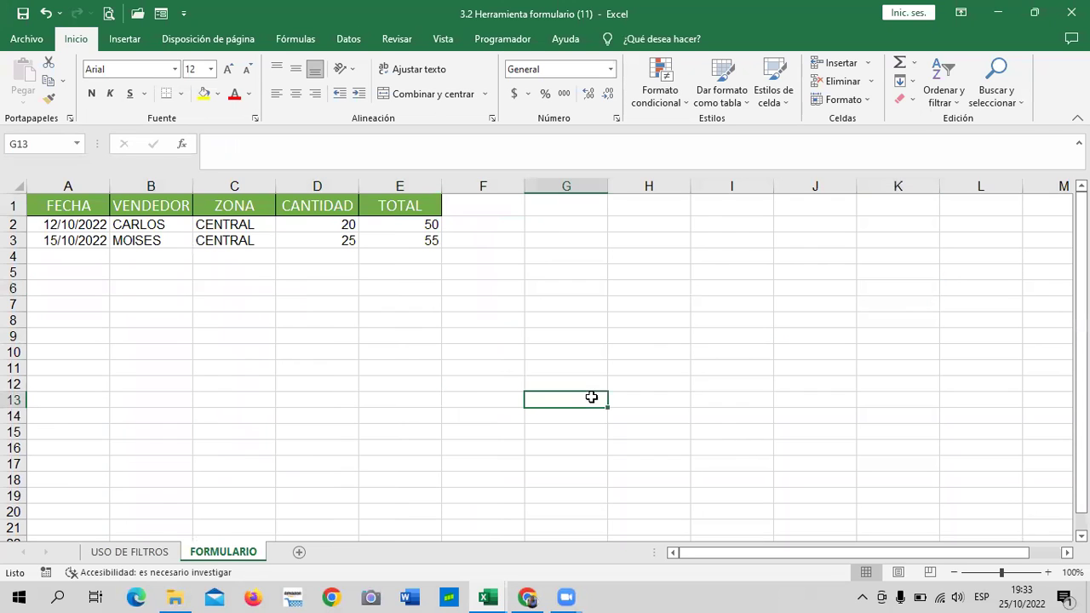
{"action": "left_click", "coordinate": [766, 310]}
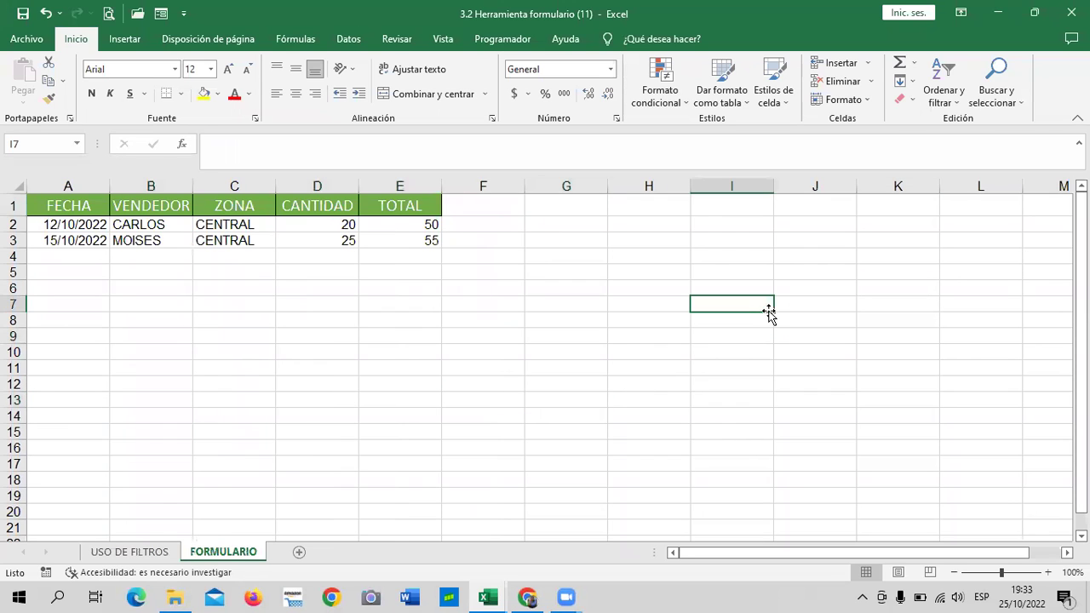
{"action": "left_click", "coordinate": [161, 14]}
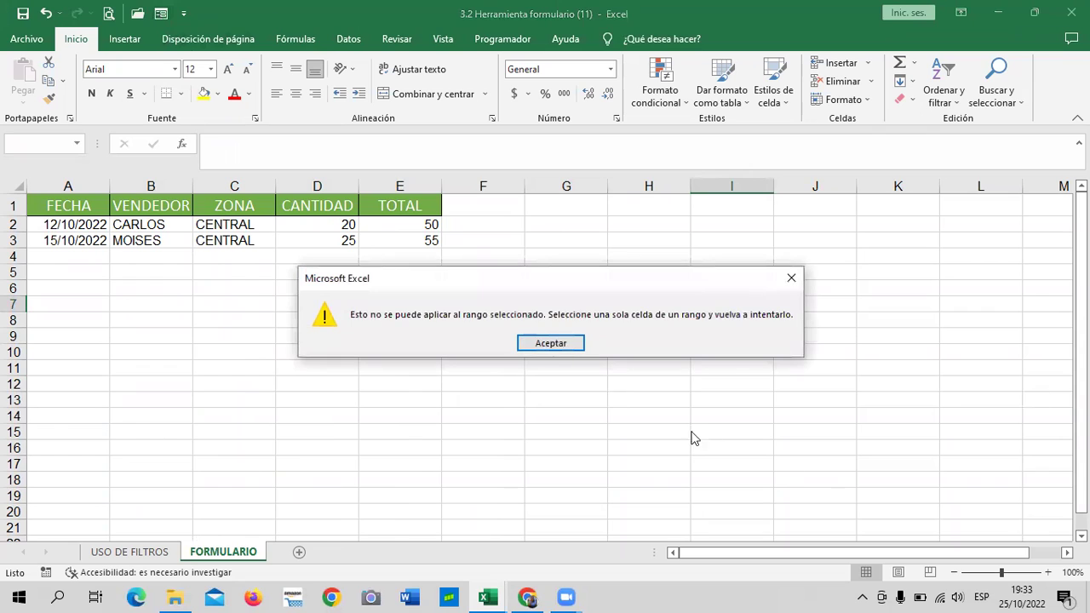
{"action": "left_click", "coordinate": [554, 342]}
Step: Select cell C3 inside the sales table and reopen the data form
{"action": "left_click", "coordinate": [679, 380]}
{"action": "left_click", "coordinate": [230, 240]}
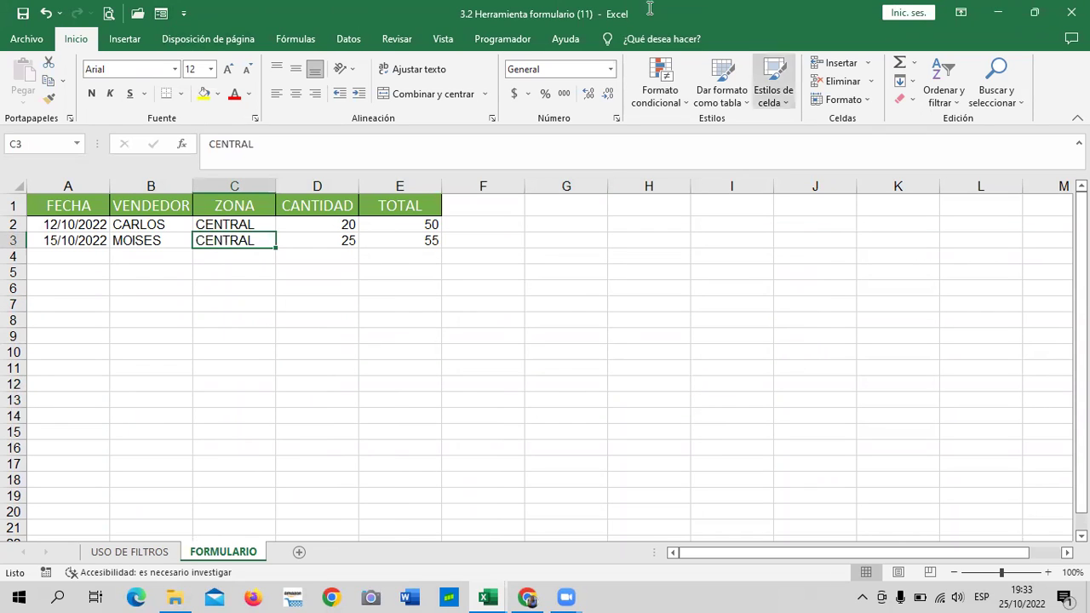
{"action": "left_click", "coordinate": [161, 14]}
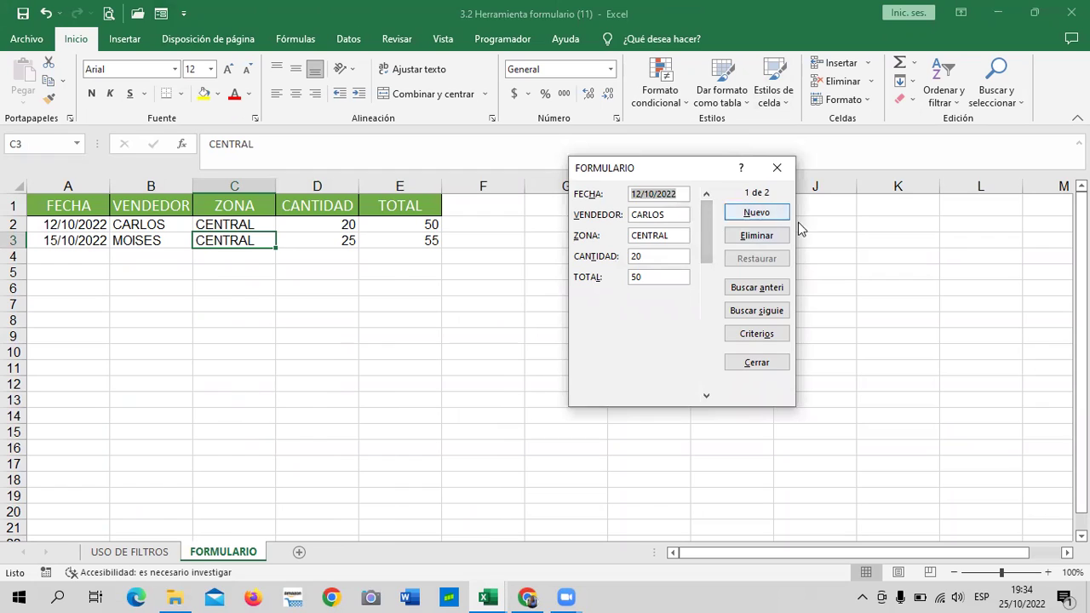
Step: Go back to the 12/10/2022 record and change its quantity from 20 to 22
{"action": "left_click", "coordinate": [776, 216]}
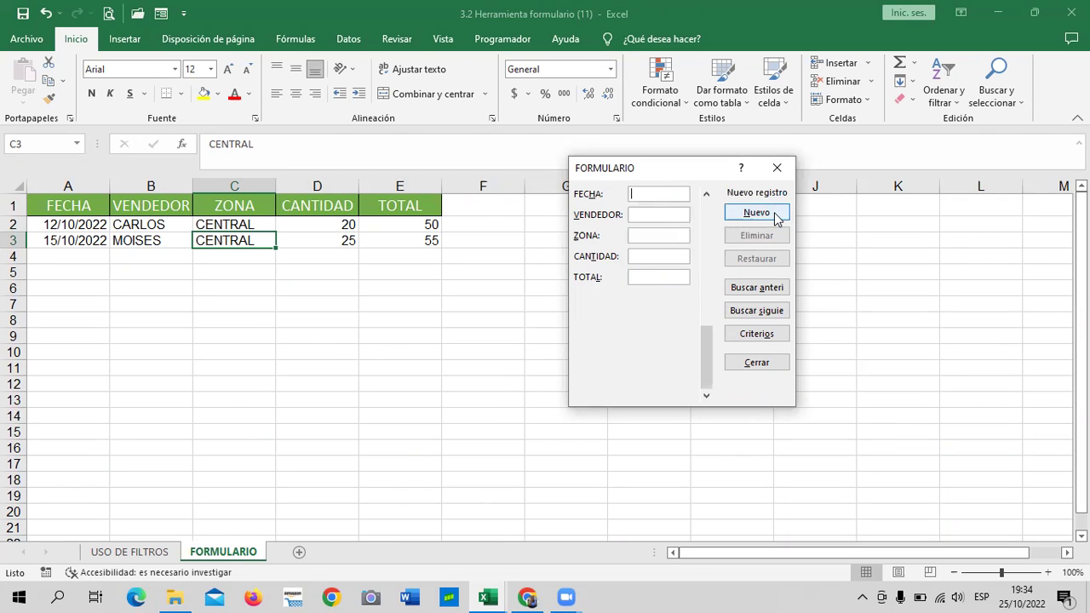
{"action": "left_click", "coordinate": [759, 294]}
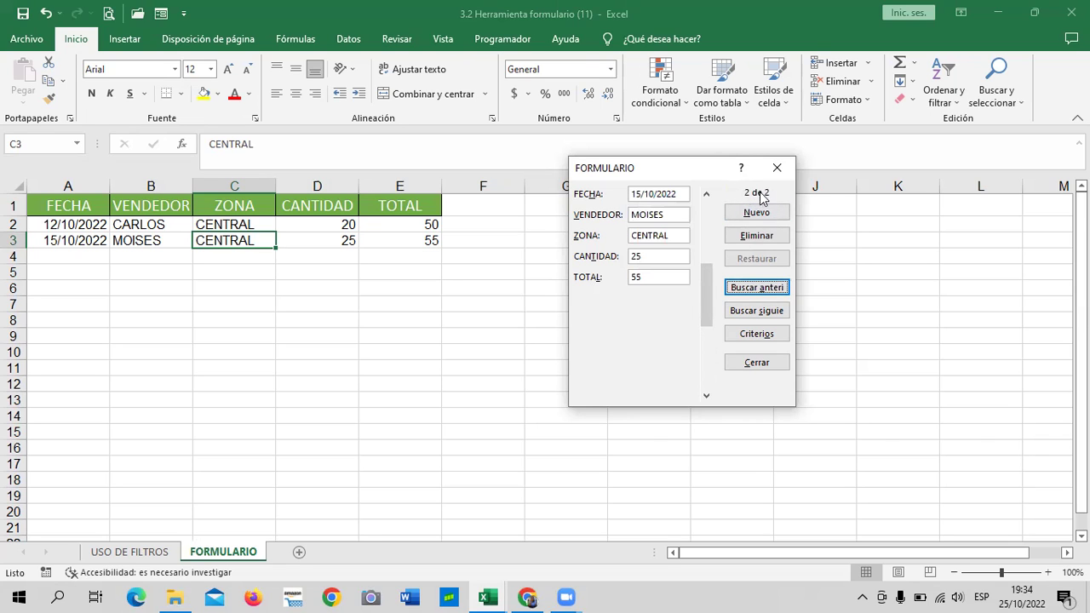
{"action": "left_click", "coordinate": [759, 311]}
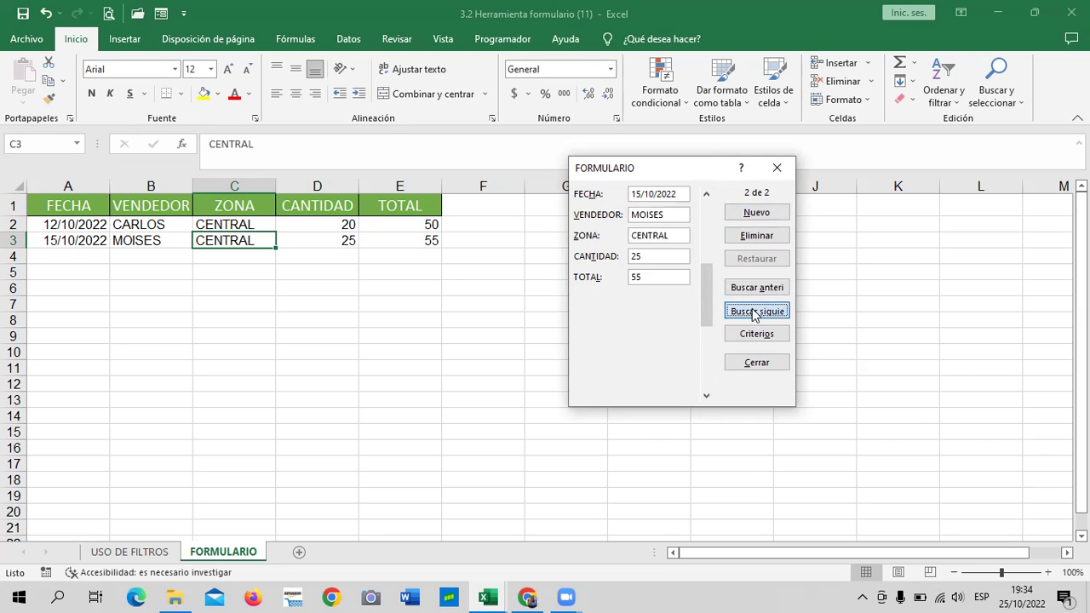
{"action": "left_click", "coordinate": [751, 290]}
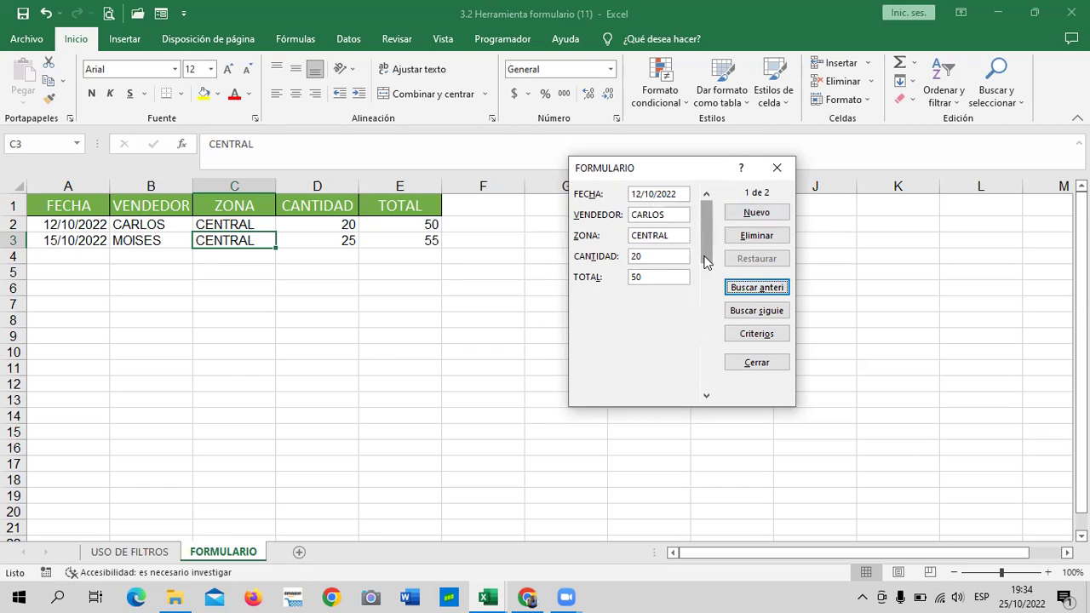
{"action": "left_click", "coordinate": [664, 255]}
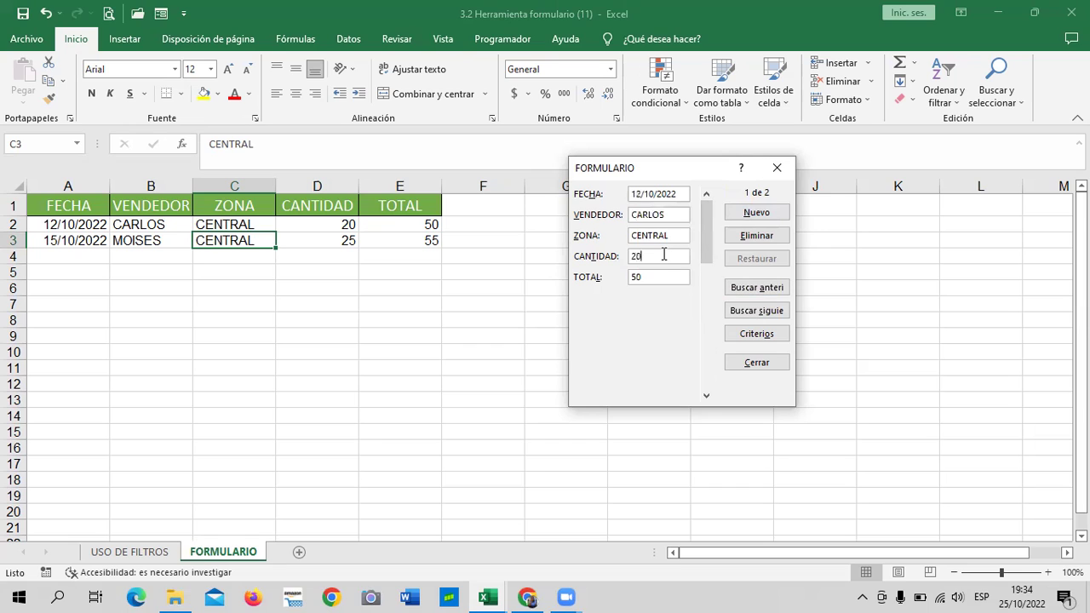
{"action": "key", "text": "BackSpace"}
{"action": "type", "text": "2"}
{"action": "key", "text": "Return"}
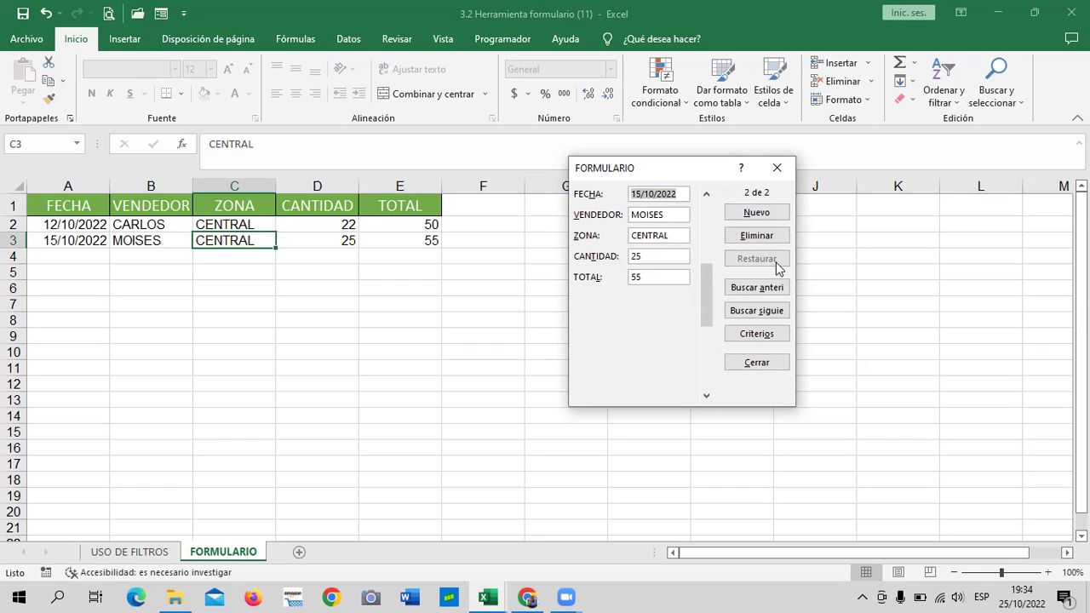
{"action": "key", "text": "Return"}
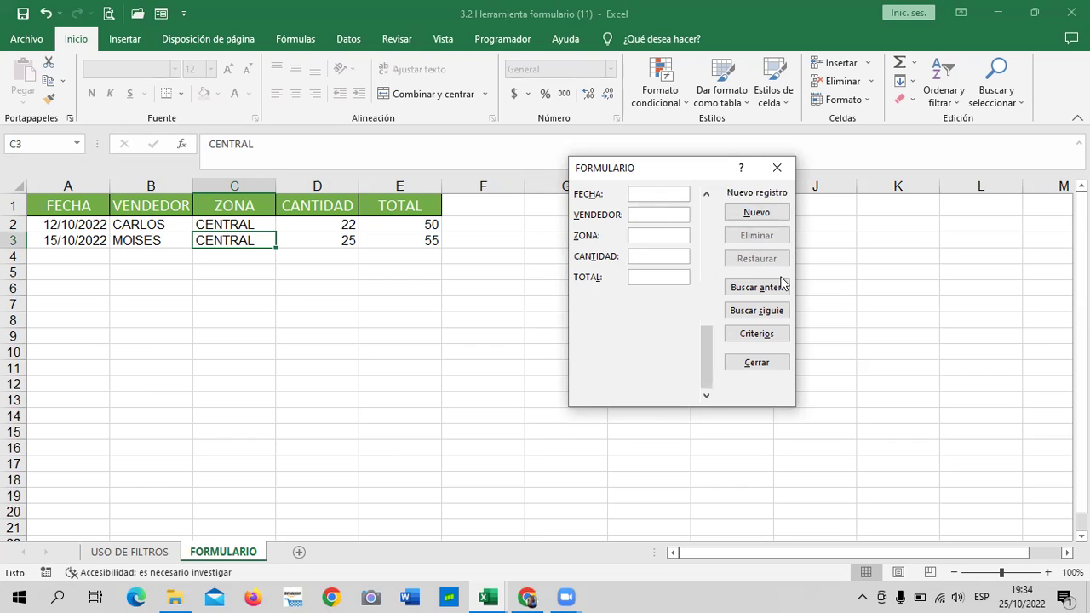
Step: Save a sale dated 16/10/22 with a seller name, zone ORIENTE, quantity 26, total 60, then close the form
{"action": "type", "text": "16/"}
{"action": "type", "text": "10"}
{"action": "type", "text": "/"}
{"action": "type", "text": "22"}
{"action": "type", "text": "MARIA"}
{"action": "type", "text": "ORIENTE"}
{"action": "type", "text": "26"}
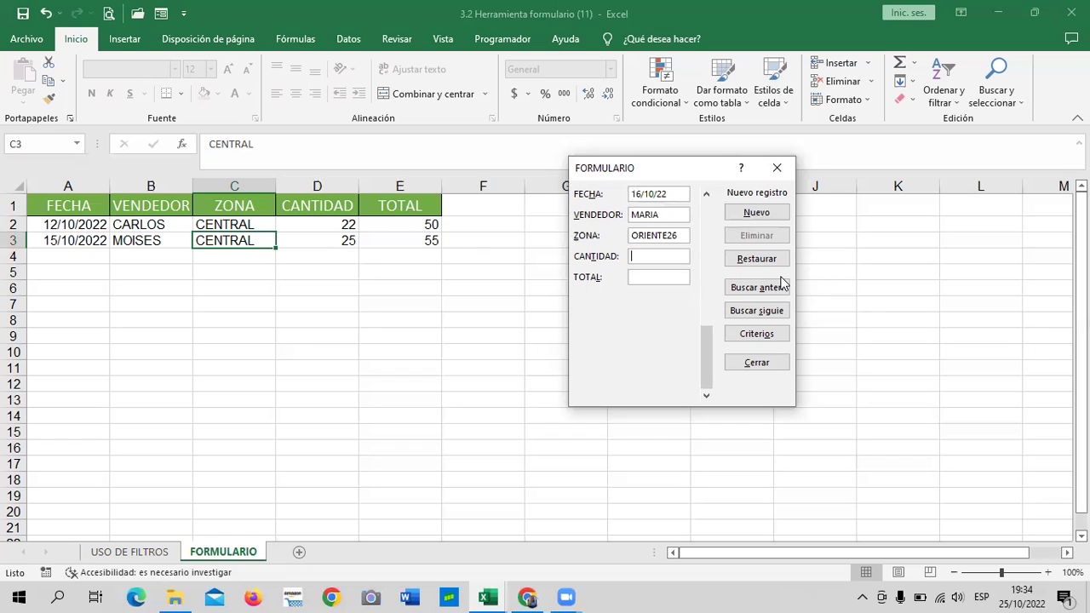
{"action": "key", "text": "BackSpace"}
{"action": "key", "text": "BackSpace"}
{"action": "key", "text": "Tab"}
{"action": "type", "text": "26"}
{"action": "key", "text": "Tab"}
{"action": "type", "text": "60"}
{"action": "key", "text": "Return"}
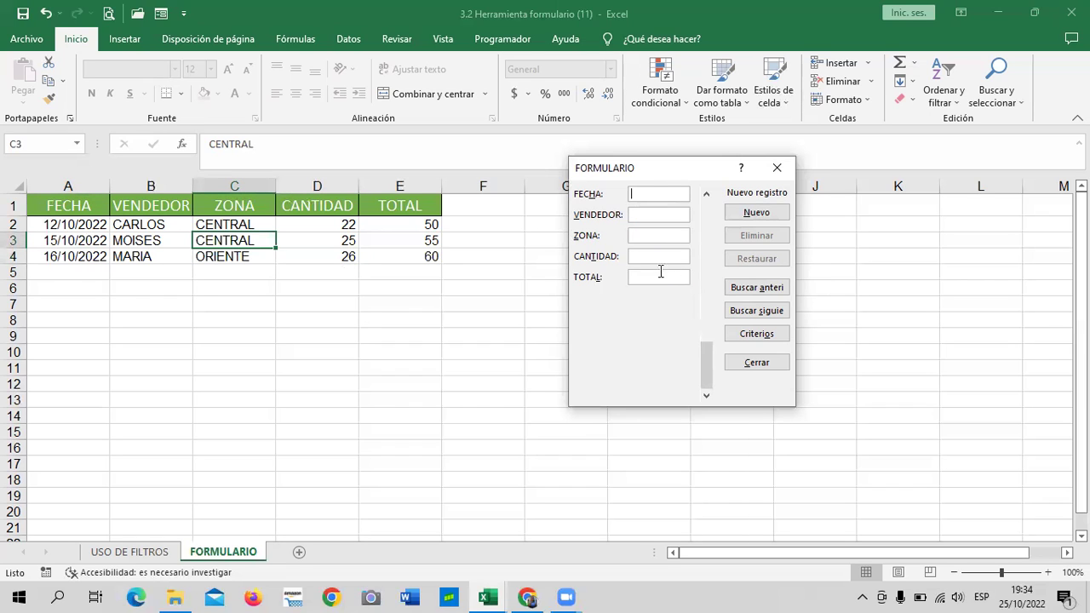
{"action": "left_click", "coordinate": [758, 363]}
{"action": "left_click", "coordinate": [625, 348]}
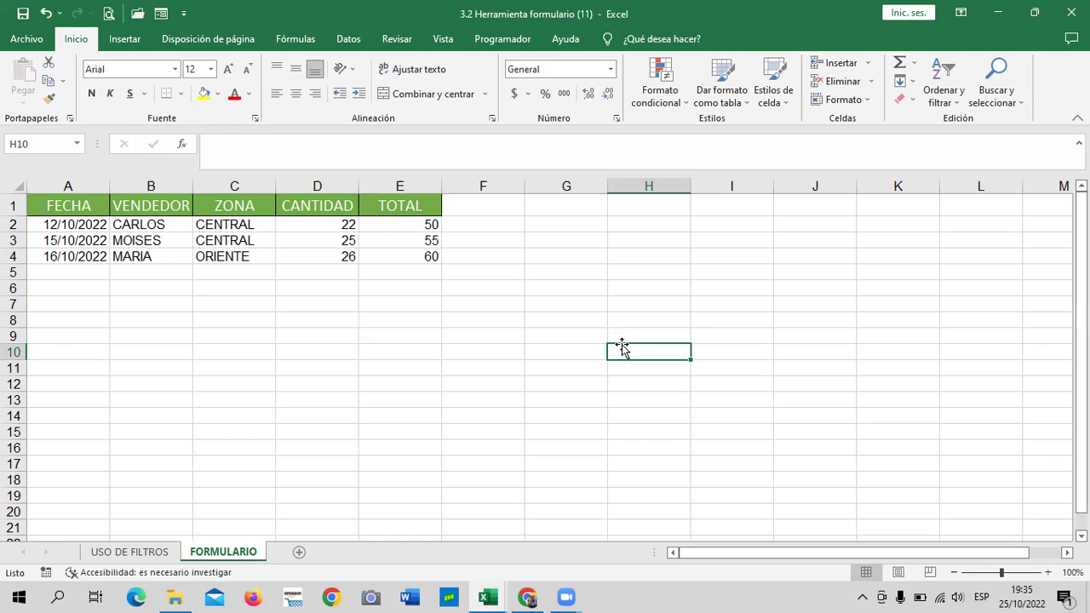
Step: Select the TOTAL column, checking the ribbon's insert options without inserting anything
{"action": "left_click", "coordinate": [527, 350]}
{"action": "left_click", "coordinate": [411, 176]}
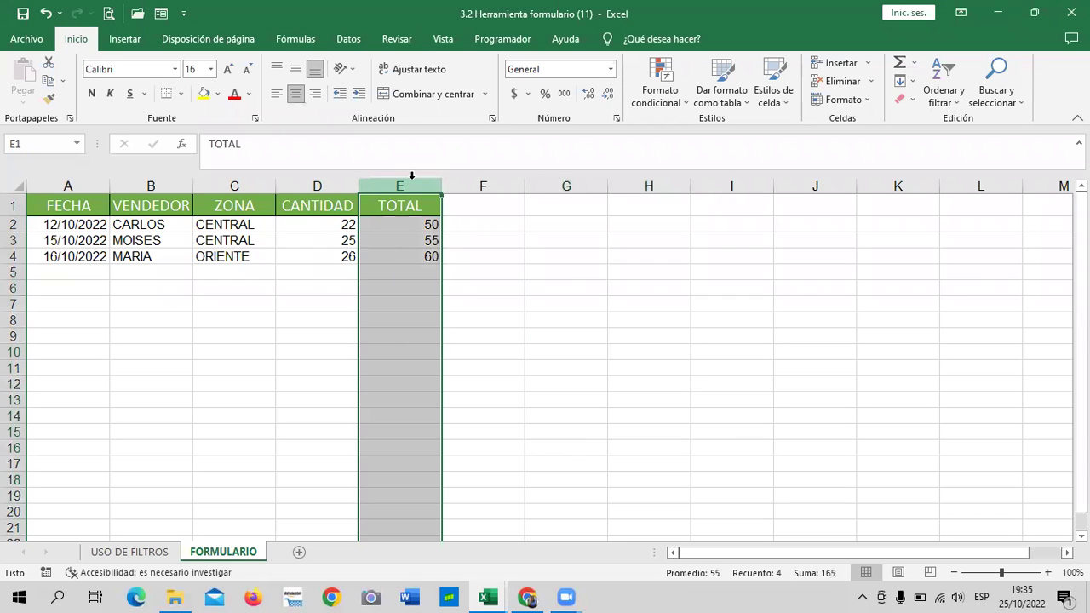
{"action": "left_click", "coordinate": [612, 288]}
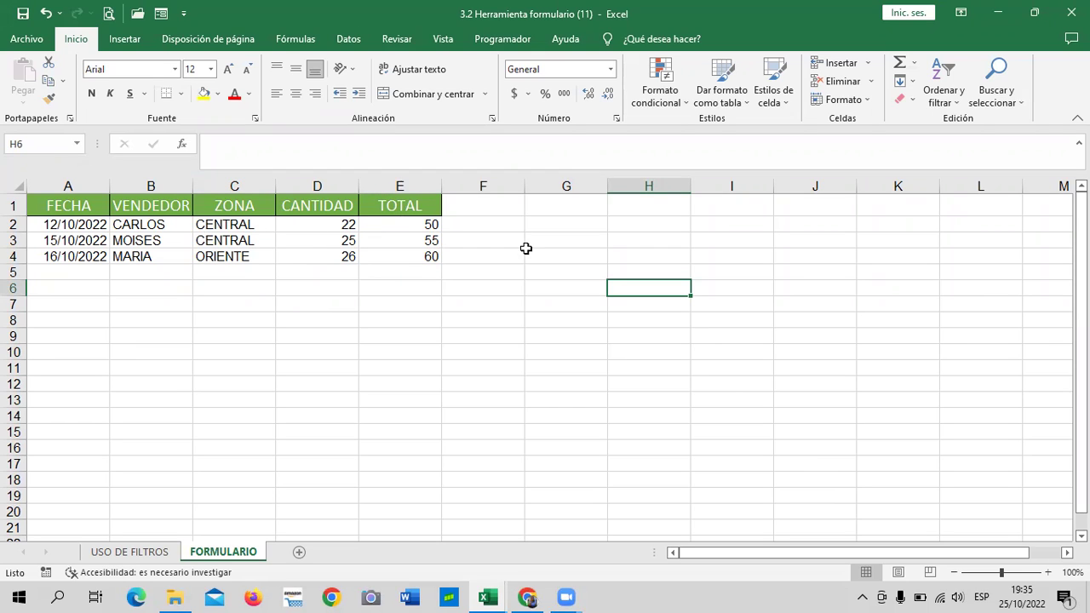
{"action": "left_click", "coordinate": [527, 252]}
{"action": "left_click", "coordinate": [316, 204]}
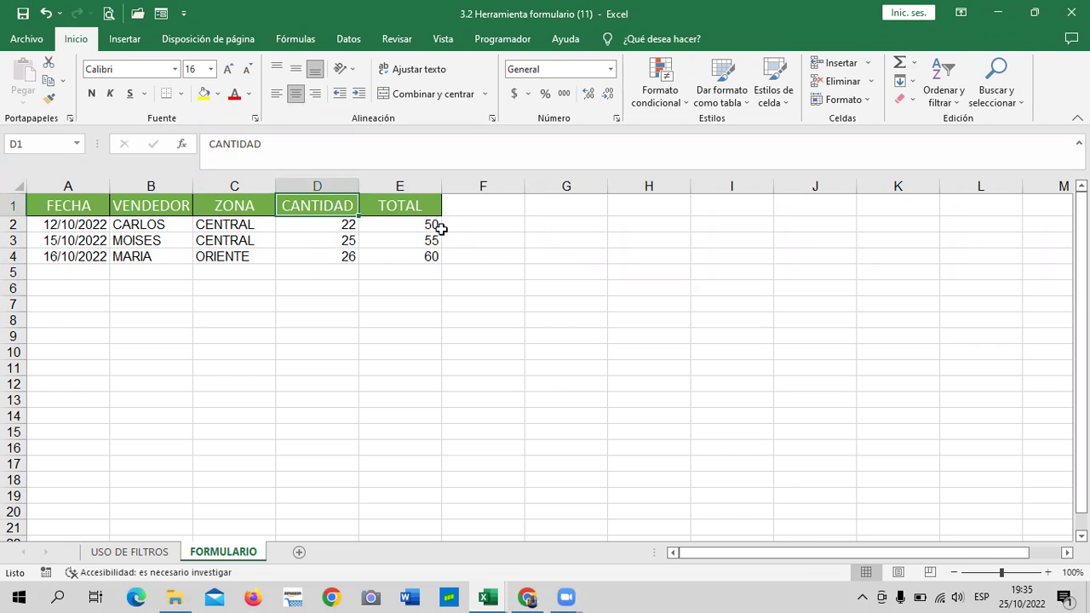
{"action": "left_click", "coordinate": [562, 252]}
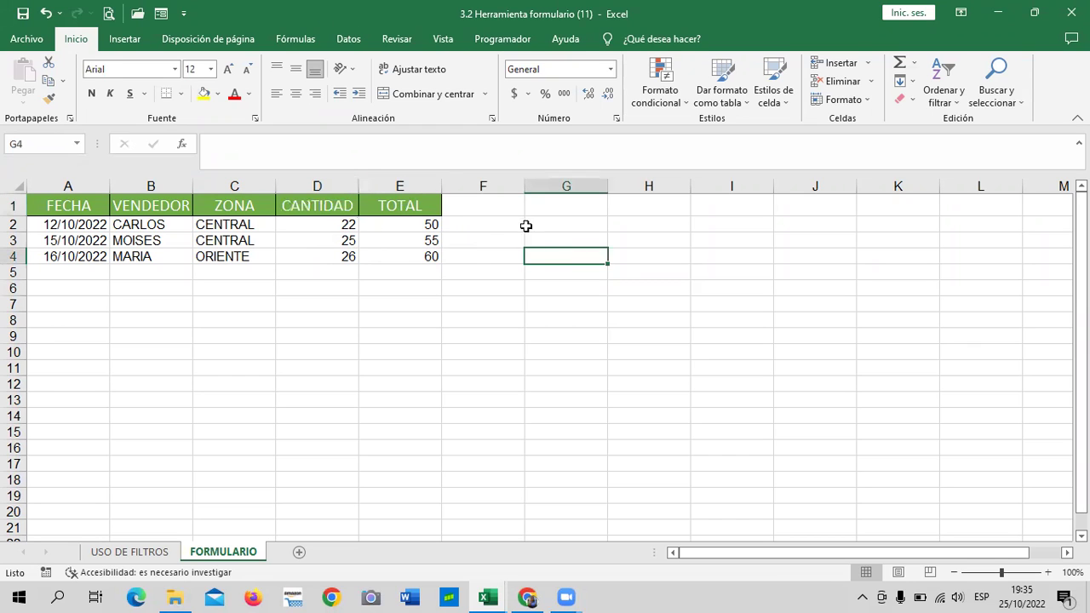
{"action": "left_click", "coordinate": [404, 182]}
{"action": "left_click", "coordinate": [617, 294]}
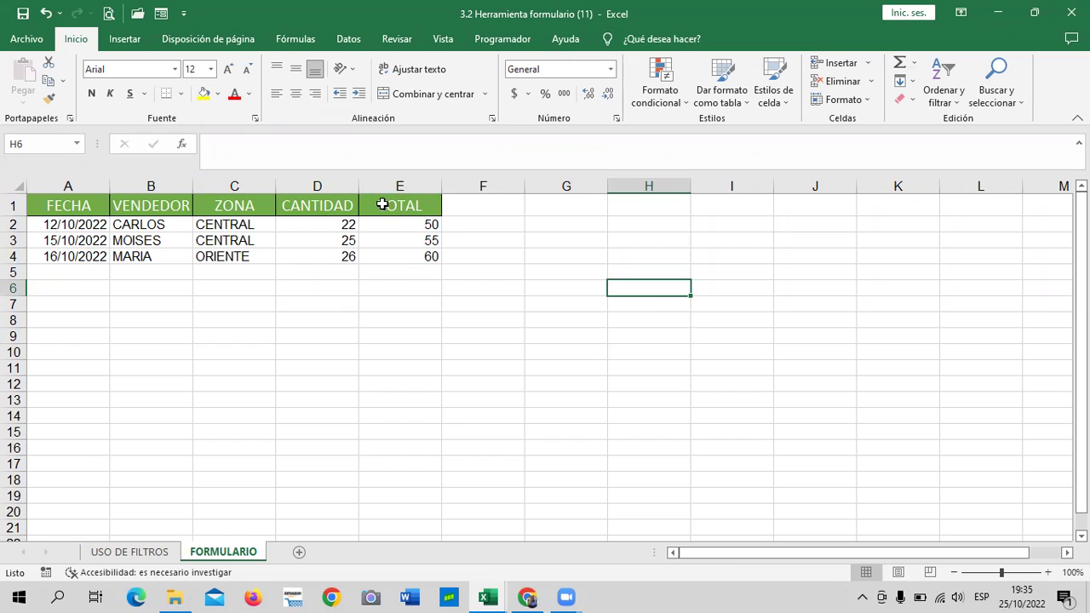
{"action": "left_click", "coordinate": [388, 183]}
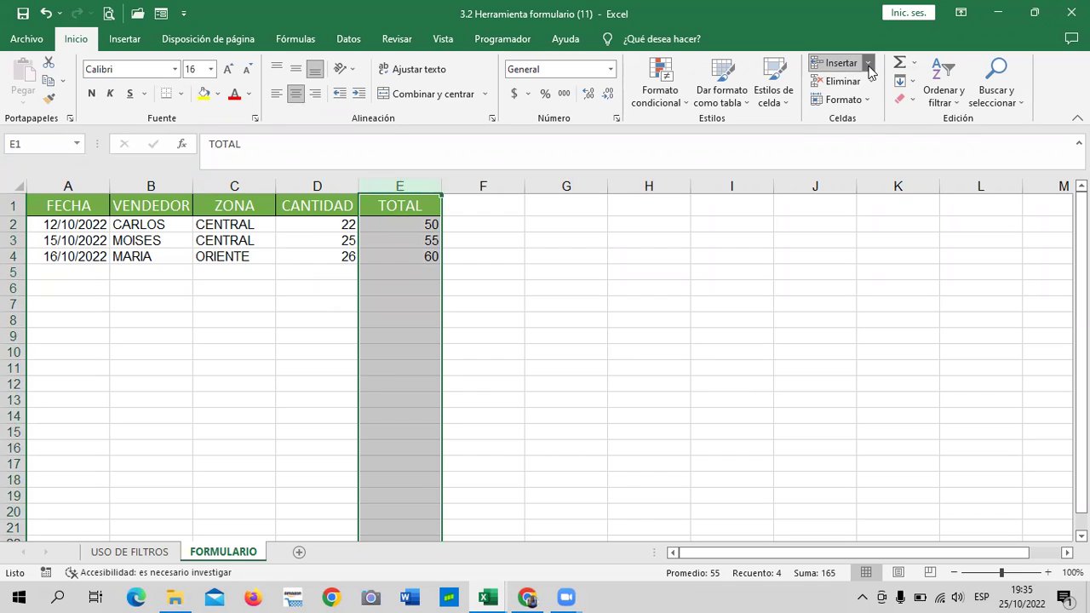
{"action": "left_click", "coordinate": [868, 64]}
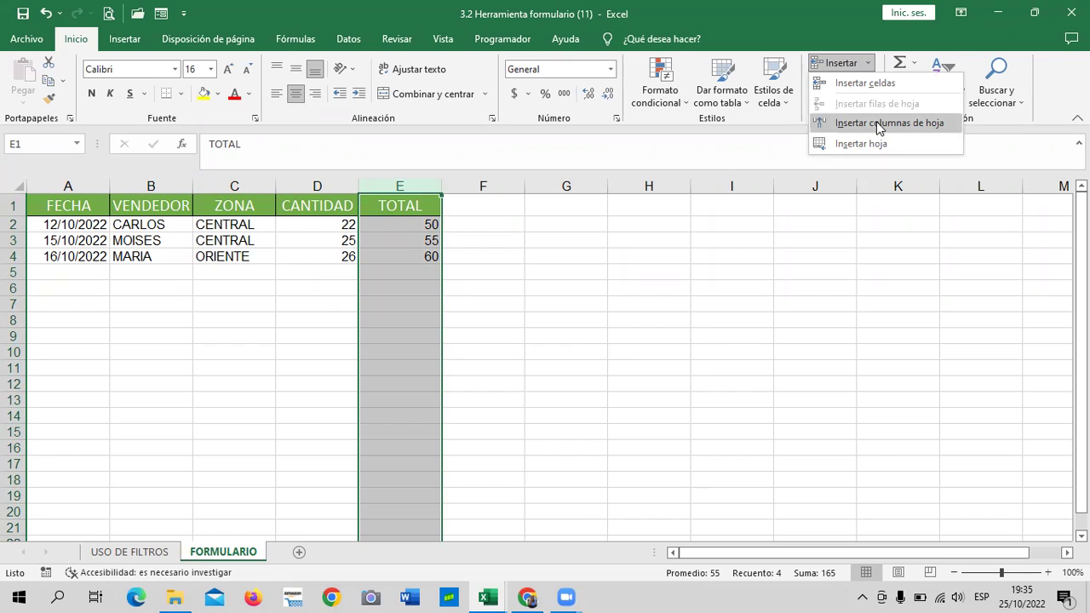
{"action": "left_click", "coordinate": [721, 312]}
{"action": "left_click", "coordinate": [709, 308]}
{"action": "left_click", "coordinate": [413, 184]}
Step: Insert a blank column before TOTAL so TOTAL shifts to column F
{"action": "right_click", "coordinate": [410, 284]}
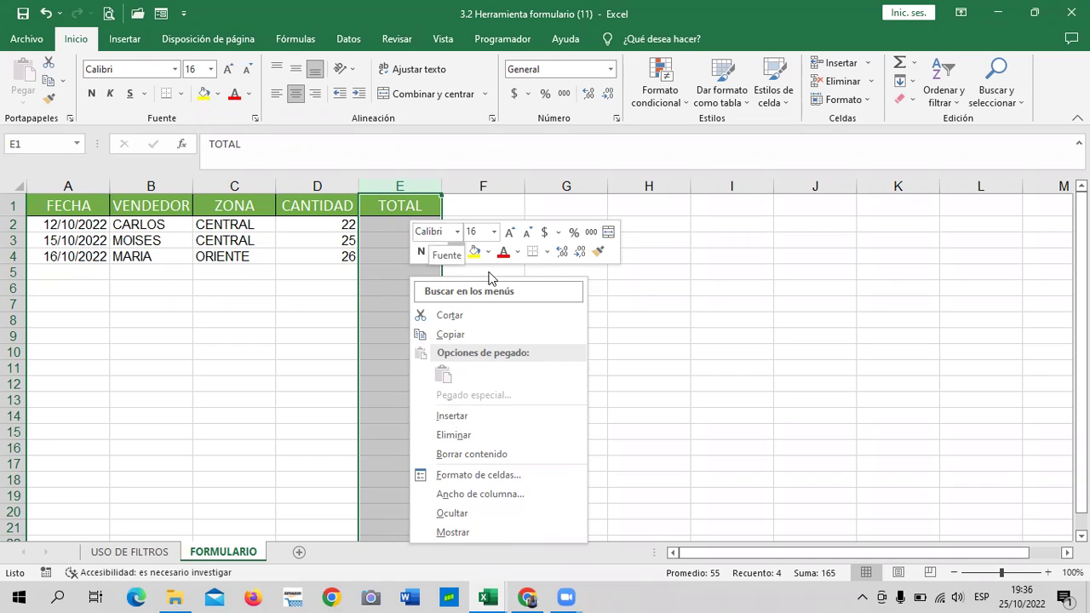
{"action": "left_click", "coordinate": [483, 417]}
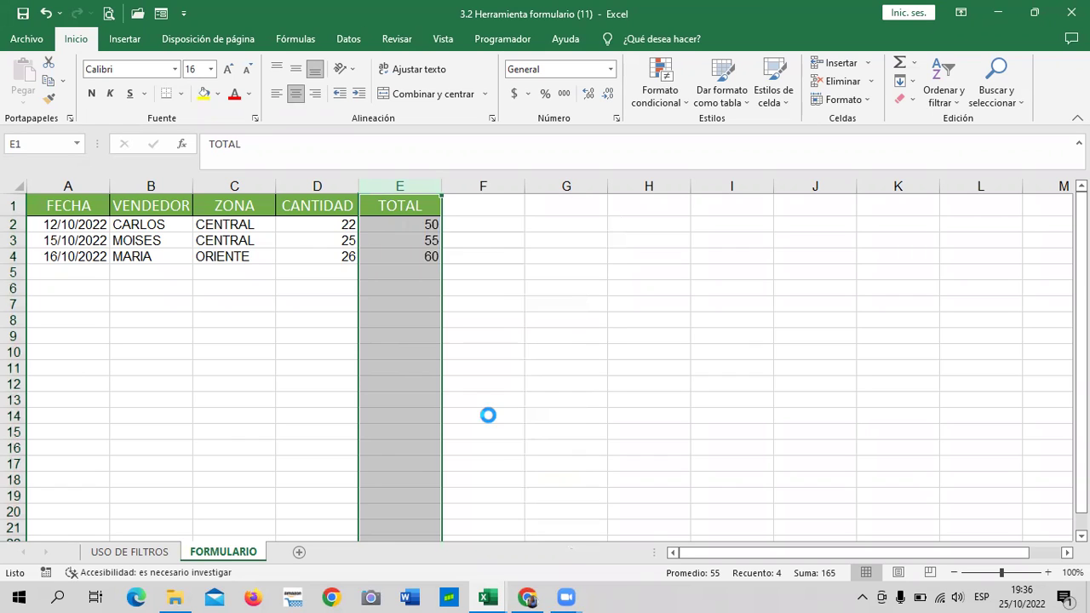
{"action": "left_click", "coordinate": [588, 382]}
{"action": "left_click", "coordinate": [605, 298]}
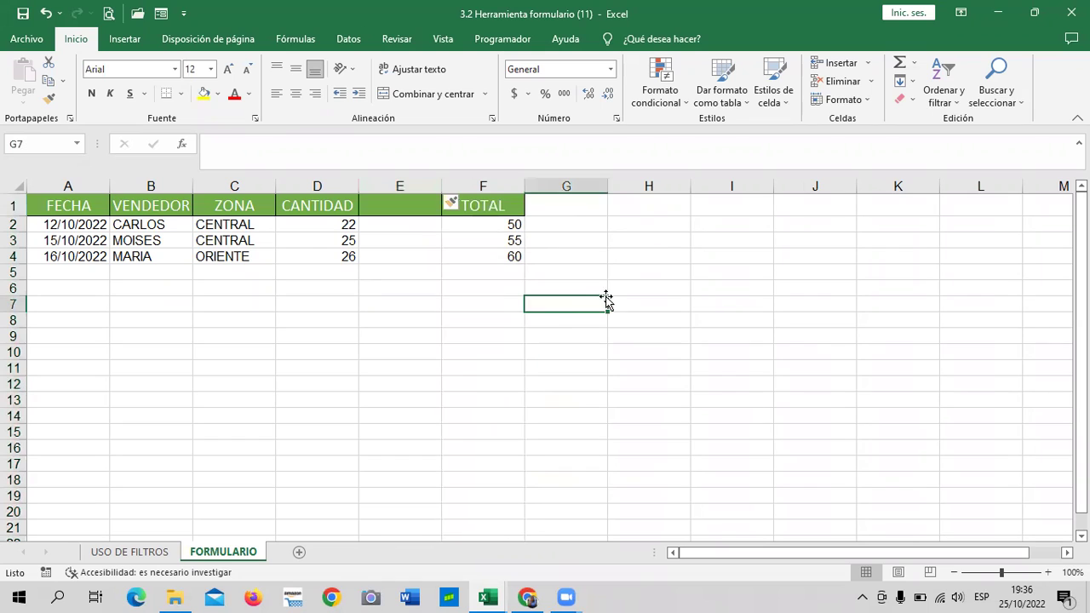
{"action": "left_click", "coordinate": [492, 182]}
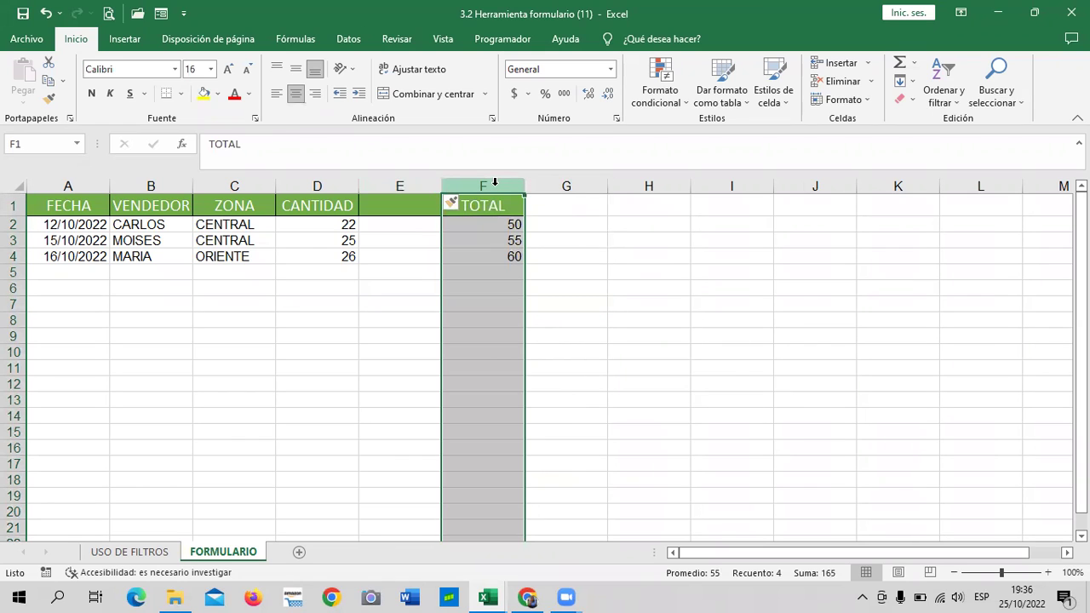
{"action": "left_click", "coordinate": [306, 380]}
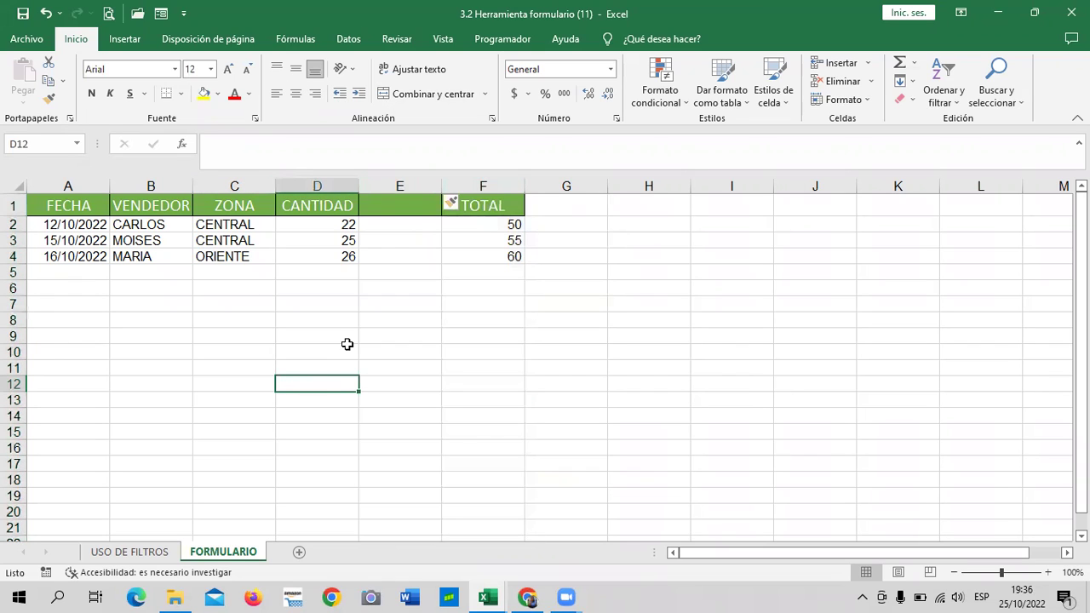
{"action": "left_click", "coordinate": [486, 182]}
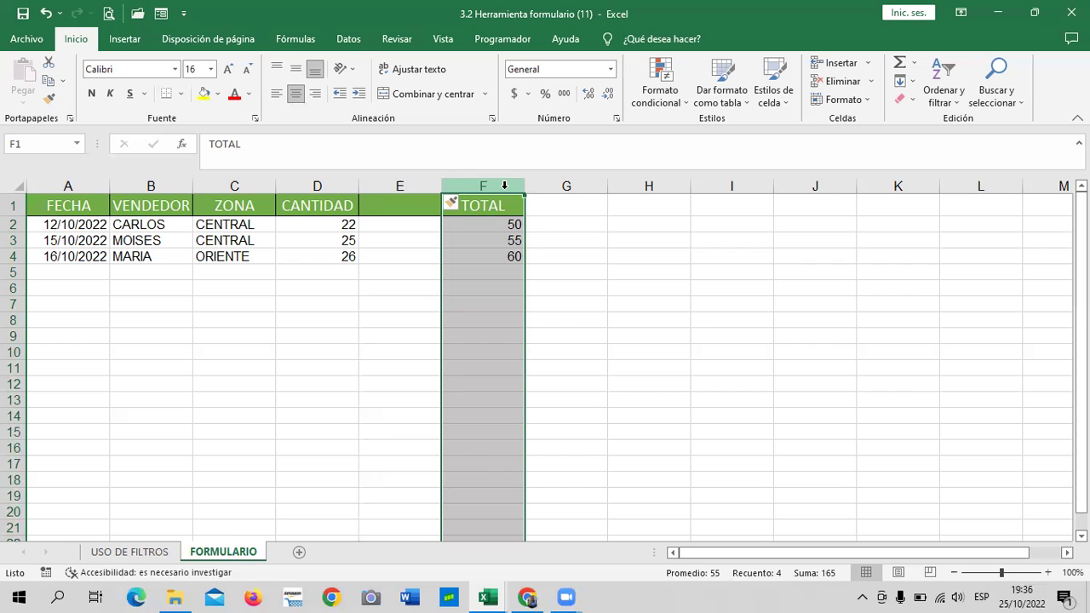
{"action": "left_click", "coordinate": [629, 353]}
{"action": "left_click", "coordinate": [486, 178]}
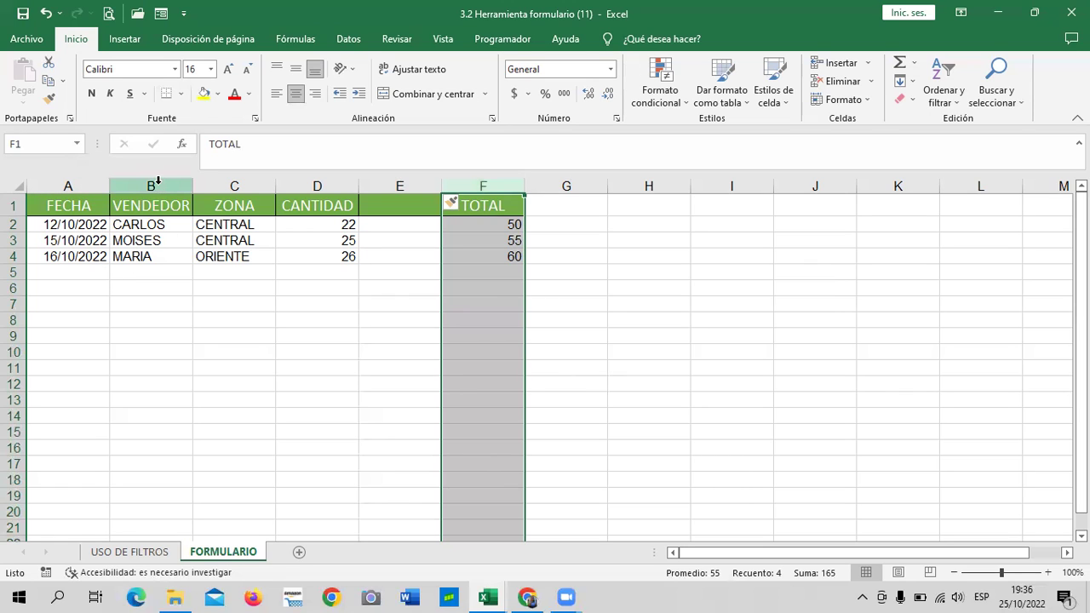
Step: Select the whole VENDEDOR column
{"action": "left_click", "coordinate": [264, 375]}
{"action": "left_click", "coordinate": [155, 180]}
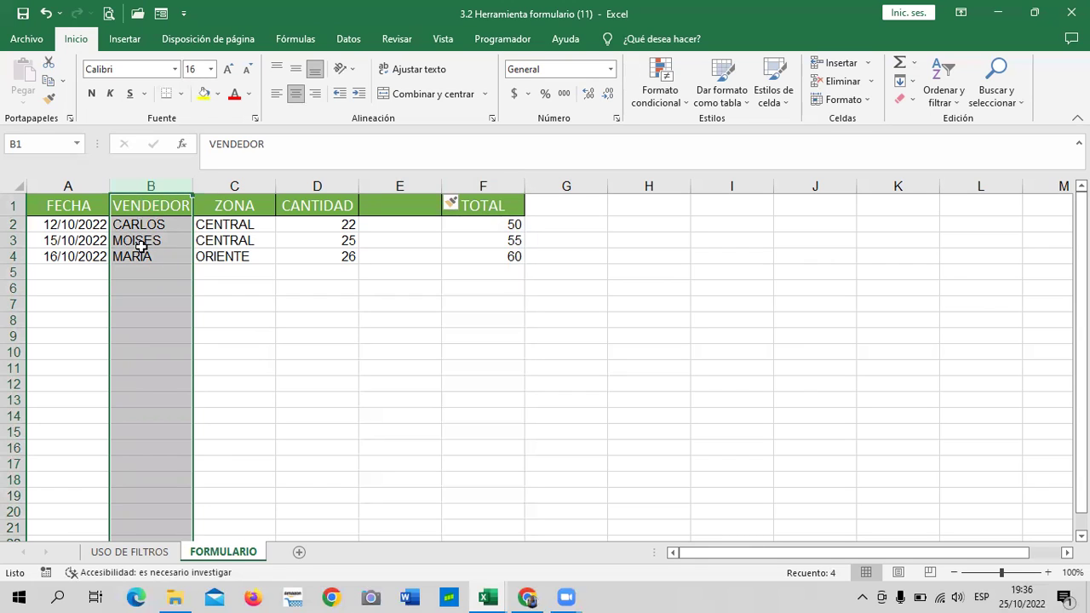
{"action": "left_click", "coordinate": [433, 393]}
{"action": "left_click", "coordinate": [133, 199]}
{"action": "left_click", "coordinate": [319, 430]}
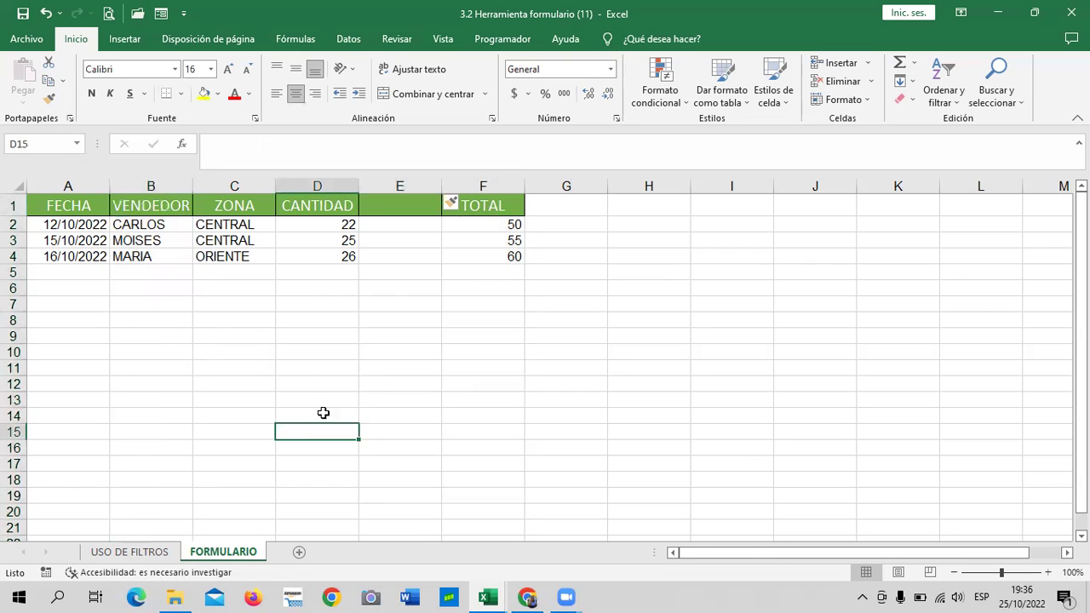
{"action": "left_click", "coordinate": [171, 186]}
Step: Insert a blank column before VENDEDOR and head it CODIGO
{"action": "right_click", "coordinate": [171, 188]}
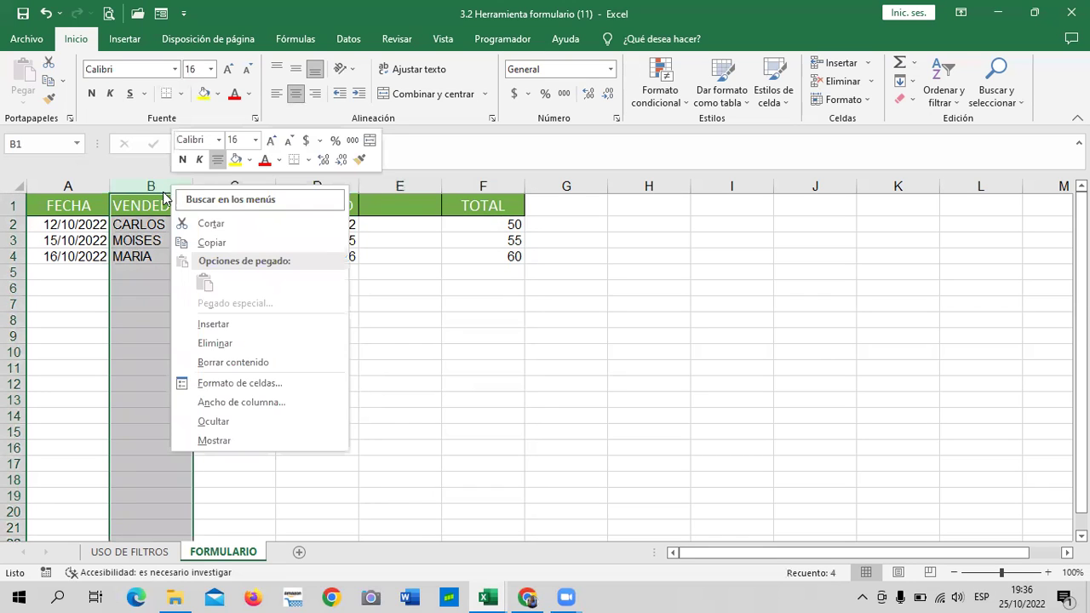
{"action": "left_click", "coordinate": [236, 324]}
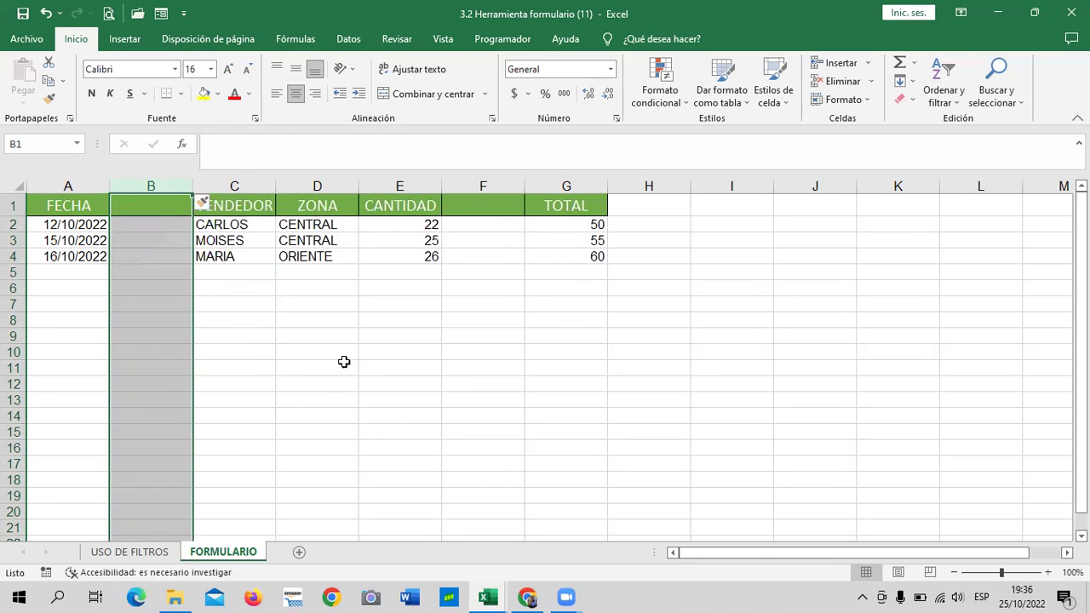
{"action": "left_click", "coordinate": [381, 353]}
{"action": "left_click", "coordinate": [145, 210]}
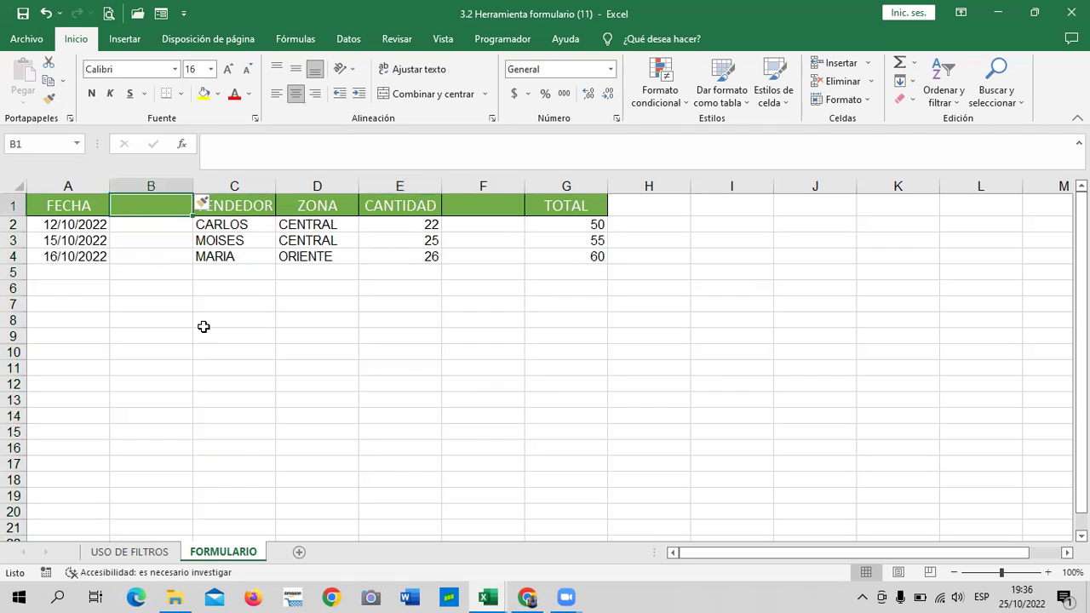
{"action": "left_click", "coordinate": [366, 352]}
{"action": "left_click", "coordinate": [133, 201]}
{"action": "type", "text": "CODIGO"}
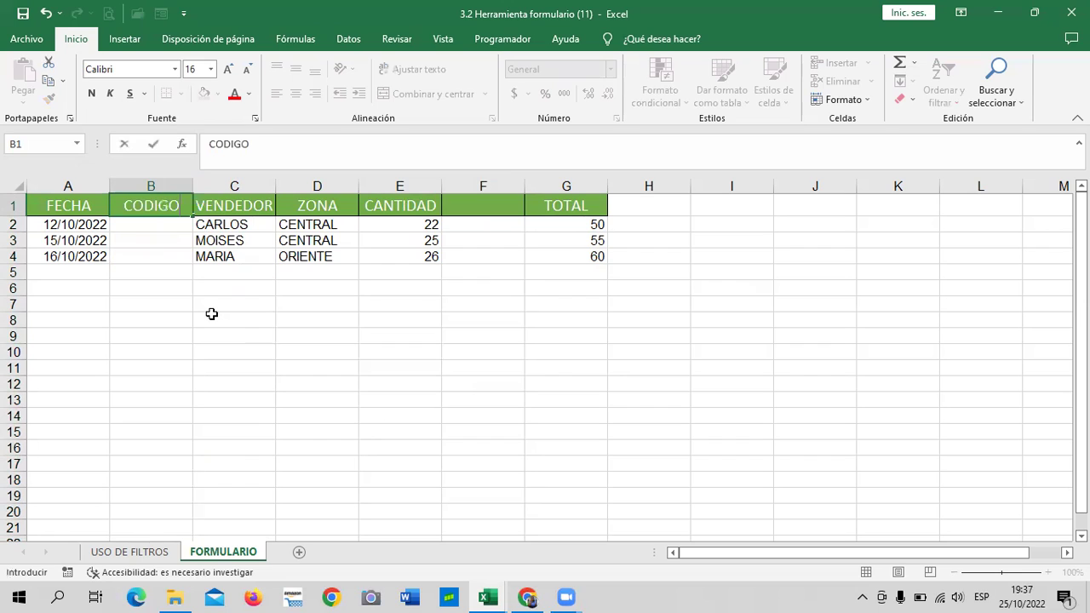
{"action": "left_click", "coordinate": [253, 366]}
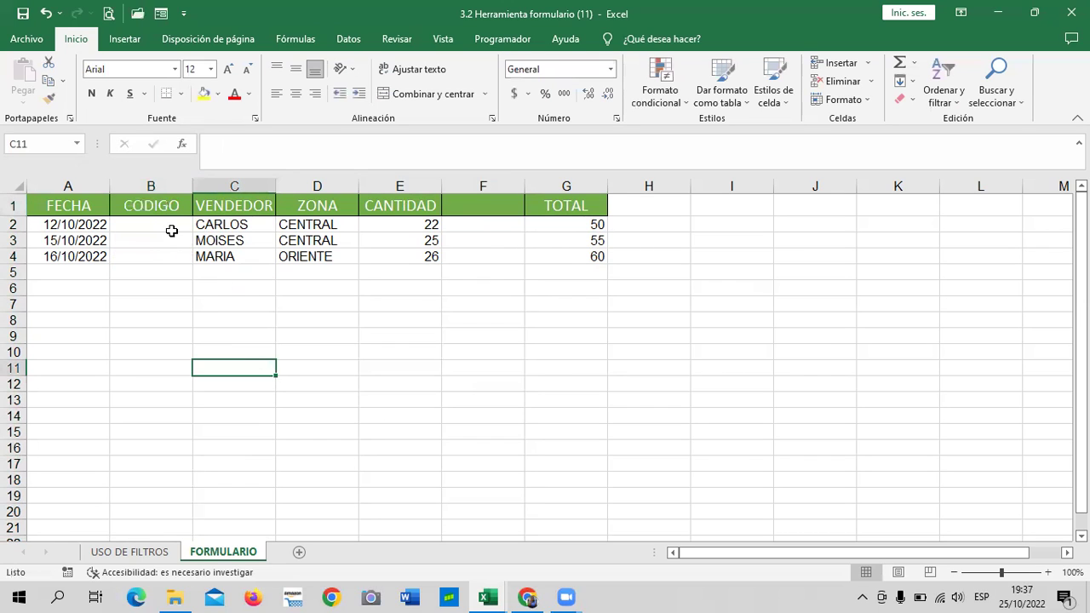
Step: Enter the codes 123C, 123M and 123M in B2:B4
{"action": "left_click", "coordinate": [165, 224]}
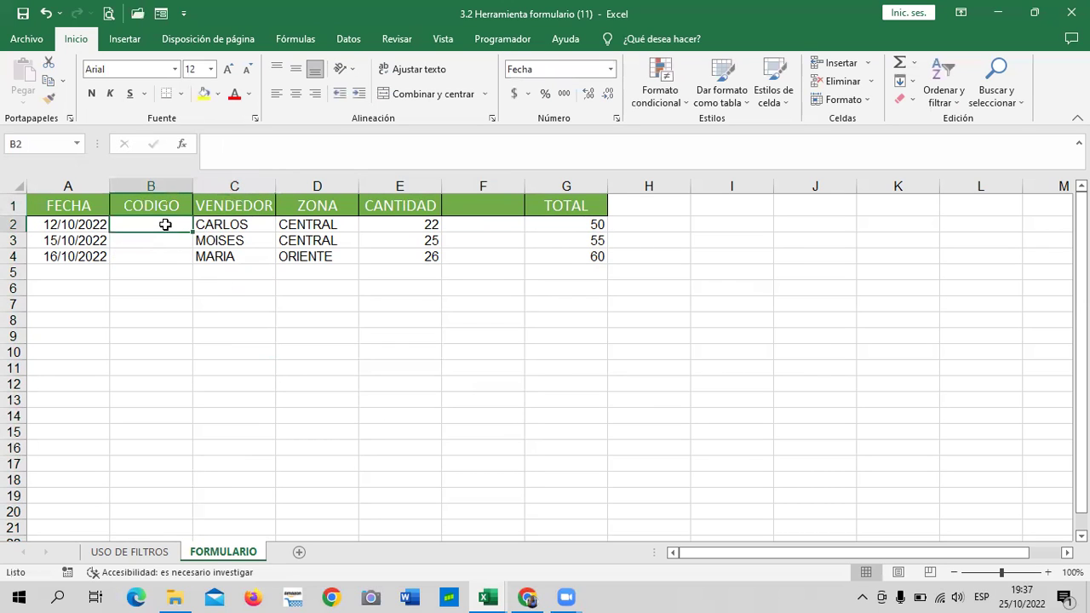
{"action": "type", "text": "123C"}
{"action": "key", "text": "Return"}
{"action": "type", "text": "123M"}
{"action": "key", "text": "Return"}
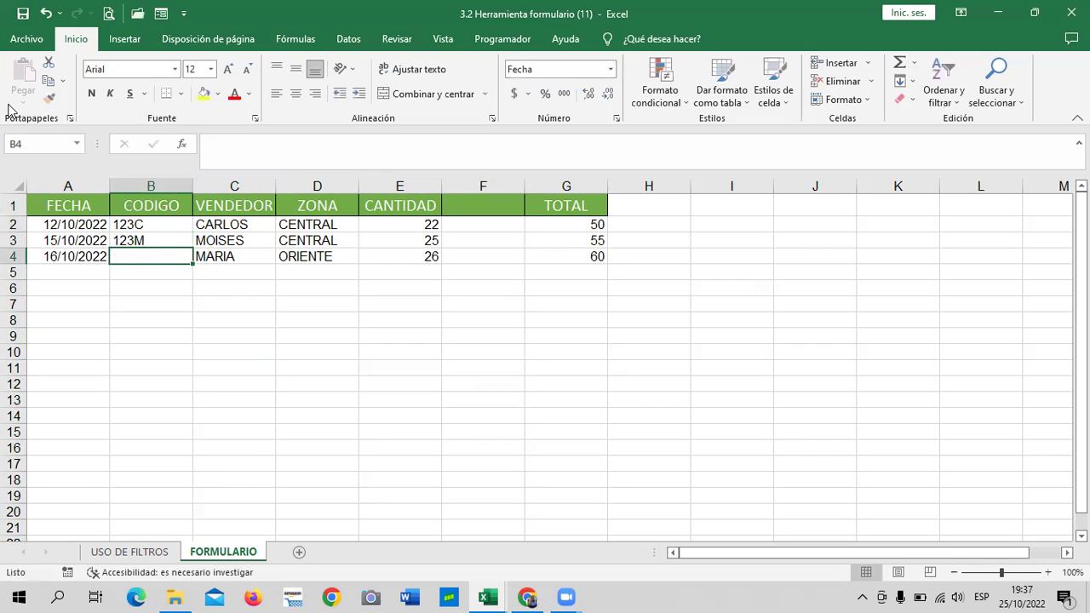
{"action": "type", "text": "123M"}
{"action": "key", "text": "Return"}
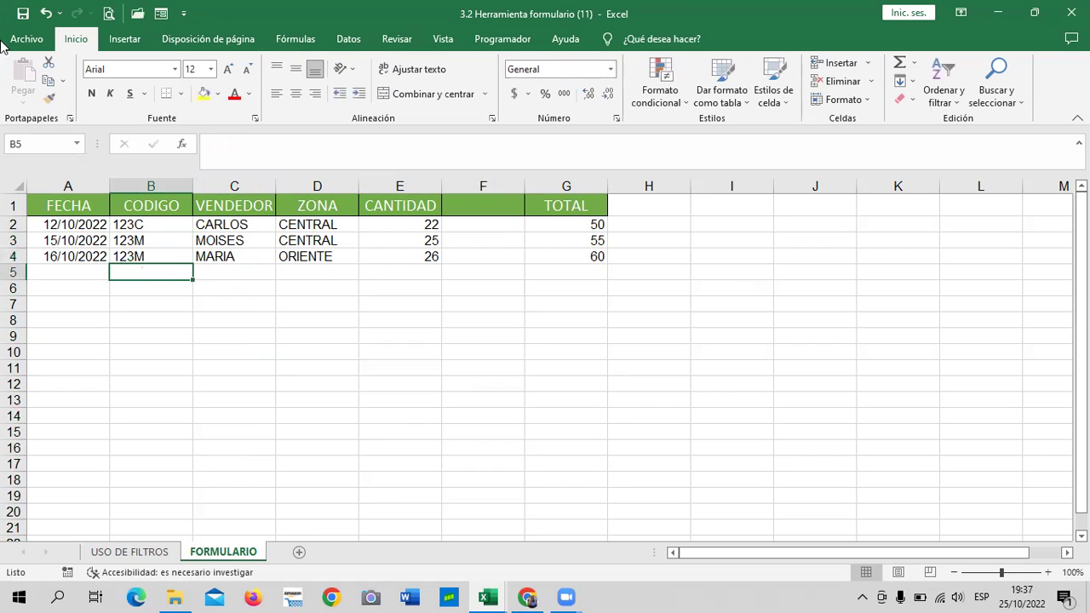
{"action": "left_click", "coordinate": [558, 383]}
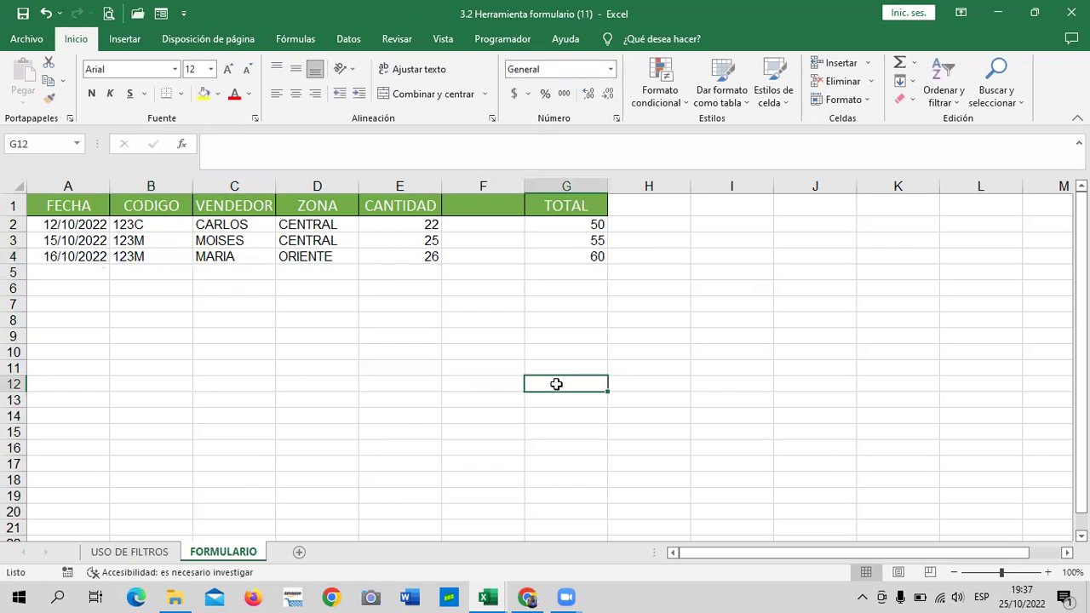
{"action": "left_click", "coordinate": [488, 201]}
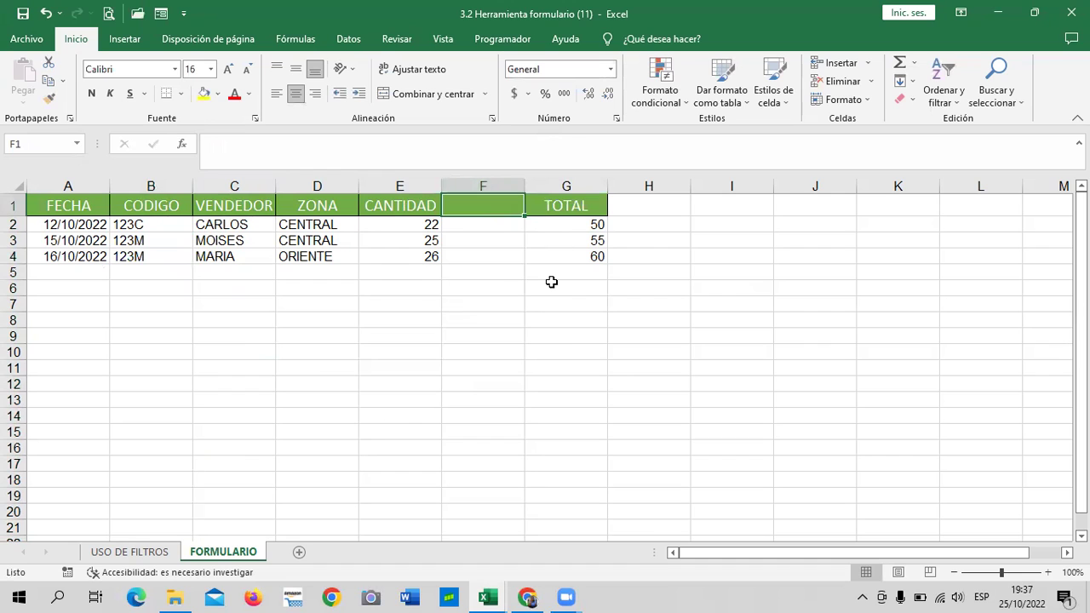
{"action": "left_click", "coordinate": [298, 256]}
{"action": "left_click", "coordinate": [296, 239]}
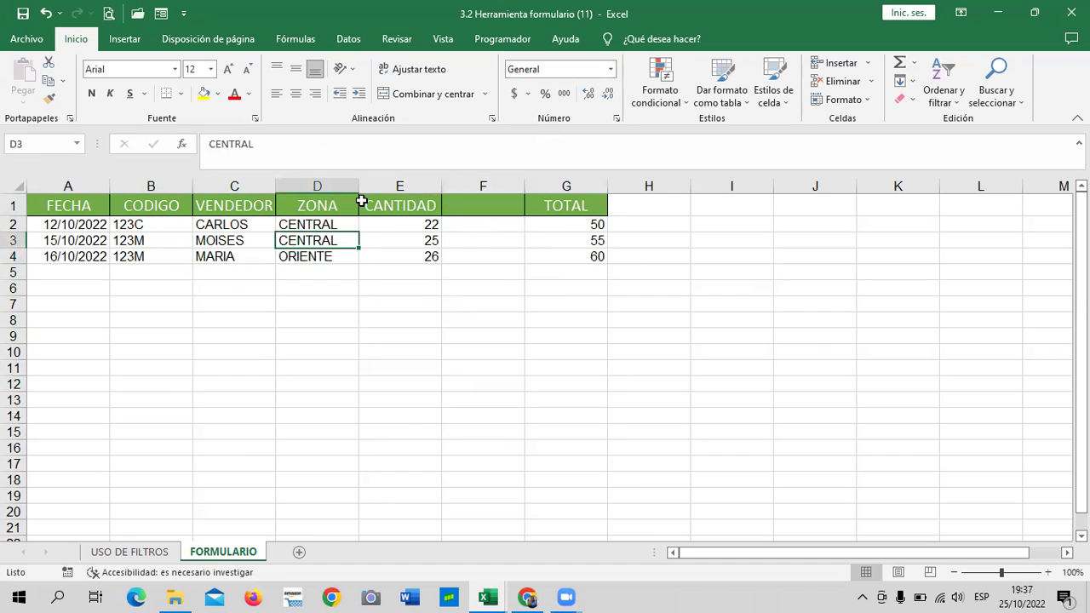
{"action": "left_click", "coordinate": [161, 13]}
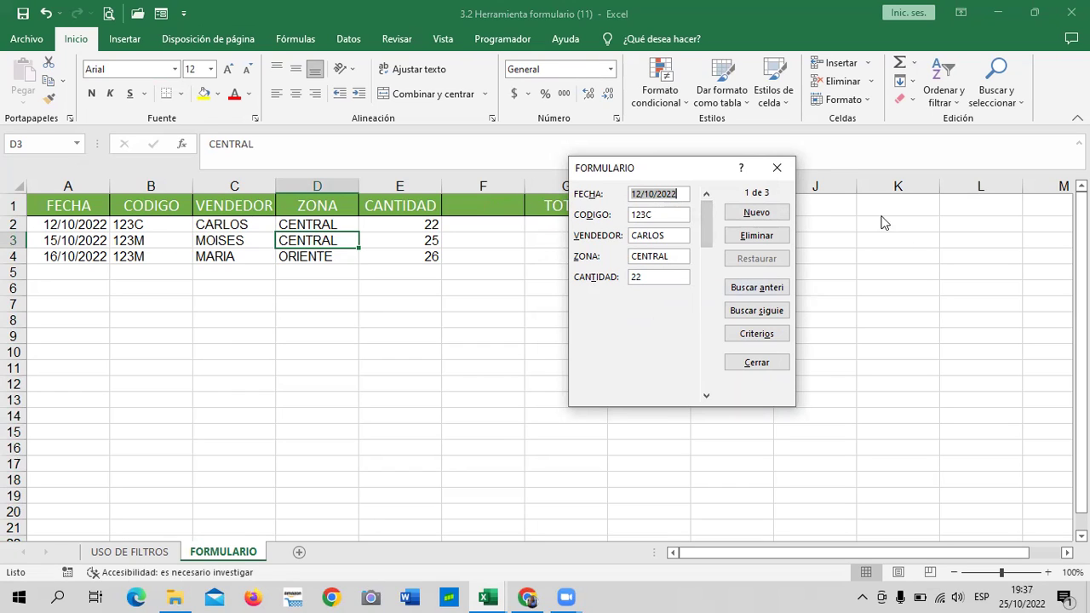
{"action": "left_click", "coordinate": [746, 365]}
{"action": "left_click", "coordinate": [842, 305]}
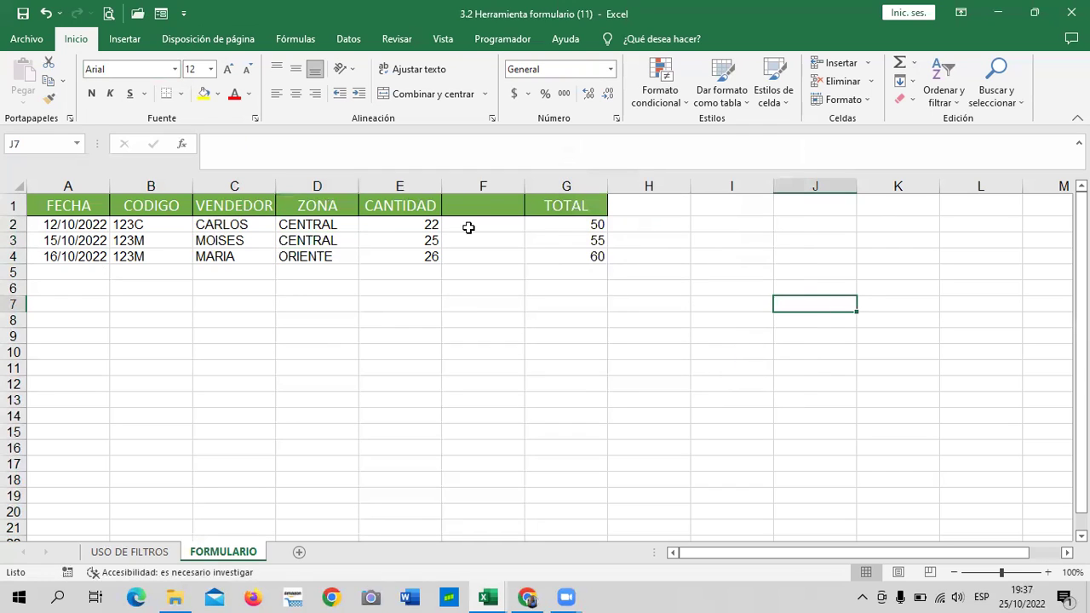
{"action": "left_click", "coordinate": [491, 207]}
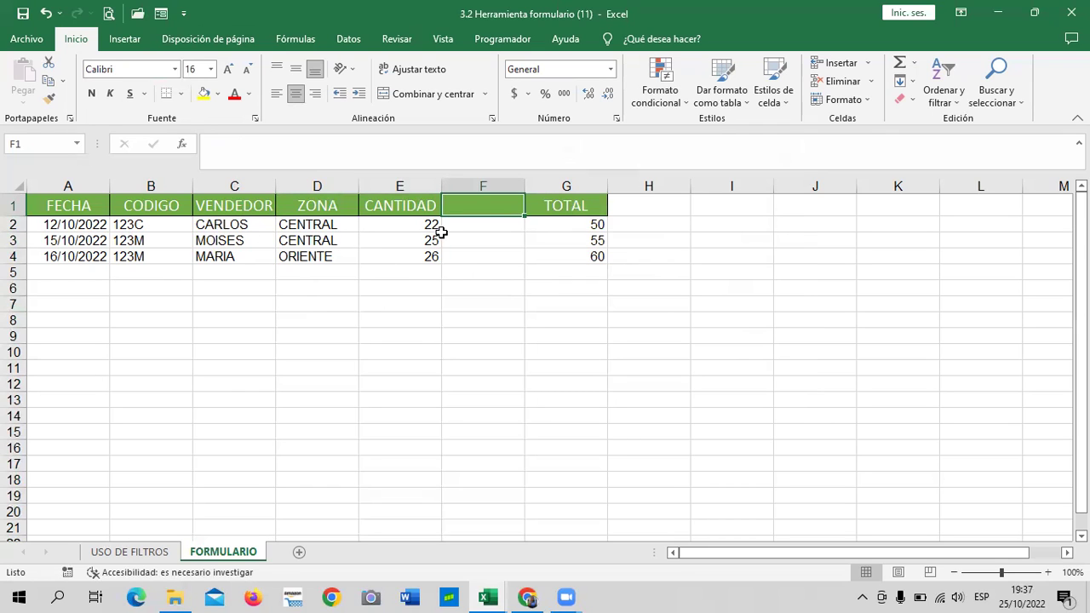
{"action": "left_click", "coordinate": [582, 303]}
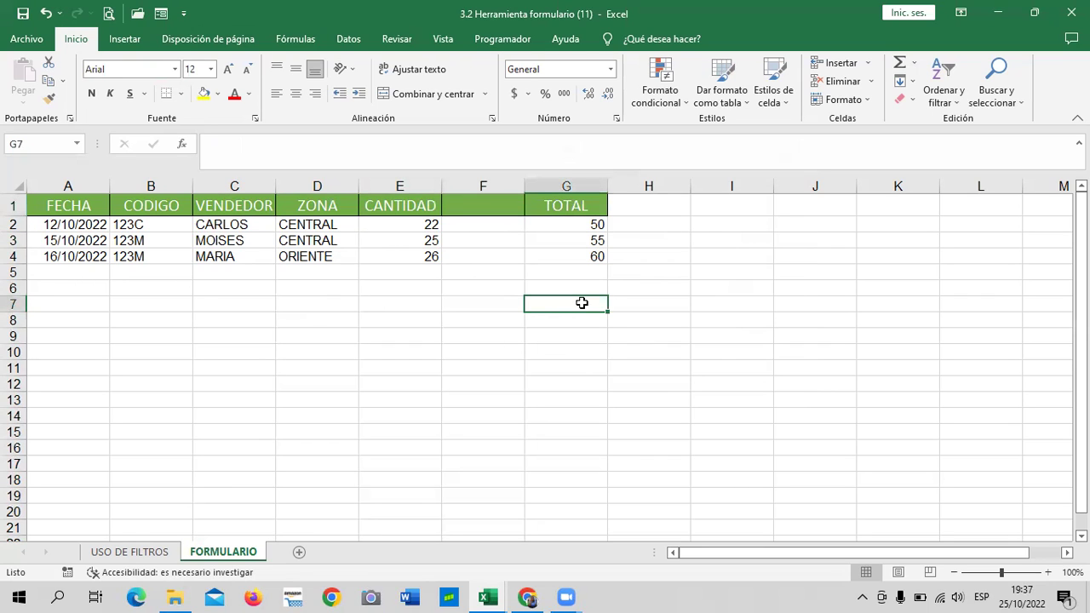
{"action": "left_click", "coordinate": [432, 349]}
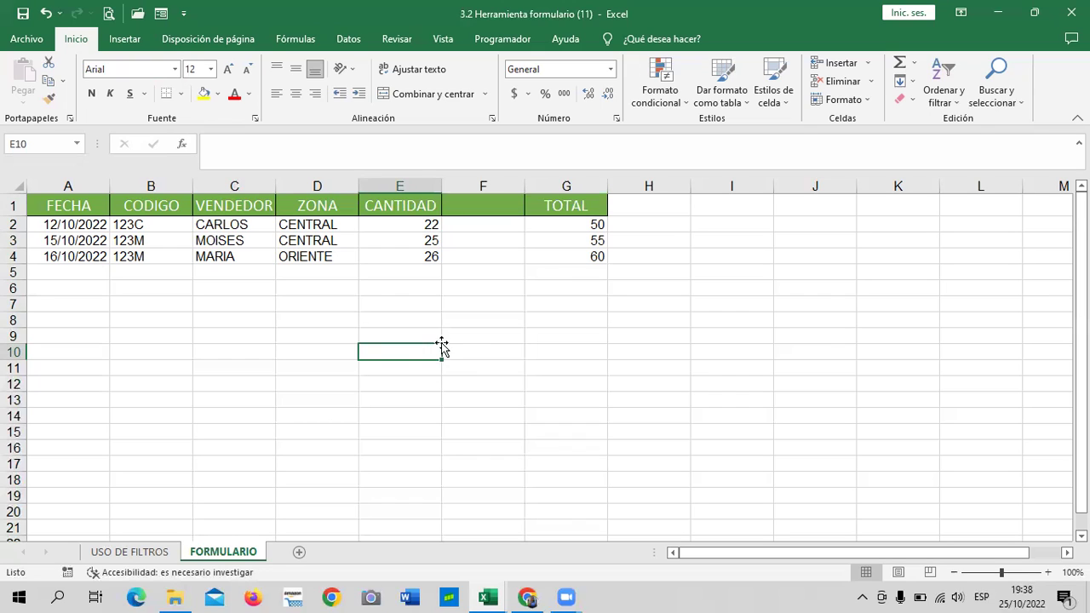
{"action": "left_click", "coordinate": [622, 324]}
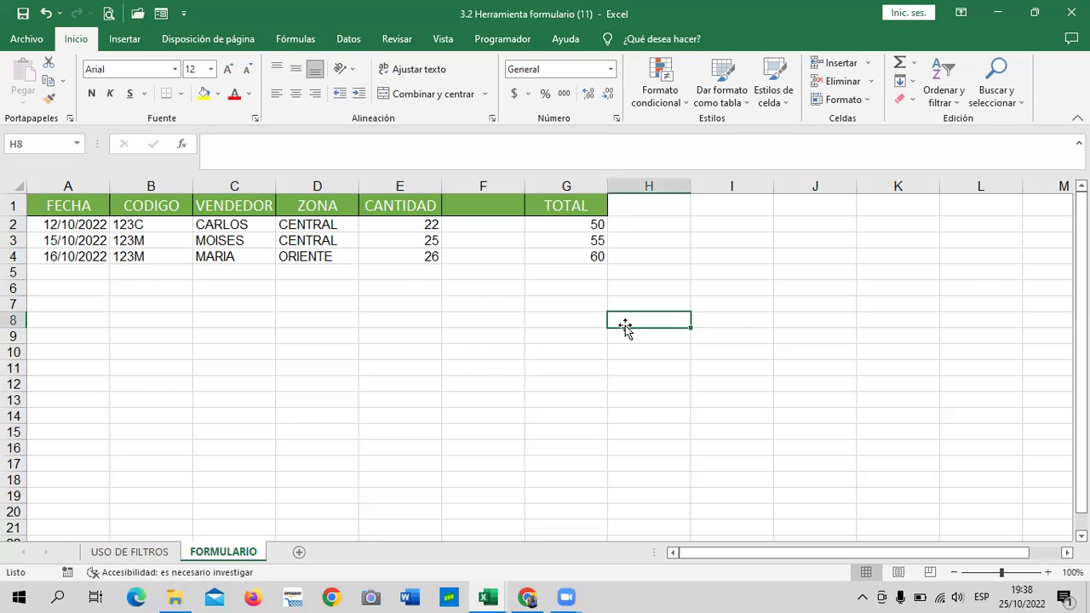
{"action": "left_click", "coordinate": [308, 240]}
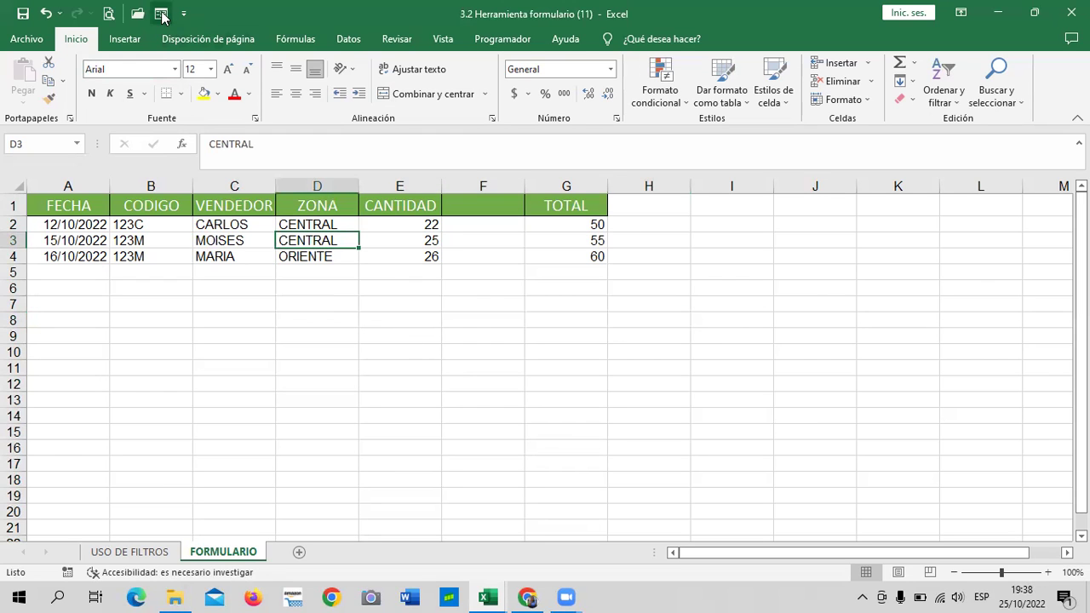
{"action": "left_click", "coordinate": [161, 16]}
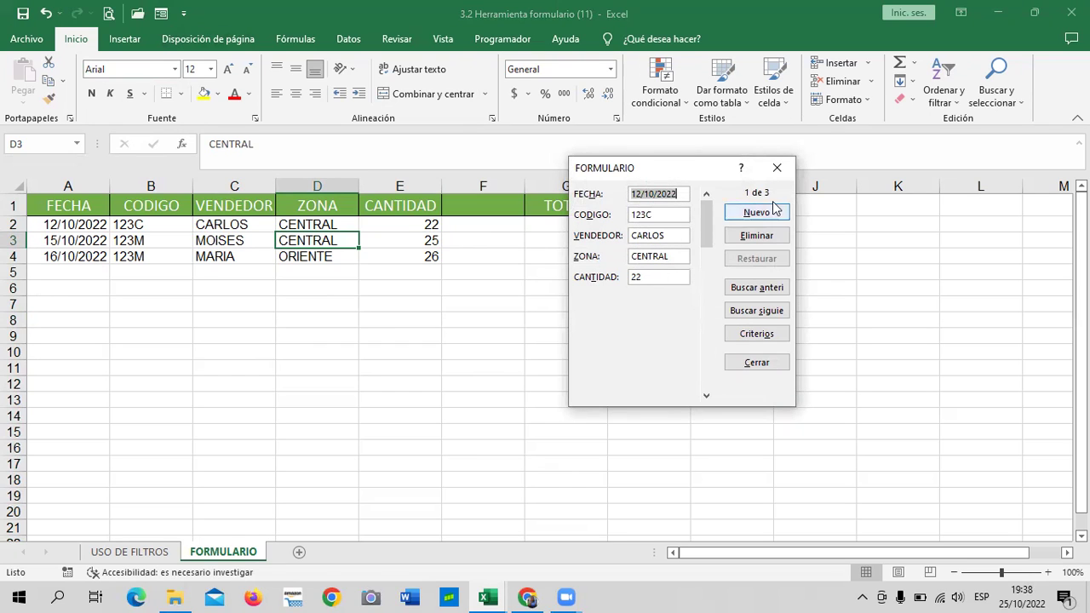
{"action": "left_click", "coordinate": [755, 365]}
{"action": "left_click", "coordinate": [716, 304]}
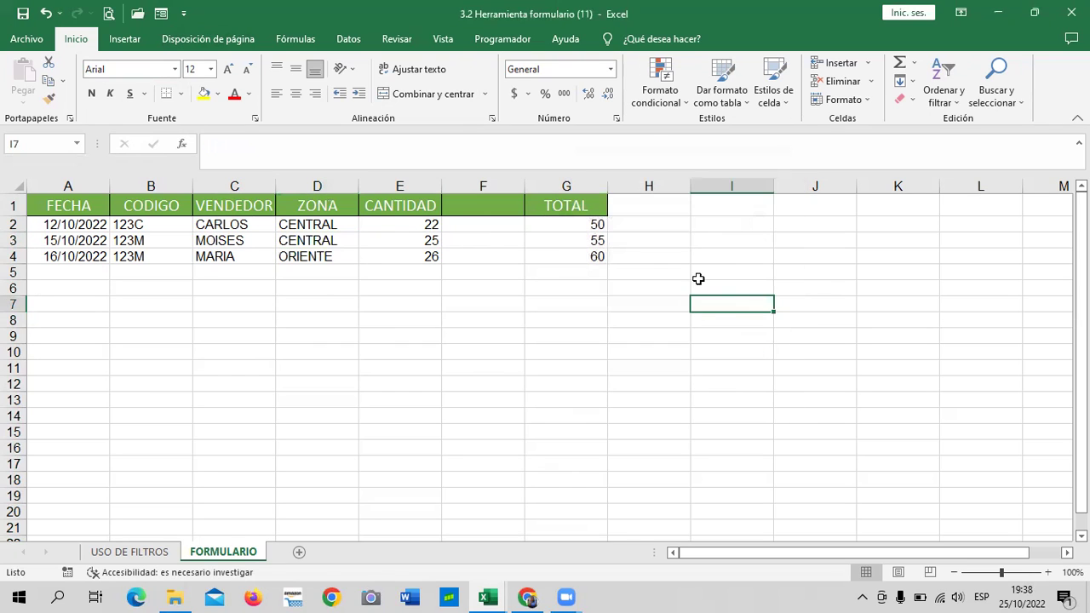
{"action": "left_click", "coordinate": [392, 220]}
{"action": "left_click", "coordinate": [397, 258]}
Step: Rename the CANTIDAD header to PRECIO and label F1 as IVA
{"action": "left_click", "coordinate": [401, 225]}
{"action": "left_click_drag", "start_coordinate": [399, 262], "coordinate": [399, 268]}
{"action": "left_click", "coordinate": [400, 208]}
{"action": "type", "text": "P"}
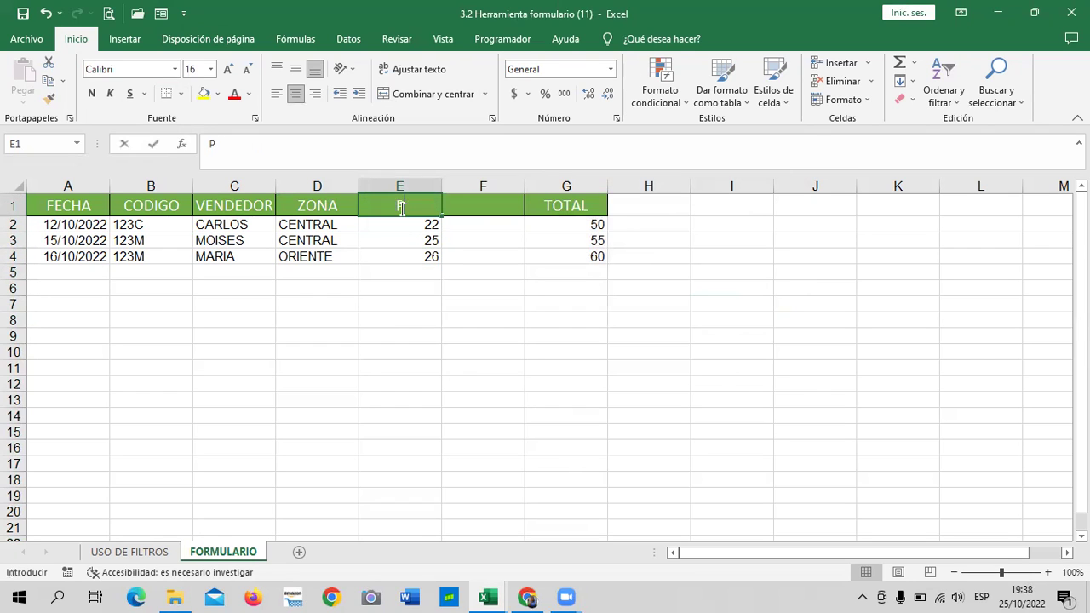
{"action": "type", "text": "RECIO"}
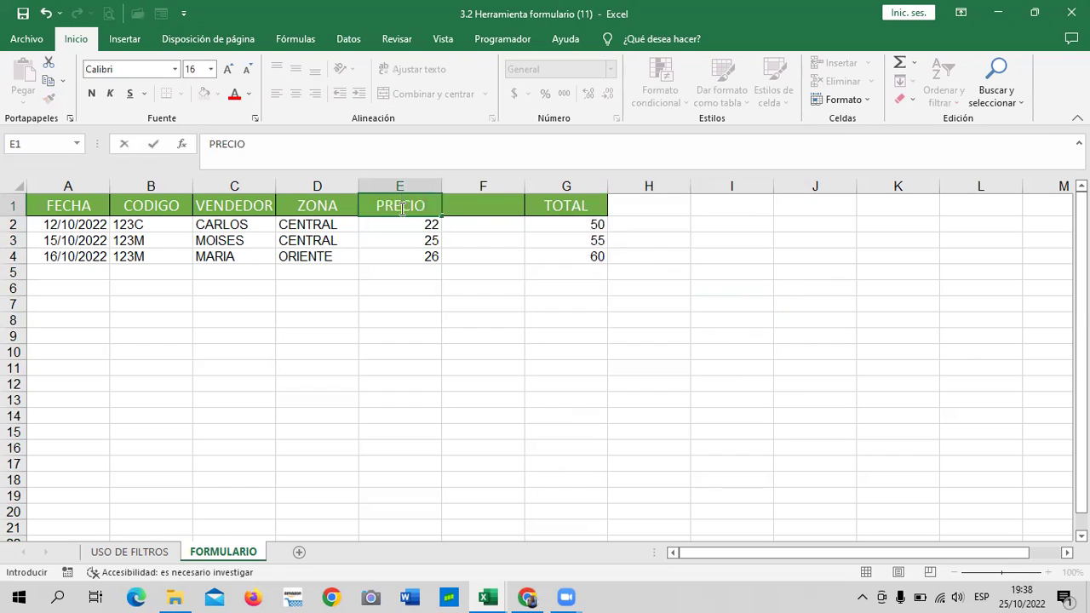
{"action": "left_click", "coordinate": [546, 323]}
{"action": "left_click", "coordinate": [481, 207]}
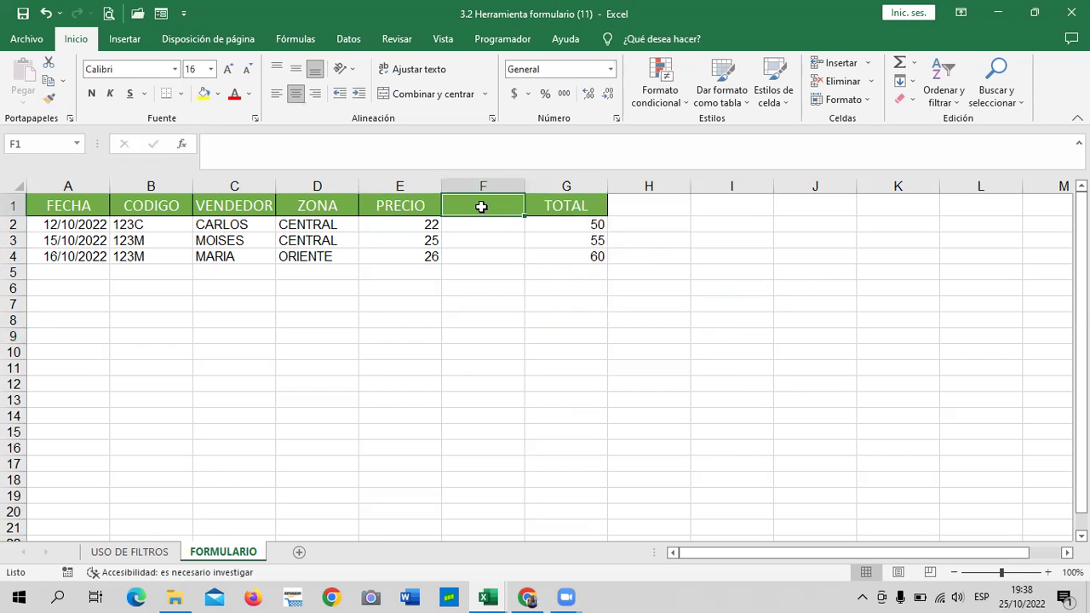
{"action": "type", "text": "IVA"}
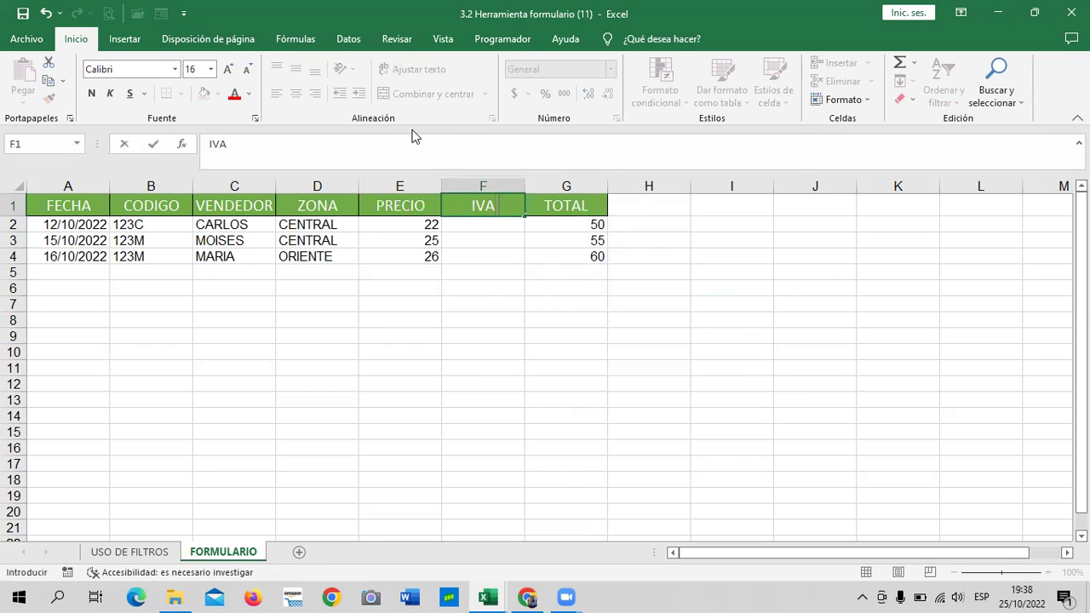
{"action": "left_click", "coordinate": [645, 362]}
Step: Clear the old TOTAL values 50, 55 and 60
{"action": "left_click", "coordinate": [570, 206]}
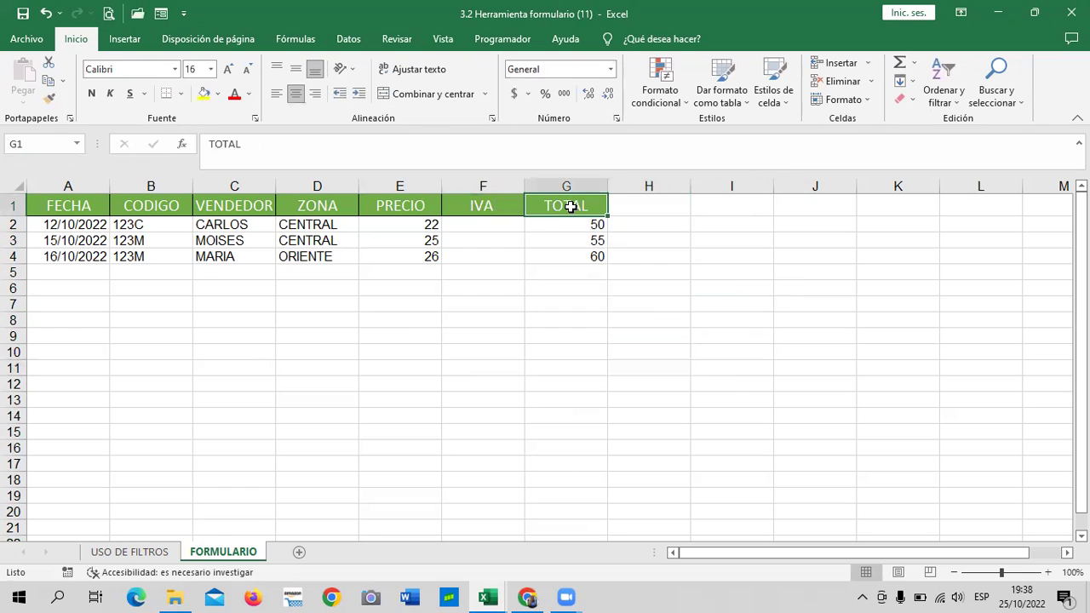
{"action": "left_click", "coordinate": [647, 288]}
{"action": "left_click_drag", "start_coordinate": [575, 225], "coordinate": [582, 264]}
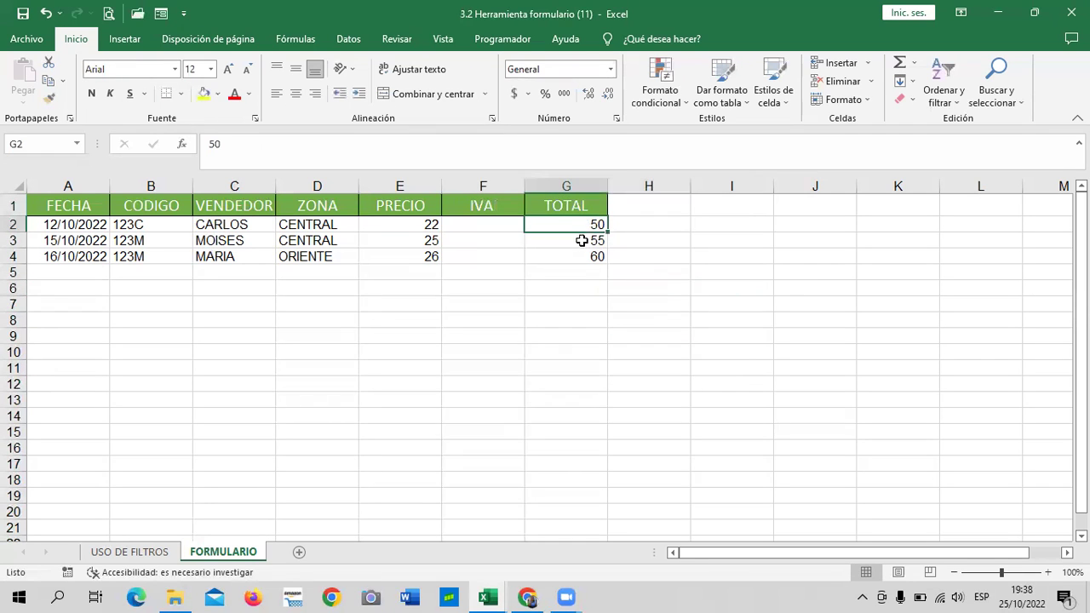
{"action": "key", "text": "Delete"}
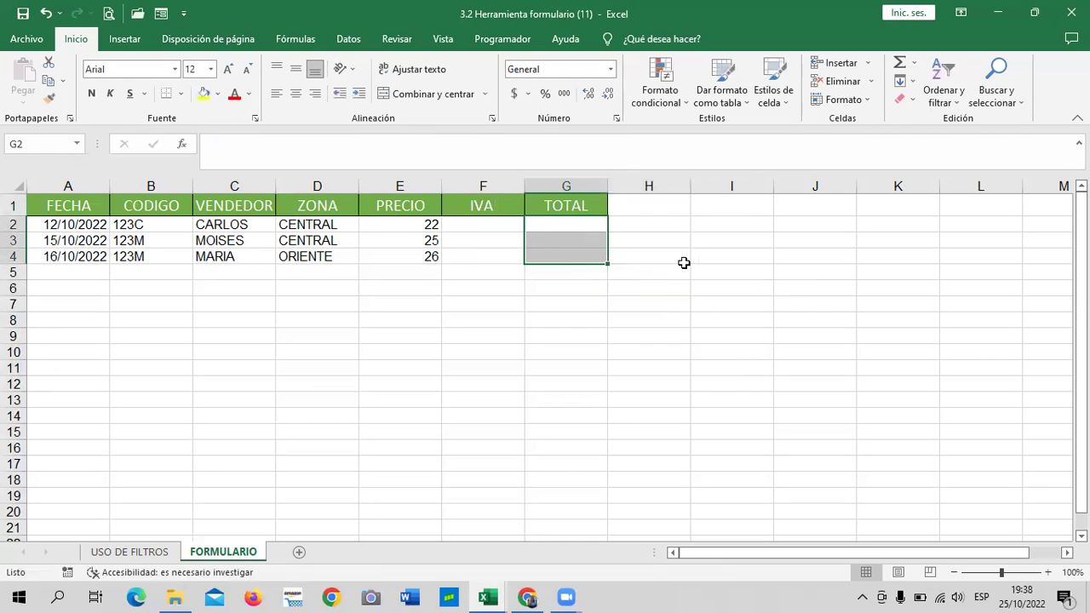
{"action": "left_click", "coordinate": [704, 264]}
{"action": "left_click", "coordinate": [430, 224]}
{"action": "left_click", "coordinate": [470, 227]}
{"action": "left_click", "coordinate": [566, 225]}
{"action": "left_click", "coordinate": [563, 255]}
{"action": "left_click", "coordinate": [492, 256]}
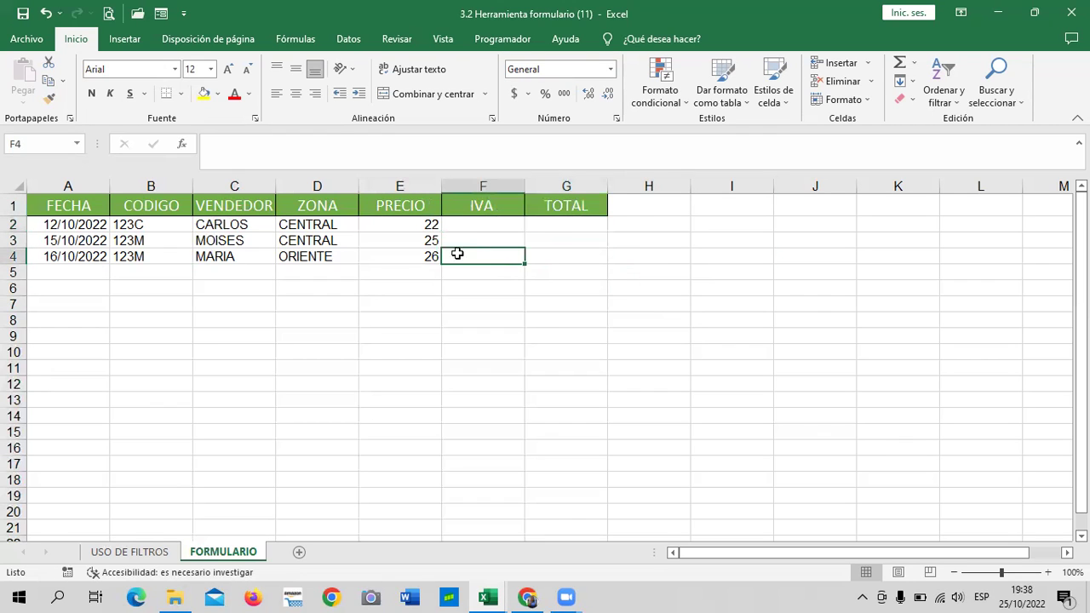
{"action": "left_click", "coordinate": [406, 240]}
Step: Format prices E2:E4 as accounting currency with one decimal ($22.0, $25.0, $26.0)
{"action": "left_click", "coordinate": [401, 226]}
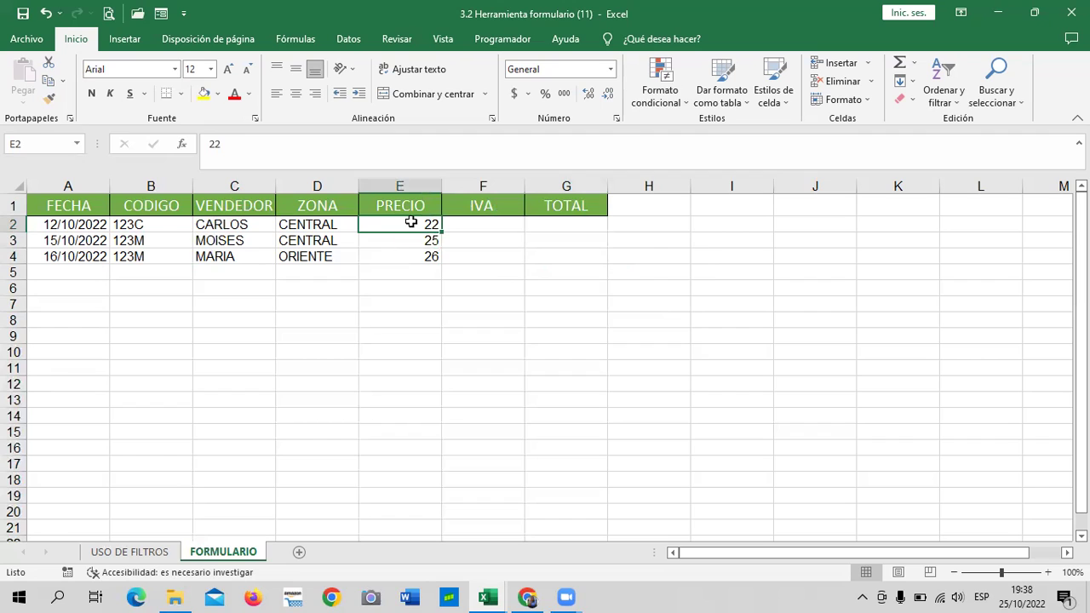
{"action": "left_click_drag", "start_coordinate": [413, 223], "coordinate": [414, 259]}
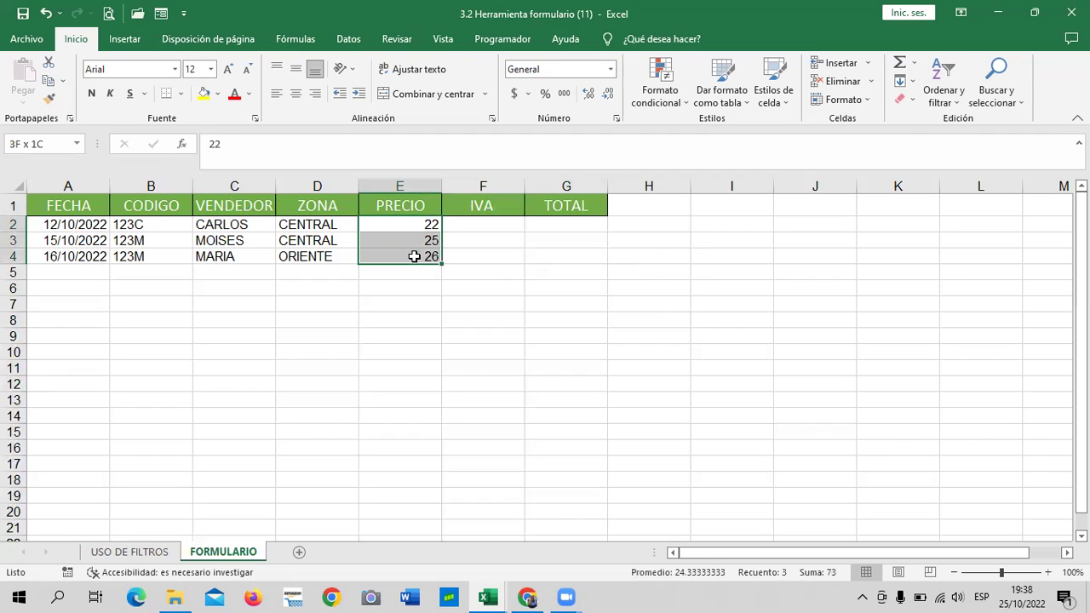
{"action": "left_click", "coordinate": [514, 94]}
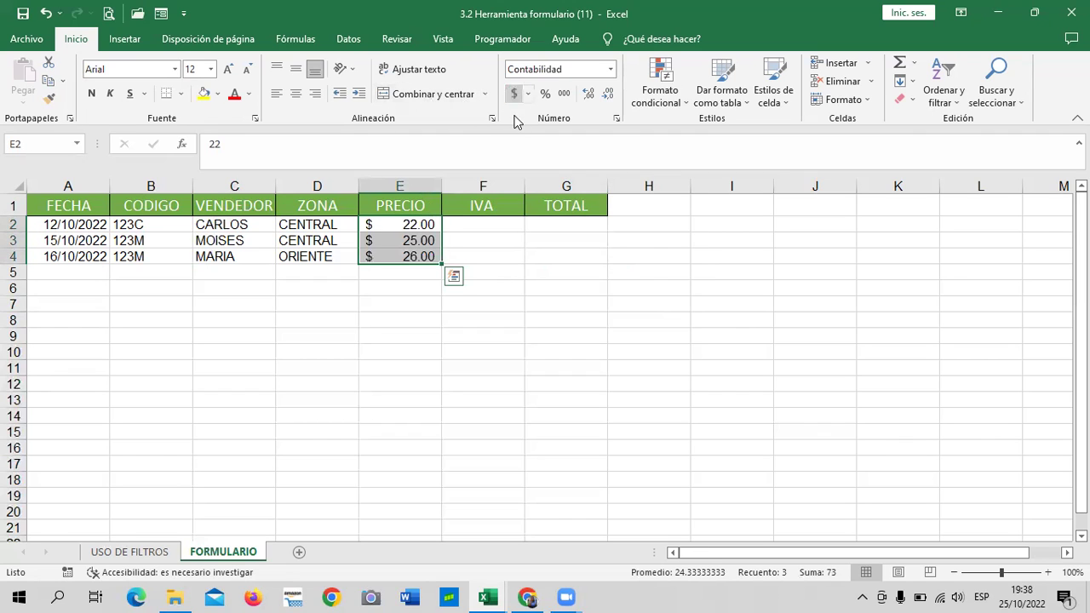
{"action": "left_click", "coordinate": [609, 93]}
{"action": "left_click", "coordinate": [609, 93]}
{"action": "left_click", "coordinate": [587, 94]}
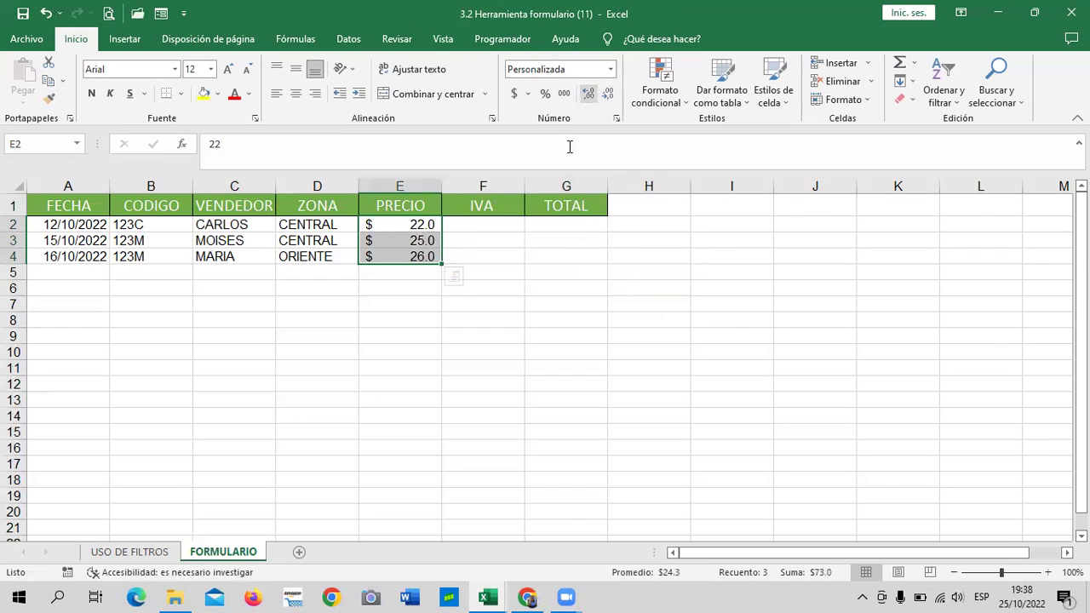
{"action": "left_click", "coordinate": [626, 350]}
{"action": "left_click", "coordinate": [482, 211]}
{"action": "left_click", "coordinate": [483, 223]}
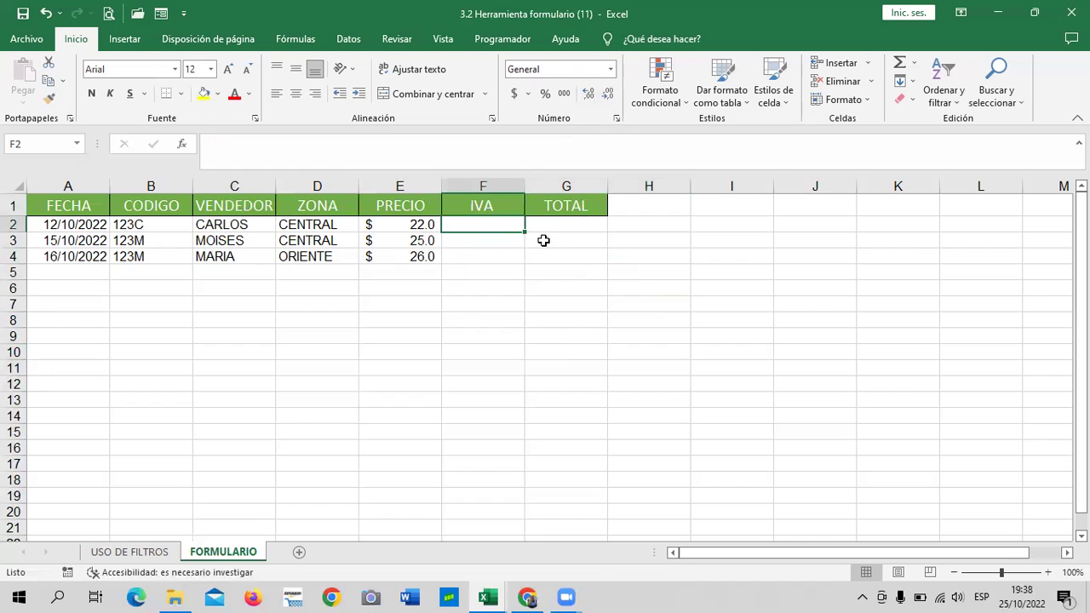
Step: Enter =E2*13% in F2 and fill it down to F4, giving 2.86, 3.25 and 3.38
{"action": "type", "text": "="}
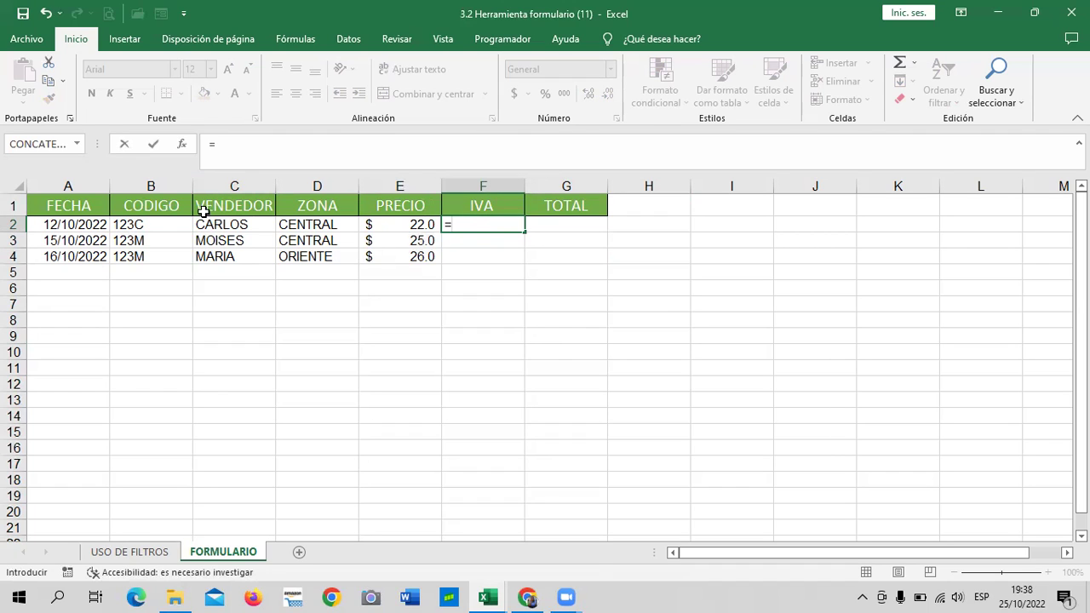
{"action": "left_click", "coordinate": [412, 226]}
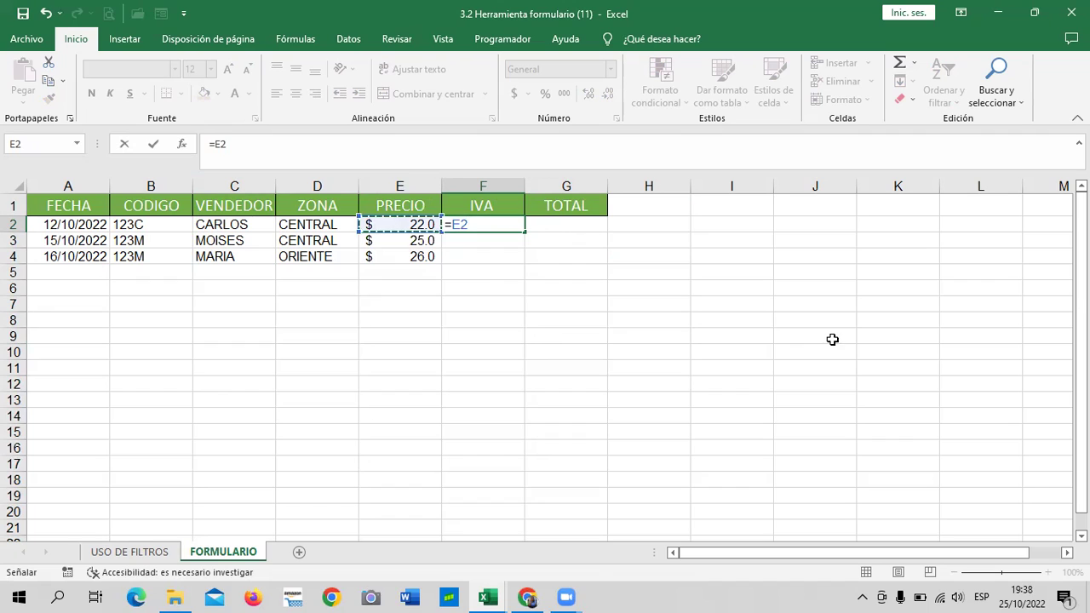
{"action": "type", "text": "*13"}
{"action": "type", "text": "%"}
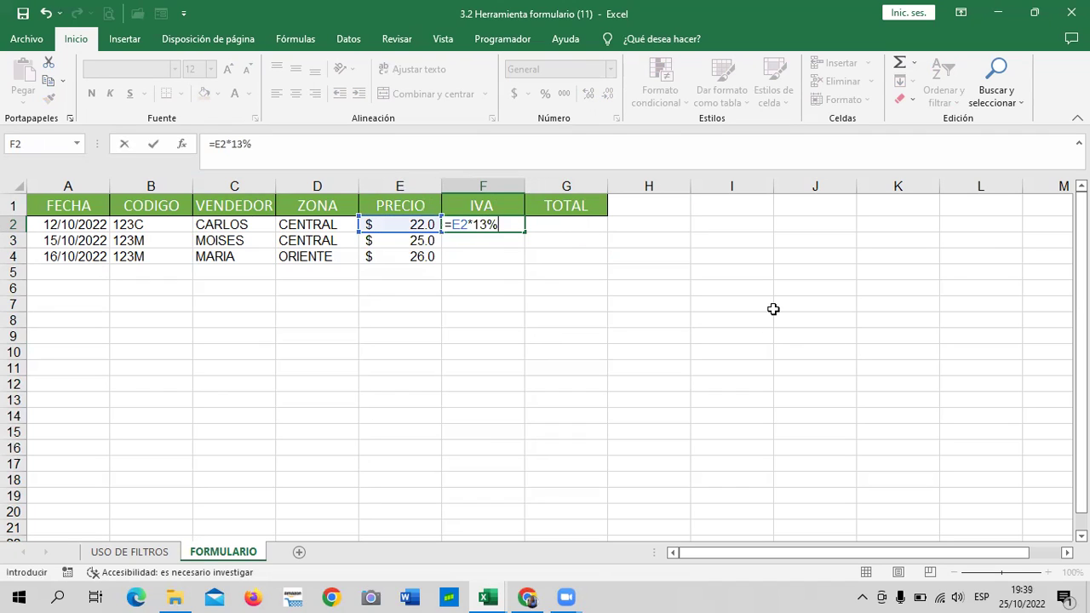
{"action": "key", "text": "Return"}
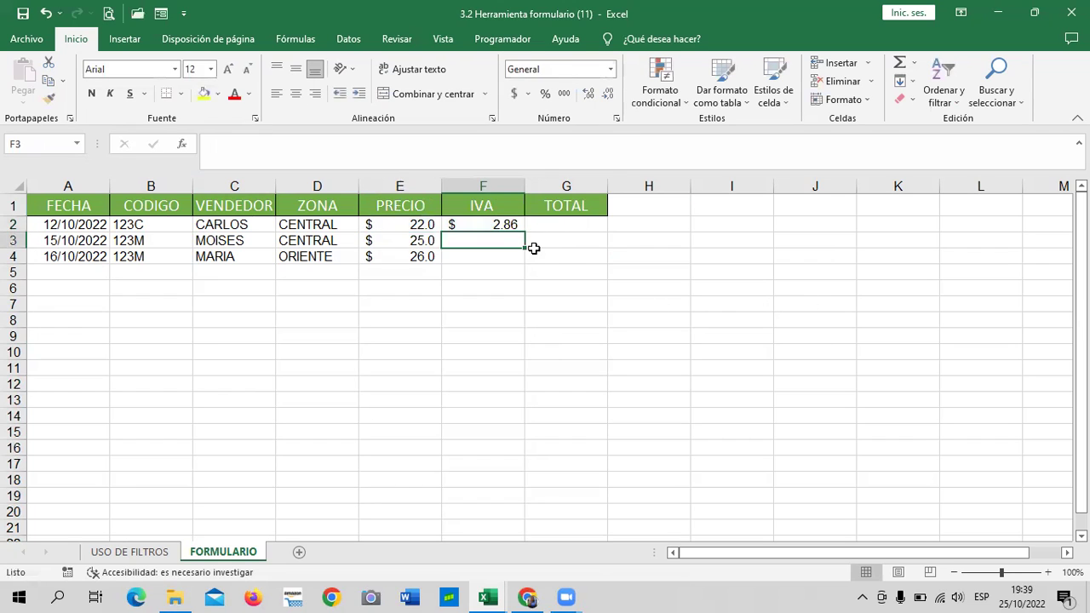
{"action": "left_click", "coordinate": [469, 223]}
{"action": "left_click_drag", "start_coordinate": [524, 232], "coordinate": [544, 257]}
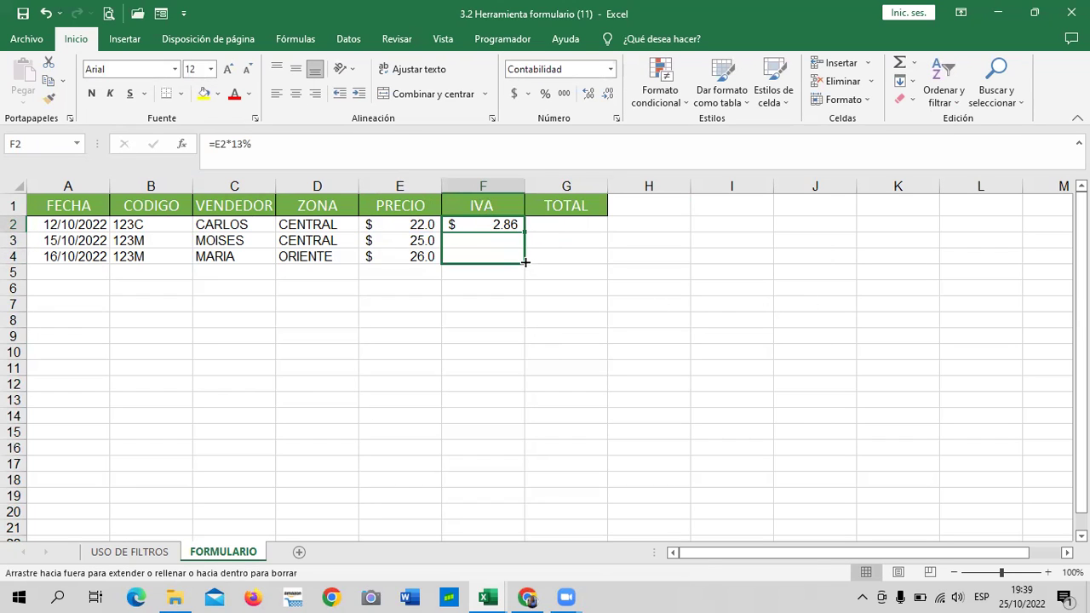
{"action": "left_click", "coordinate": [562, 226]}
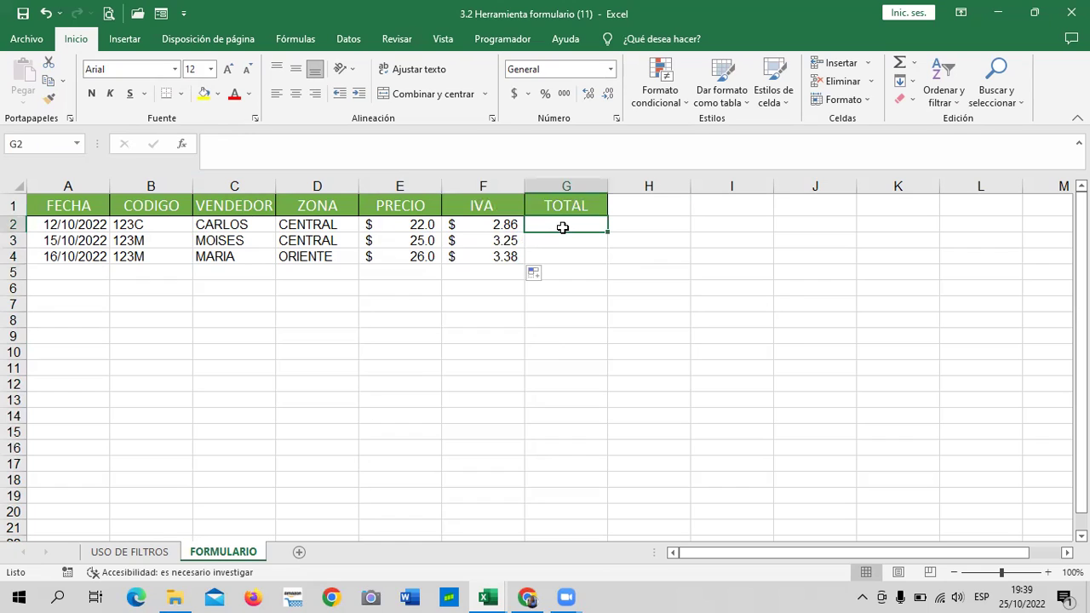
Step: Enter =E2+F2 in G2 and fill it down to G4, giving totals 24.86, 28.25 and 29.38
{"action": "type", "text": "="}
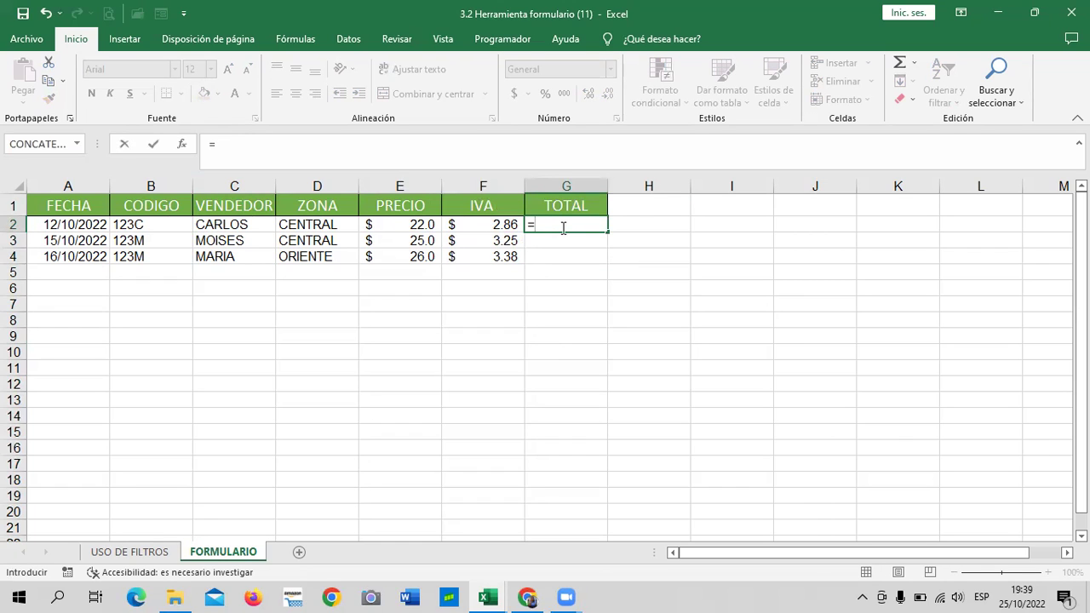
{"action": "left_click", "coordinate": [419, 226]}
{"action": "type", "text": "+"}
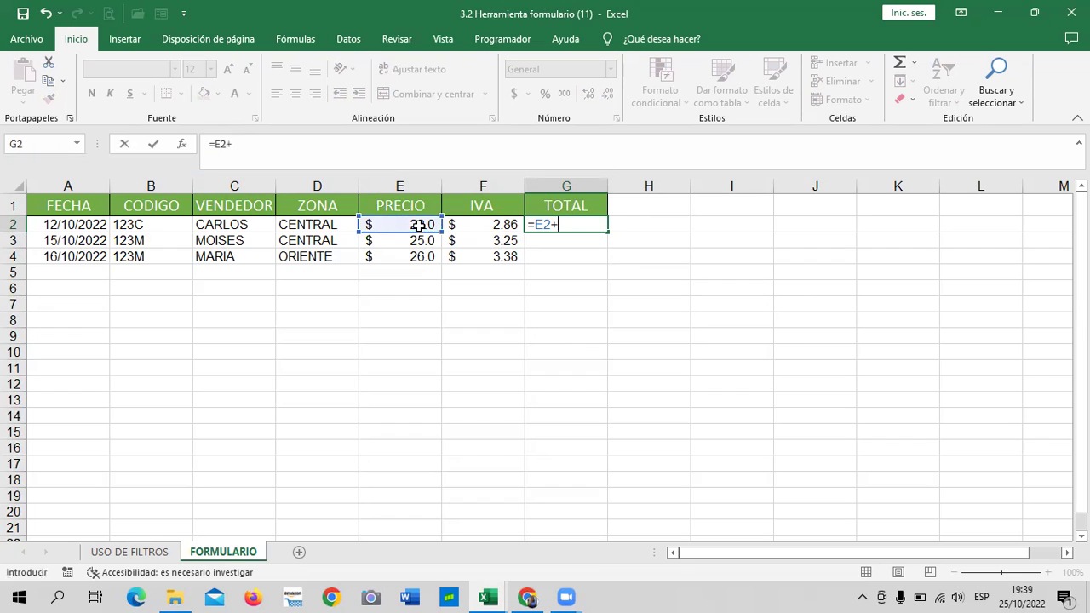
{"action": "left_click", "coordinate": [471, 227]}
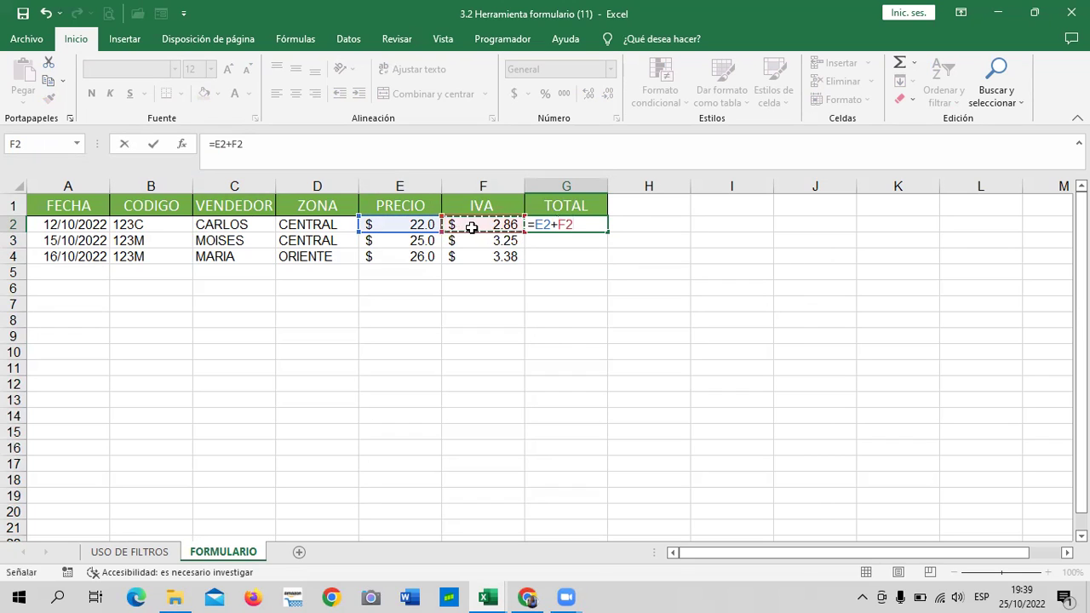
{"action": "key", "text": "Return"}
{"action": "left_click", "coordinate": [579, 226]}
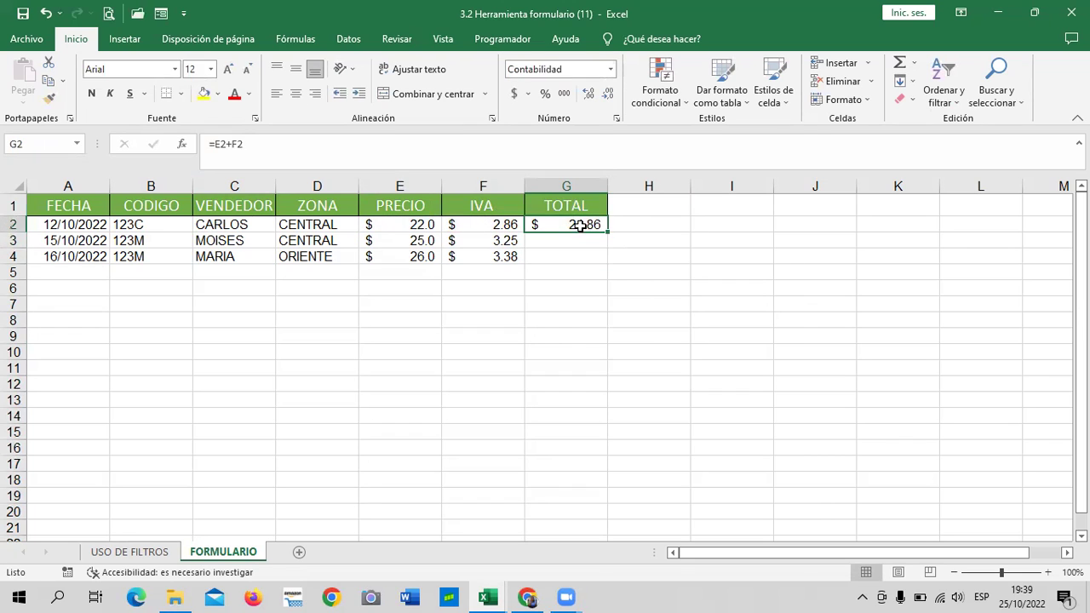
{"action": "left_click_drag", "start_coordinate": [608, 232], "coordinate": [622, 262]}
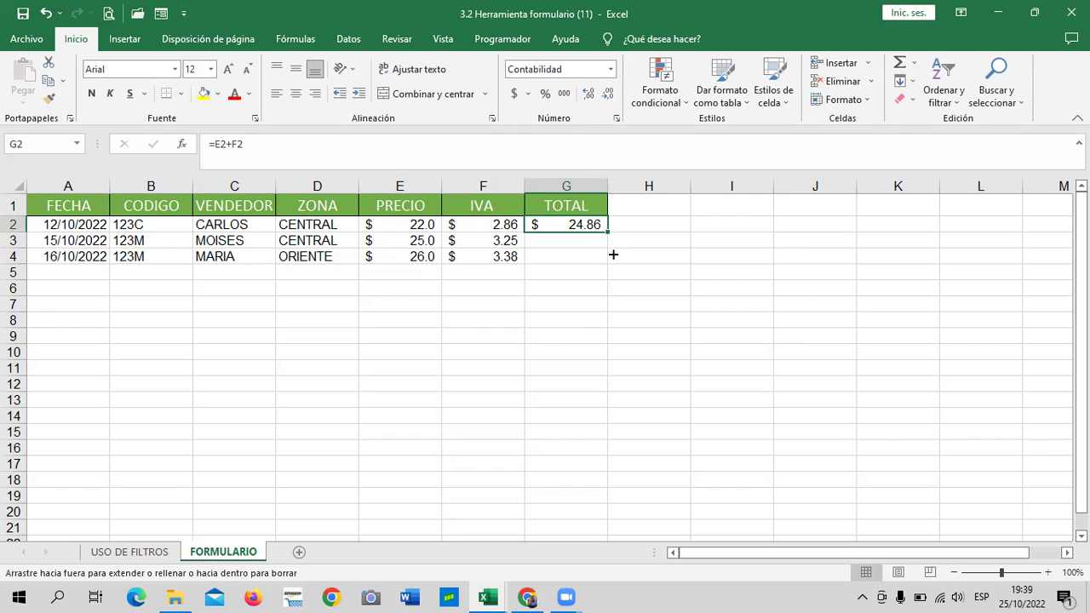
{"action": "left_click_drag", "start_coordinate": [689, 292], "coordinate": [647, 290]}
{"action": "left_click", "coordinate": [384, 246]}
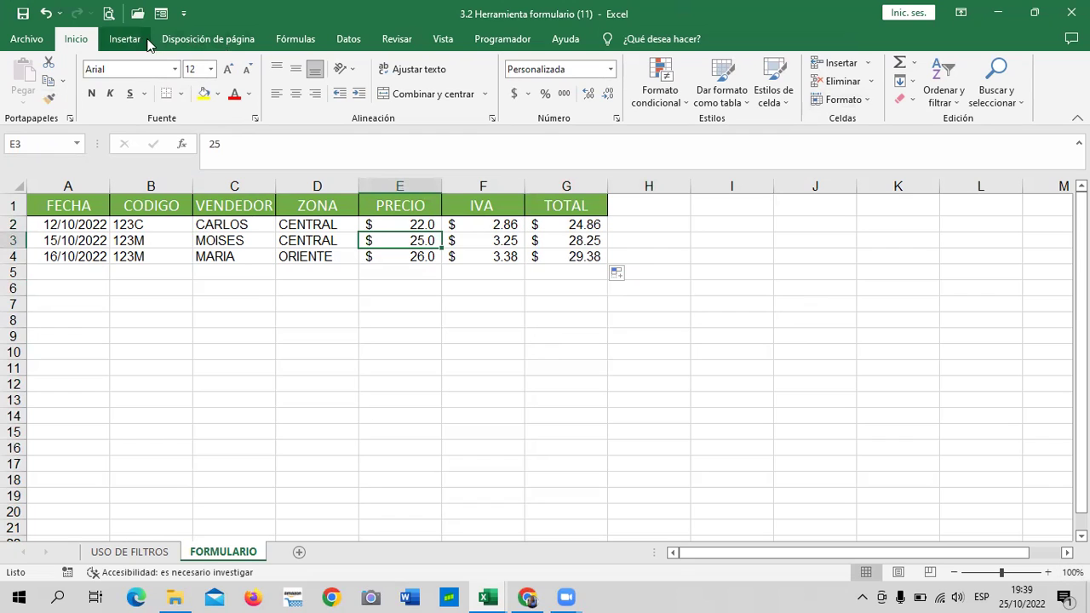
Step: Open the Formulario data form from the toolbar, move it aside, and begin a blank new record
{"action": "left_click", "coordinate": [161, 15]}
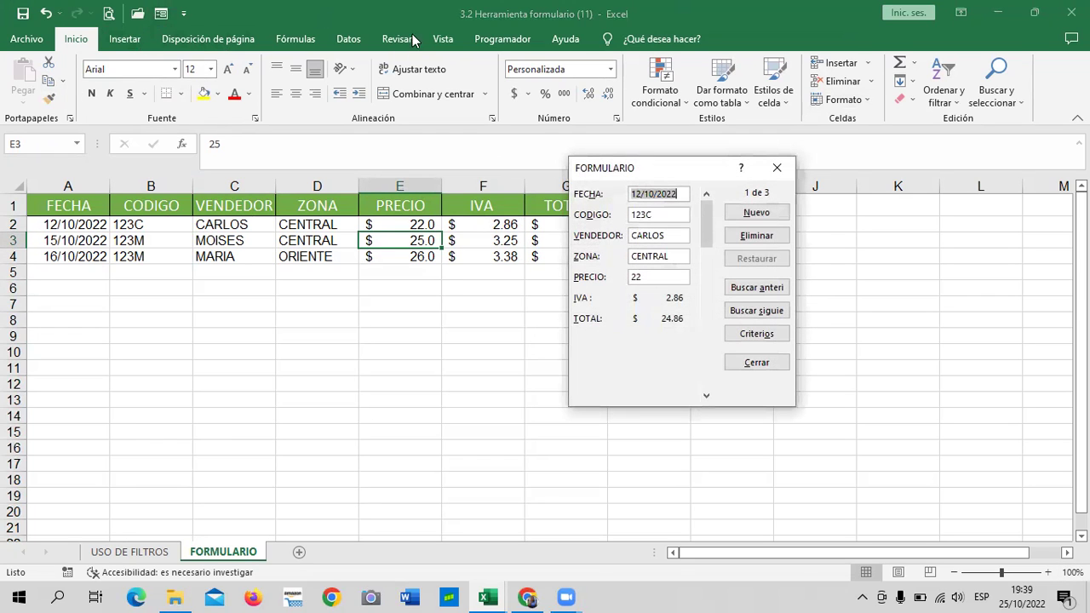
{"action": "left_click_drag", "start_coordinate": [682, 167], "coordinate": [710, 143]}
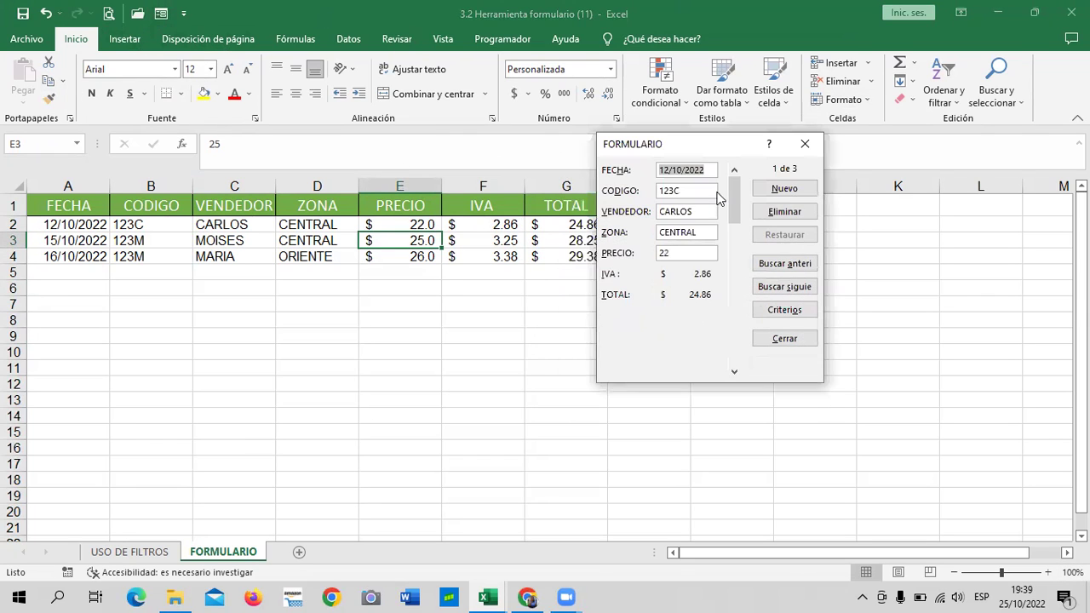
{"action": "left_click", "coordinate": [735, 232]}
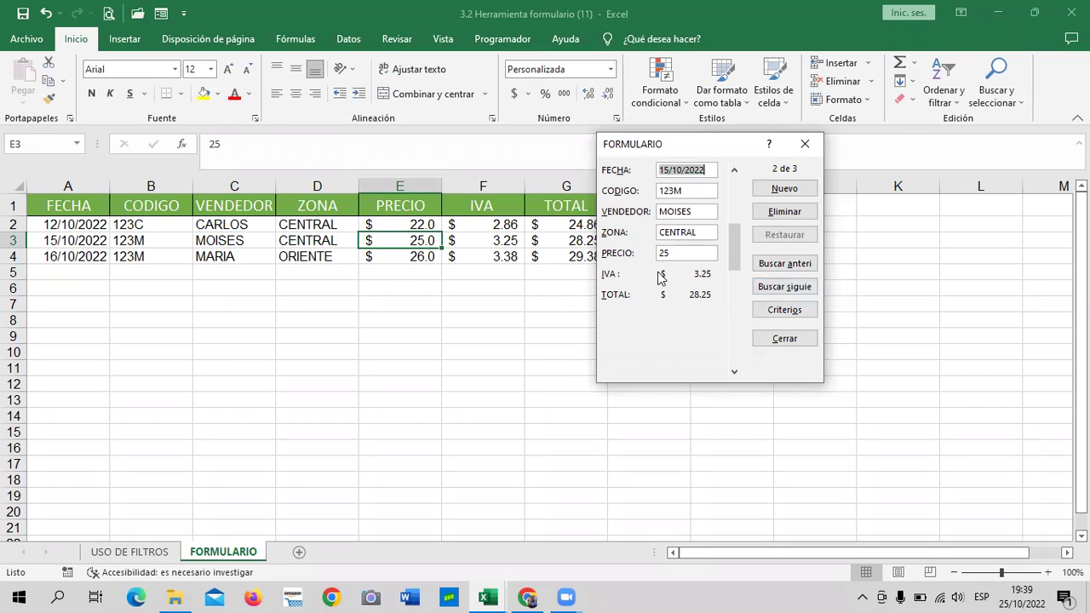
{"action": "left_click", "coordinate": [784, 190]}
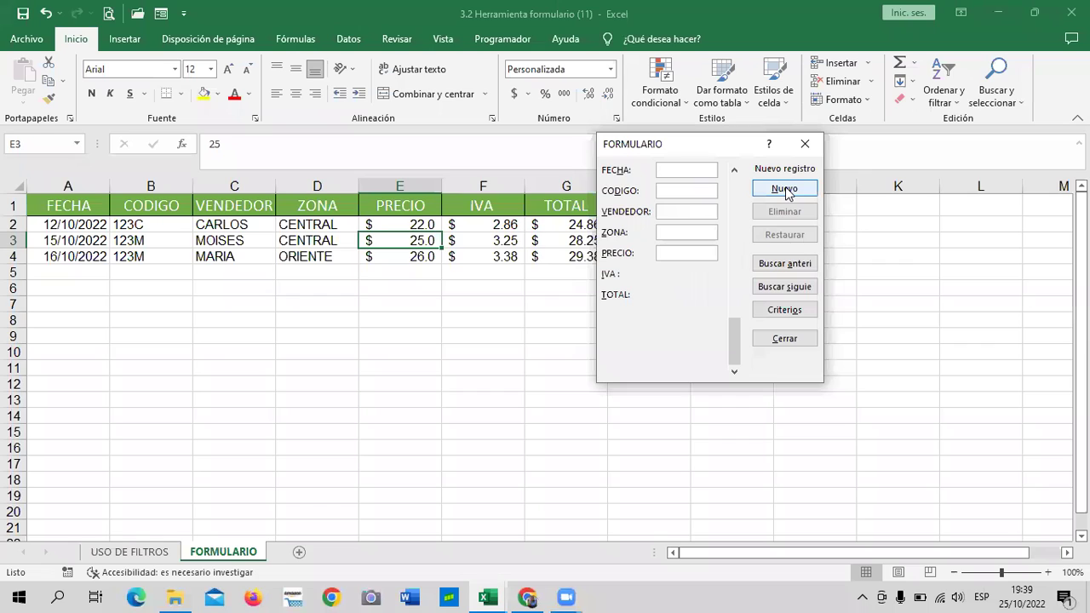
Step: Add a sale dated 17/10/2022, code 123P, zone ORIENTE, price 35 through the data form
{"action": "type", "text": "17/10/"}
{"action": "type", "text": "22"}
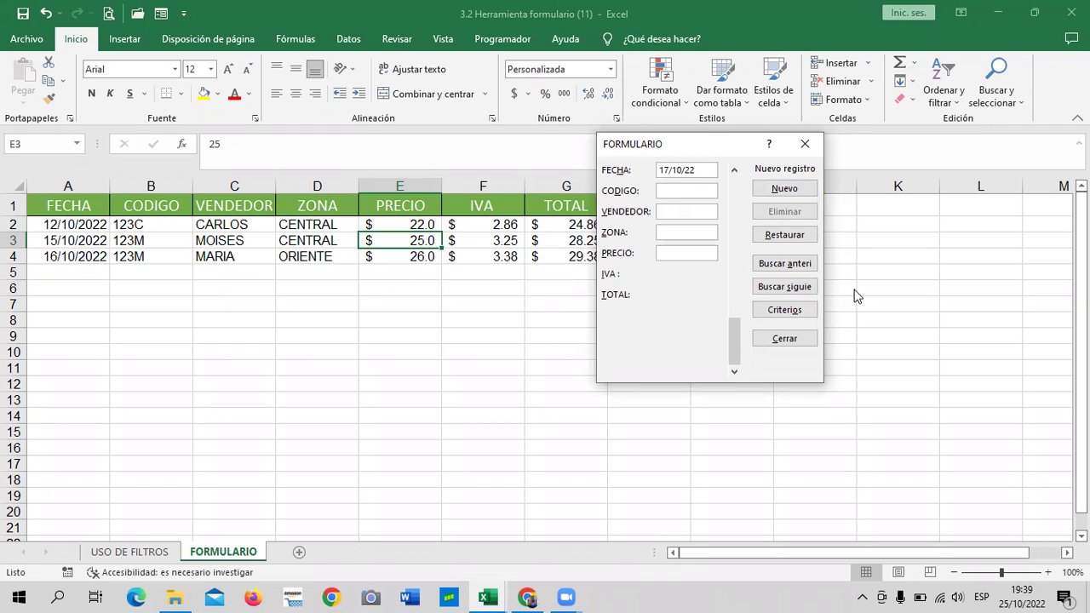
{"action": "type", "text": "123"}
{"action": "type", "text": "EDRO"}
{"action": "type", "text": "RIENTE"}
{"action": "type", "text": "35"}
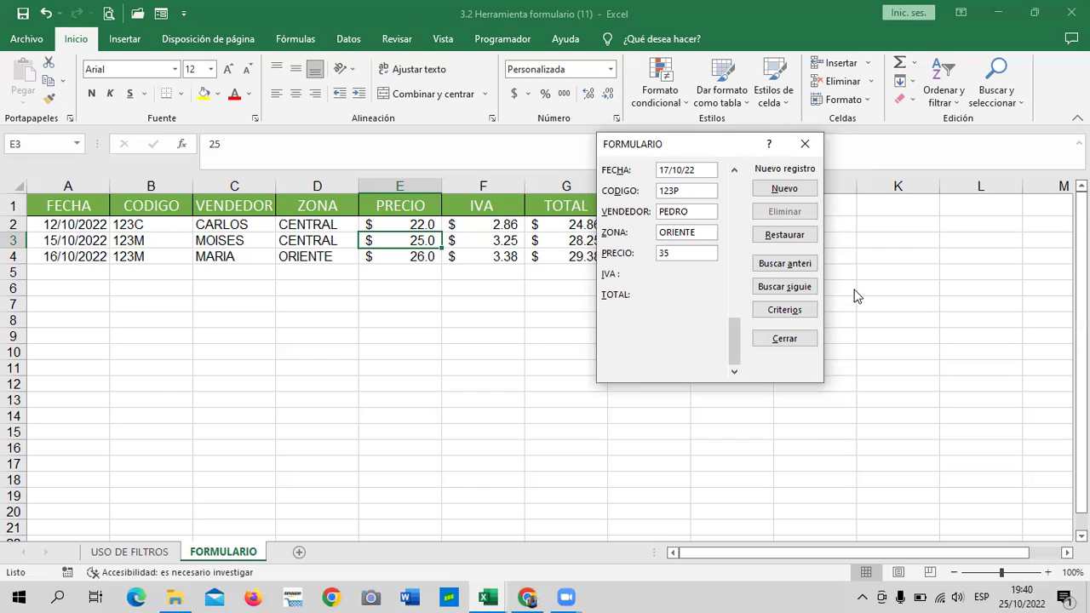
{"action": "key", "text": "Return"}
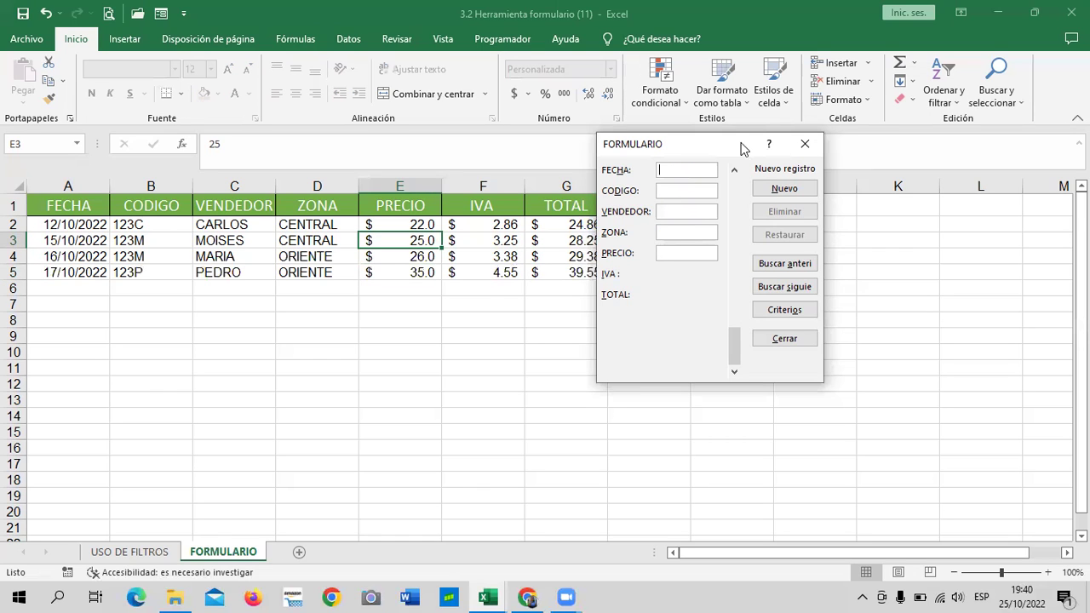
{"action": "left_click_drag", "start_coordinate": [724, 142], "coordinate": [855, 127]}
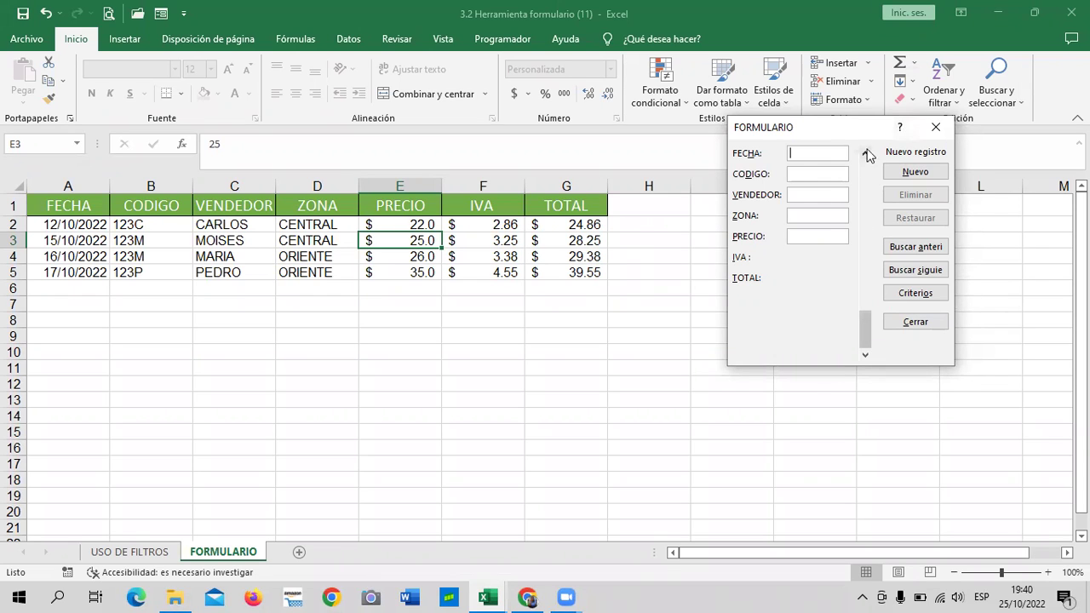
Step: Browse the data form from record 4 de 4 back to the 15/10/2022 sale
{"action": "left_click", "coordinate": [866, 154]}
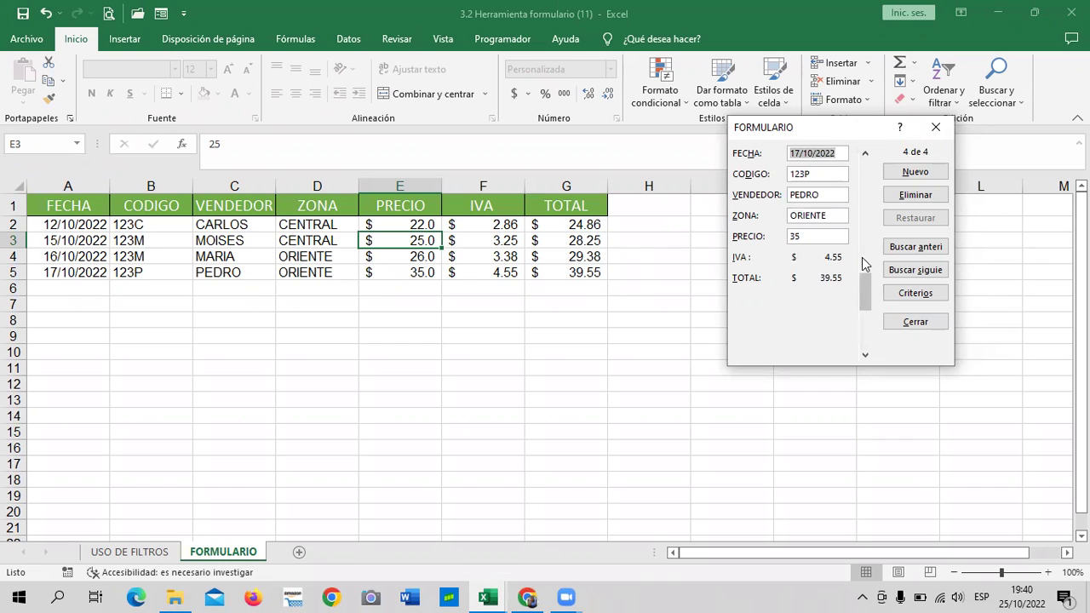
{"action": "mouse_move", "coordinate": [865, 292]}
{"action": "left_mouse_down"}
{"action": "mouse_move", "coordinate": [865, 175]}
{"action": "mouse_move", "coordinate": [865, 333]}
{"action": "left_mouse_up"}
{"action": "left_click", "coordinate": [866, 154]}
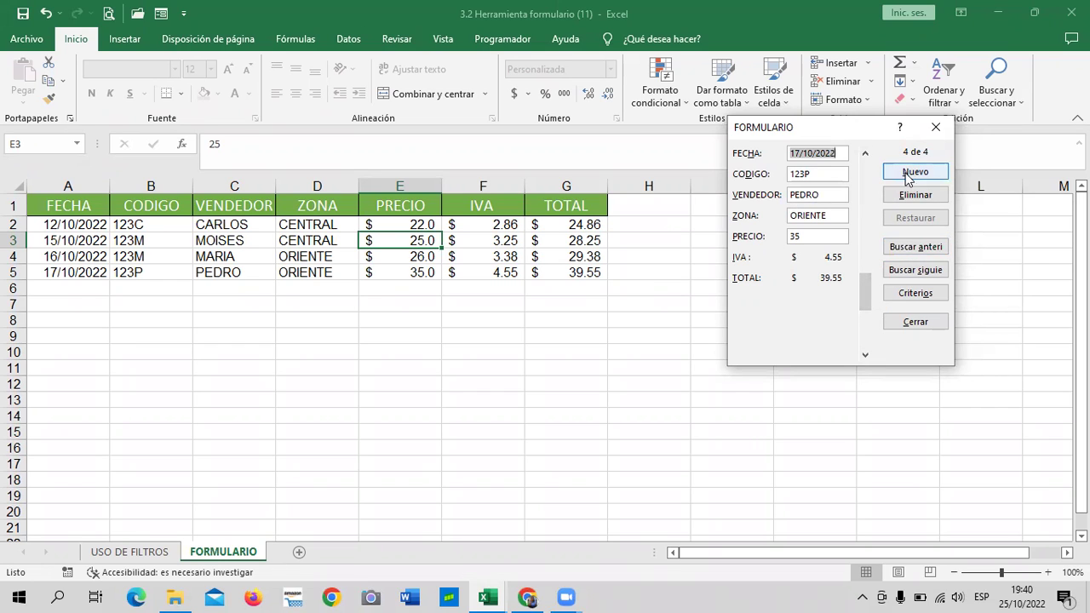
{"action": "left_click", "coordinate": [900, 248]}
{"action": "left_click", "coordinate": [900, 247]}
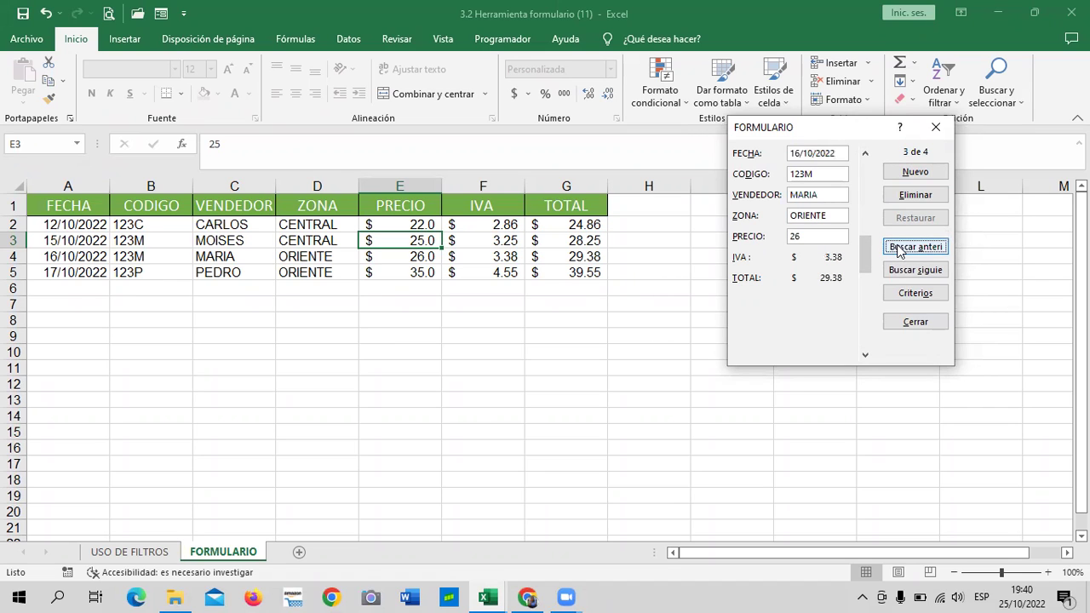
{"action": "left_click", "coordinate": [899, 248]}
Step: Change that sale's price from 25 to 23, then return to the first record, 12/10/2022
{"action": "left_click", "coordinate": [811, 237]}
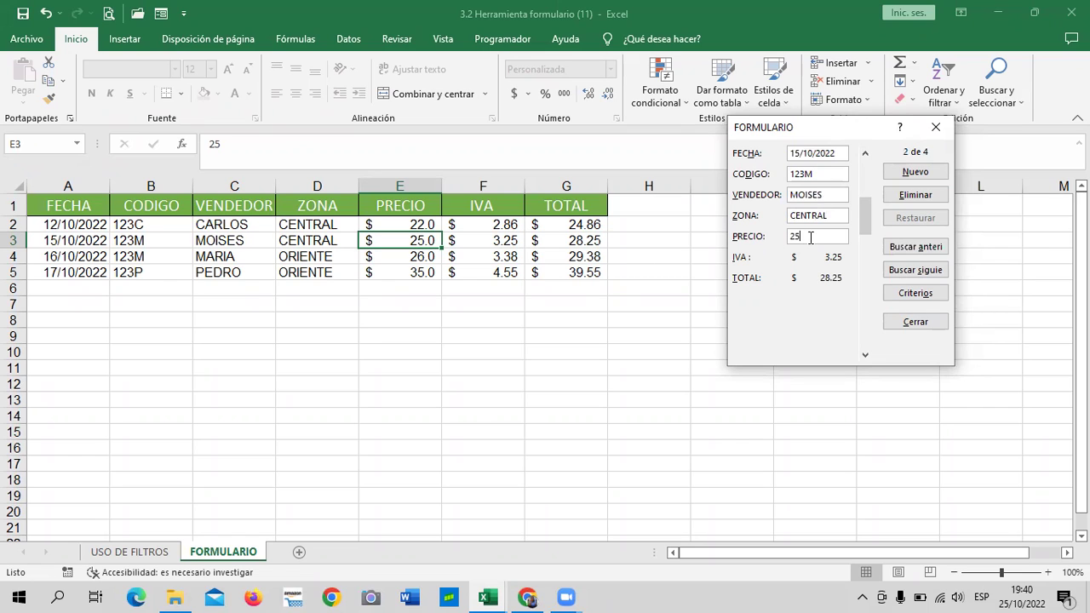
{"action": "key", "text": "BackSpace"}
{"action": "type", "text": "3"}
{"action": "key", "text": "Return"}
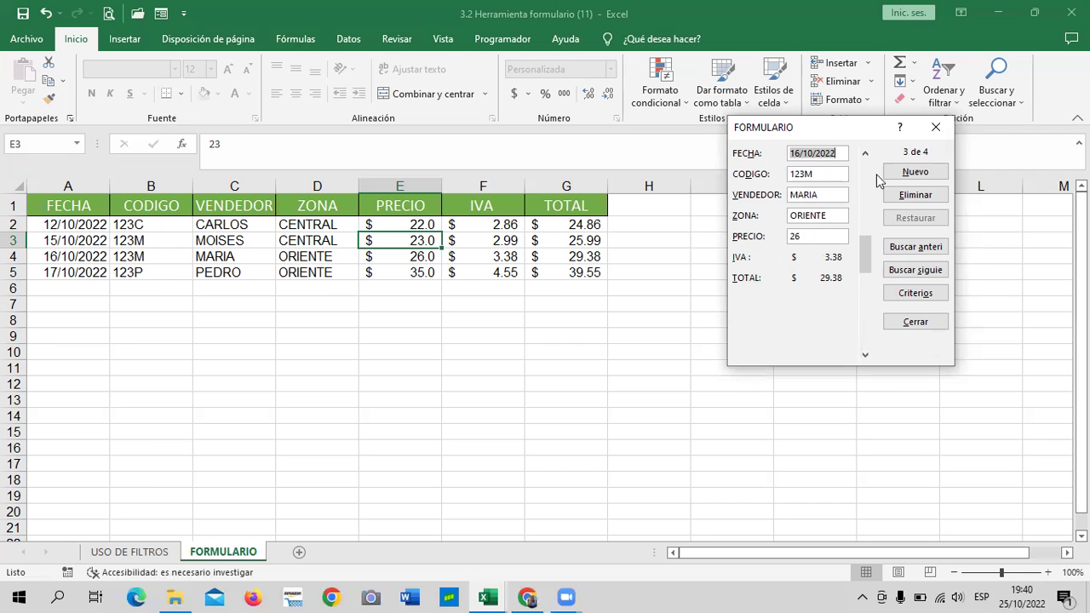
{"action": "left_click", "coordinate": [922, 250]}
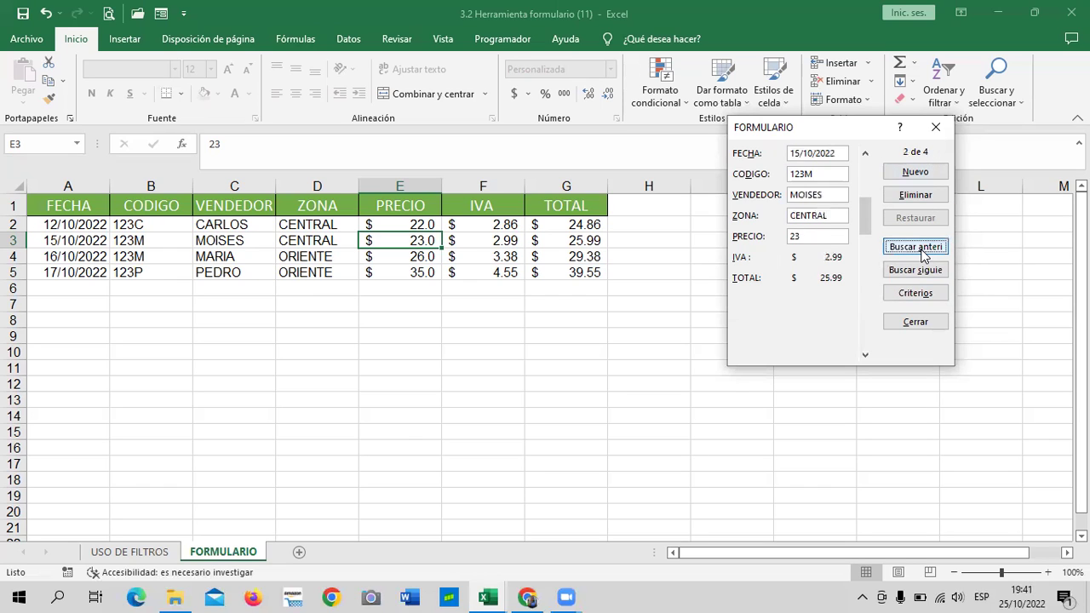
{"action": "left_click", "coordinate": [924, 256]}
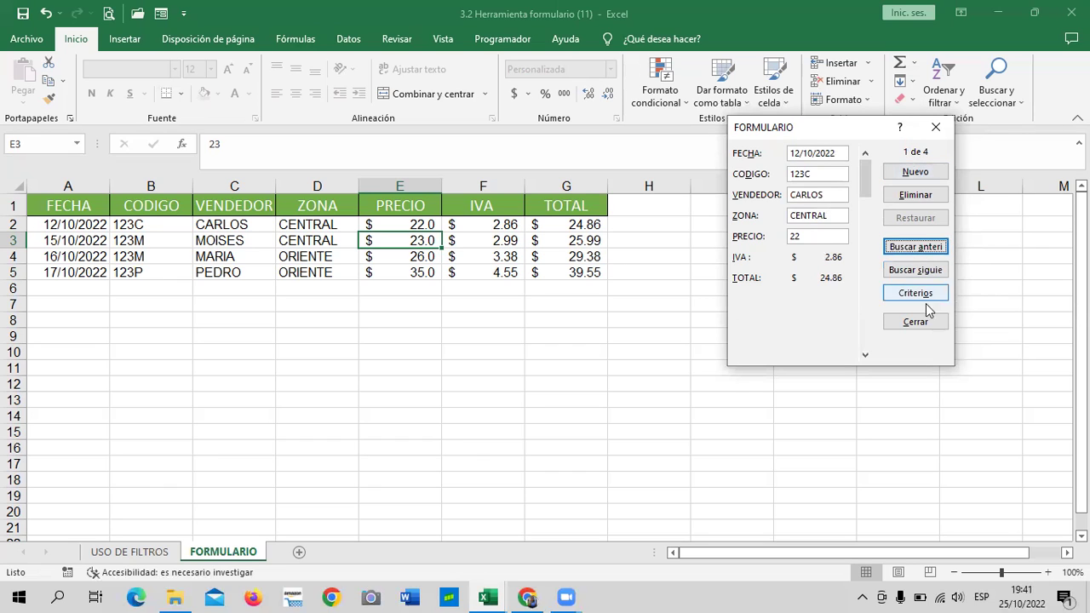
Step: Try the data form's Criterios mode twice, using the IVA and TOTAL criteria, and return to record view
{"action": "left_click", "coordinate": [925, 295]}
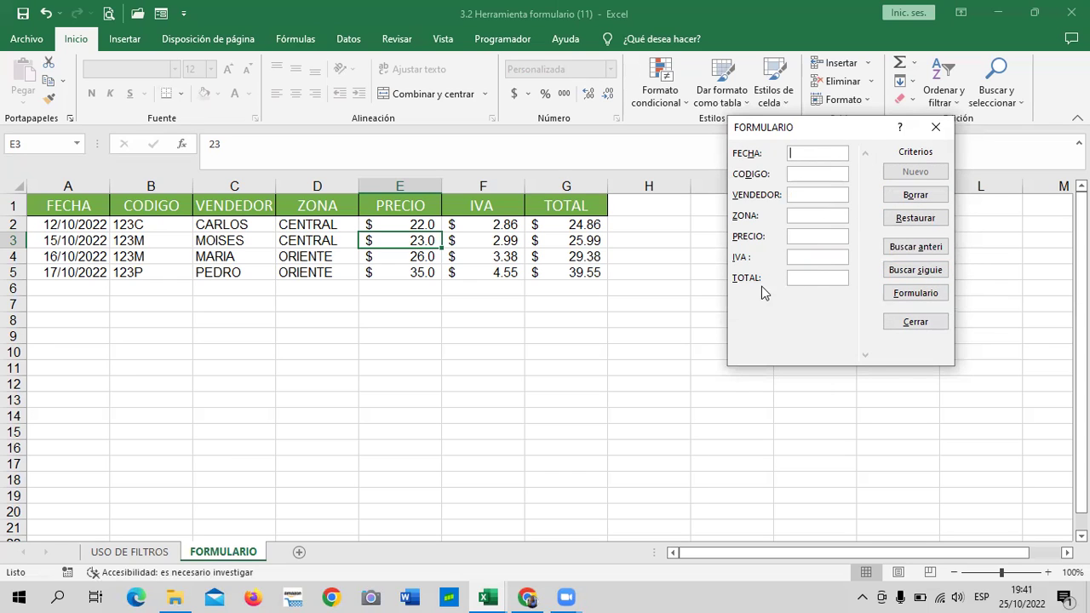
{"action": "left_click", "coordinate": [813, 276]}
{"action": "left_click", "coordinate": [919, 295]}
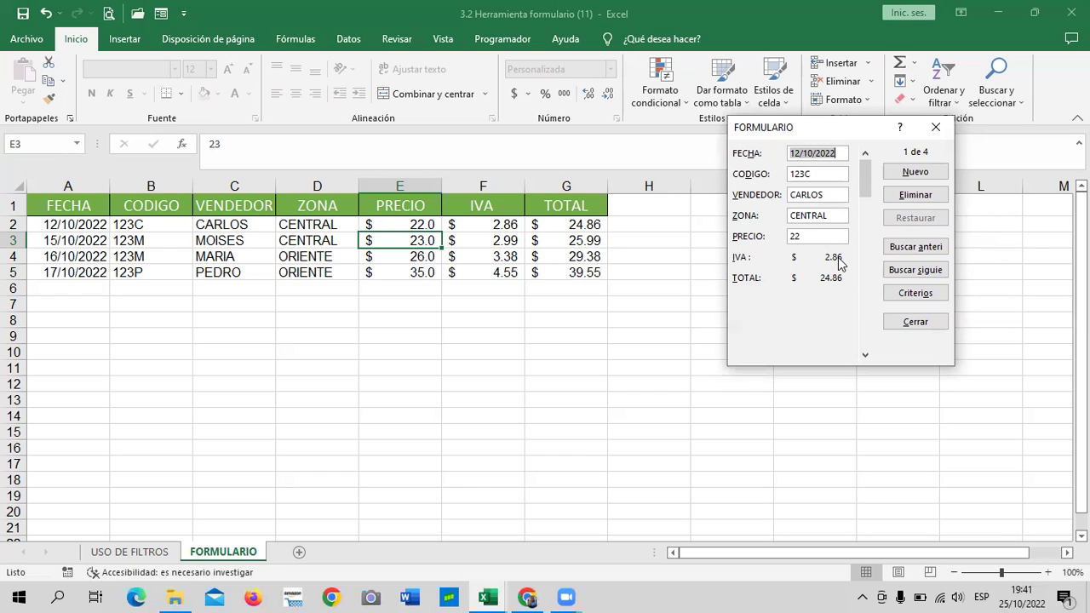
{"action": "left_click", "coordinate": [935, 293]}
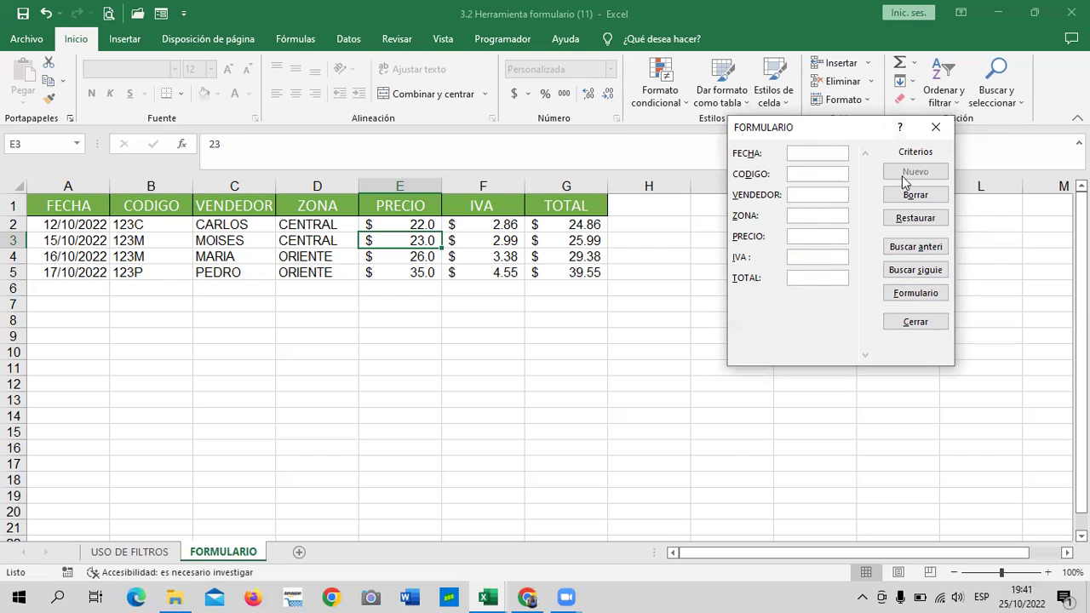
{"action": "left_click", "coordinate": [801, 257]}
{"action": "left_click", "coordinate": [801, 279]}
{"action": "left_click", "coordinate": [916, 293]}
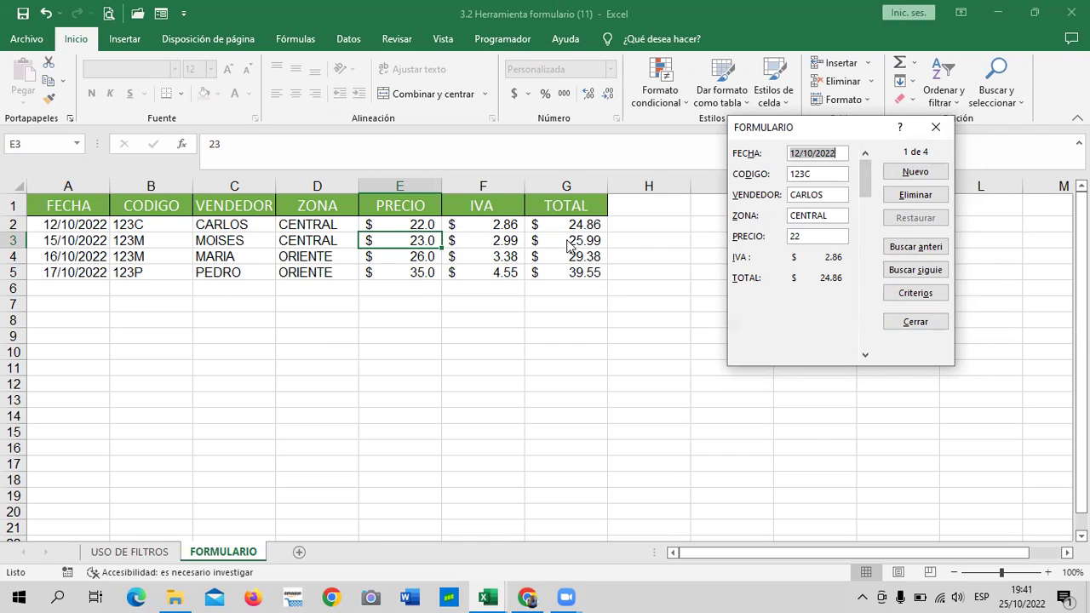
Step: Close the data form and inspect the formulas in F2, G2 and G5 and the values in E5 and D5
{"action": "left_click", "coordinate": [932, 320]}
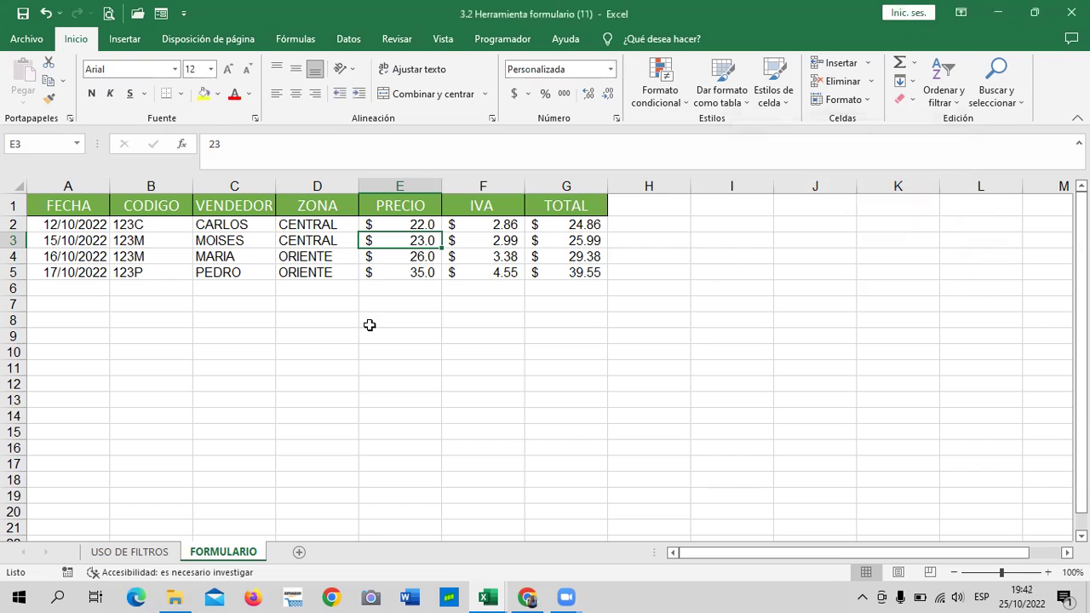
{"action": "left_click", "coordinate": [499, 221]}
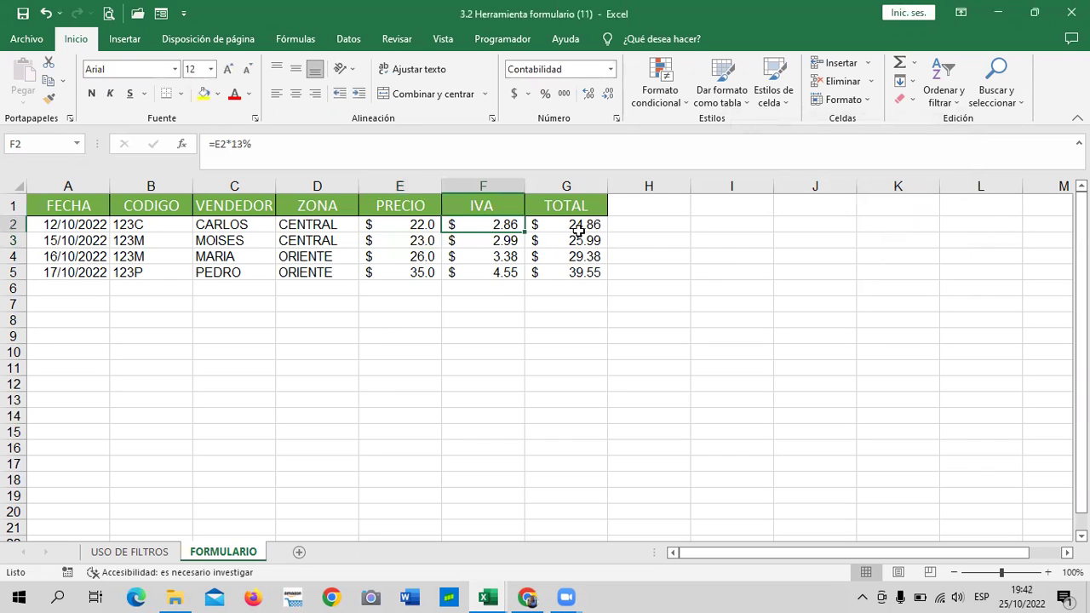
{"action": "left_click", "coordinate": [582, 227]}
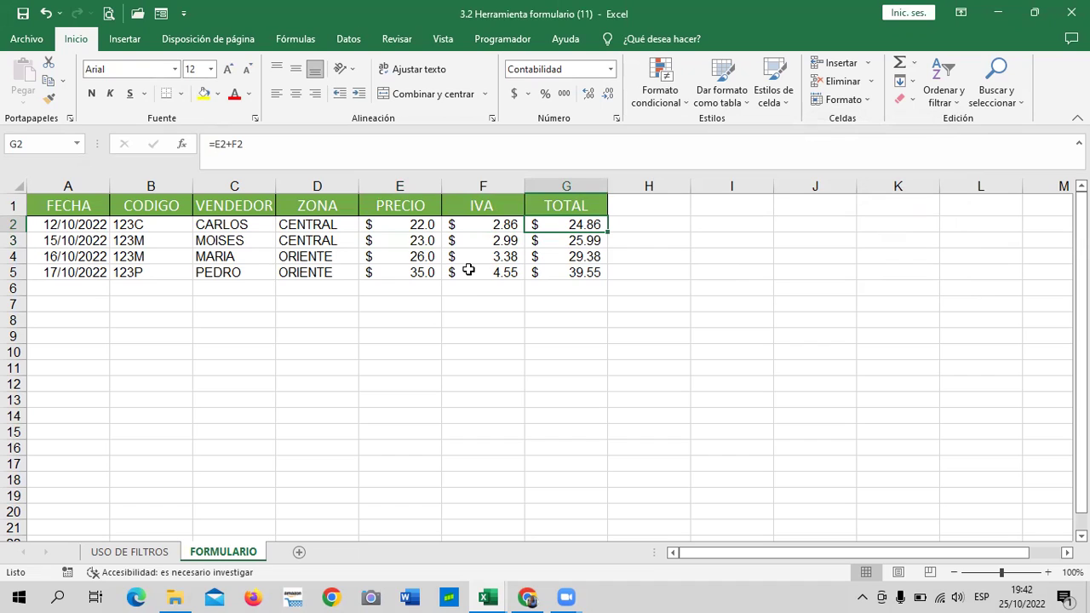
{"action": "left_click", "coordinate": [575, 273]}
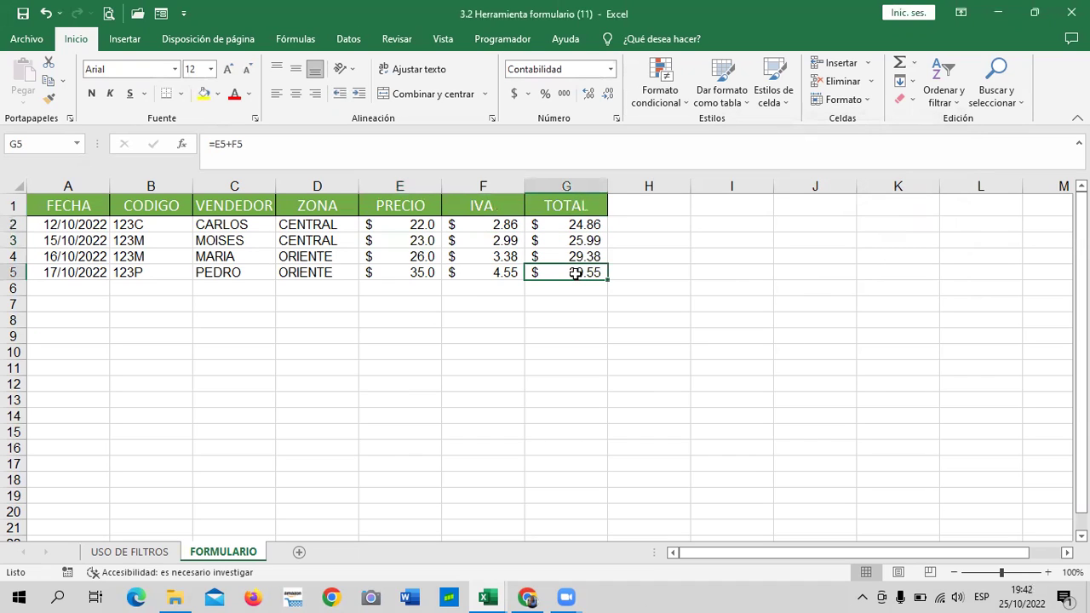
{"action": "left_click", "coordinate": [426, 266]}
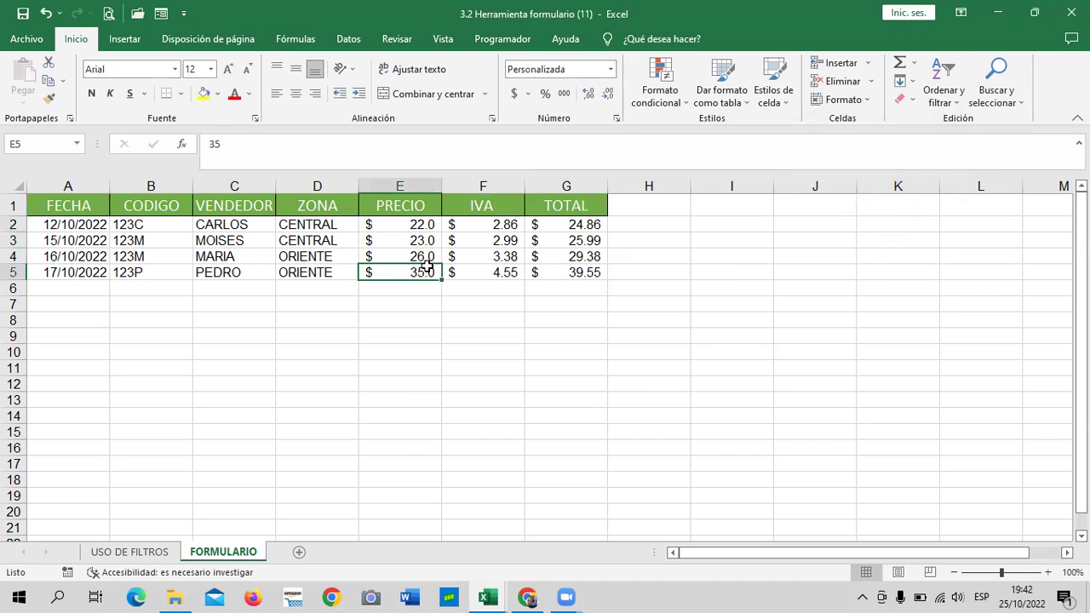
{"action": "left_click", "coordinate": [304, 275]}
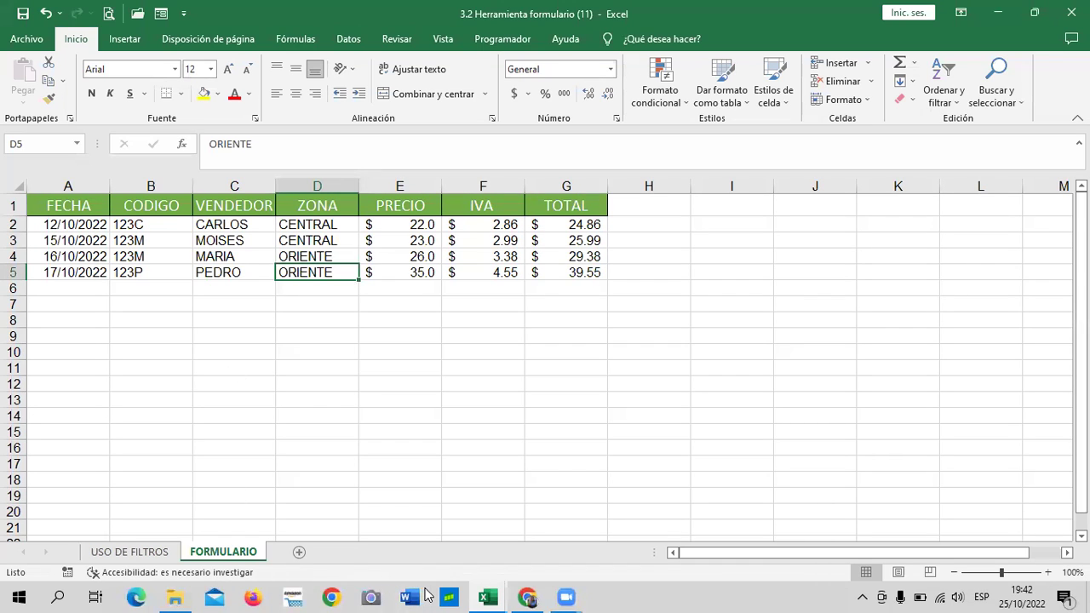
Step: Look over the CODIGO and VENDEDOR headers, then switch to the USO DE FILTROS sheet
{"action": "left_click", "coordinate": [465, 366]}
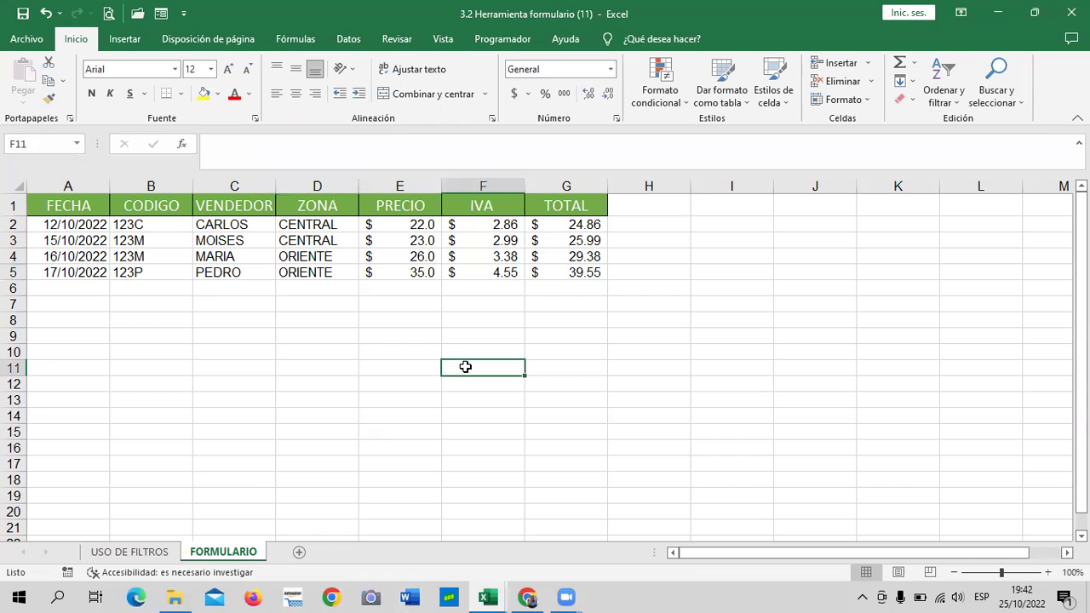
{"action": "left_click", "coordinate": [298, 373]}
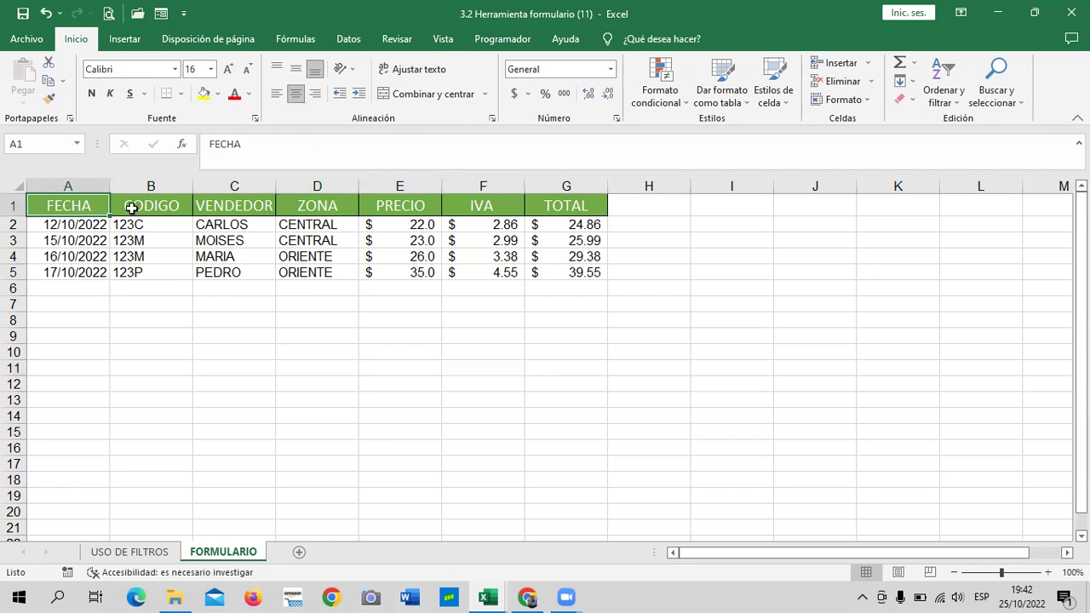
{"action": "left_click", "coordinate": [170, 206]}
{"action": "left_click", "coordinate": [234, 206]}
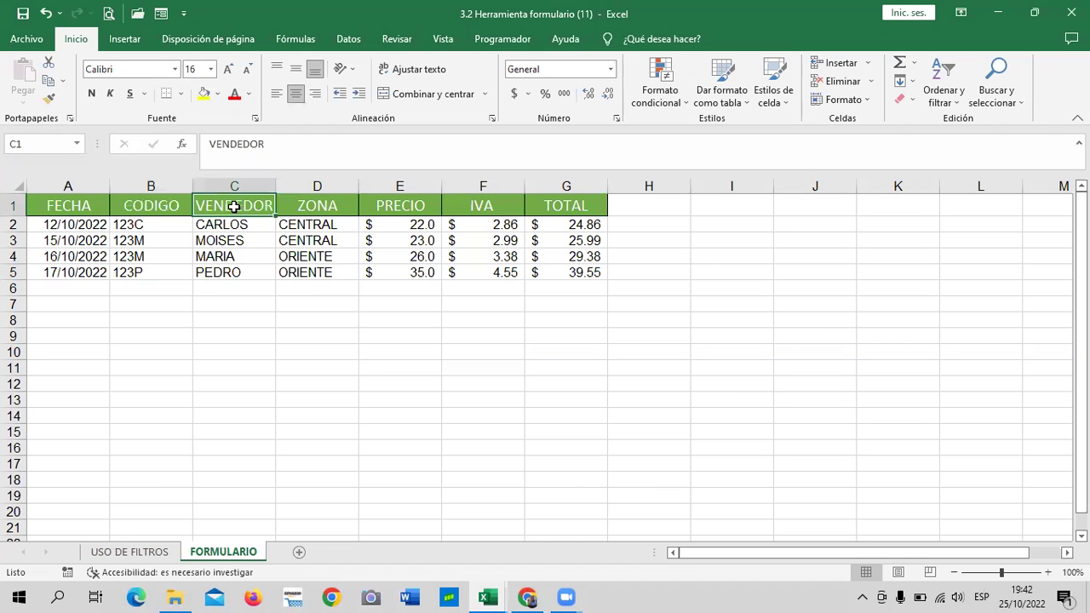
{"action": "left_click", "coordinate": [136, 552]}
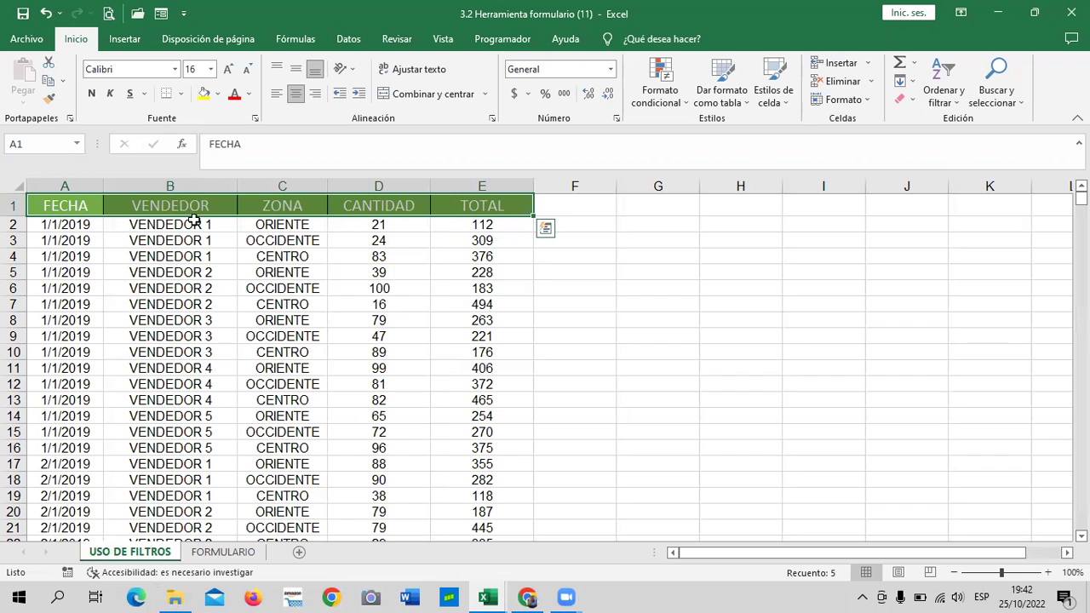
Step: Insert a new sheet Hoja4 at the end, enter N° in A1 and narrow column A
{"action": "left_click", "coordinate": [609, 434]}
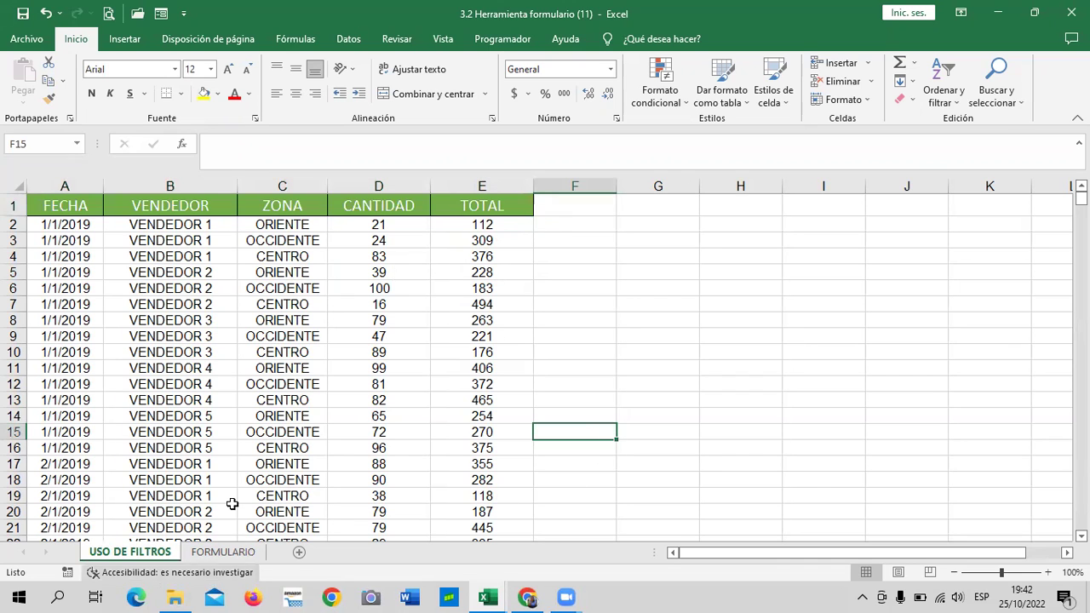
{"action": "key", "text": "shift+F11"}
{"action": "left_click", "coordinate": [412, 408]}
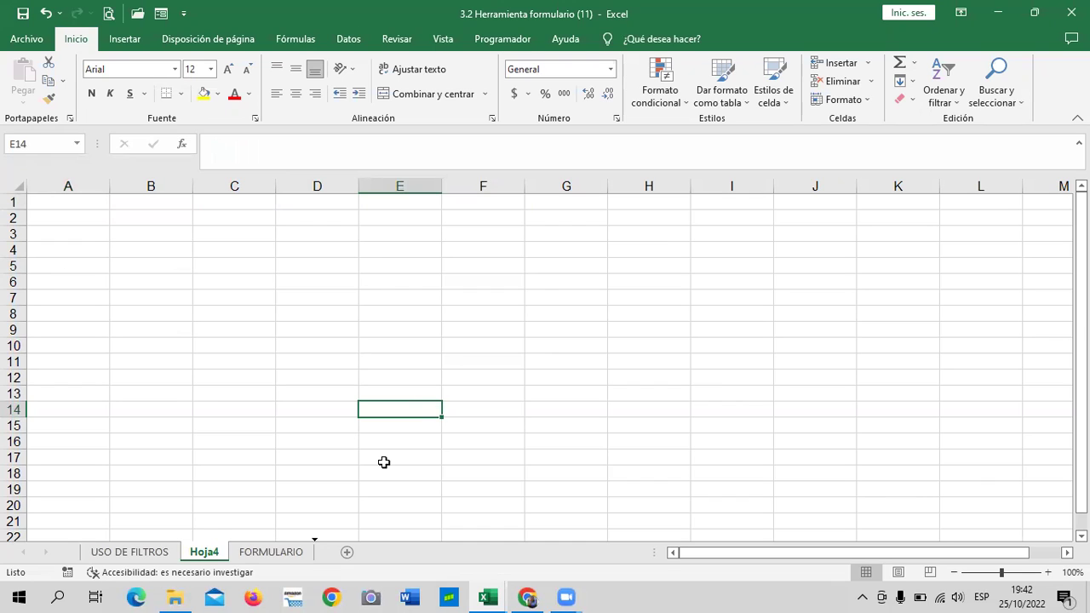
{"action": "left_click_drag", "start_coordinate": [384, 463], "coordinate": [384, 461]}
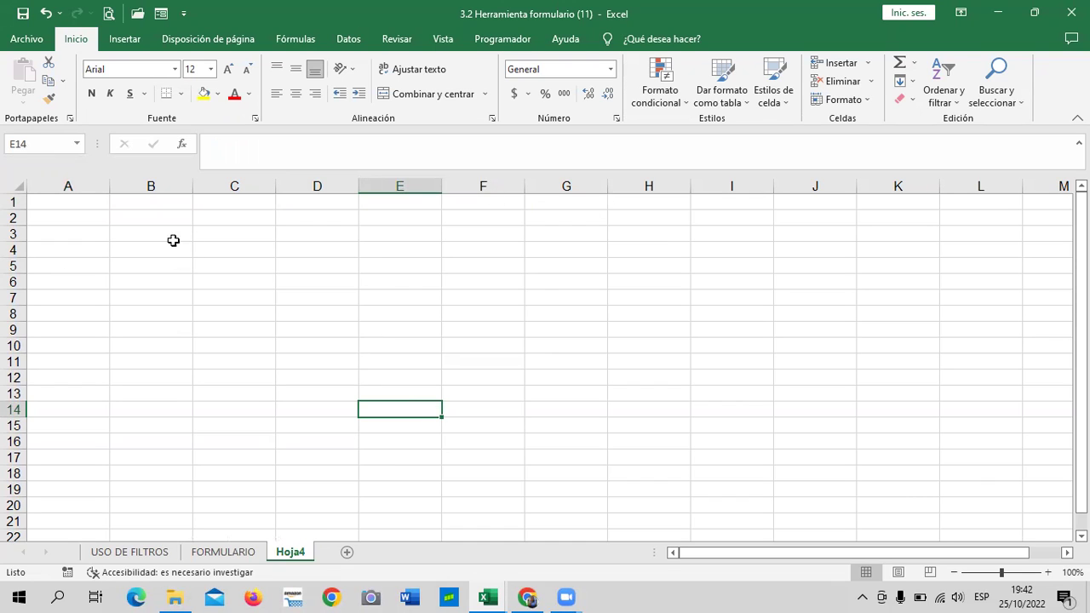
{"action": "key", "text": "ctrl+Home"}
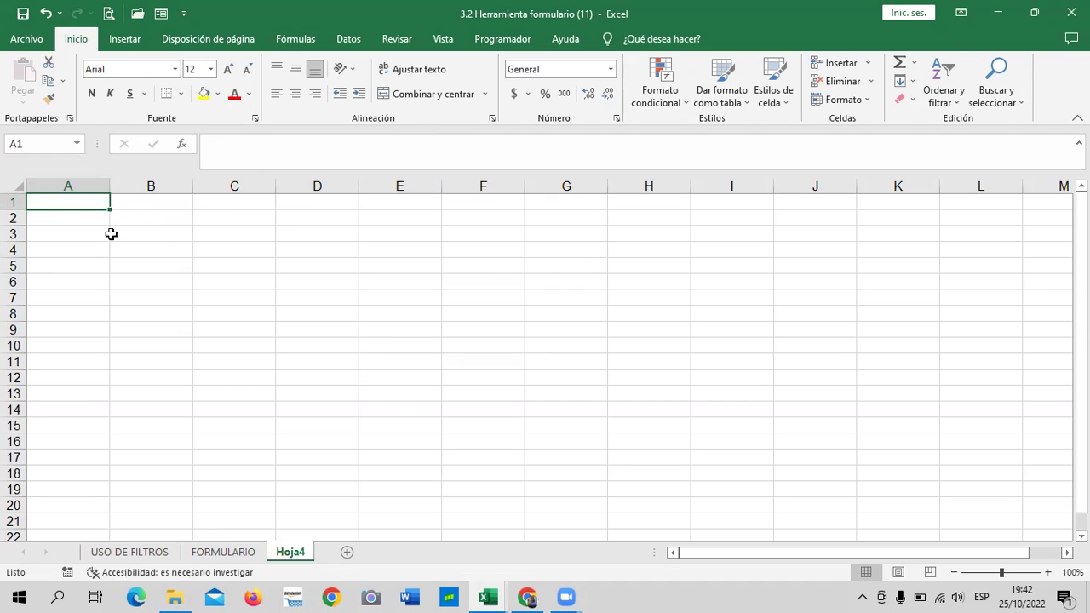
{"action": "type", "text": "N°"}
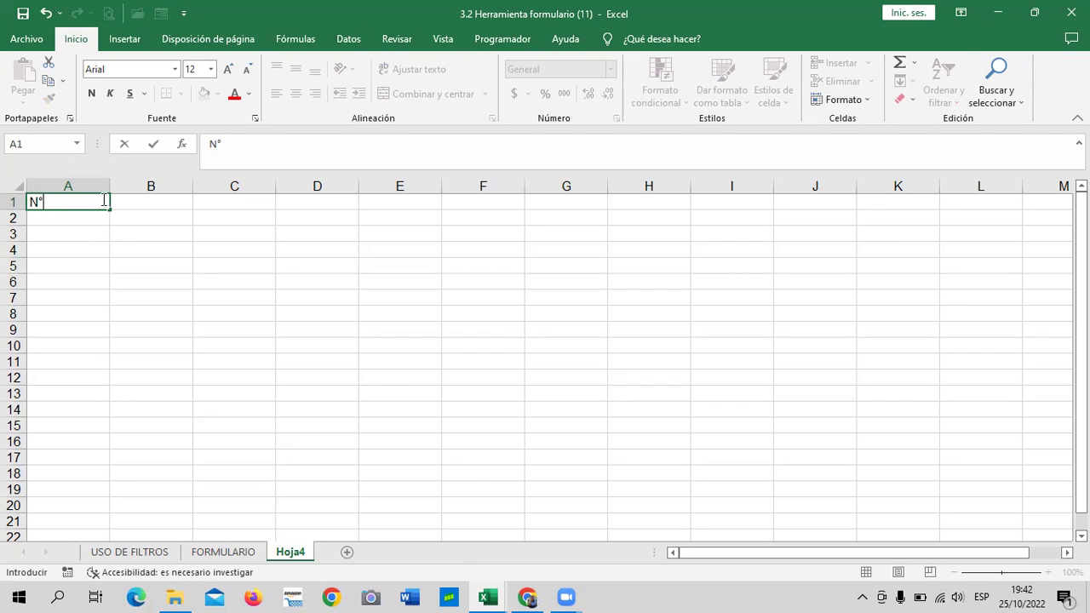
{"action": "left_click_drag", "start_coordinate": [150, 345], "coordinate": [151, 329]}
{"action": "left_click_drag", "start_coordinate": [110, 185], "coordinate": [67, 185]}
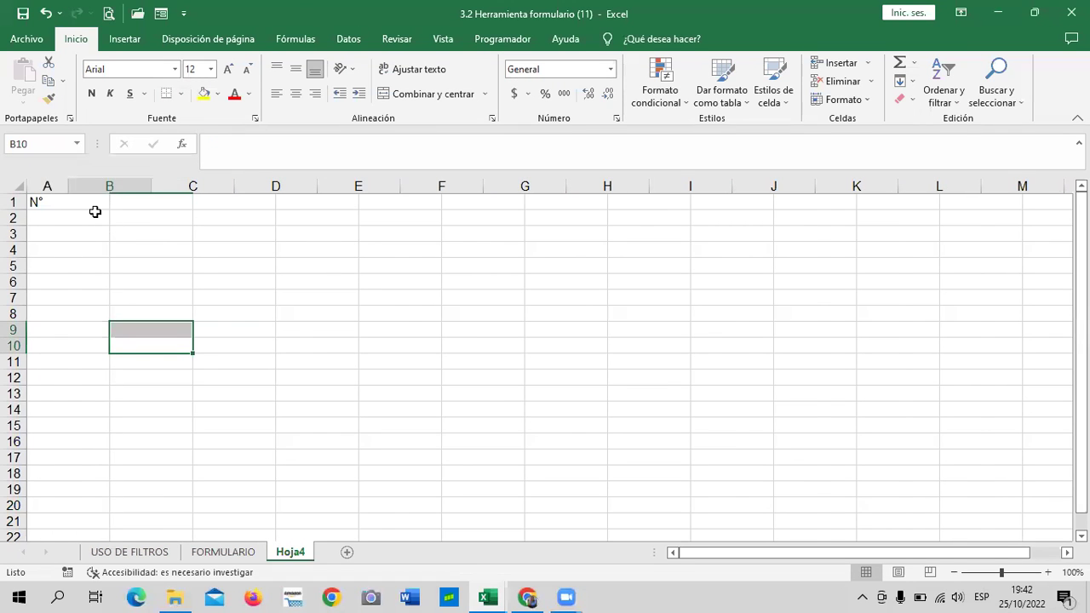
Step: Enter the headers CANTIDAD, PRODUCTO, PRECIO, IVA and TOTAL across B1:F1
{"action": "left_click", "coordinate": [266, 331]}
{"action": "left_click", "coordinate": [137, 205]}
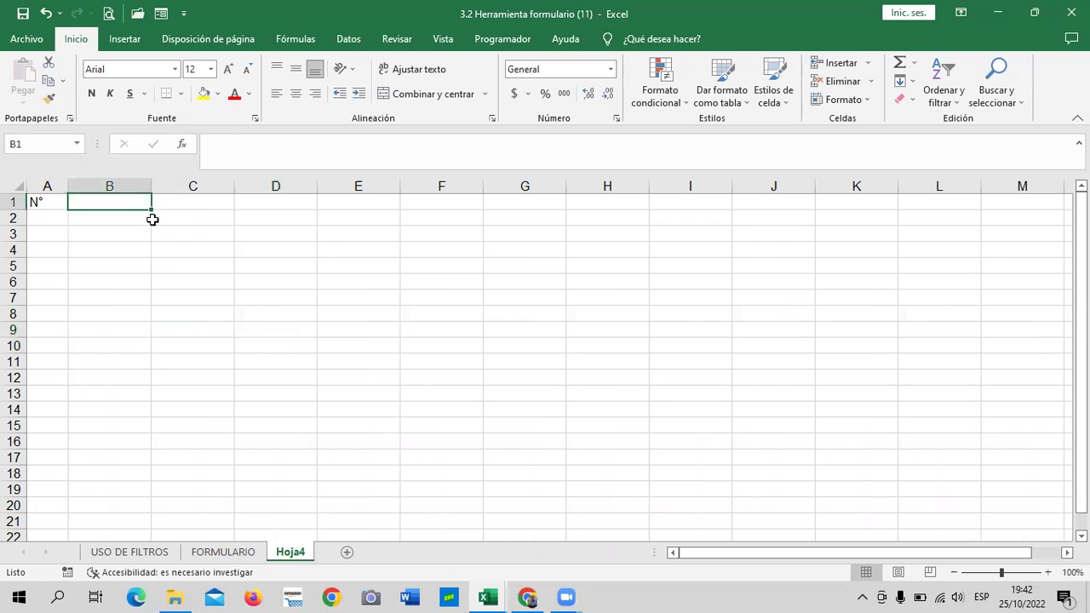
{"action": "type", "text": "CANTIDAD"}
{"action": "key", "text": "Tab"}
{"action": "type", "text": "PRODUCTO"}
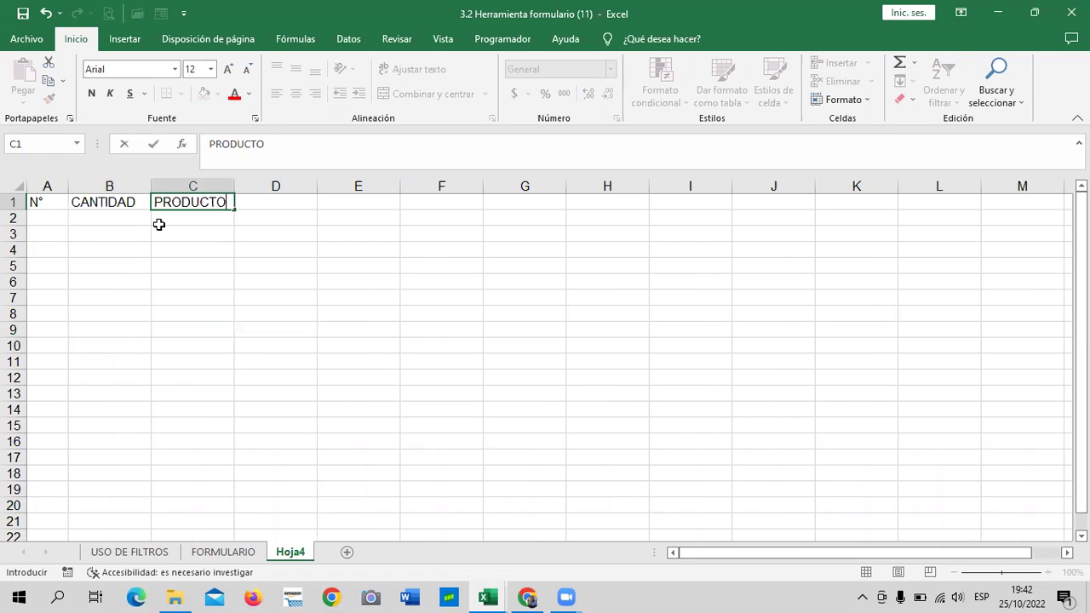
{"action": "key", "text": "Tab"}
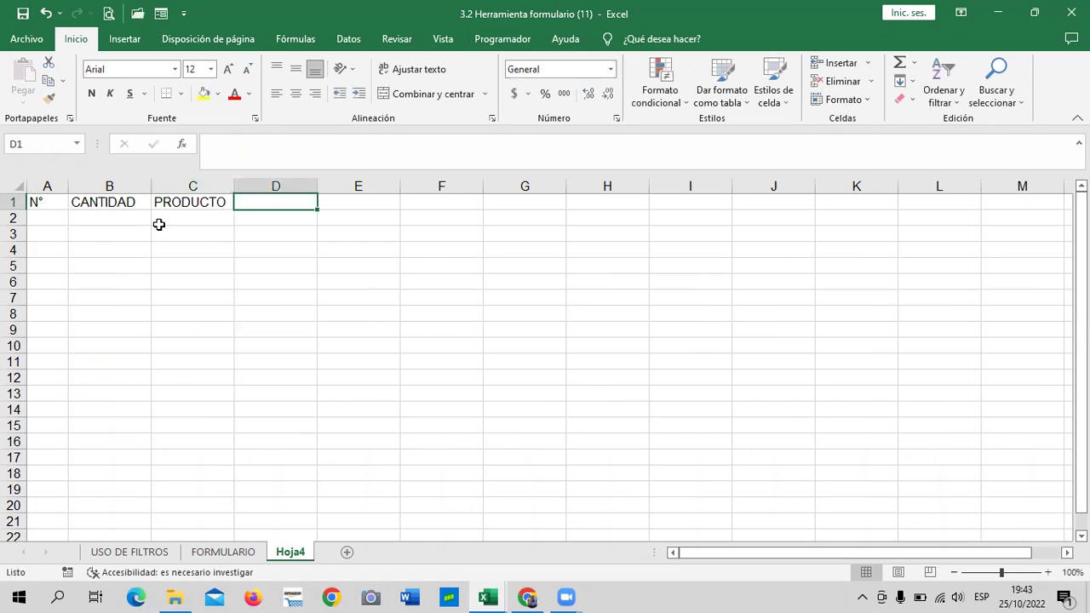
{"action": "type", "text": "PRECIO"}
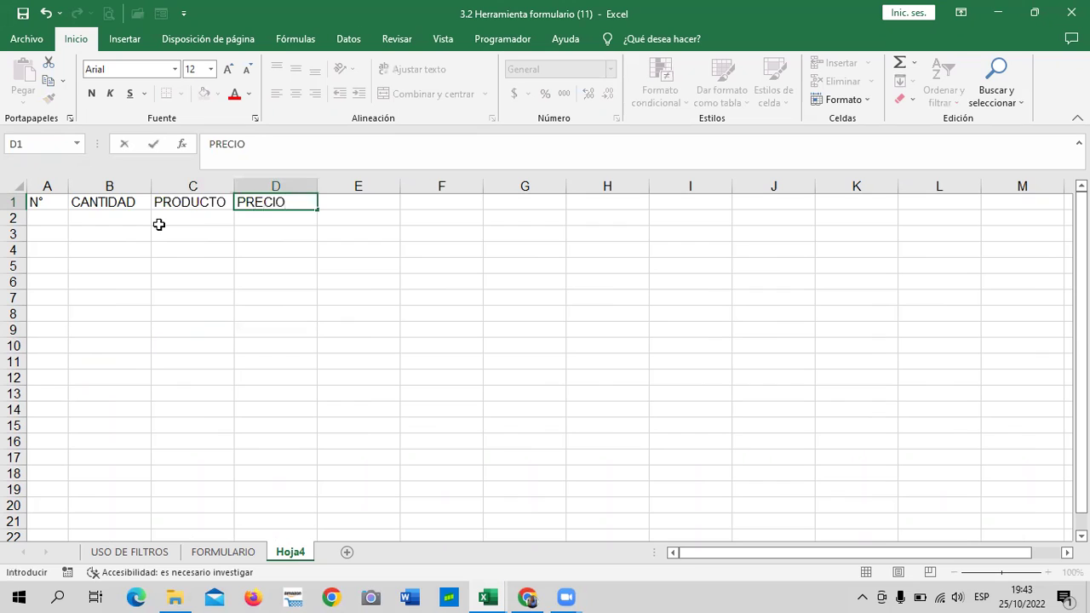
{"action": "key", "text": "Tab"}
{"action": "type", "text": "IVA"}
{"action": "key", "text": "Tab"}
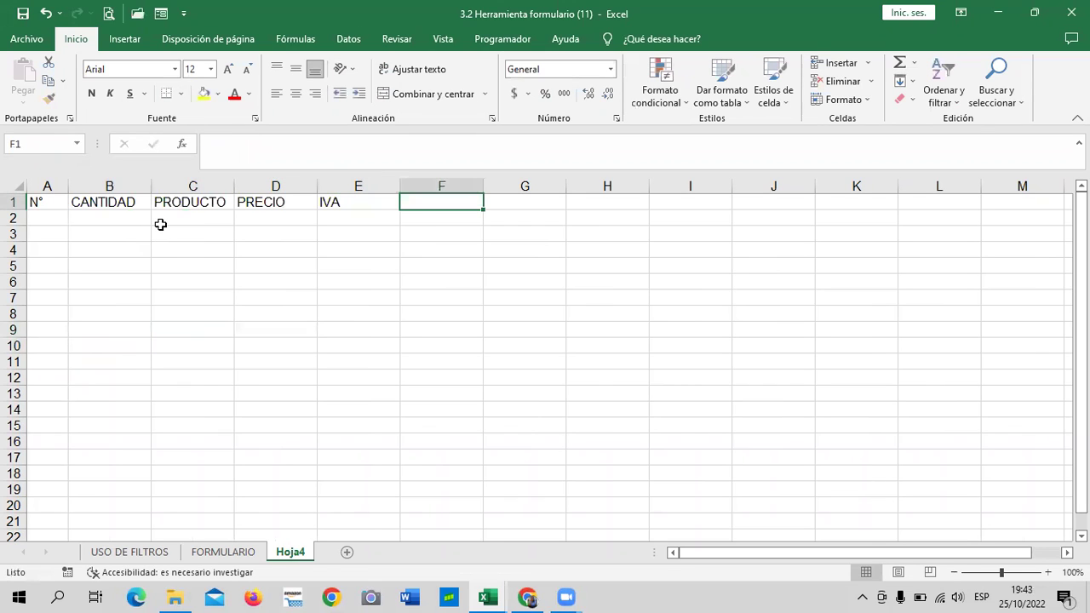
{"action": "type", "text": "TOTAL"}
{"action": "key", "text": "Return"}
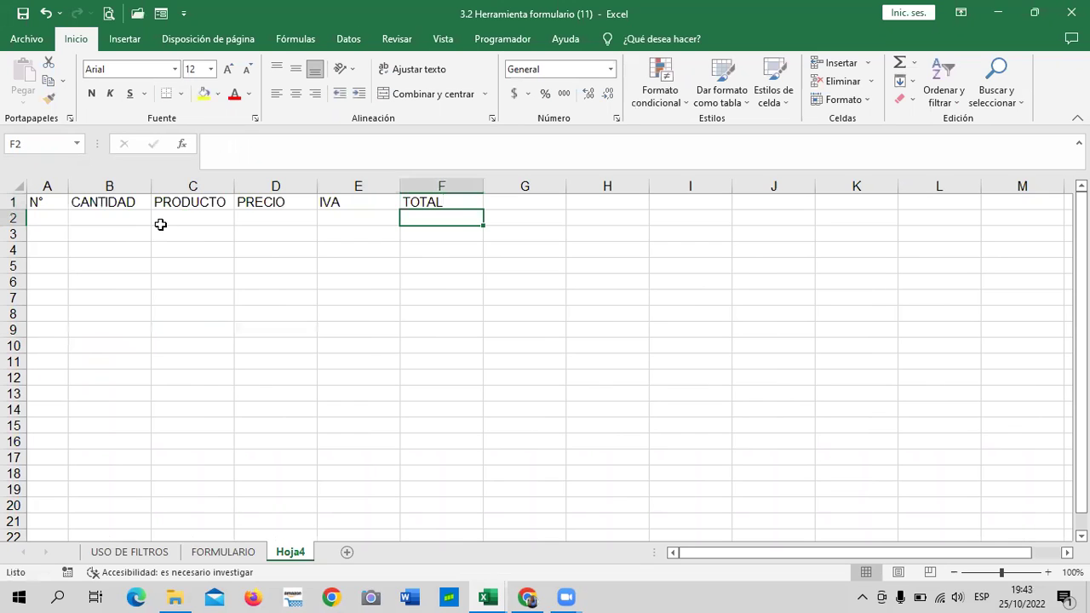
{"action": "left_click", "coordinate": [312, 314]}
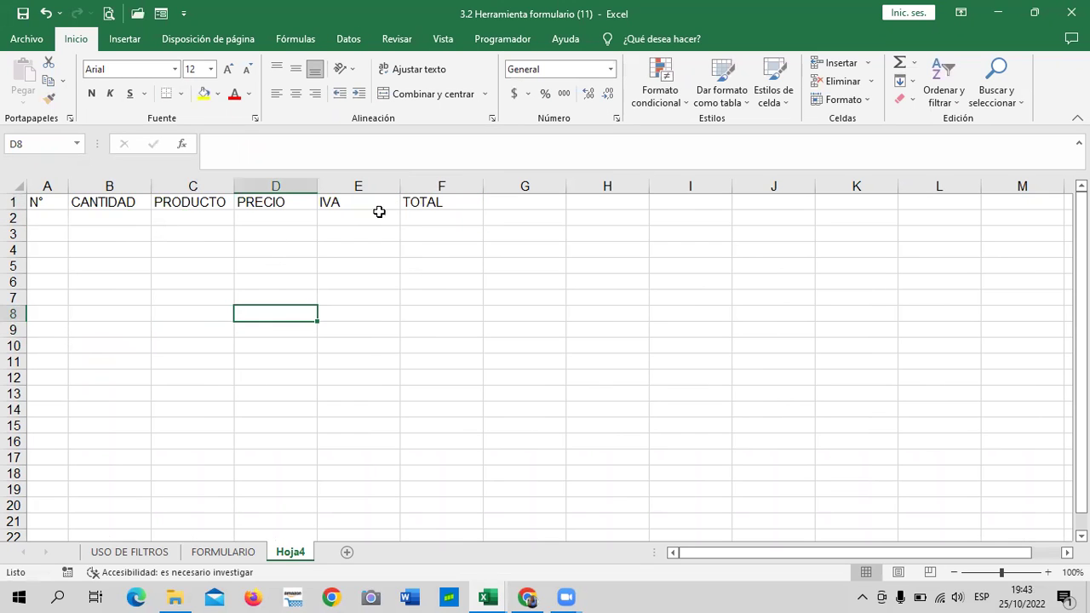
Step: Select A1:F1 and center the header labels, then check the IVA header
{"action": "left_click_drag", "start_coordinate": [64, 206], "coordinate": [415, 202]}
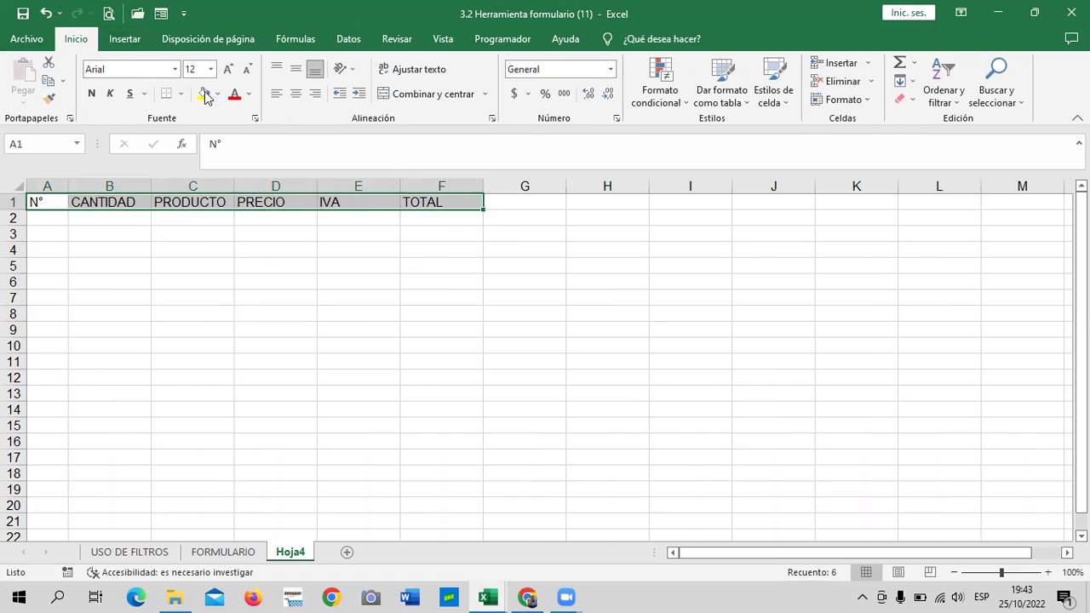
{"action": "left_click", "coordinate": [296, 94]}
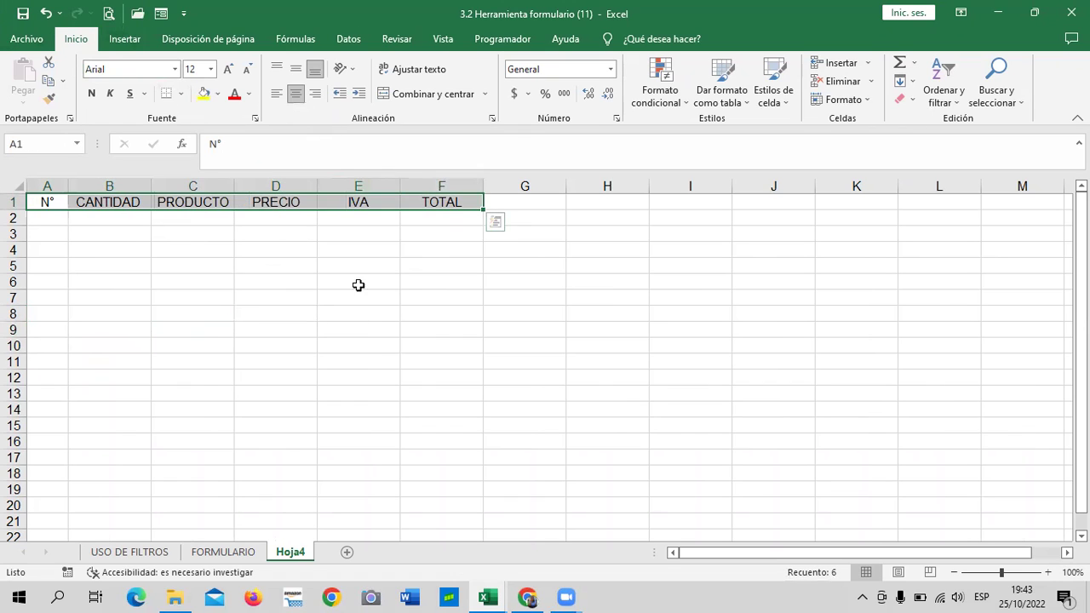
{"action": "left_click", "coordinate": [374, 310]}
{"action": "left_click", "coordinate": [338, 203]}
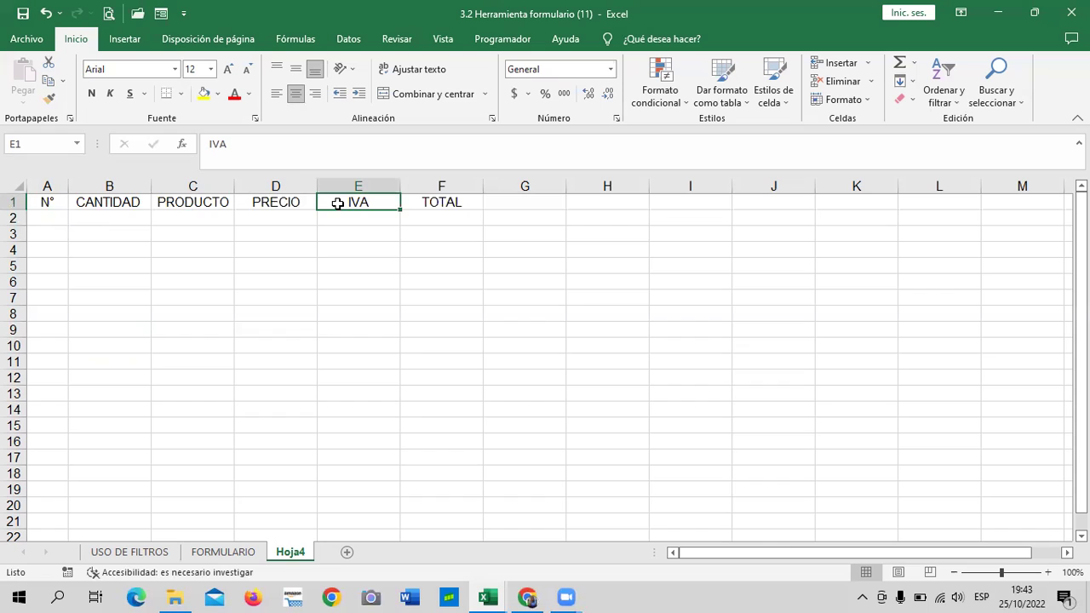
{"action": "left_click", "coordinate": [238, 316]}
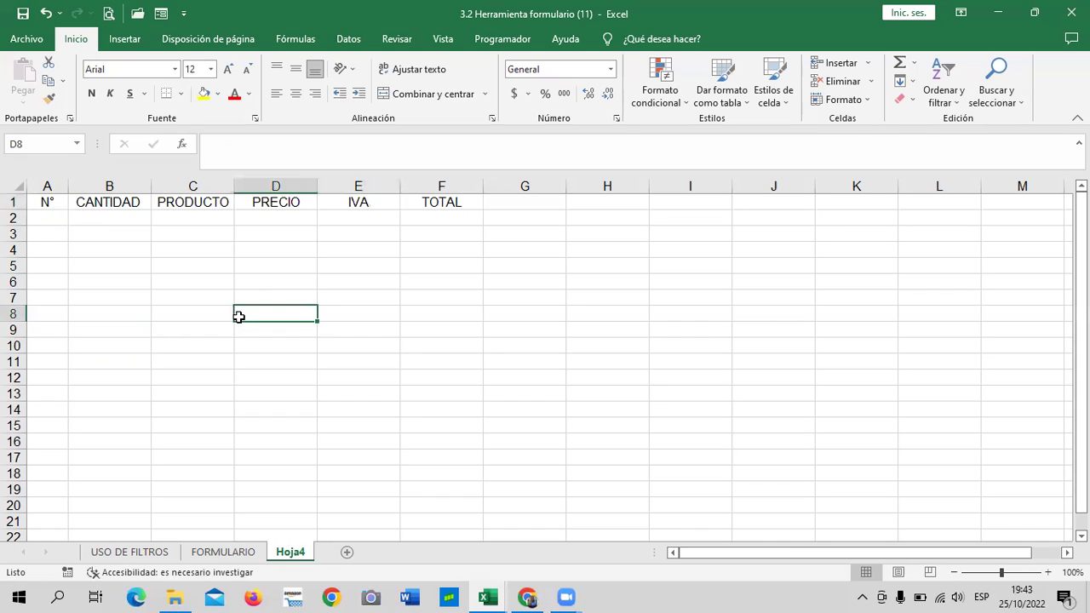
Step: Check the IVA and PRODUCTO headers in E1 and C1, then reselect the header row A1:F1
{"action": "left_click", "coordinate": [421, 294]}
{"action": "left_click", "coordinate": [353, 198]}
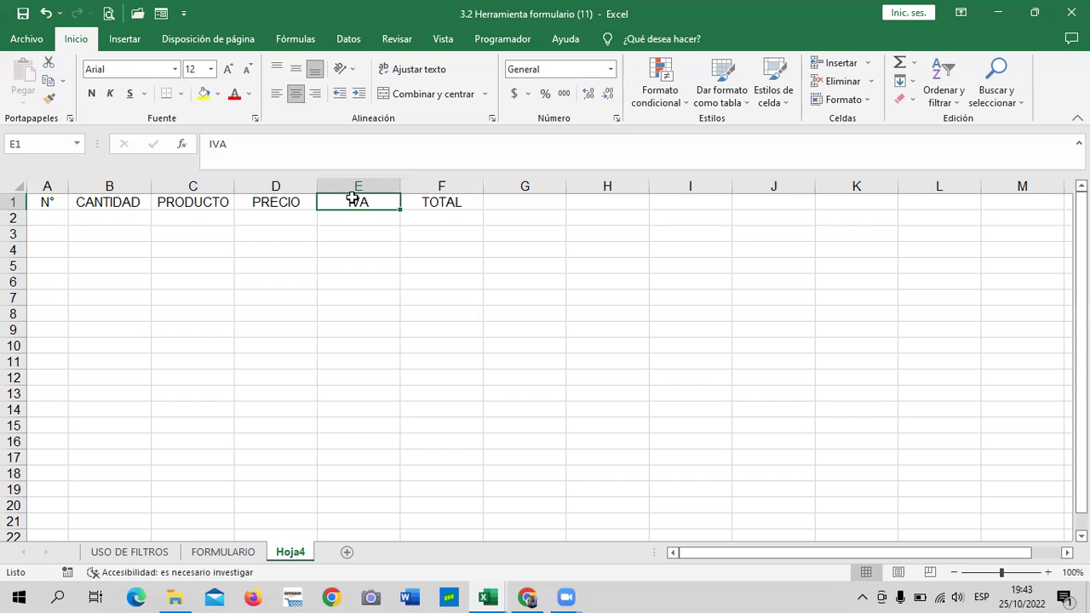
{"action": "left_click", "coordinate": [216, 342]}
{"action": "left_click", "coordinate": [182, 200]}
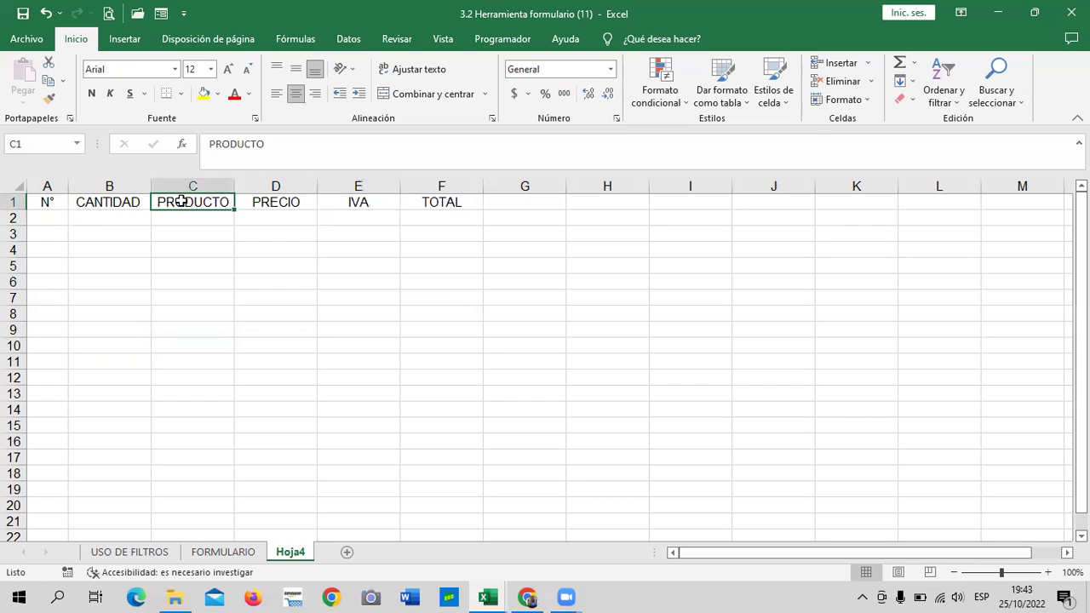
{"action": "left_click", "coordinate": [246, 424]}
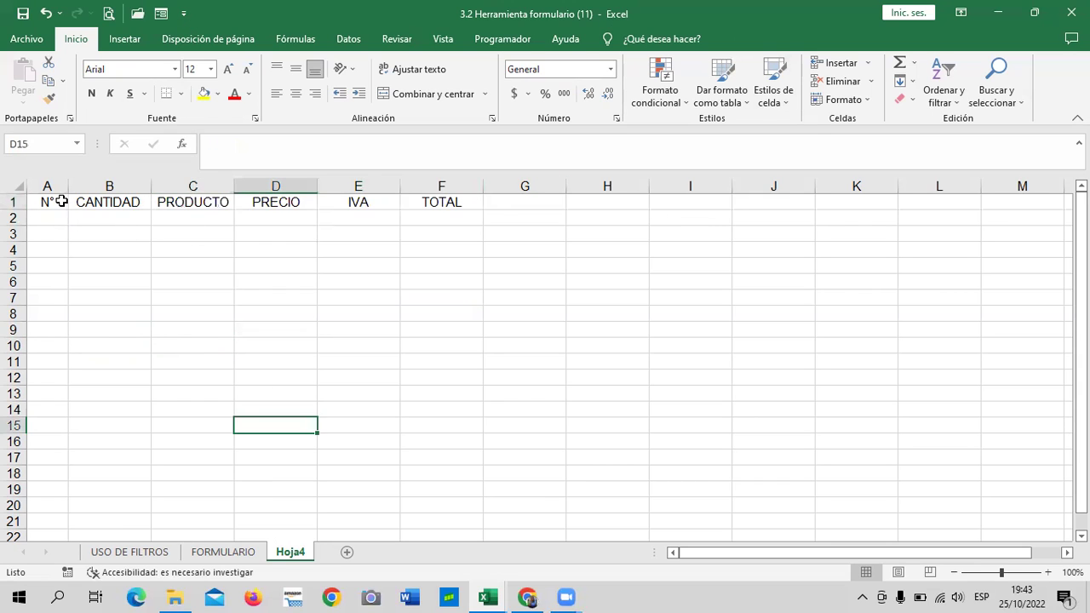
{"action": "left_click_drag", "start_coordinate": [54, 202], "coordinate": [438, 205]}
{"action": "left_click", "coordinate": [277, 325]}
{"action": "left_click_drag", "start_coordinate": [49, 201], "coordinate": [450, 203]}
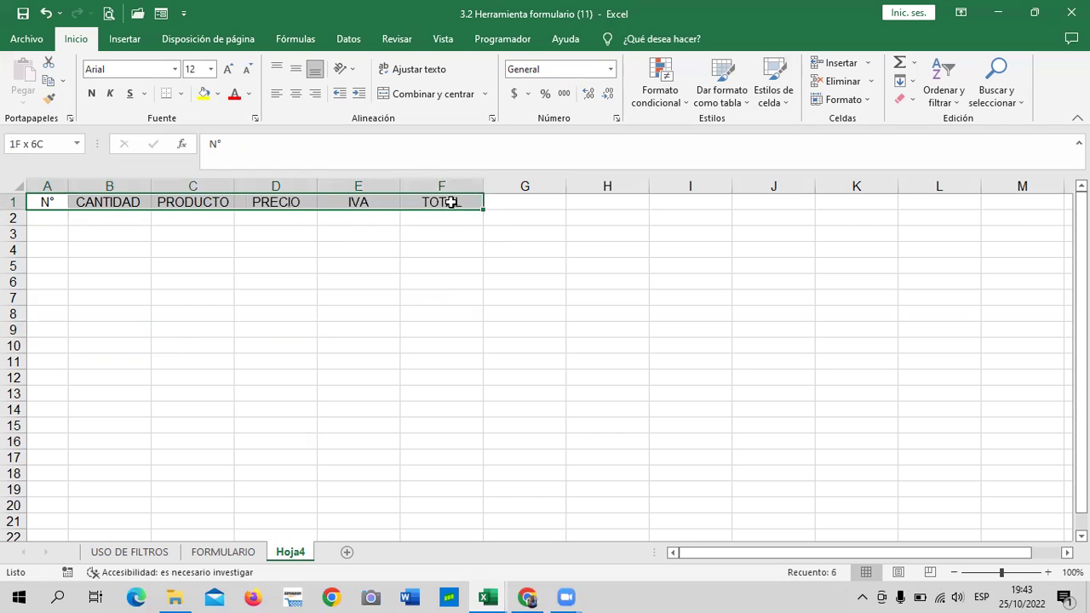
{"action": "left_click", "coordinate": [161, 14]}
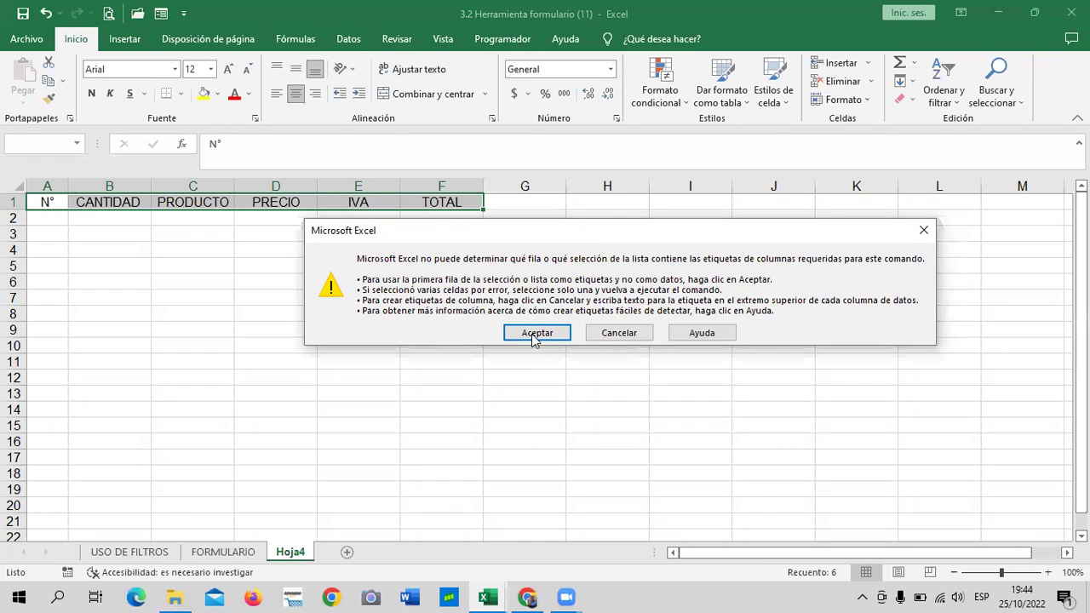
{"action": "left_click", "coordinate": [564, 333]}
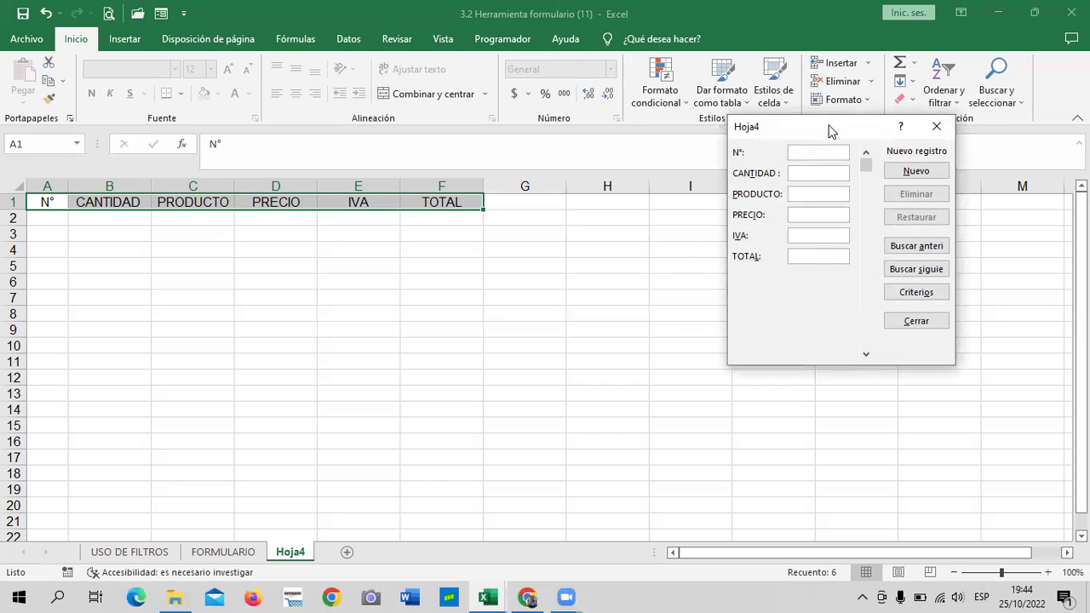
{"action": "left_click_drag", "start_coordinate": [830, 135], "coordinate": [834, 160]}
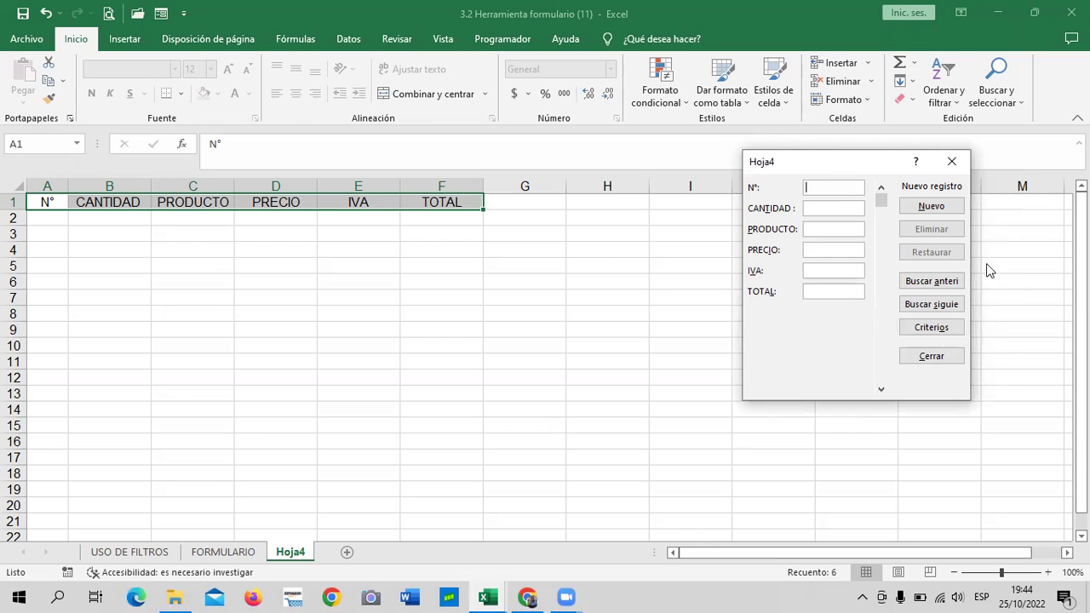
{"action": "left_click", "coordinate": [947, 329]}
{"action": "left_click", "coordinate": [947, 329]}
{"action": "left_click", "coordinate": [947, 329]}
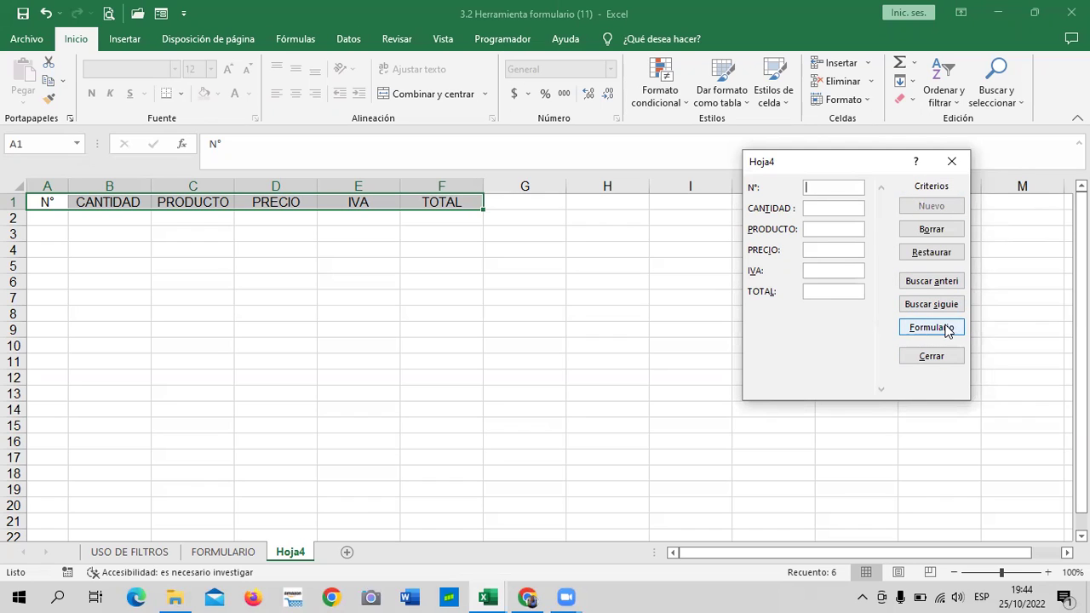
{"action": "left_click", "coordinate": [932, 327]}
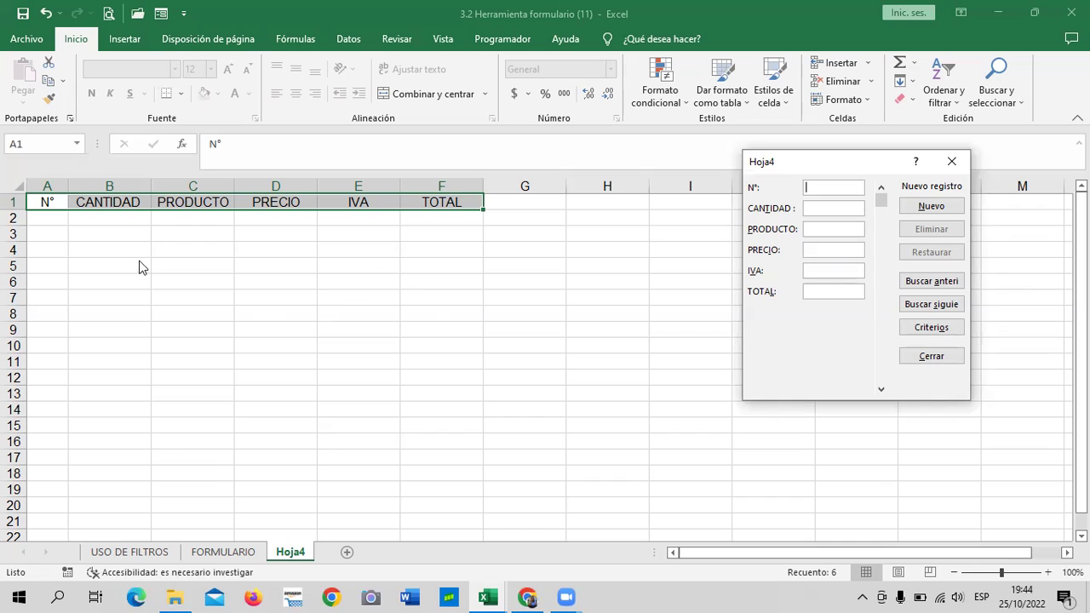
{"action": "left_click", "coordinate": [934, 356]}
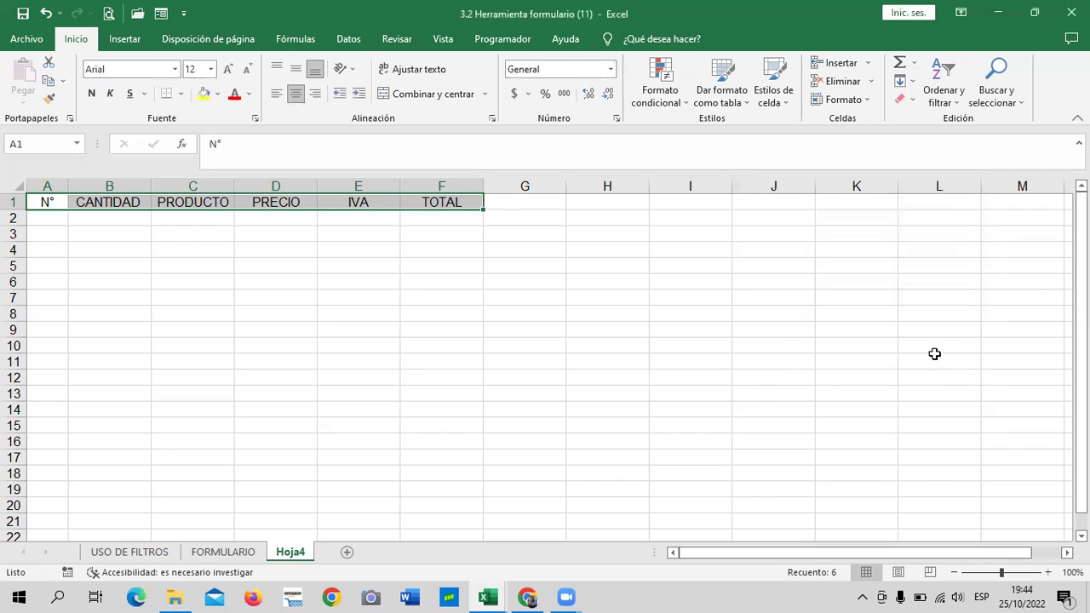
Step: Deselect the header row and briefly switch to Word and back to the worksheet
{"action": "left_click", "coordinate": [573, 381]}
{"action": "left_click", "coordinate": [331, 345]}
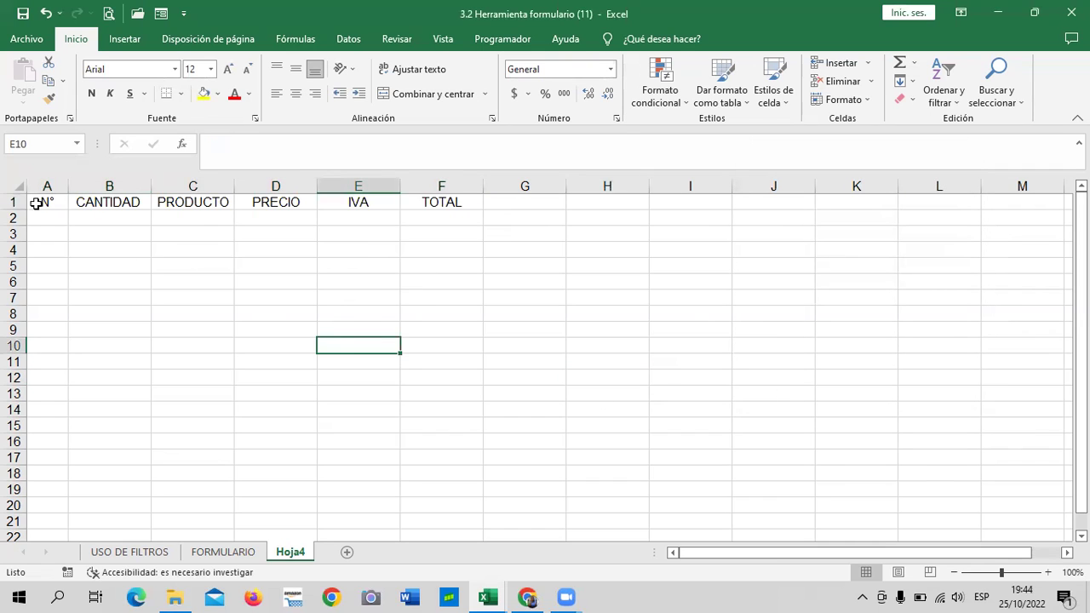
{"action": "left_click", "coordinate": [558, 263]}
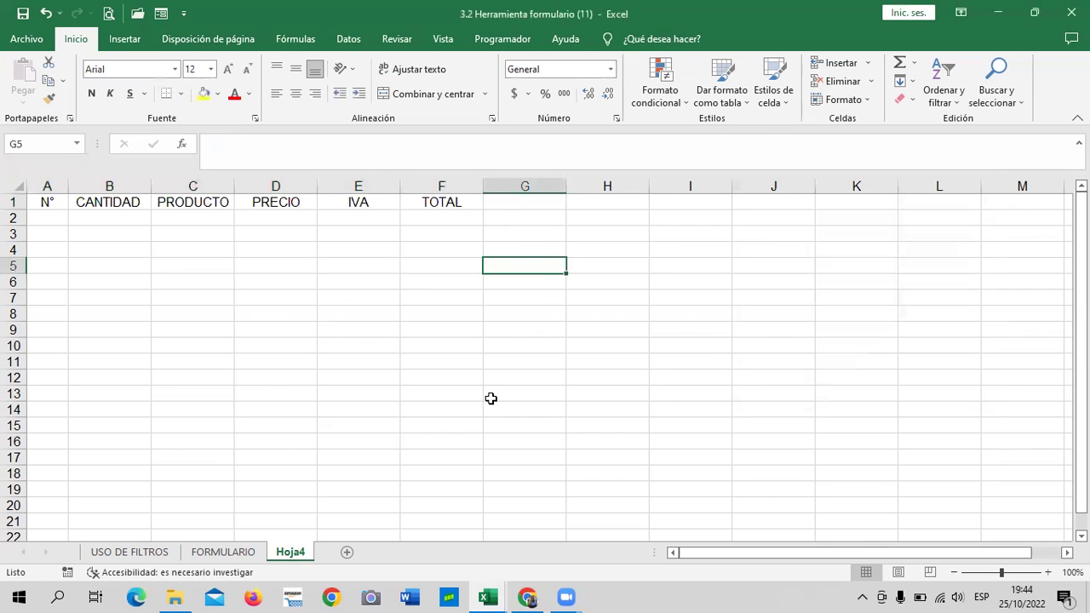
{"action": "left_click", "coordinate": [419, 594]}
{"action": "left_click", "coordinate": [425, 381]}
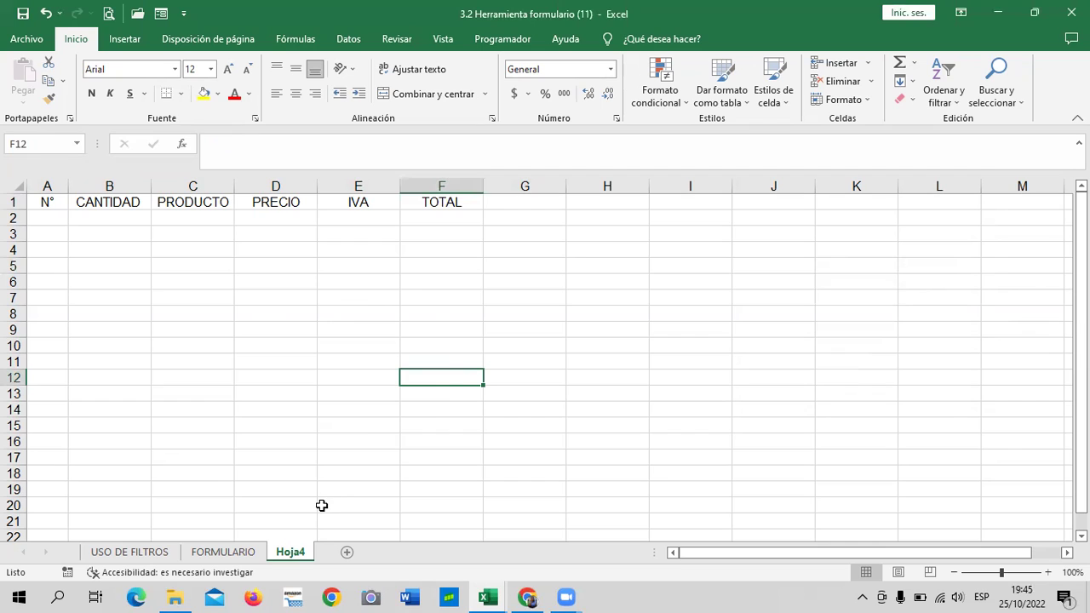
Step: Rename the Hoja4 sheet to FORM and commit the new name
{"action": "right_click", "coordinate": [292, 552]}
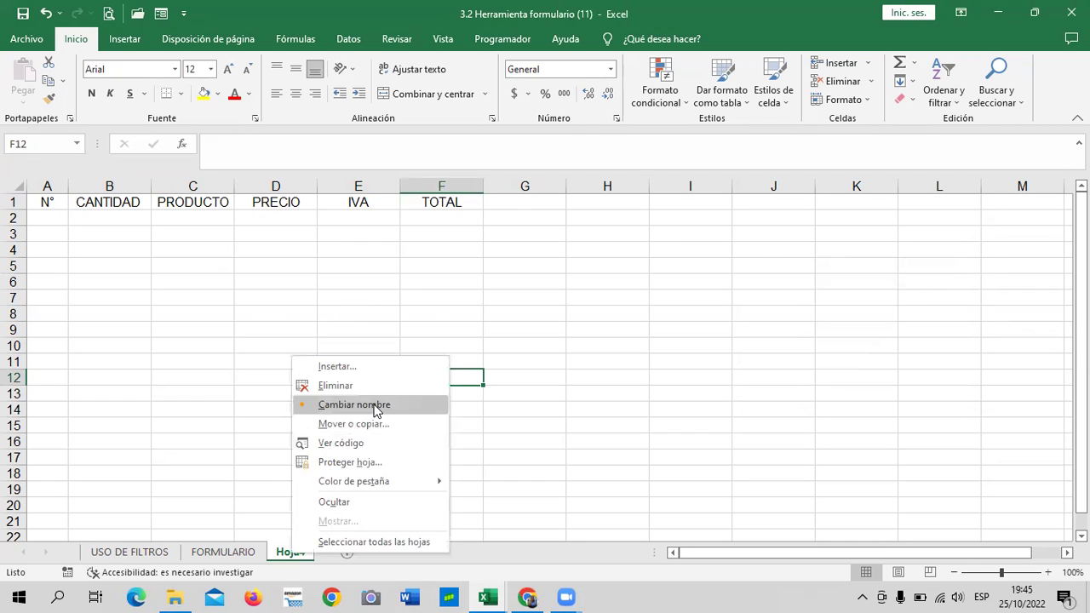
{"action": "left_click", "coordinate": [372, 405]}
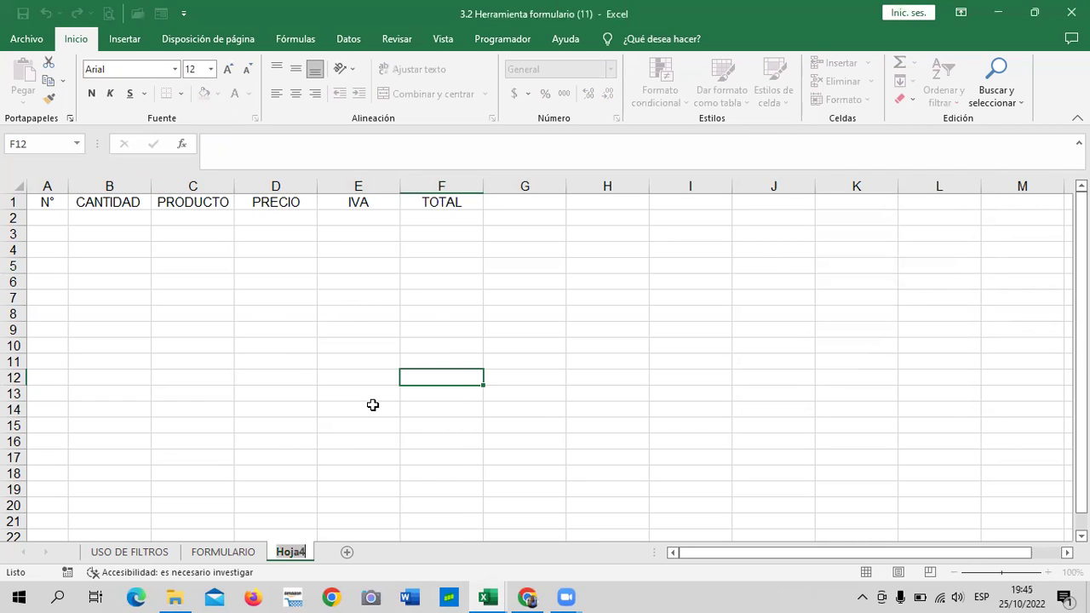
{"action": "key", "text": "BackSpace"}
{"action": "type", "text": "FORM"}
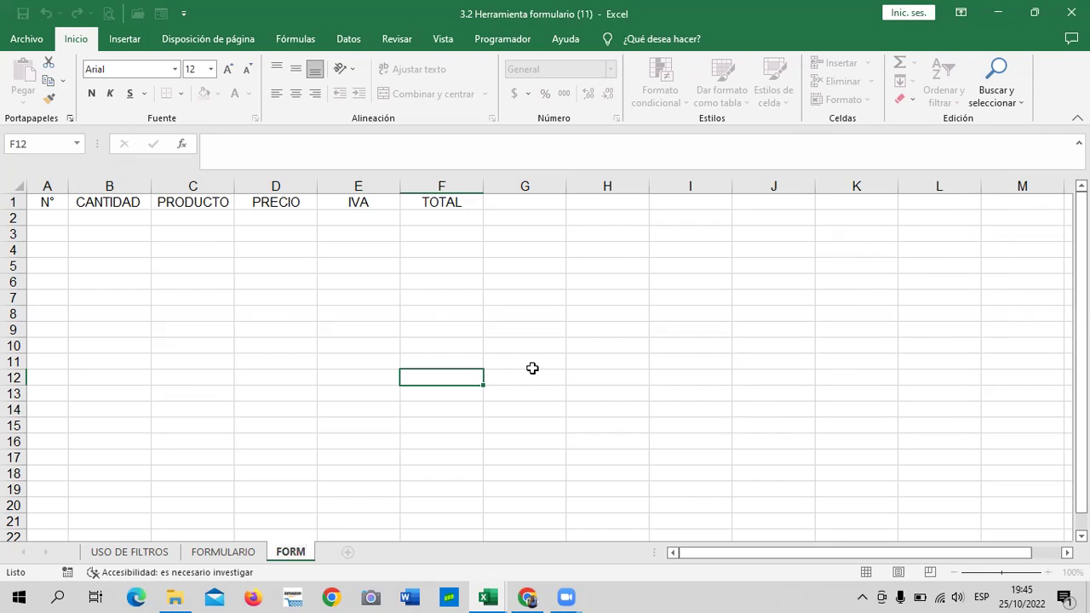
{"action": "left_click", "coordinate": [516, 327]}
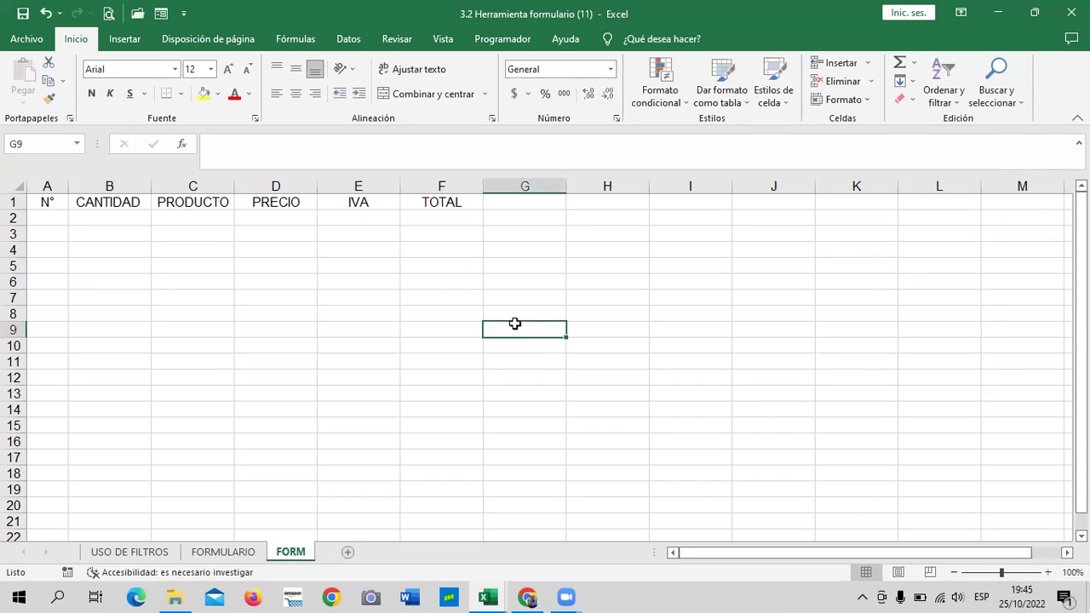
{"action": "left_click", "coordinate": [493, 439]}
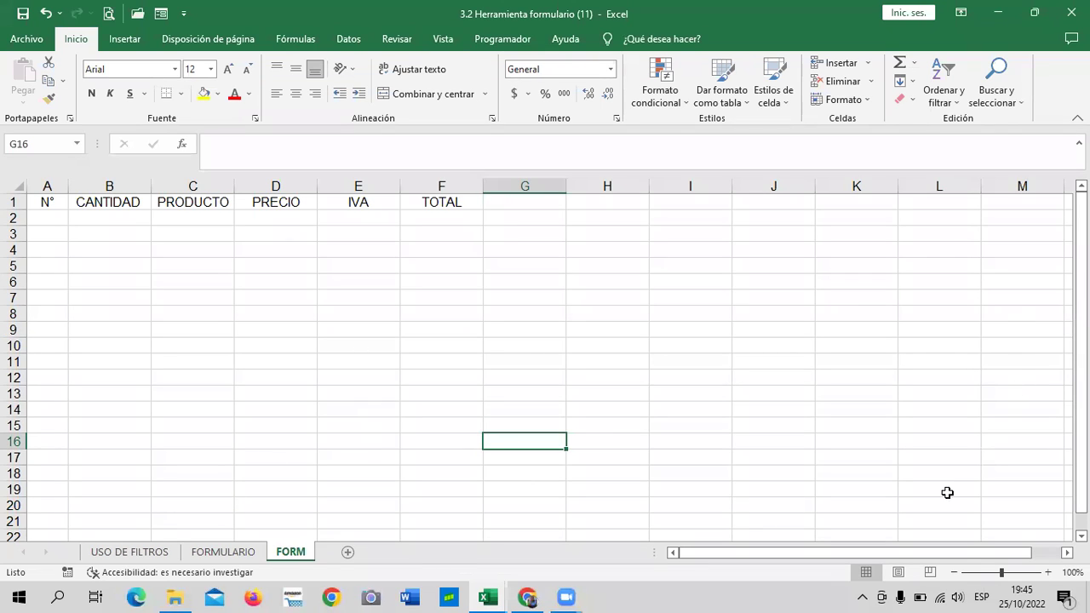
{"action": "left_click", "coordinate": [869, 361]}
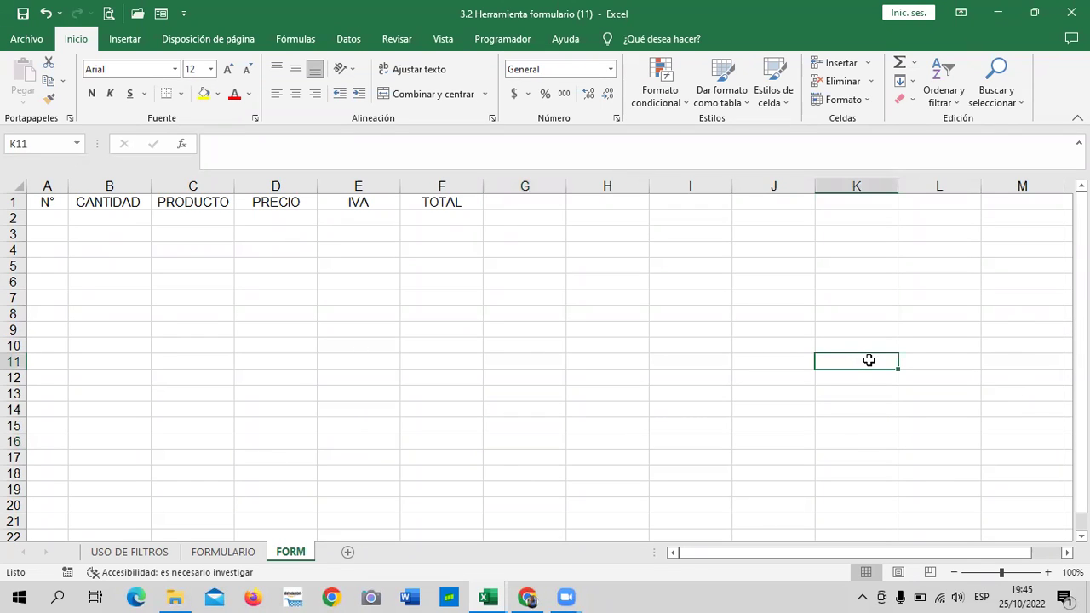
{"action": "left_click", "coordinate": [118, 302]}
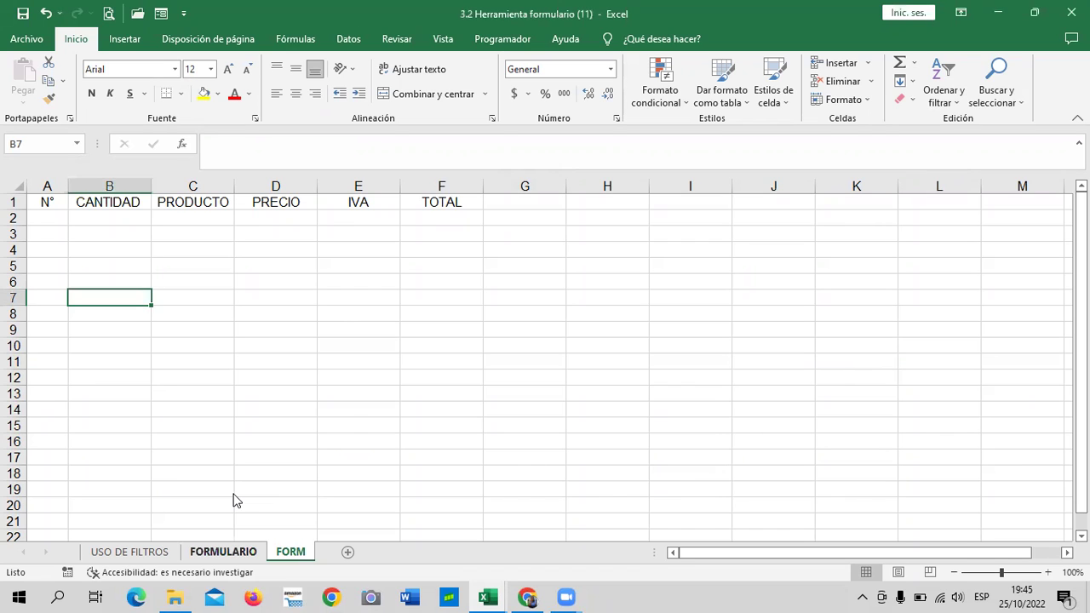
Step: Switch to the FORMULARIO sheet and check the FECHA dates in A2:A5
{"action": "key", "text": "ctrl+Page_Up"}
{"action": "left_click", "coordinate": [317, 448]}
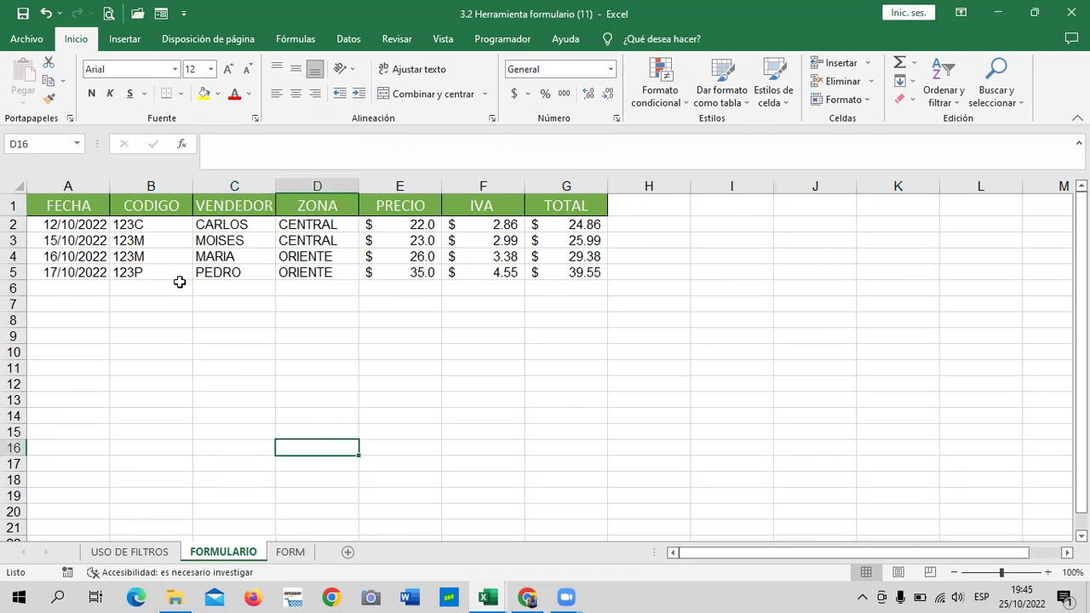
{"action": "left_click_drag", "start_coordinate": [74, 227], "coordinate": [75, 256]}
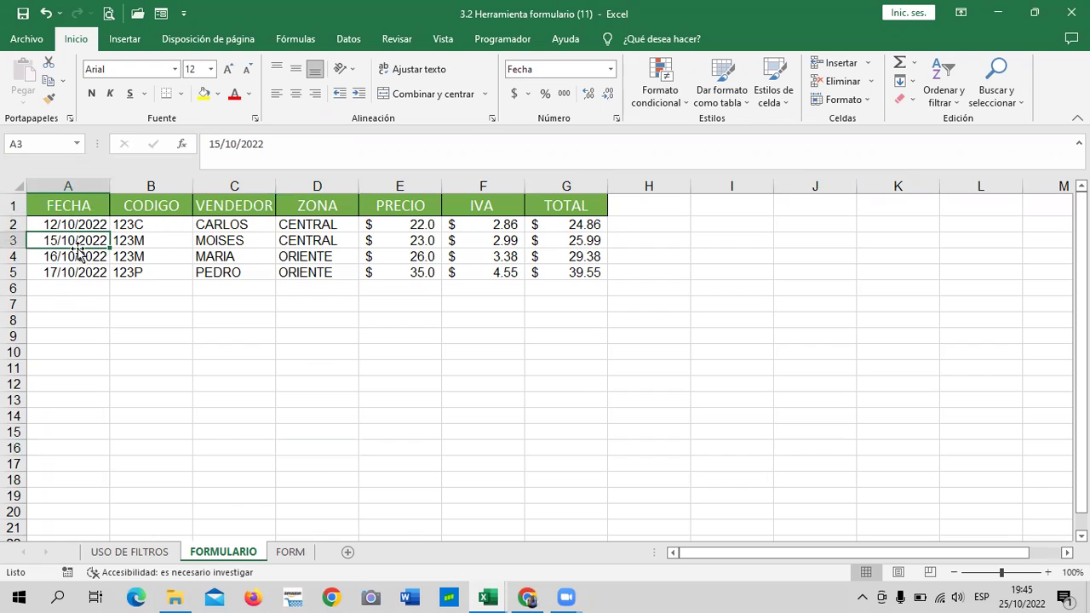
{"action": "left_click", "coordinate": [78, 283]}
{"action": "left_click", "coordinate": [80, 272]}
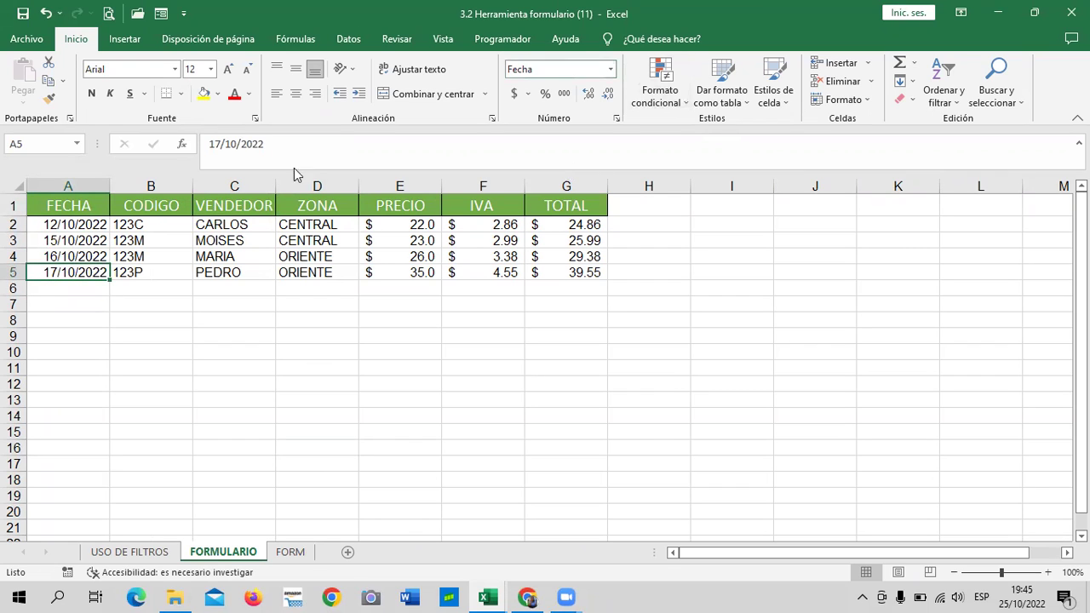
{"action": "left_click_drag", "start_coordinate": [79, 225], "coordinate": [86, 272]}
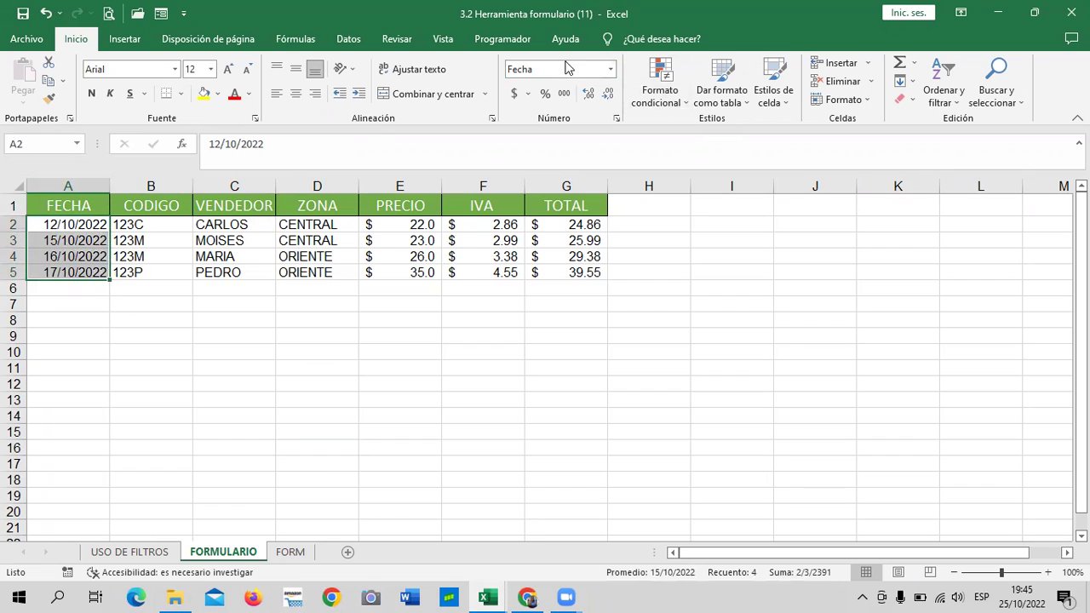
{"action": "left_click", "coordinate": [379, 368]}
{"action": "left_click", "coordinate": [485, 341]}
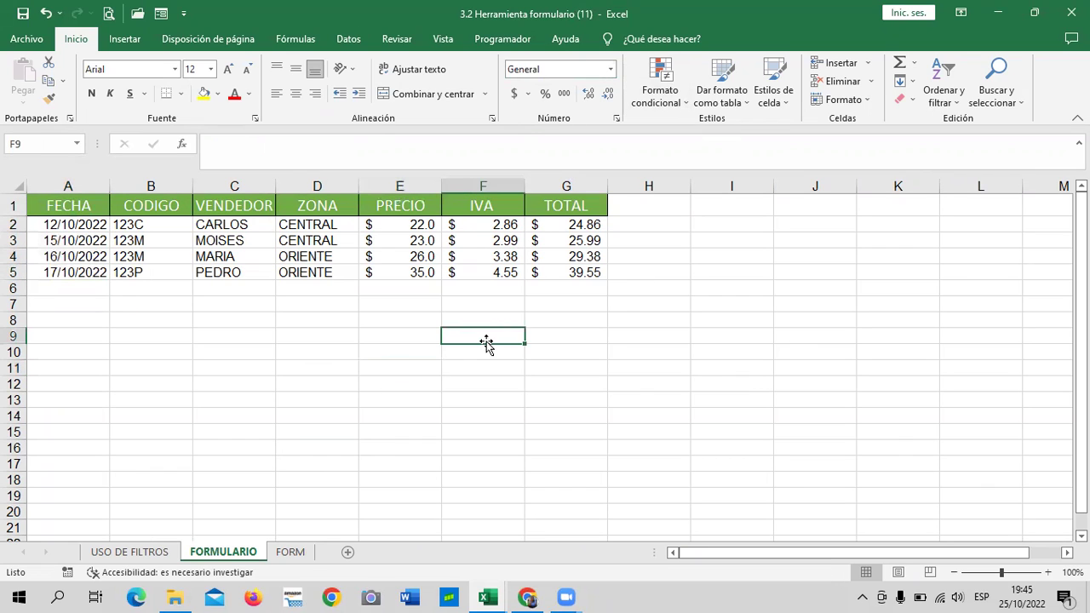
Step: Enter 22/10/22 in I11 and format it as Fecha larga
{"action": "left_click", "coordinate": [742, 368]}
{"action": "type", "text": "22/10/"}
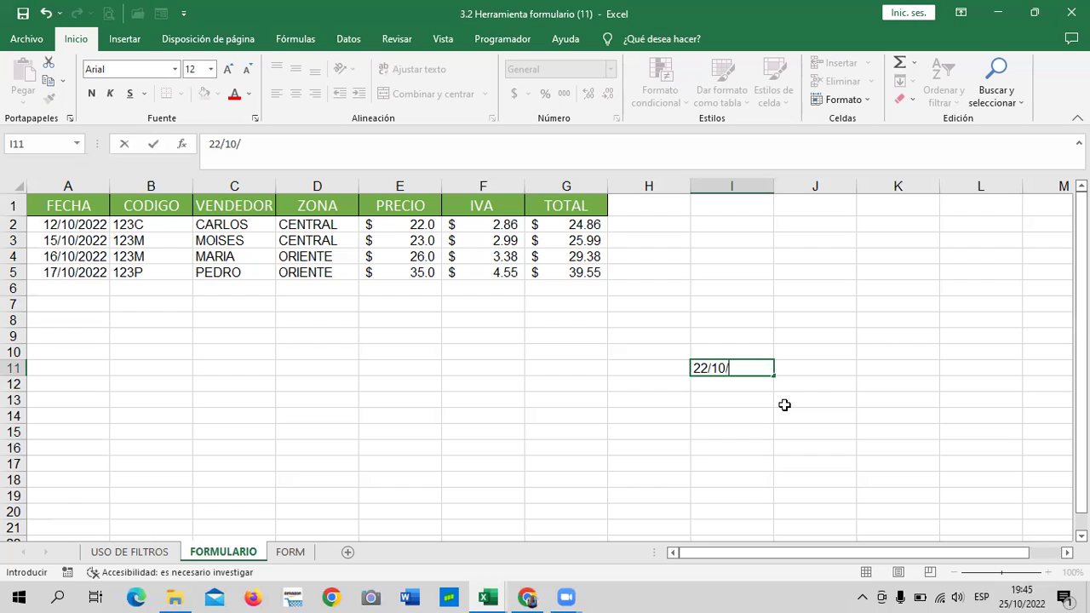
{"action": "type", "text": "22"}
{"action": "key", "text": "Return"}
{"action": "left_click", "coordinate": [730, 369]}
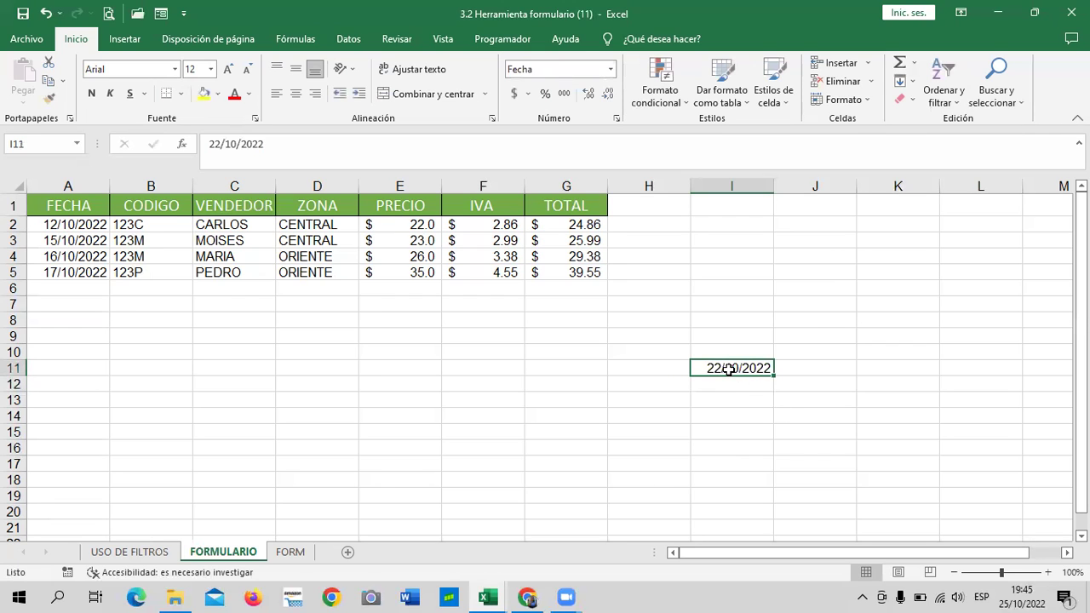
{"action": "left_click", "coordinate": [780, 382]}
{"action": "left_click", "coordinate": [736, 368]}
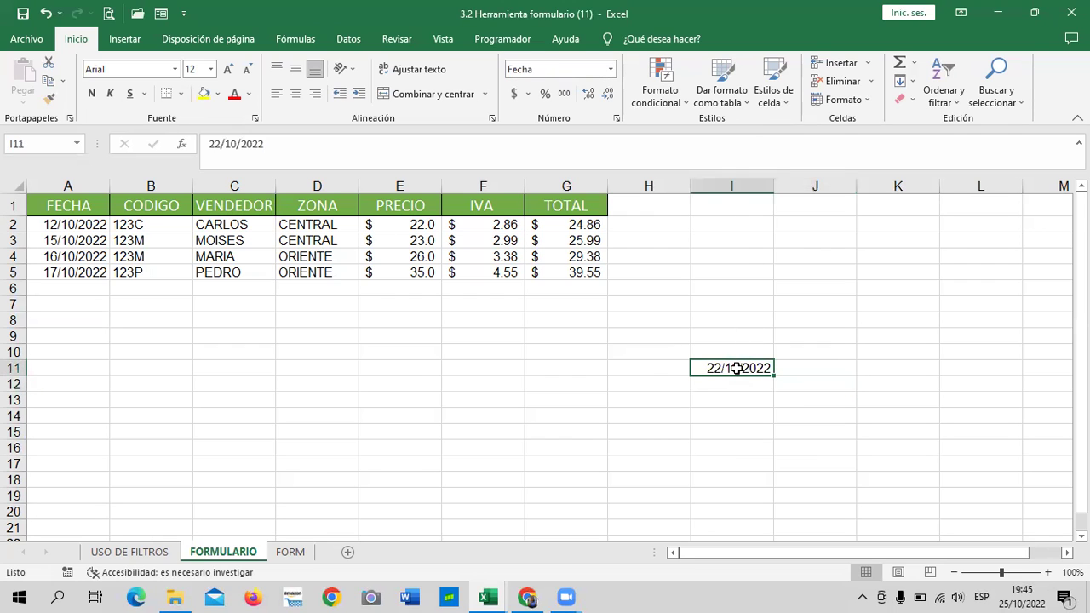
{"action": "left_click", "coordinate": [610, 70]}
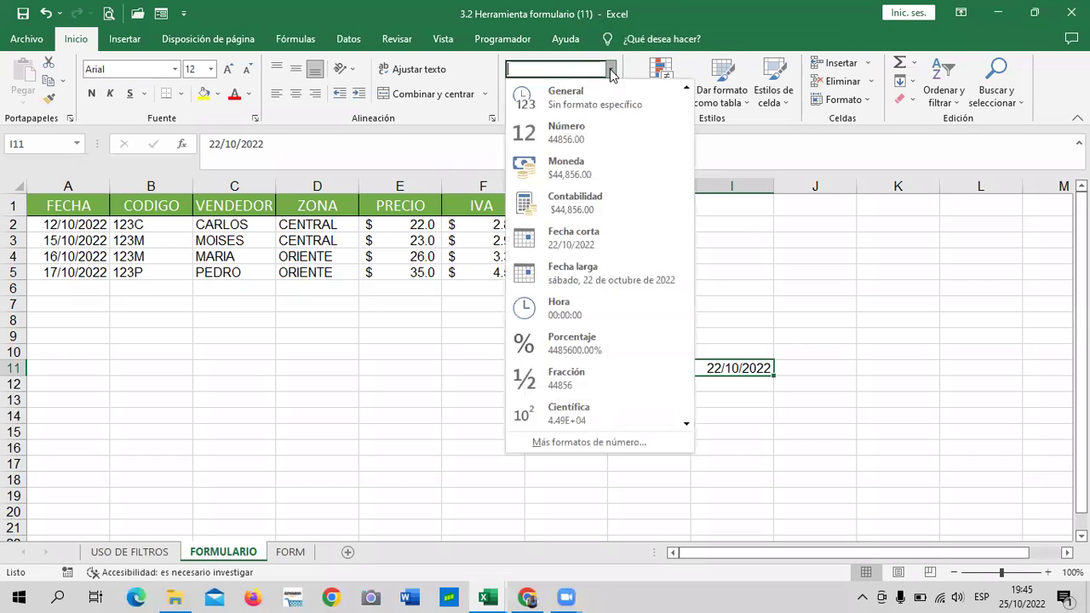
{"action": "left_click", "coordinate": [648, 276]}
Step: Widen column I so the long date in I11 fits
{"action": "left_click", "coordinate": [808, 430]}
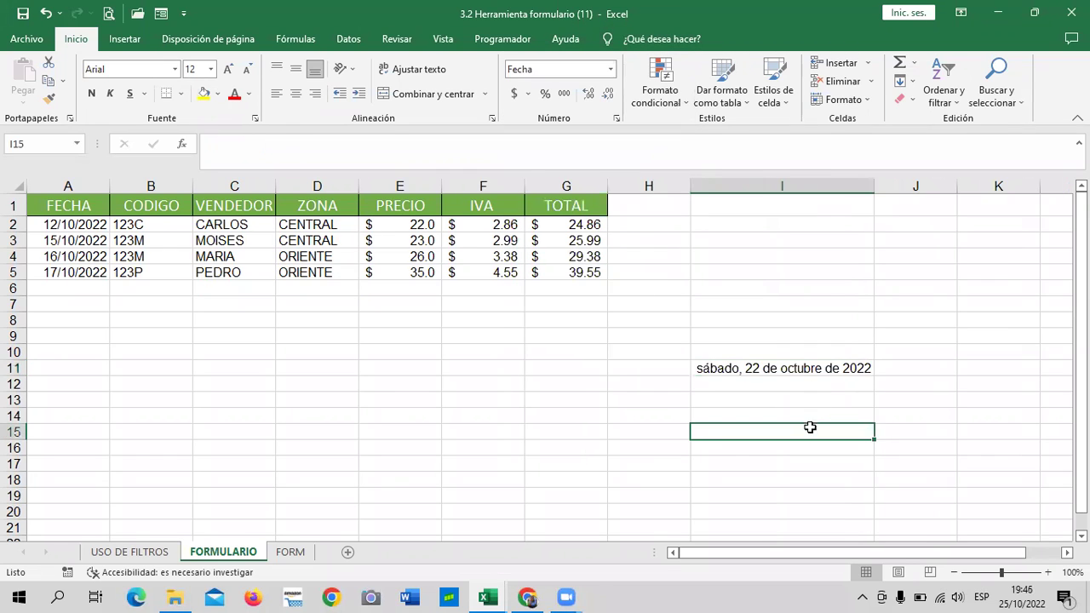
{"action": "left_click", "coordinate": [737, 373]}
{"action": "left_click_drag", "start_coordinate": [874, 185], "coordinate": [924, 186]}
{"action": "left_click", "coordinate": [808, 433]}
{"action": "left_click", "coordinate": [769, 369]}
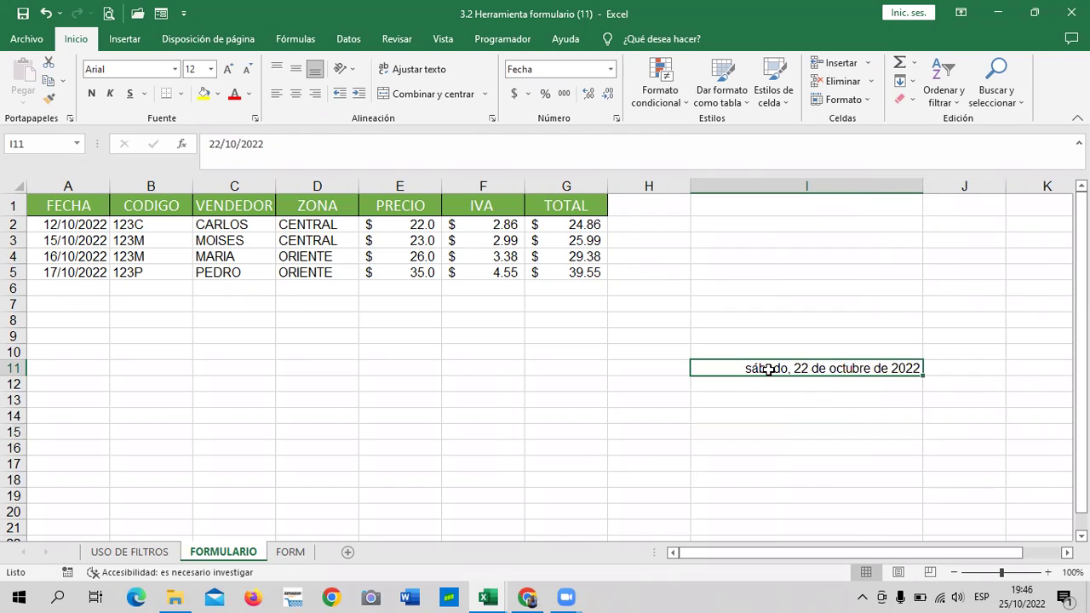
{"action": "left_click", "coordinate": [720, 460]}
{"action": "left_click", "coordinate": [713, 368]}
{"action": "left_click", "coordinate": [789, 460]}
{"action": "left_click", "coordinate": [737, 369]}
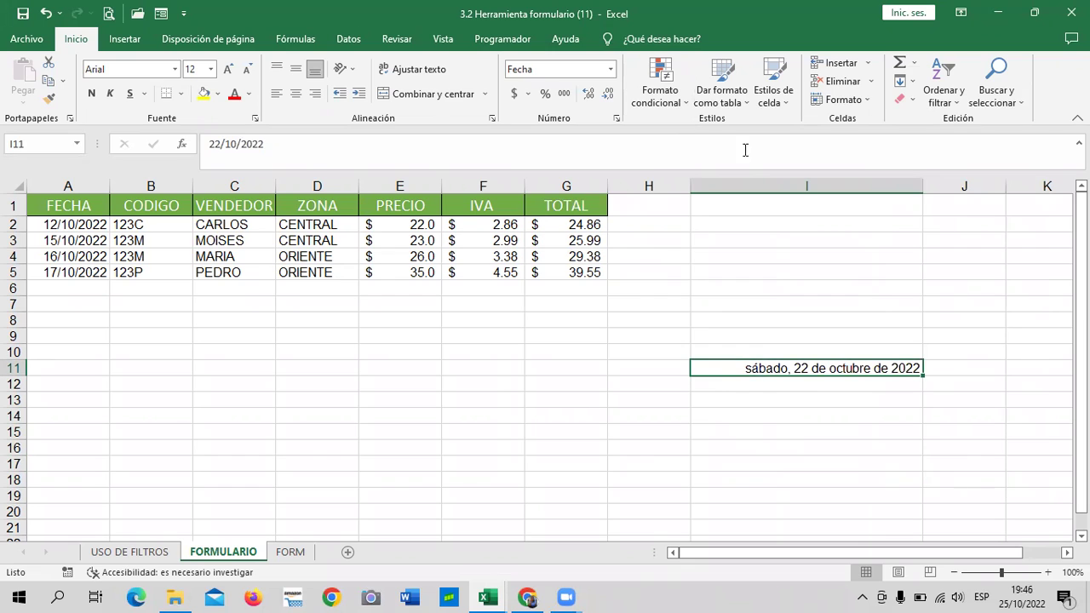
Step: Try General, Número and Fecha corta on I11, then return to Fecha larga
{"action": "left_click", "coordinate": [609, 69]}
{"action": "left_click", "coordinate": [586, 97]}
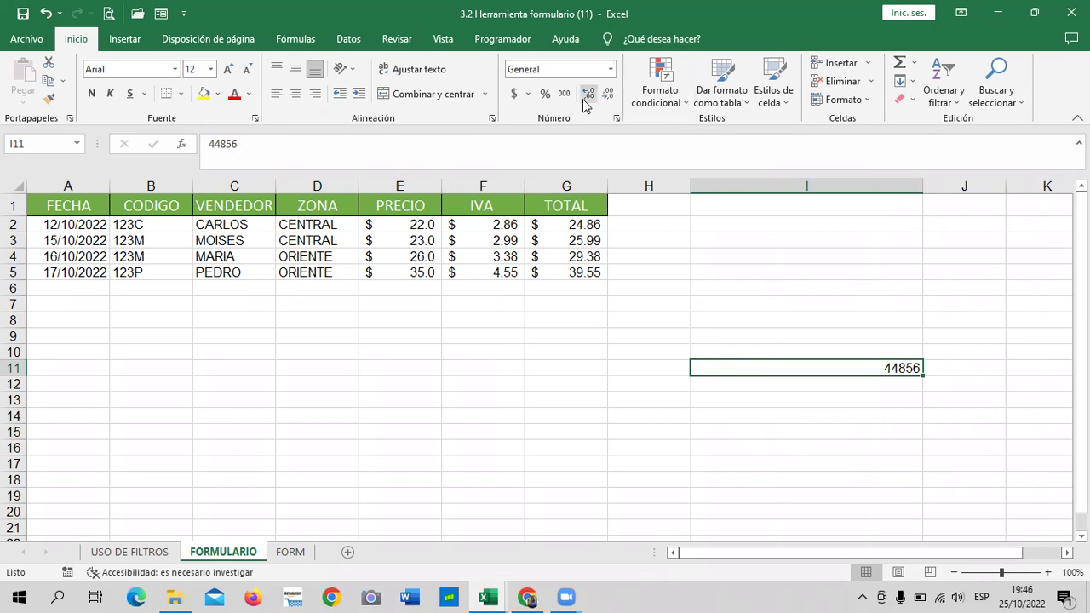
{"action": "left_click", "coordinate": [610, 69]}
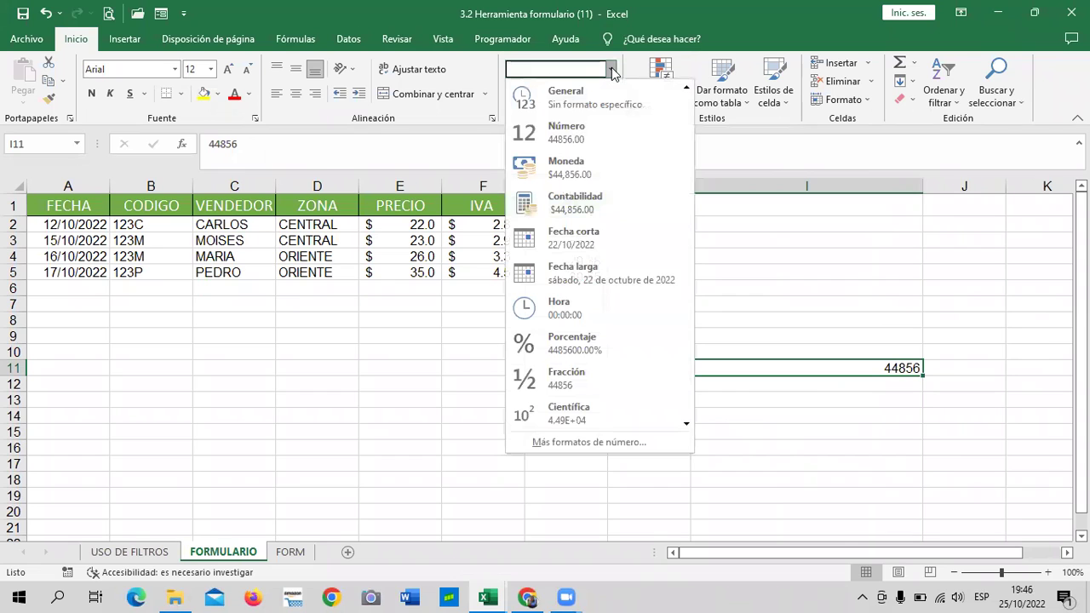
{"action": "left_click", "coordinate": [601, 133]}
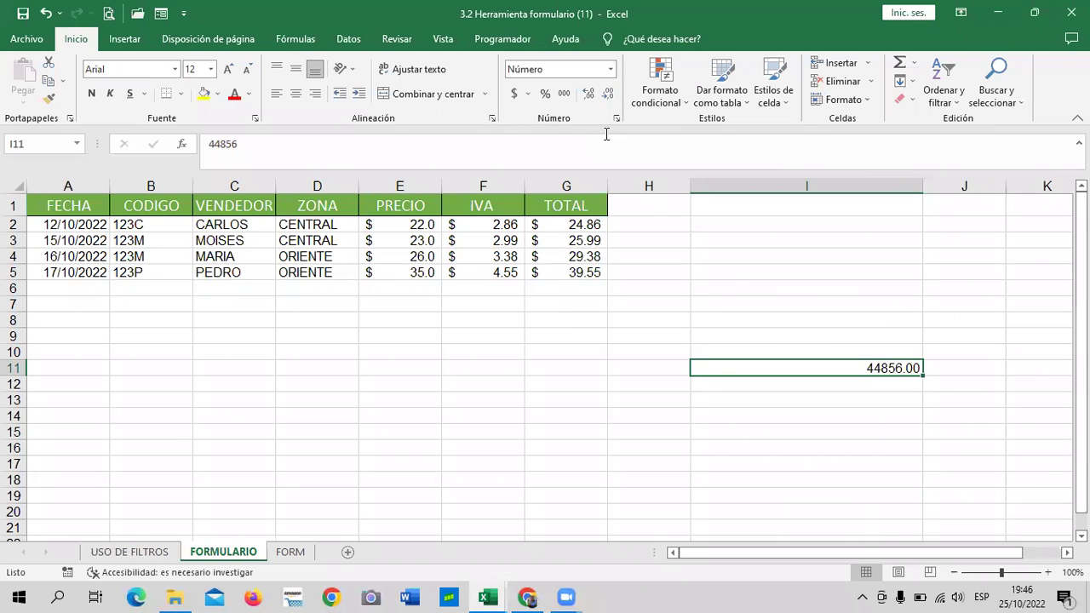
{"action": "left_click", "coordinate": [611, 69]}
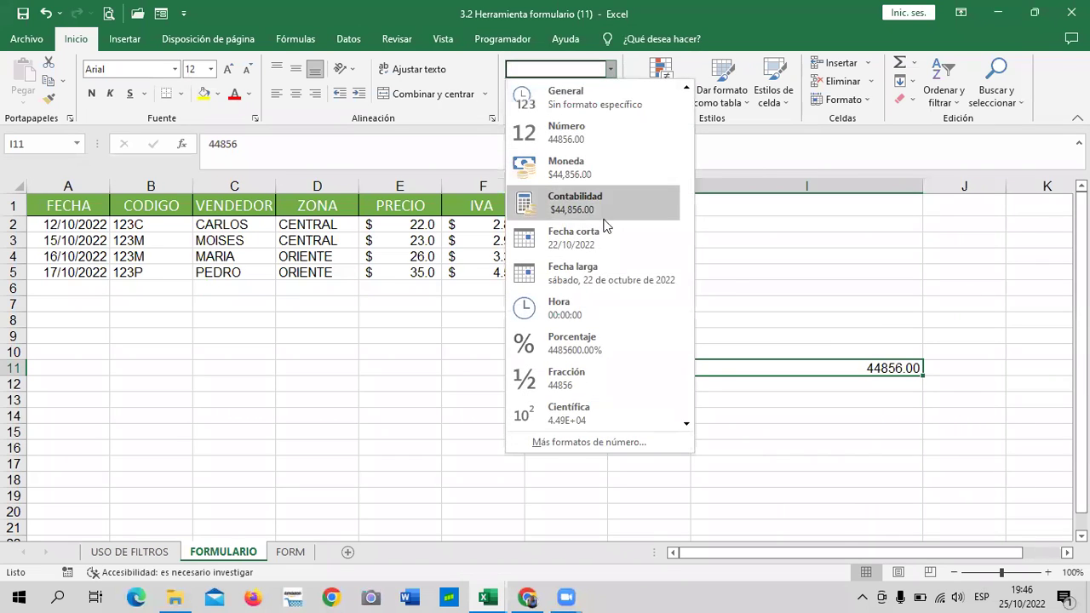
{"action": "left_click", "coordinate": [592, 242]}
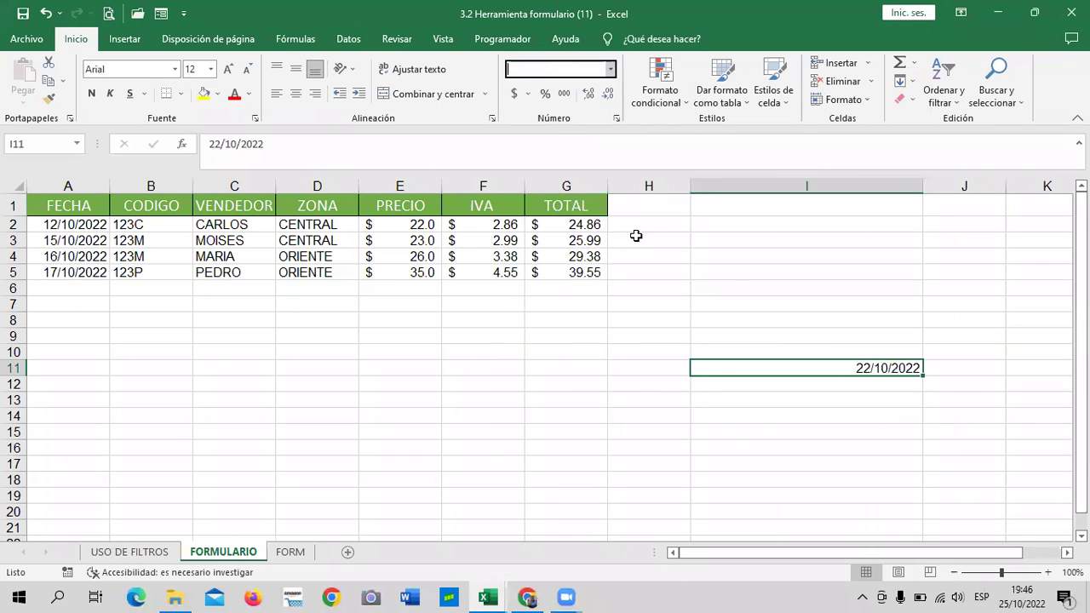
{"action": "left_click", "coordinate": [610, 72]}
{"action": "left_click", "coordinate": [583, 278]}
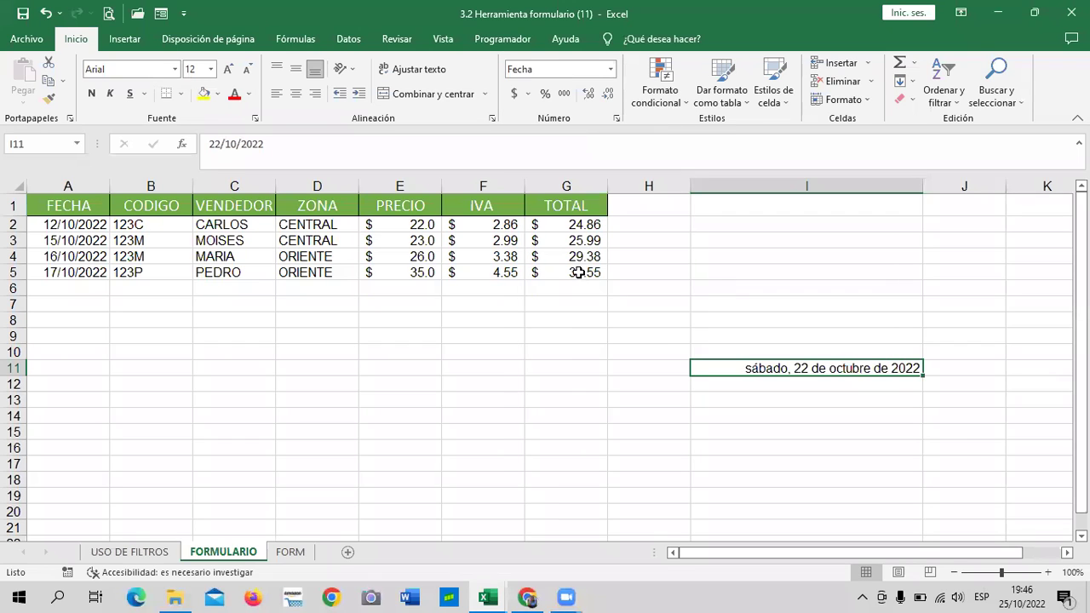
Step: Recheck the FECHA dates in A2:A5 and reselect the long date in I11
{"action": "left_click", "coordinate": [771, 435]}
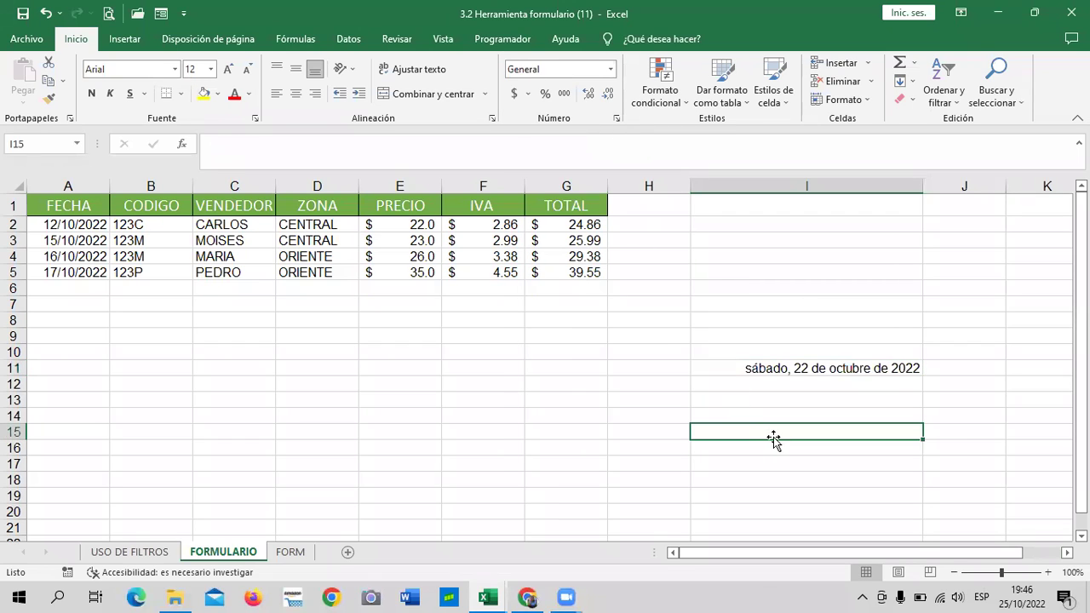
{"action": "left_click", "coordinate": [772, 369]}
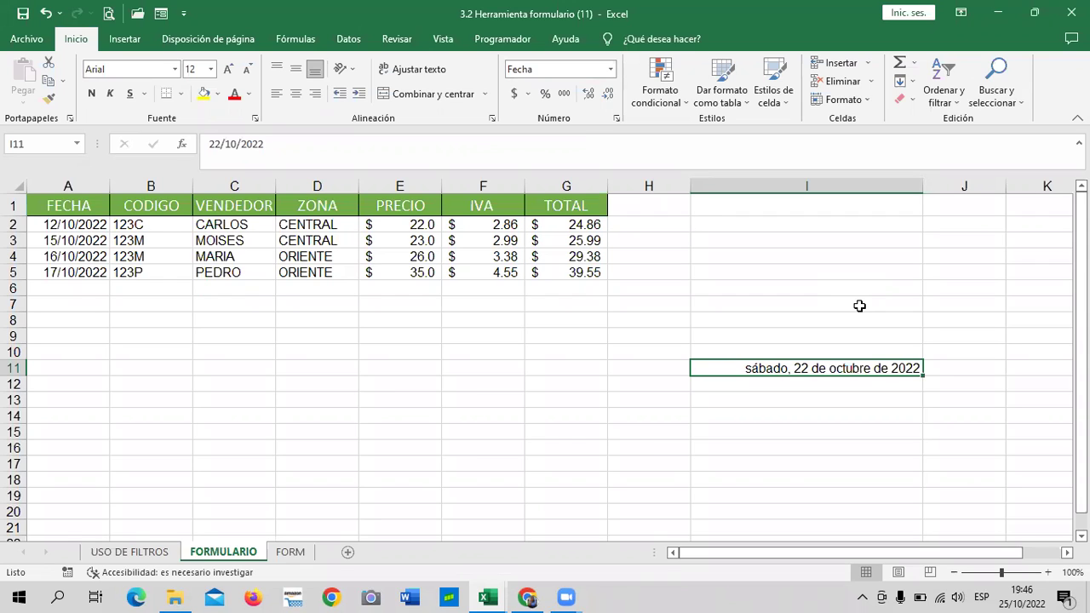
{"action": "left_click", "coordinate": [784, 414]}
{"action": "left_click", "coordinate": [738, 368]}
{"action": "left_click", "coordinate": [452, 415]}
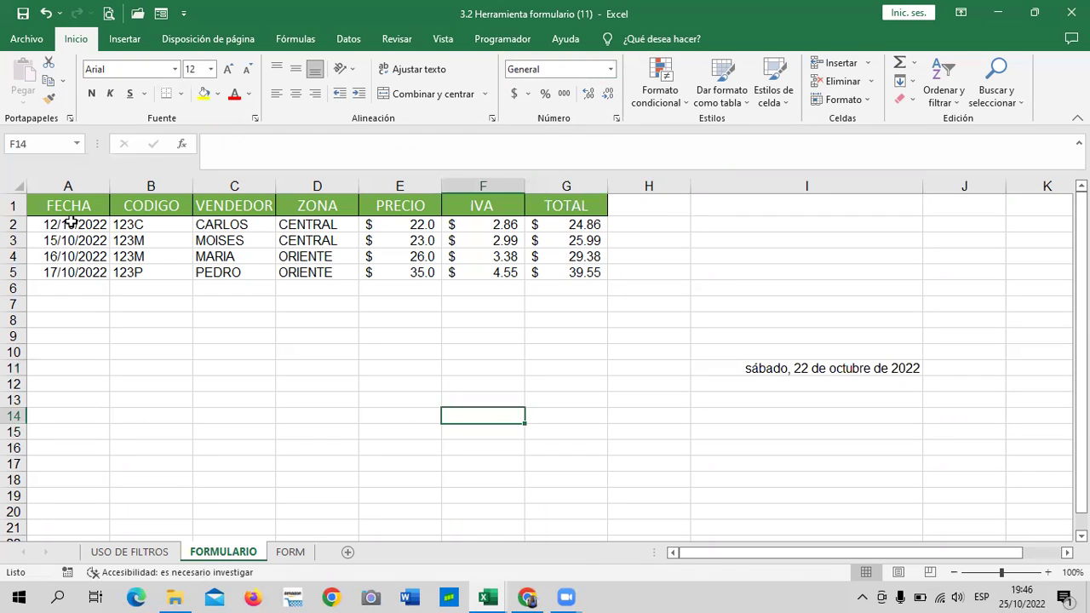
{"action": "left_click_drag", "start_coordinate": [71, 224], "coordinate": [68, 272]}
{"action": "left_click", "coordinate": [164, 379]}
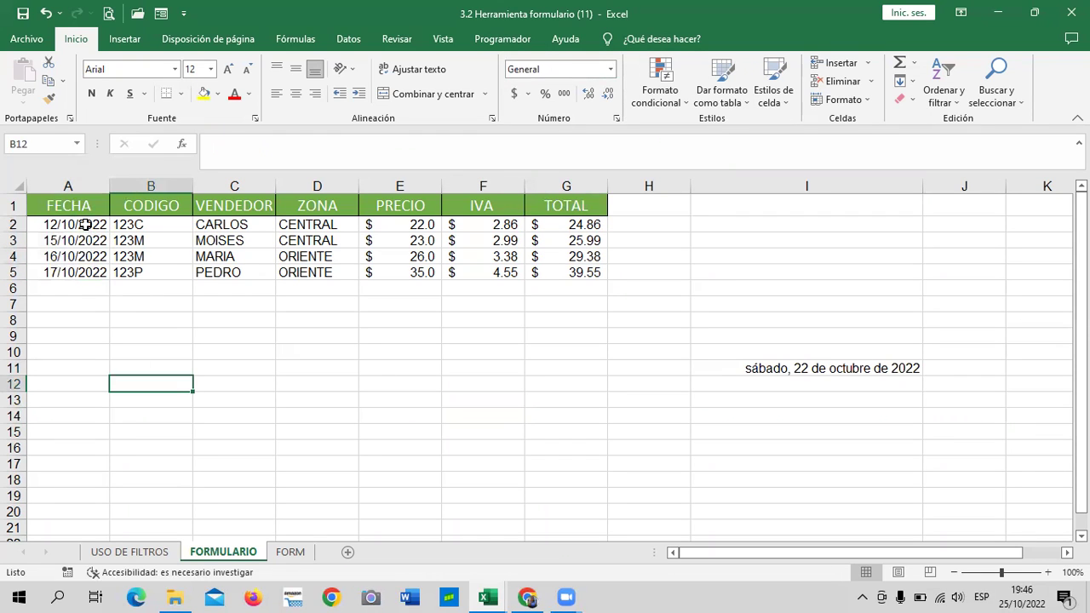
{"action": "left_click", "coordinate": [81, 241]}
{"action": "left_click", "coordinate": [68, 260]}
{"action": "left_click", "coordinate": [65, 274]}
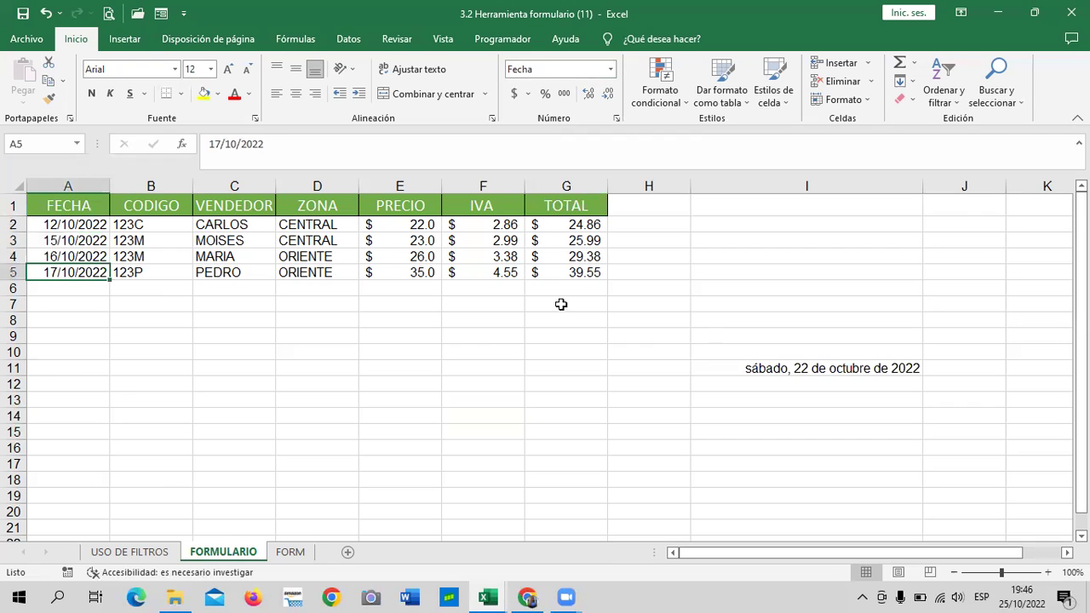
{"action": "left_click", "coordinate": [782, 370]}
Step: Resize column I so the full long date in I11 shows instead of hash marks
{"action": "left_click_drag", "start_coordinate": [922, 183], "coordinate": [777, 187]}
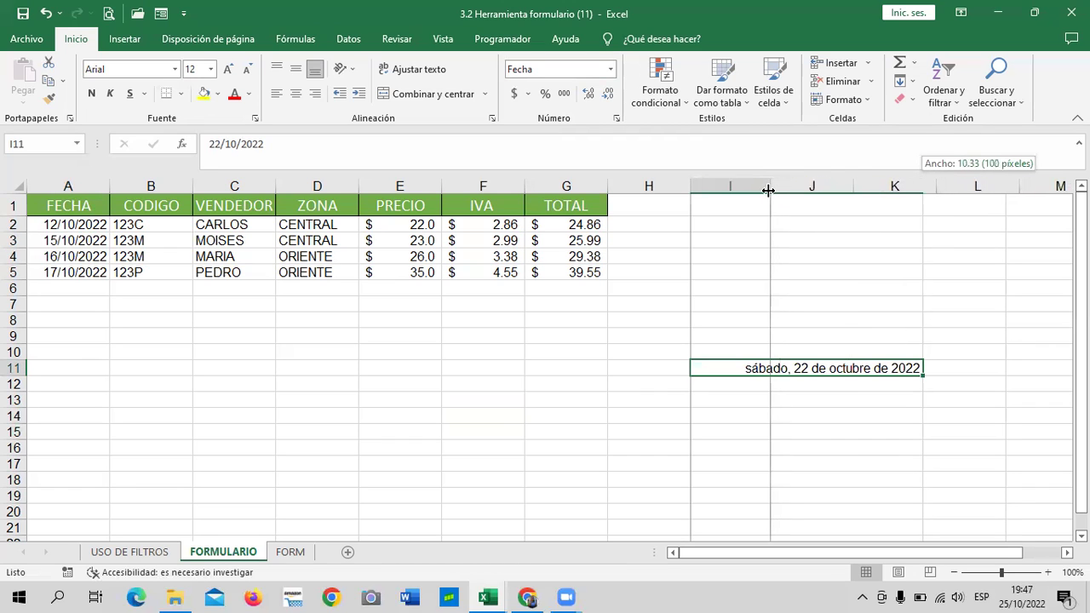
{"action": "left_click_drag", "start_coordinate": [777, 187], "coordinate": [775, 188]}
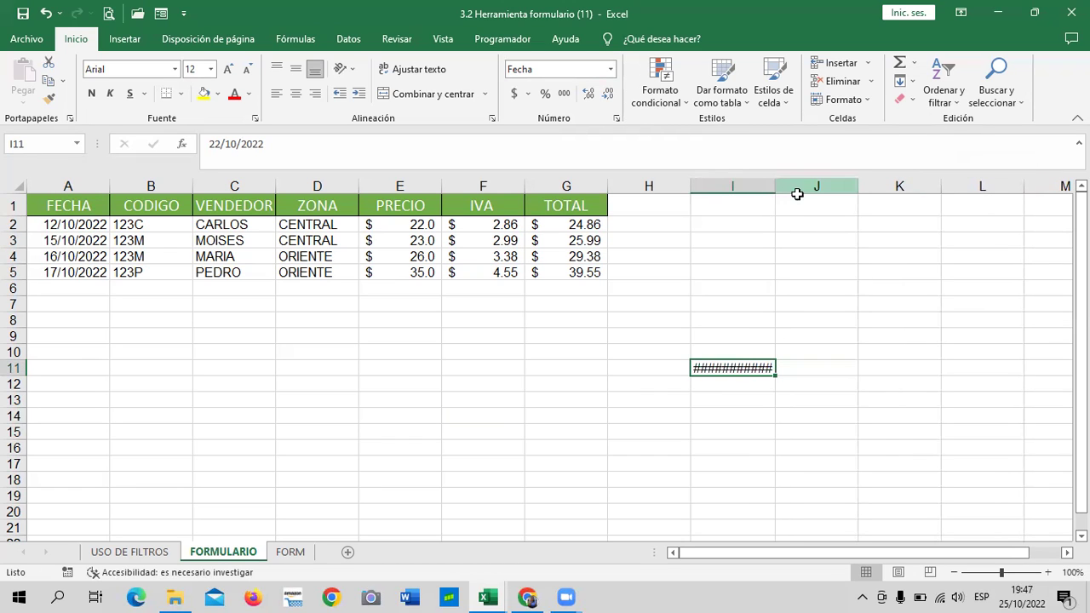
{"action": "left_click", "coordinate": [846, 372]}
{"action": "left_click_drag", "start_coordinate": [775, 184], "coordinate": [896, 185]}
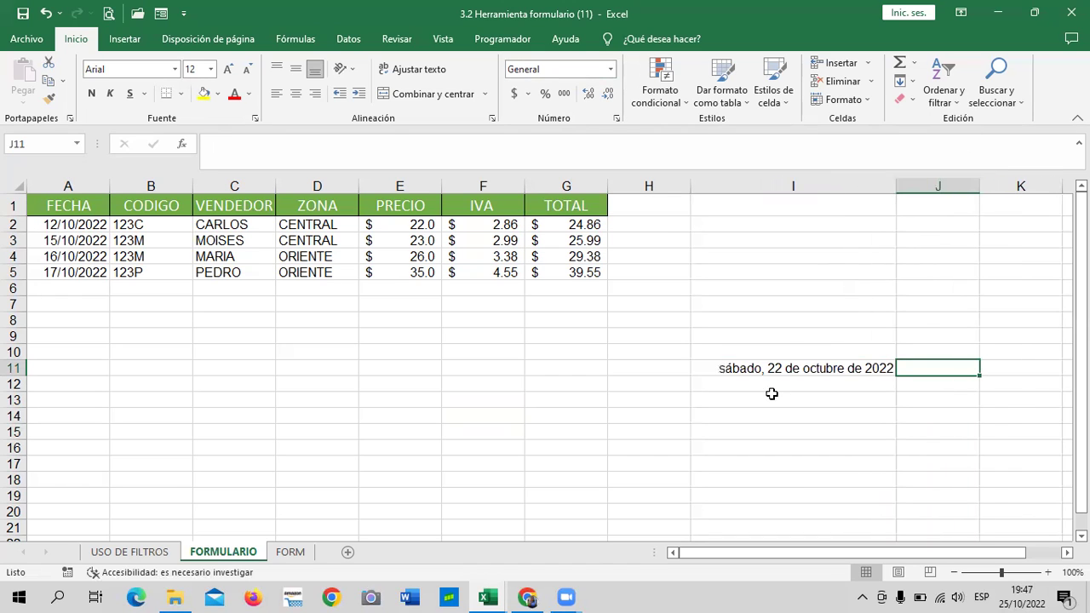
{"action": "left_click", "coordinate": [770, 362]}
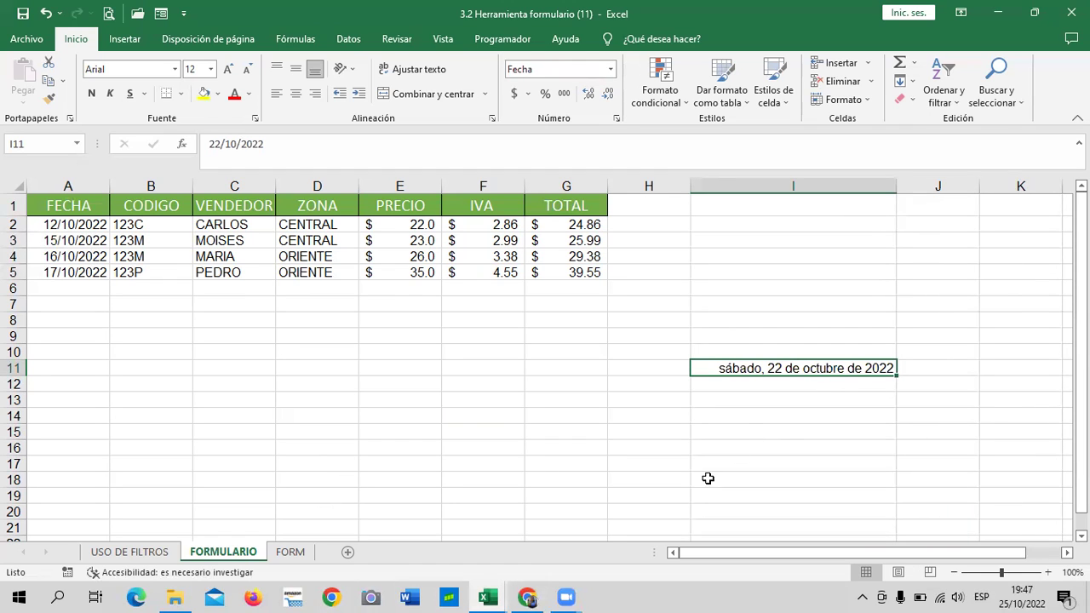
Step: Rename the FORM sheet, fixing the misspelled FOMRULARIO to FORMULARIO 2
{"action": "left_click", "coordinate": [289, 552]}
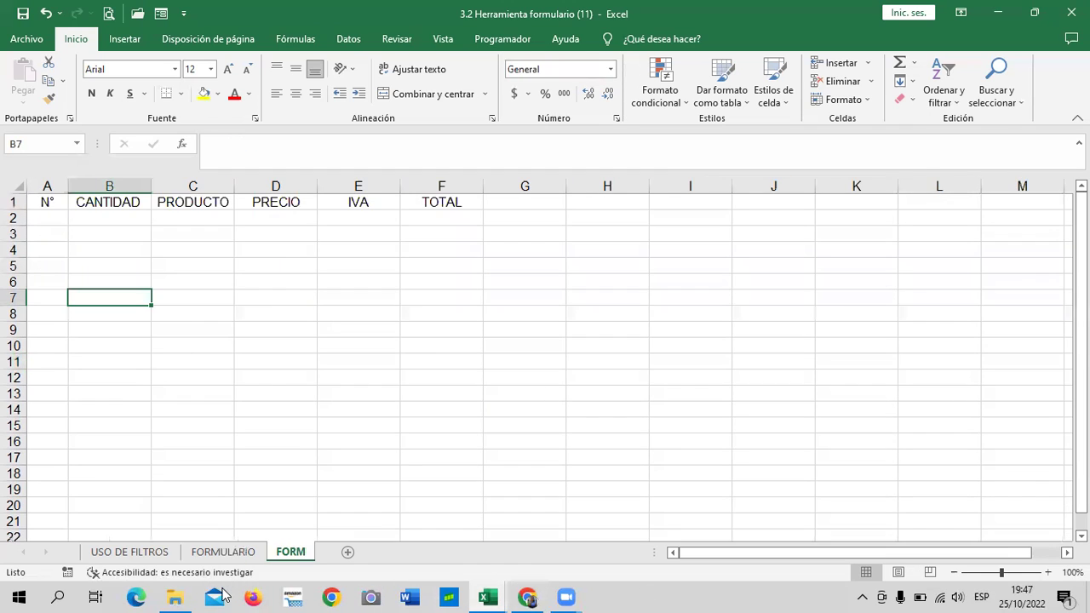
{"action": "right_click", "coordinate": [292, 554]}
{"action": "left_click", "coordinate": [374, 412]}
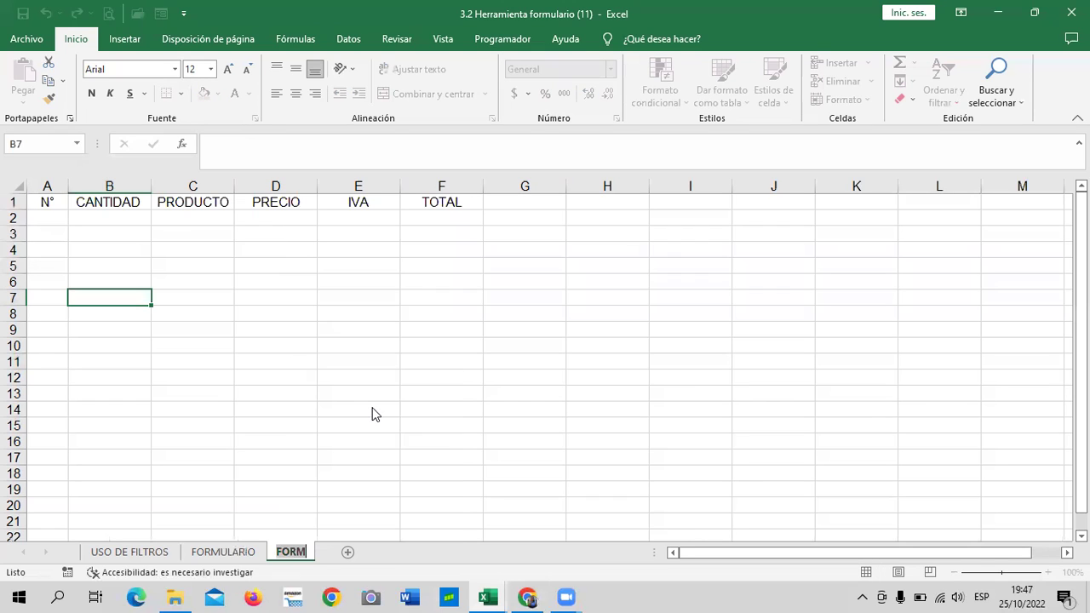
{"action": "type", "text": "FOMRULARIO"}
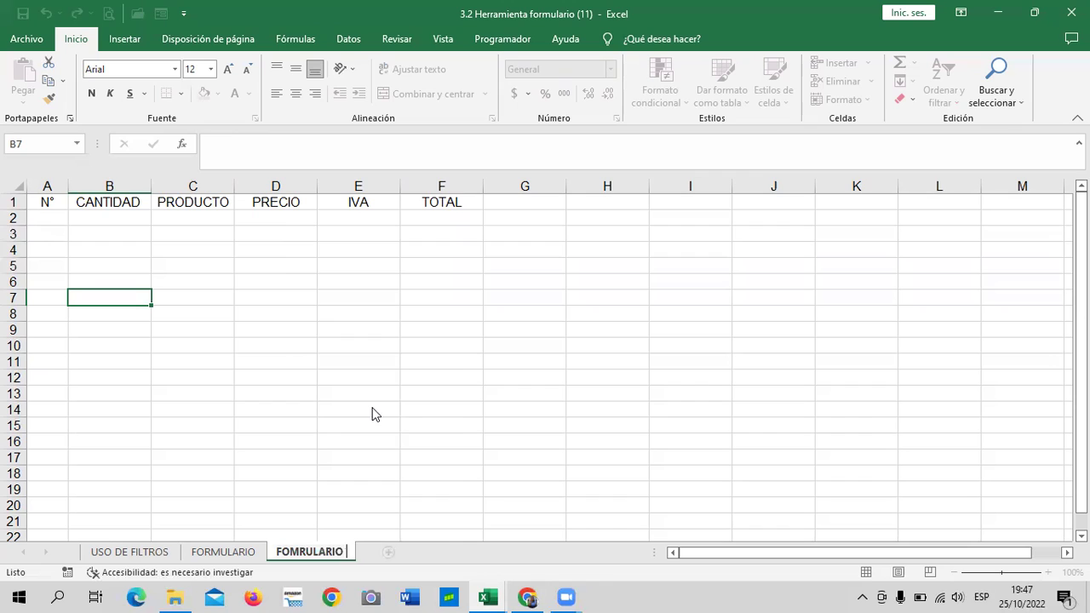
{"action": "key", "text": "Return"}
{"action": "key", "text": "BackSpace"}
{"action": "key", "text": "BackSpace"}
{"action": "key", "text": "BackSpace"}
{"action": "key", "text": "BackSpace"}
{"action": "key", "text": "BackSpace"}
{"action": "key", "text": "BackSpace"}
{"action": "key", "text": "BackSpace"}
{"action": "key", "text": "BackSpace"}
{"action": "type", "text": "RMULARIO "}
{"action": "type", "text": "2"}
{"action": "key", "text": "Return"}
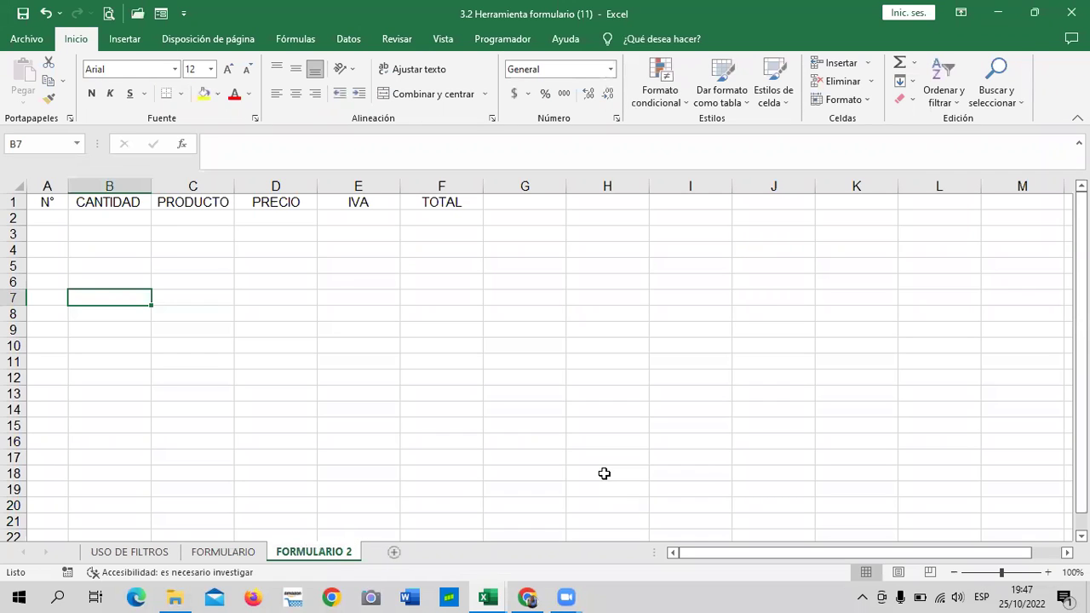
Step: Select cells E7, C5, B2, H4 and E3 on the FORMULARIO 2 sheet
{"action": "left_click", "coordinate": [344, 289]}
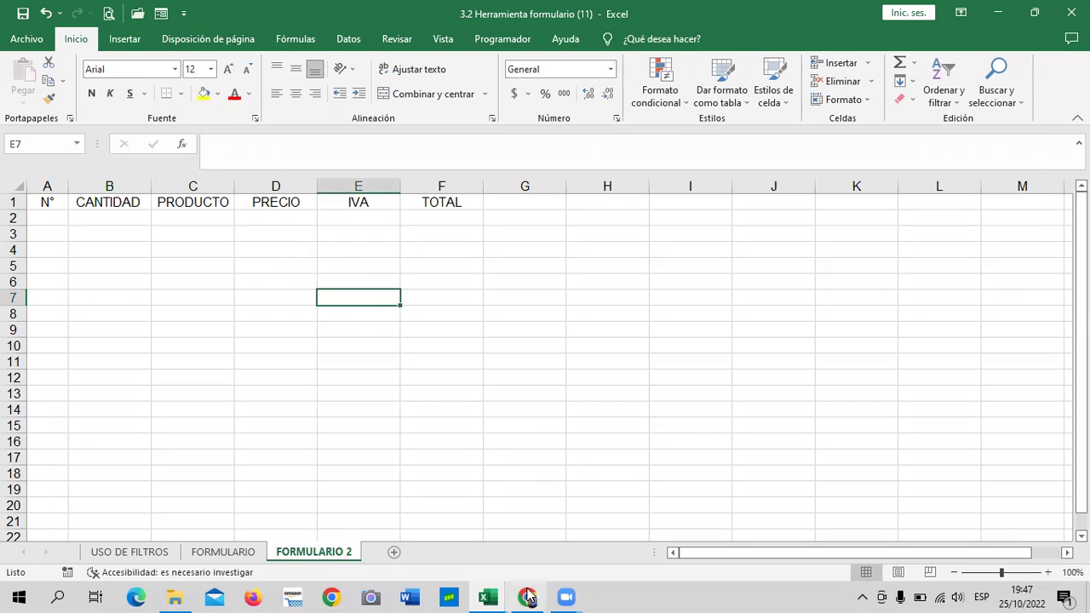
{"action": "left_click", "coordinate": [189, 269]}
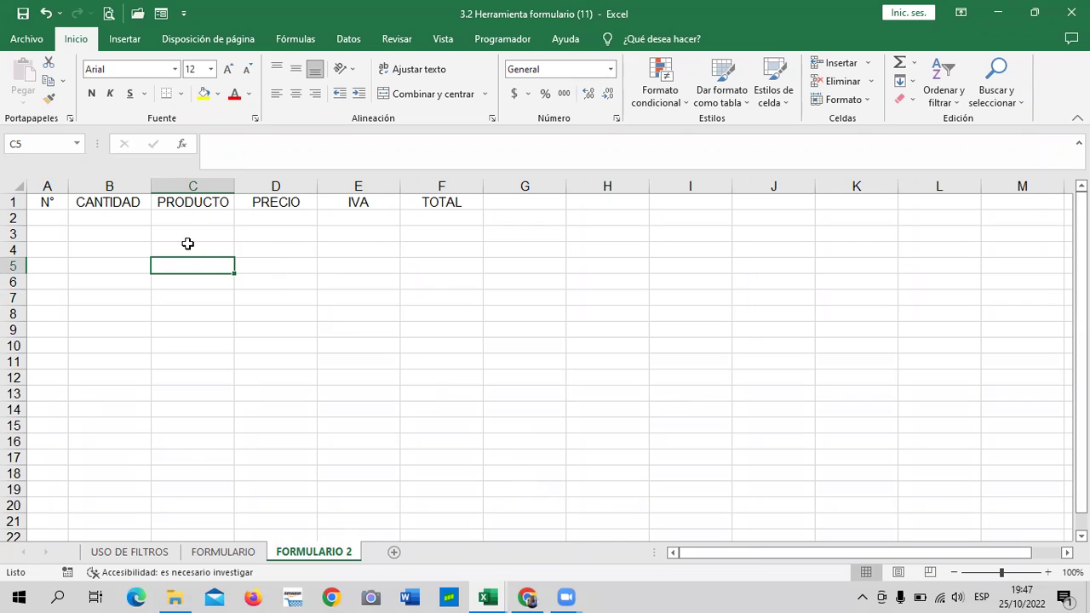
{"action": "left_click", "coordinate": [135, 224]}
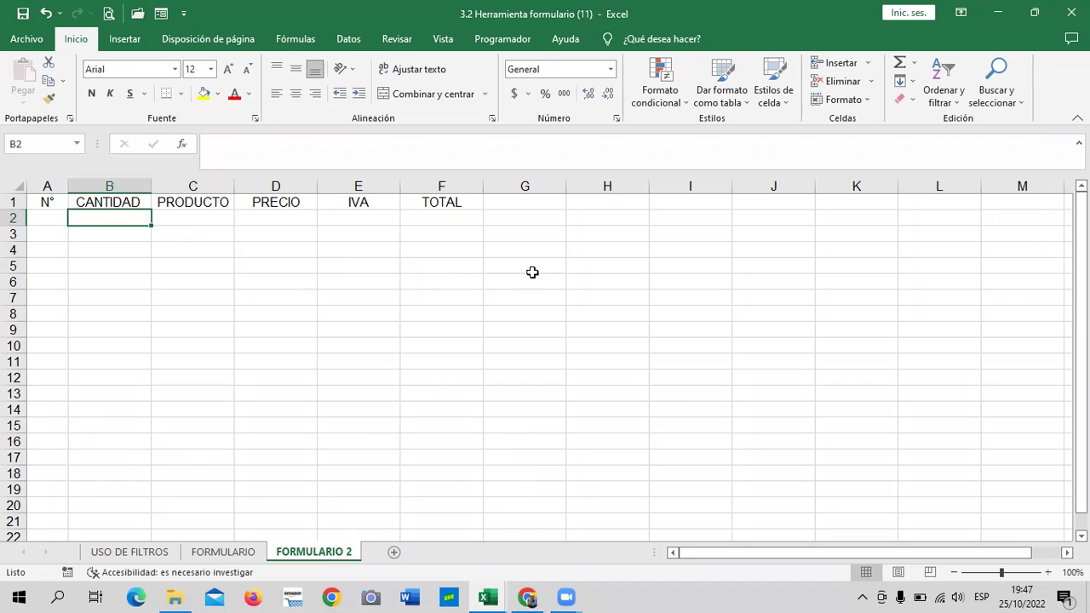
{"action": "left_click", "coordinate": [625, 255]}
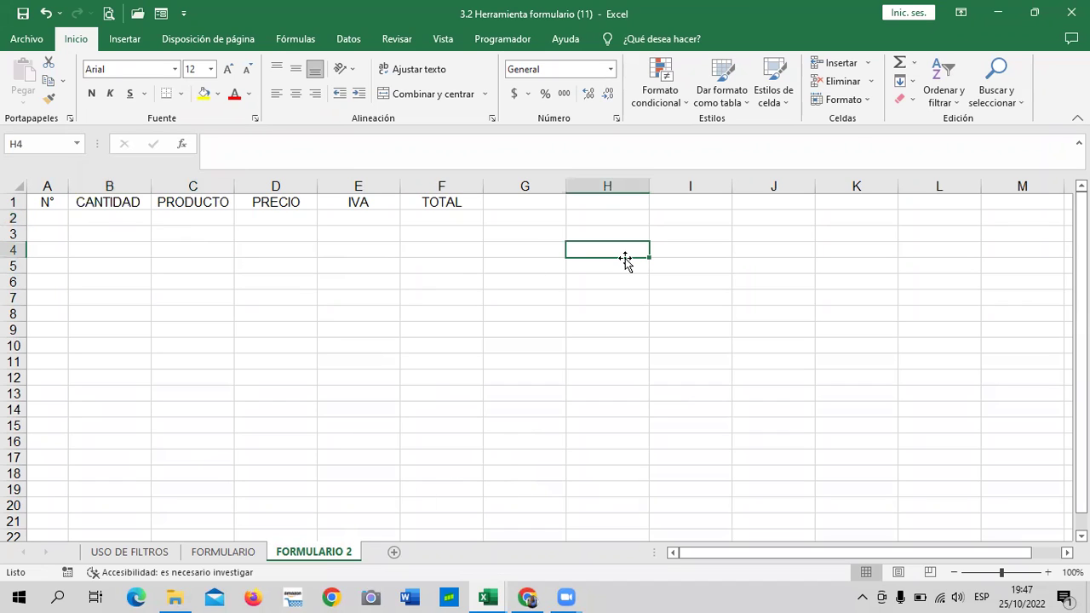
{"action": "left_click", "coordinate": [335, 233]}
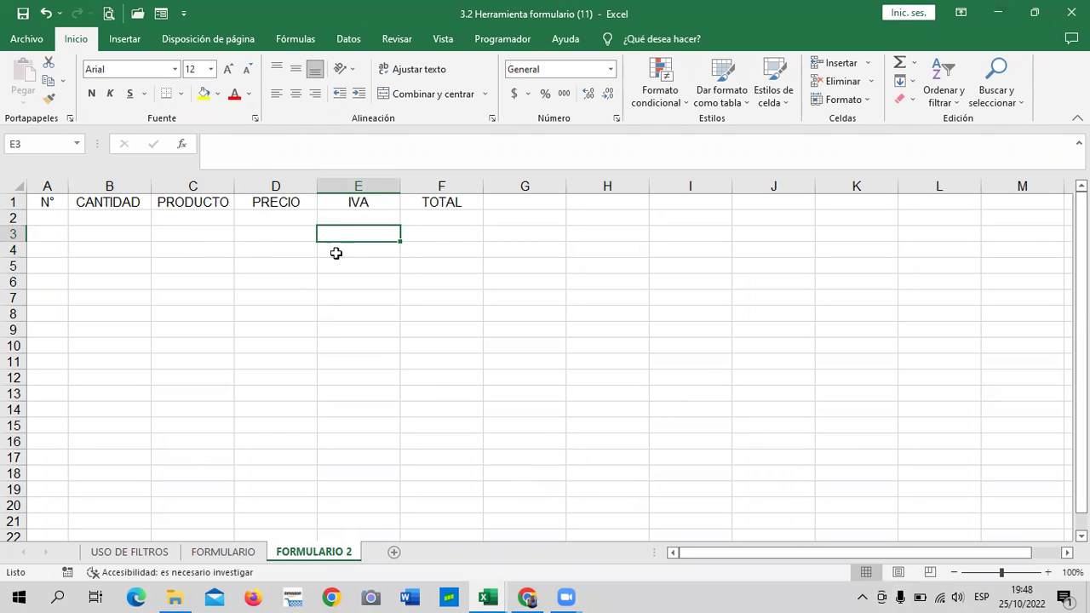
{"action": "left_click", "coordinate": [213, 204]}
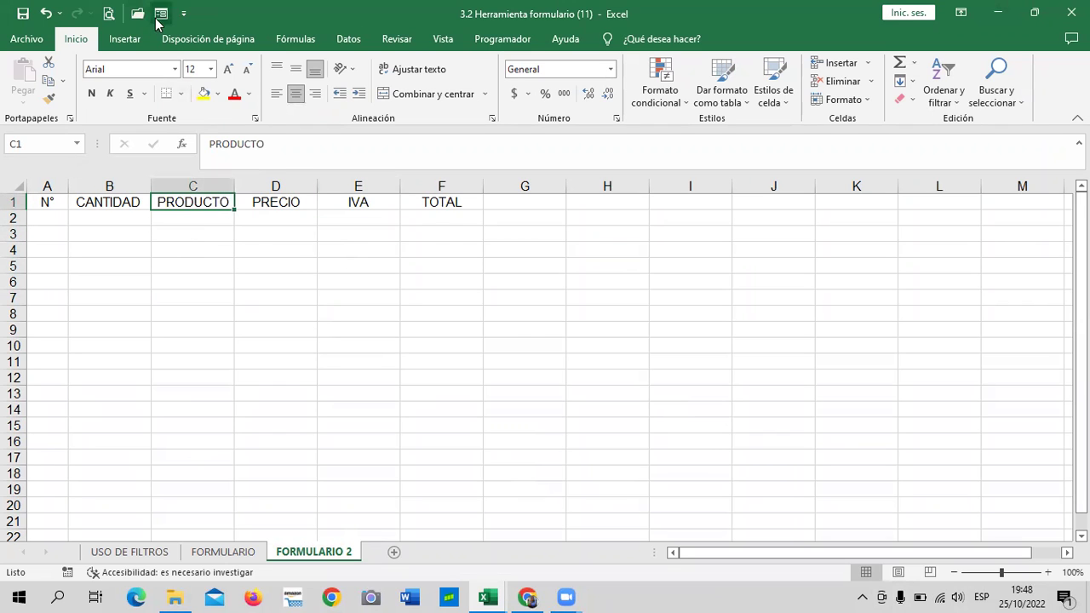
{"action": "left_click", "coordinate": [159, 15]}
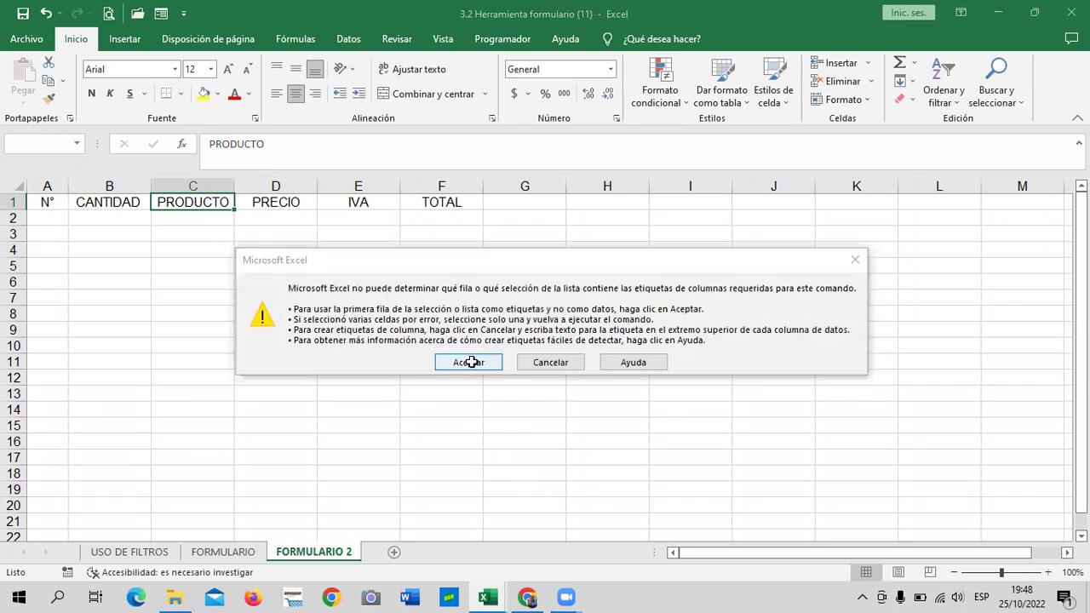
{"action": "left_click", "coordinate": [470, 362]}
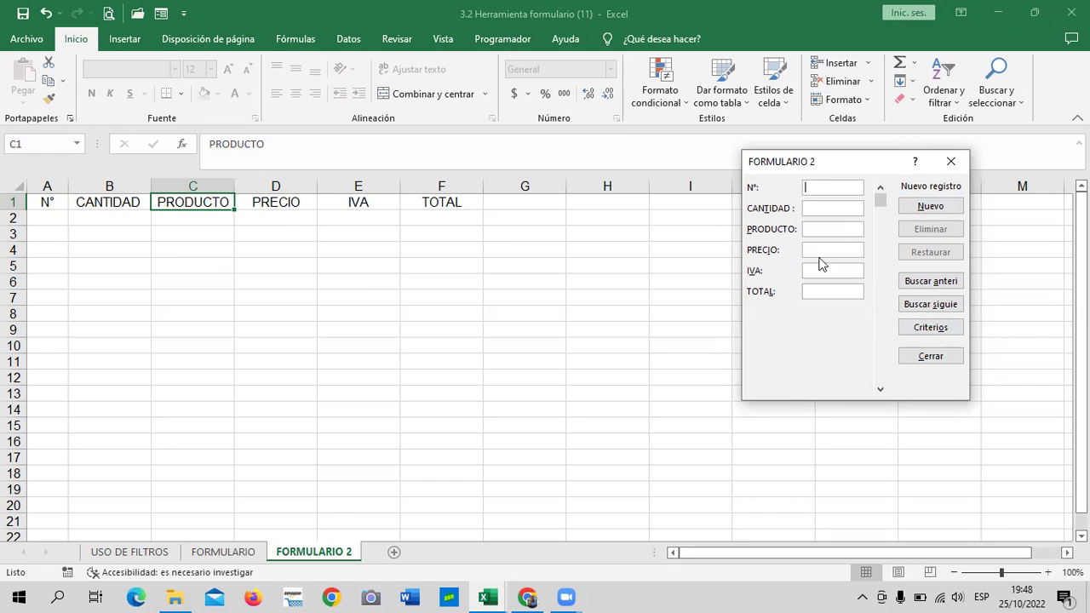
{"action": "left_click_drag", "start_coordinate": [878, 204], "coordinate": [881, 243]}
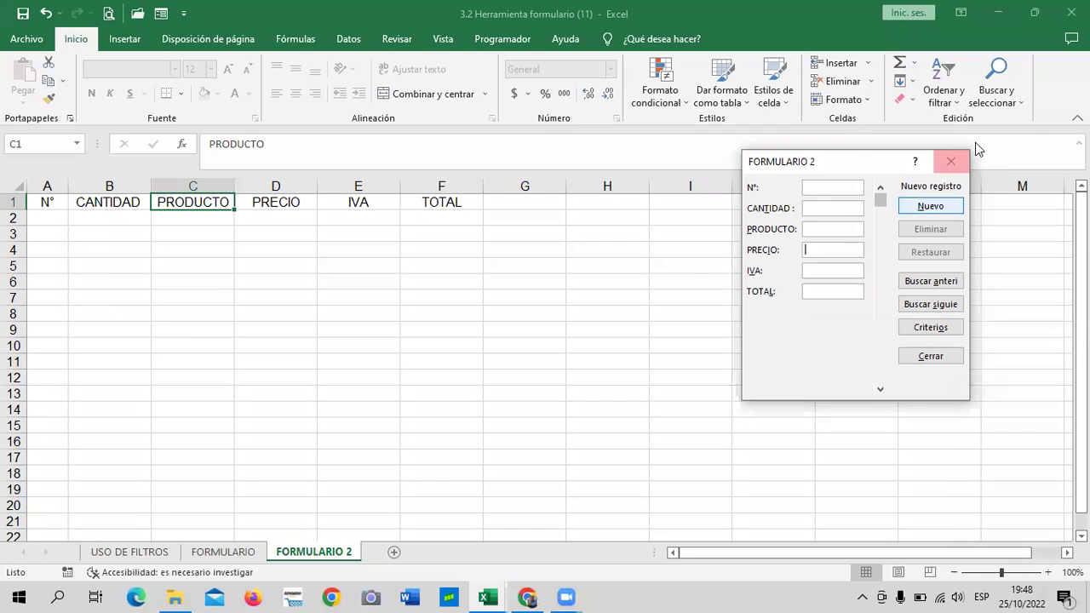
{"action": "left_click", "coordinate": [862, 251]}
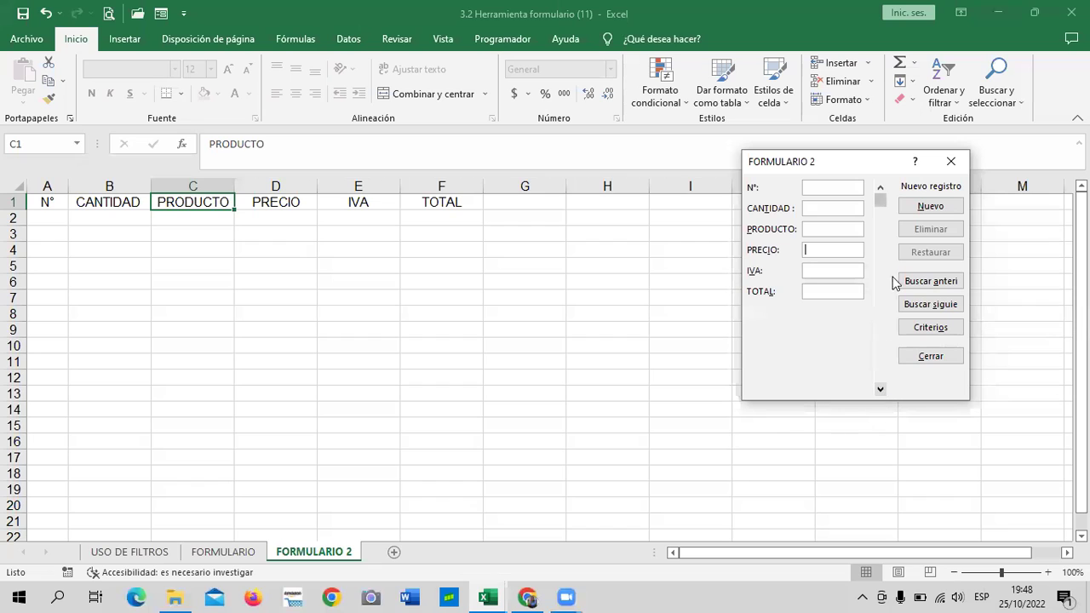
{"action": "left_click", "coordinate": [952, 166]}
{"action": "left_click", "coordinate": [399, 330]}
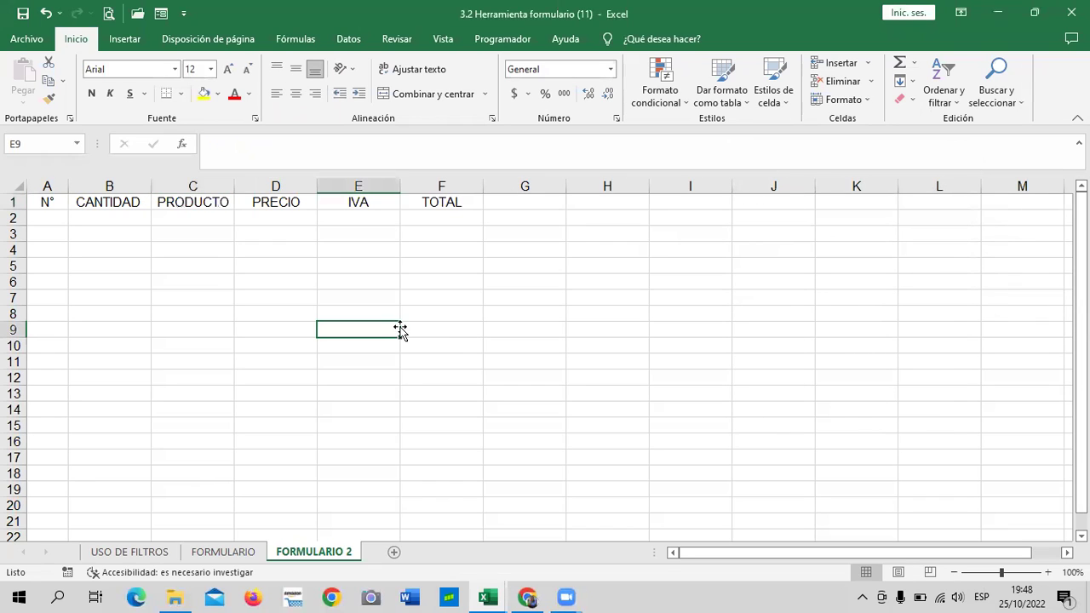
Step: Select B3 and the CANTIDAD, PRODUCTO, PRECIO, IVA and TOTAL header cells
{"action": "left_click", "coordinate": [119, 237]}
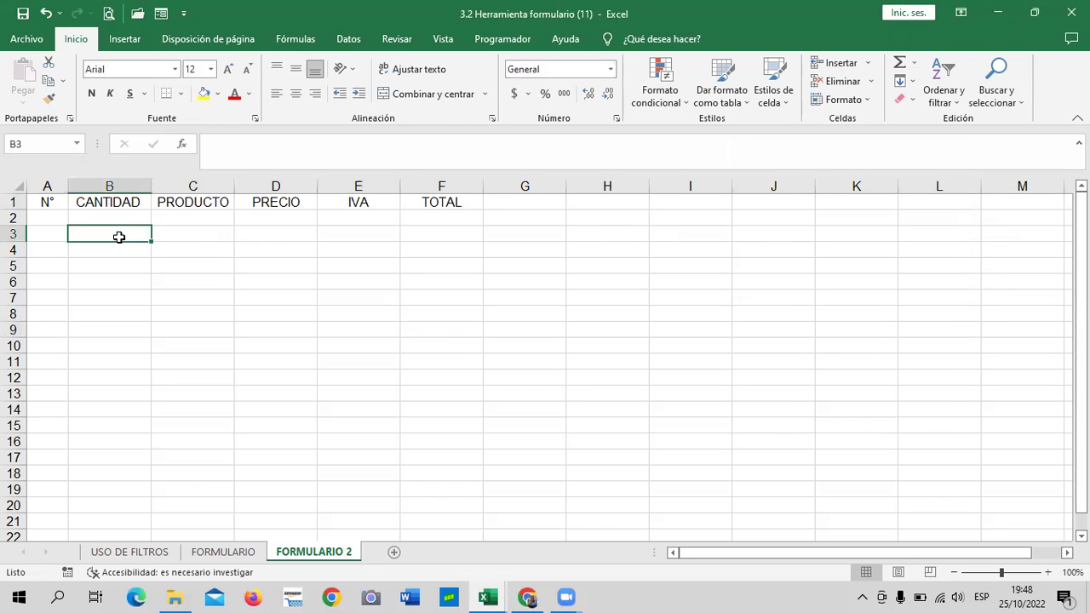
{"action": "left_click", "coordinate": [126, 204]}
{"action": "left_click", "coordinate": [194, 204]}
{"action": "left_click", "coordinate": [276, 207]}
{"action": "left_click", "coordinate": [339, 205]}
{"action": "left_click", "coordinate": [414, 207]}
Step: On the FORMULARIO sheet, delete the date in I11 and narrow column I
{"action": "key", "text": "ctrl+Page_Up"}
{"action": "left_click", "coordinate": [255, 258]}
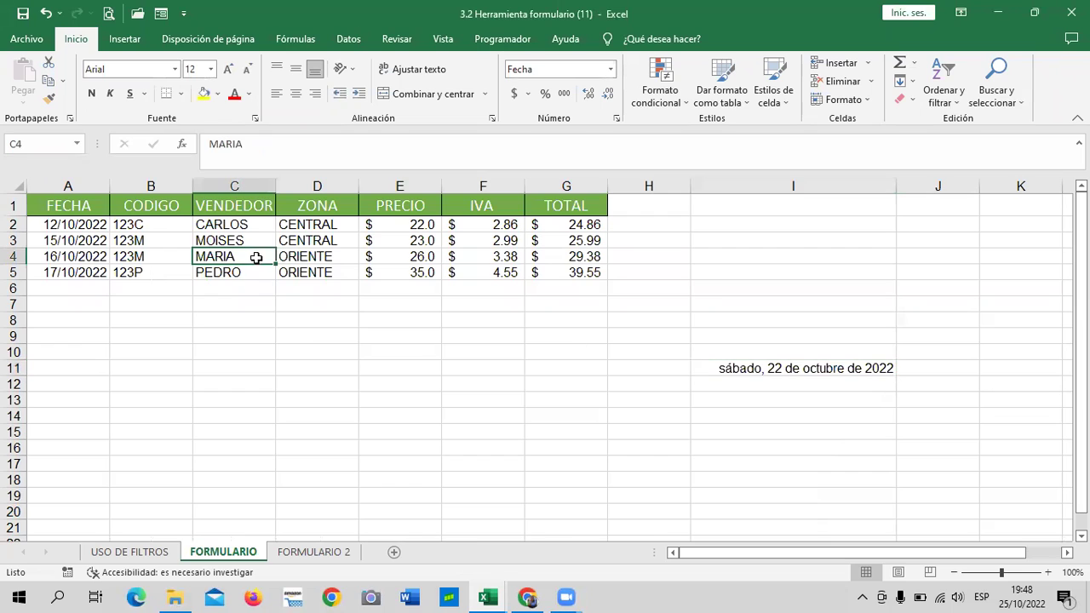
{"action": "left_click", "coordinate": [792, 367]}
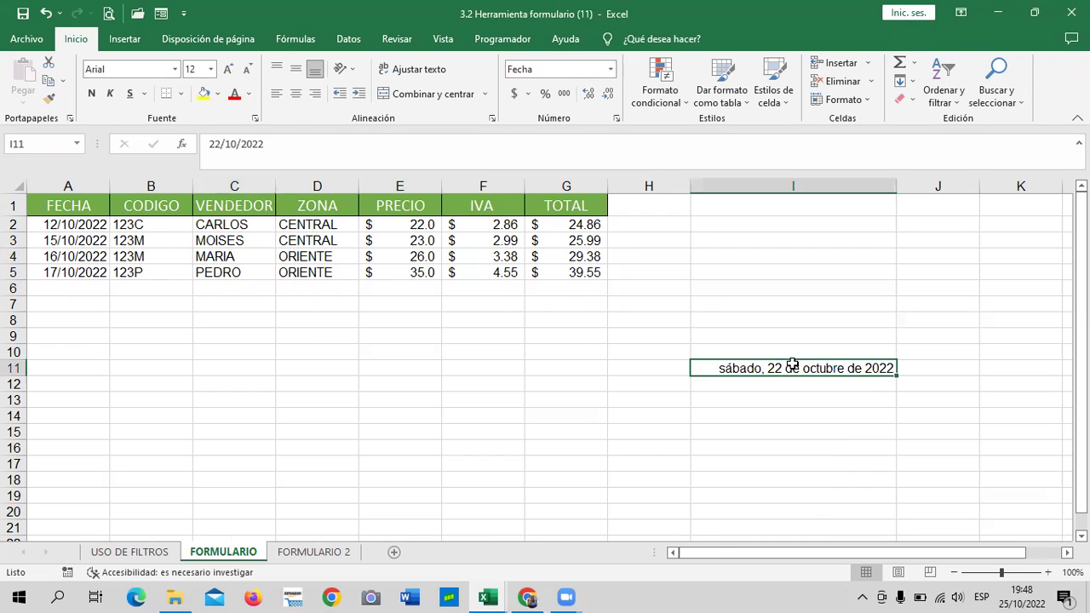
{"action": "key", "text": "Delete"}
{"action": "left_click_drag", "start_coordinate": [896, 183], "coordinate": [775, 186]}
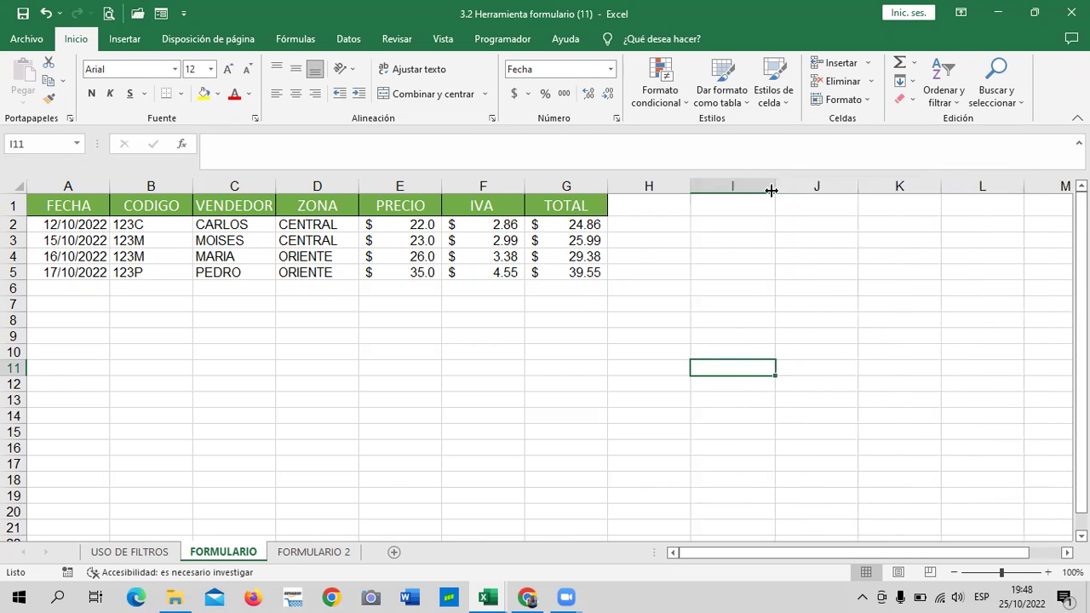
{"action": "left_click", "coordinate": [649, 333]}
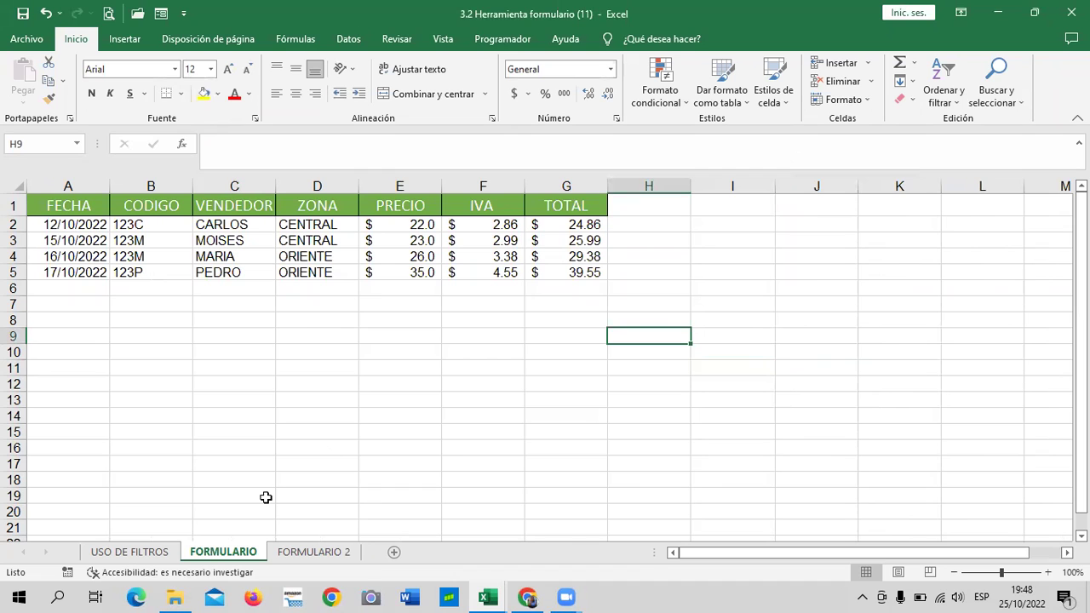
Step: Bring the course page forward in Chrome and scroll through the 3.4 Herramienta formulario video page
{"action": "mouse_move", "coordinate": [528, 597]}
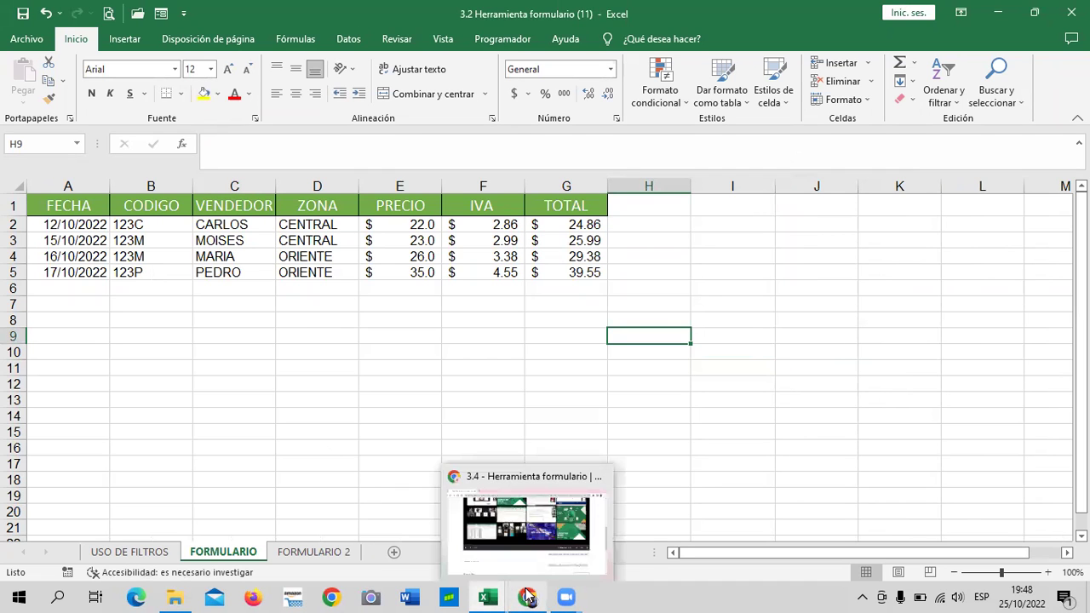
{"action": "left_click", "coordinate": [541, 533]}
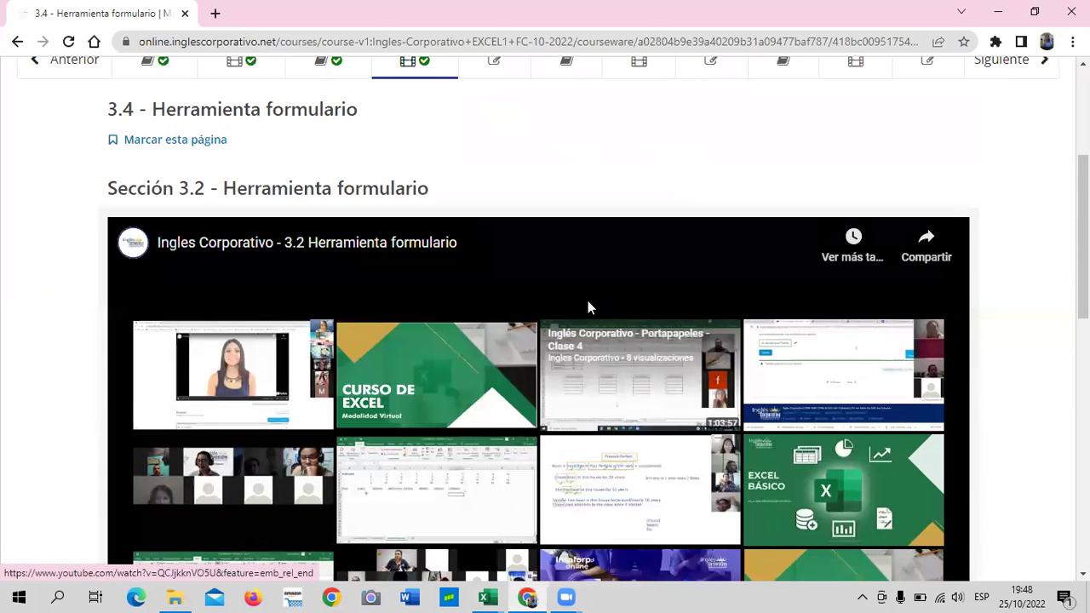
{"action": "scroll", "coordinate": [583, 296], "scroll_direction": "up", "scroll_amount": 2}
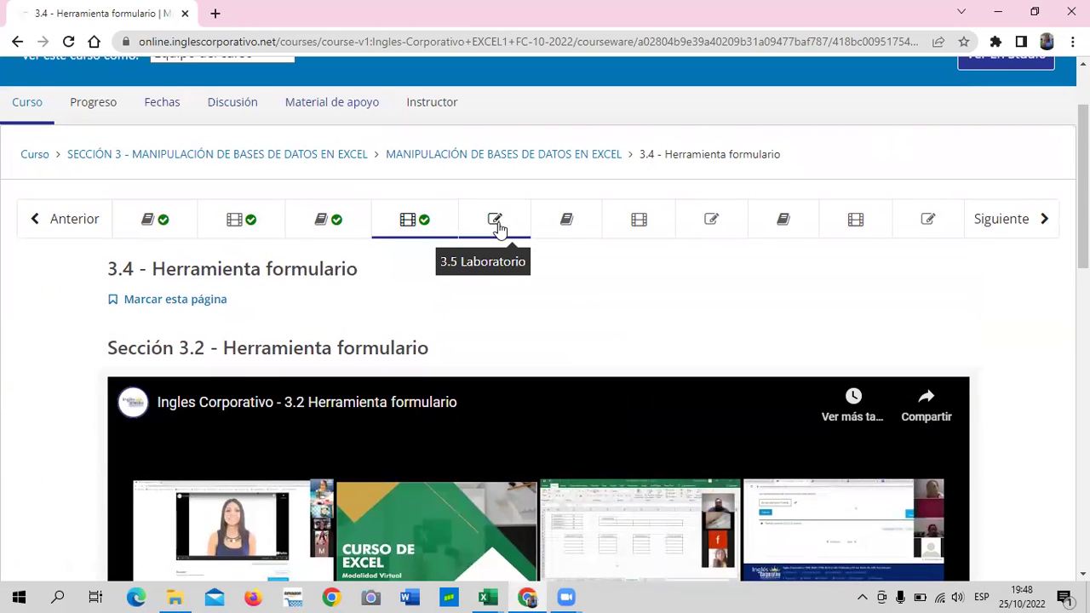
{"action": "scroll", "coordinate": [502, 239], "scroll_direction": "down", "scroll_amount": 4}
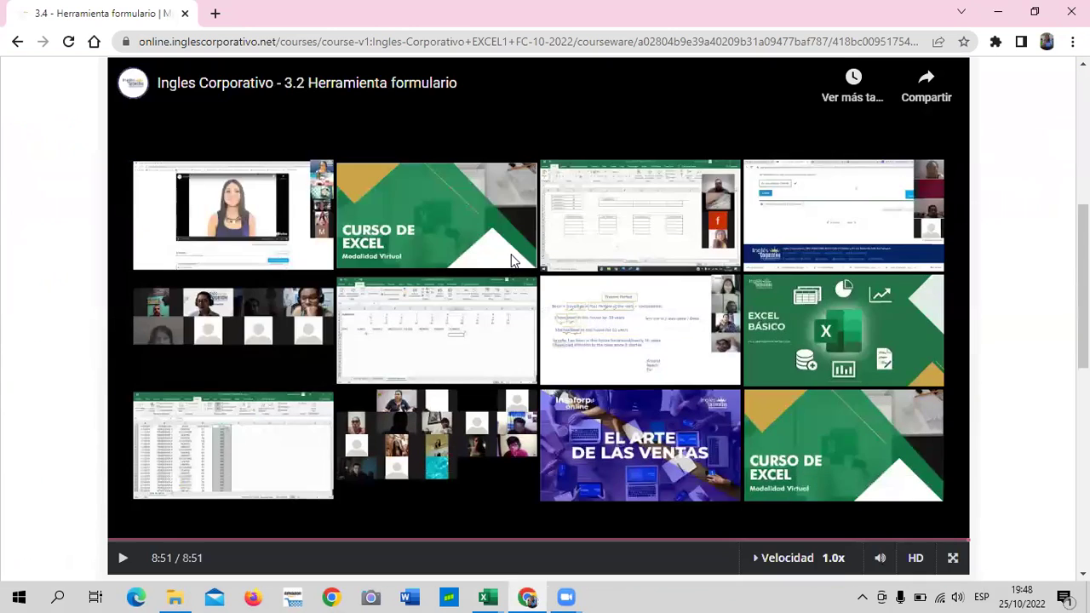
{"action": "scroll", "coordinate": [514, 263], "scroll_direction": "down", "scroll_amount": 2}
{"action": "scroll", "coordinate": [512, 263], "scroll_direction": "down", "scroll_amount": 2}
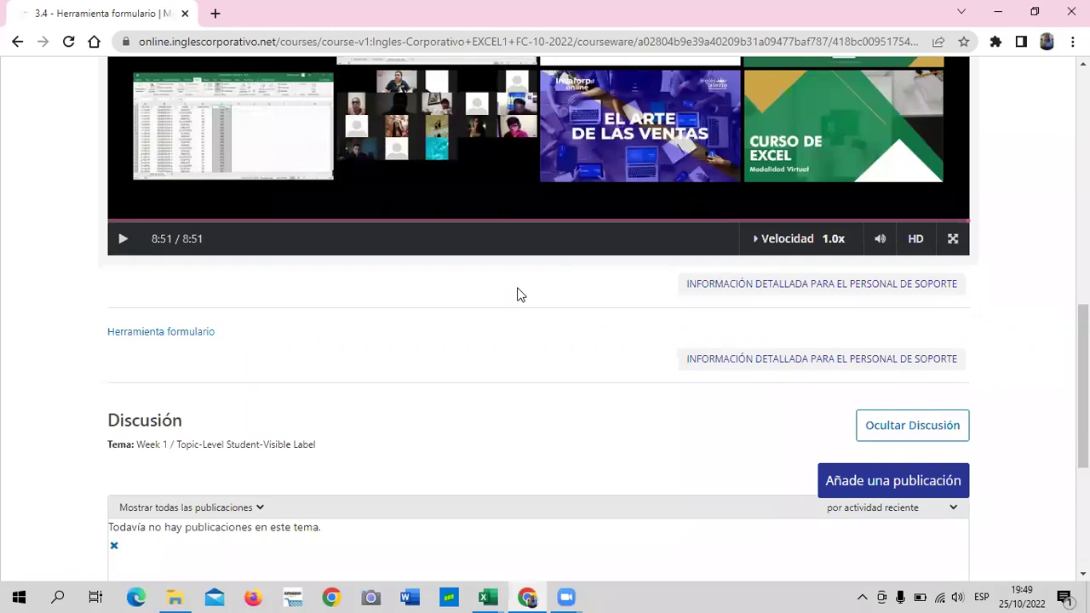
{"action": "scroll", "coordinate": [517, 294], "scroll_direction": "up", "scroll_amount": 3}
{"action": "scroll", "coordinate": [517, 293], "scroll_direction": "up", "scroll_amount": 3}
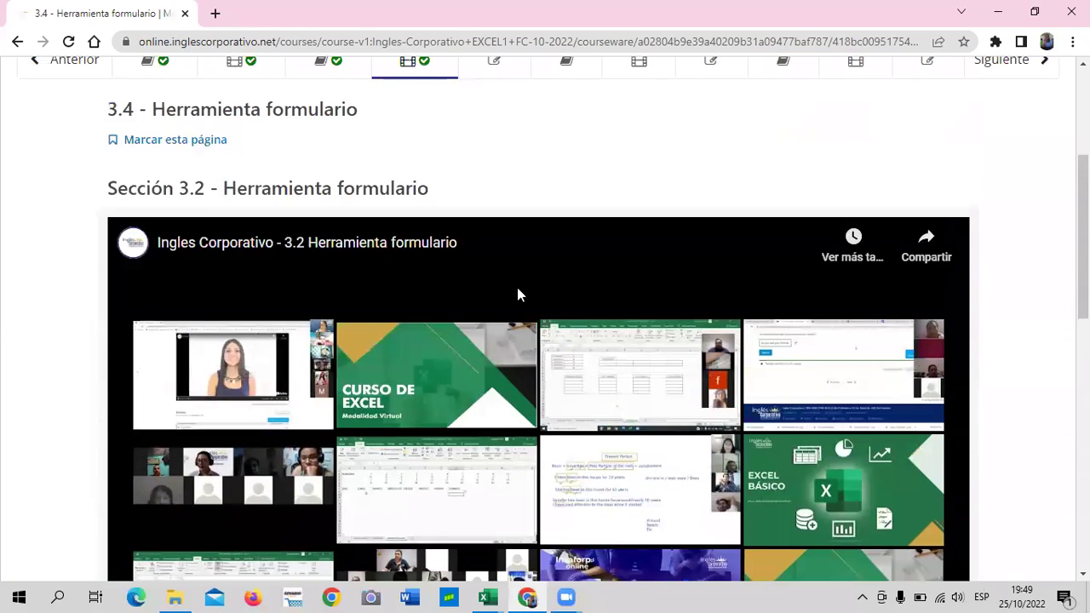
{"action": "scroll", "coordinate": [513, 273], "scroll_direction": "up", "scroll_amount": 2}
Step: Open the 3.5 Laboratorio quiz and scroll through its sorting and filter questions
{"action": "left_click", "coordinate": [512, 232]}
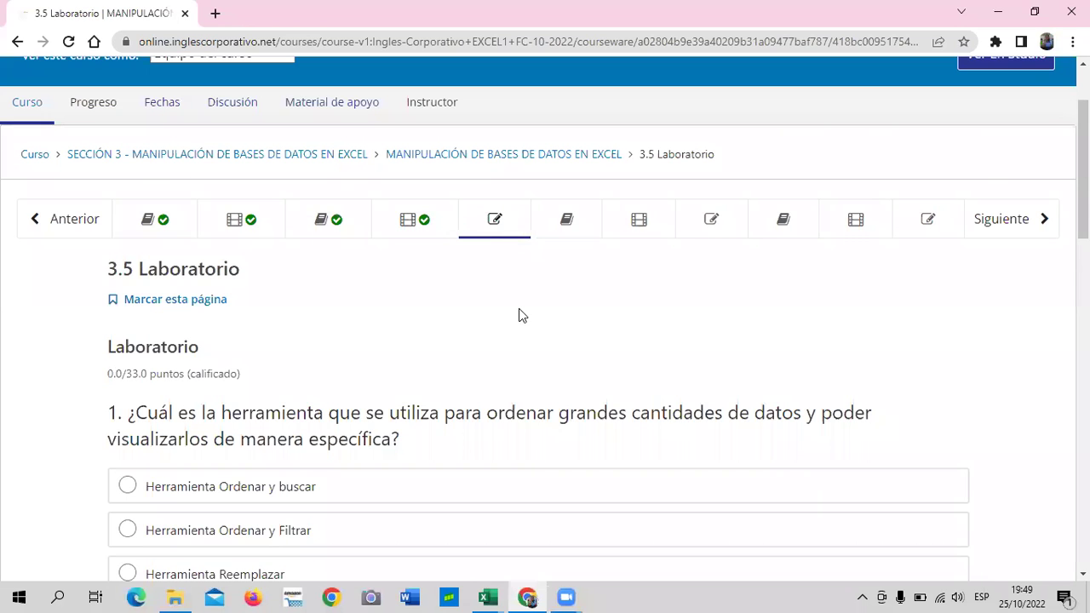
{"action": "scroll", "coordinate": [518, 309], "scroll_direction": "down", "scroll_amount": 5}
{"action": "scroll", "coordinate": [521, 305], "scroll_direction": "down", "scroll_amount": 3}
{"action": "scroll", "coordinate": [521, 305], "scroll_direction": "down", "scroll_amount": 5}
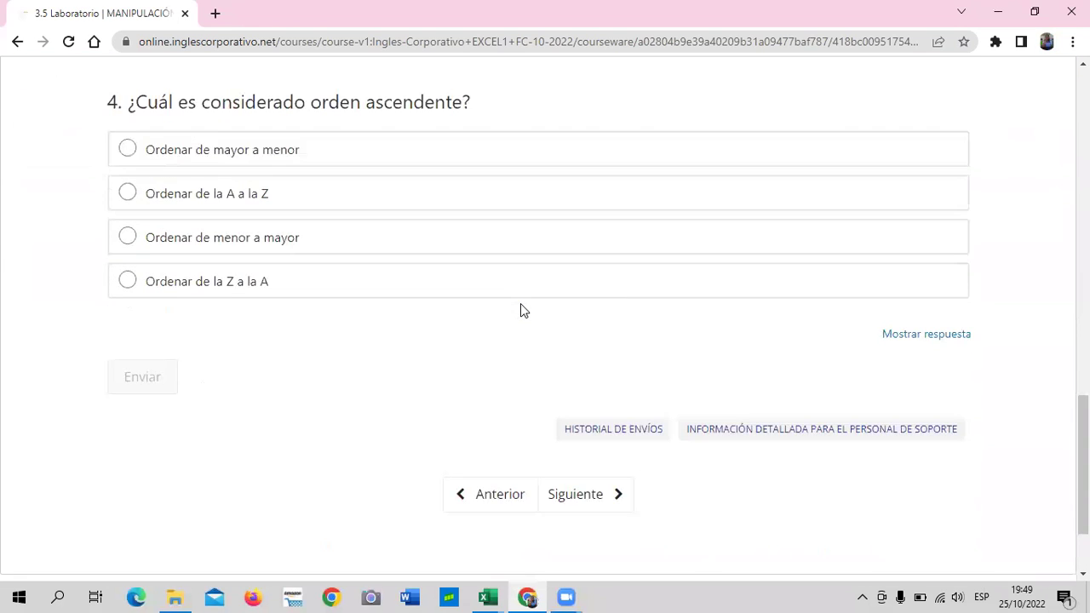
{"action": "scroll", "coordinate": [522, 310], "scroll_direction": "up", "scroll_amount": 5}
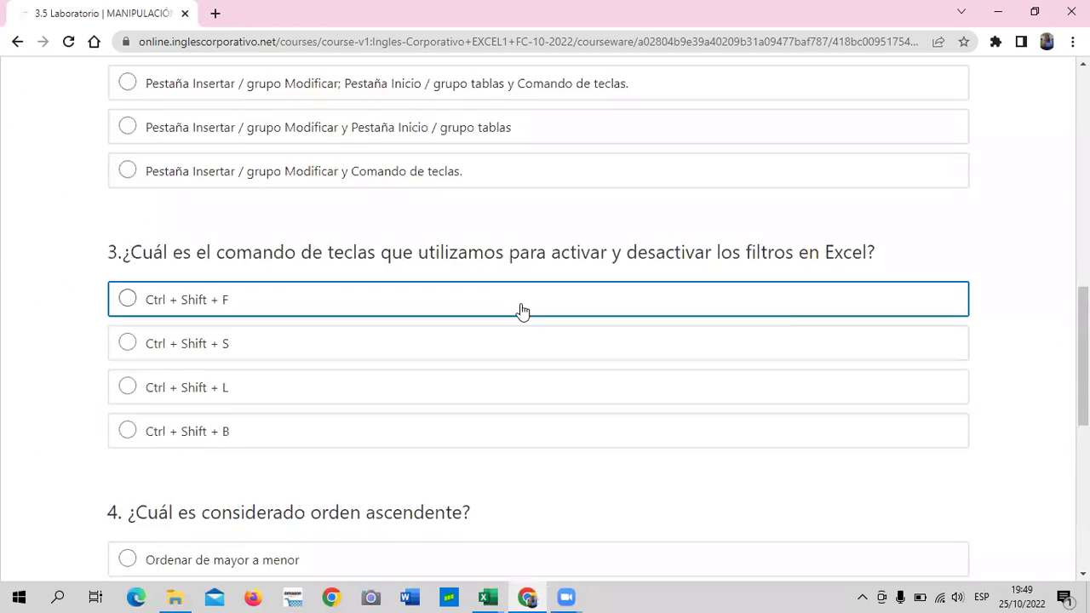
{"action": "scroll", "coordinate": [521, 310], "scroll_direction": "up", "scroll_amount": 10}
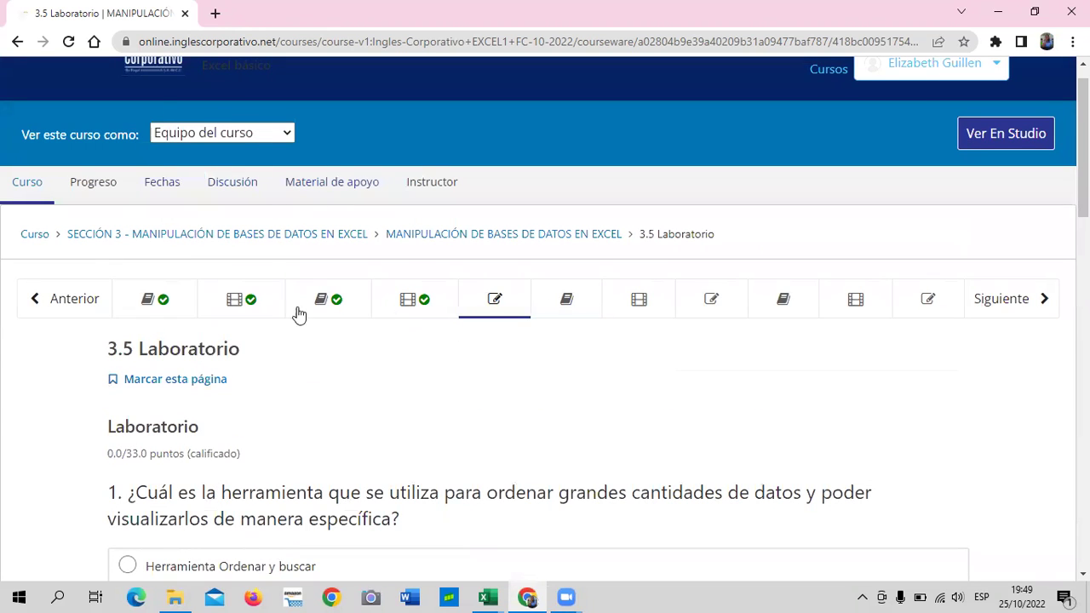
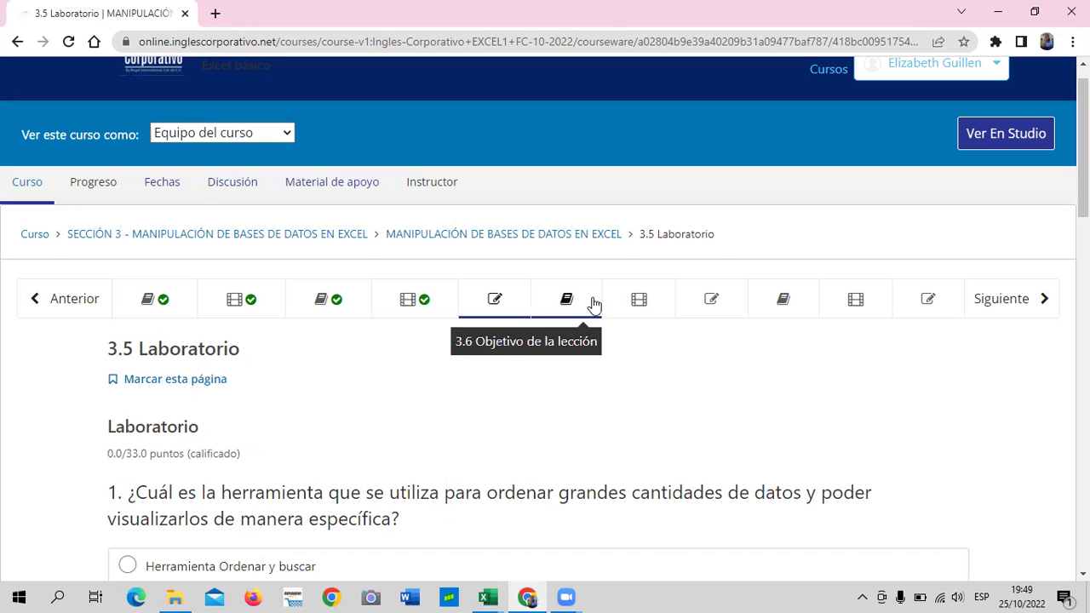
Step: Open the 3.7 Series de relleno lesson and look over its page
{"action": "left_click", "coordinate": [654, 308]}
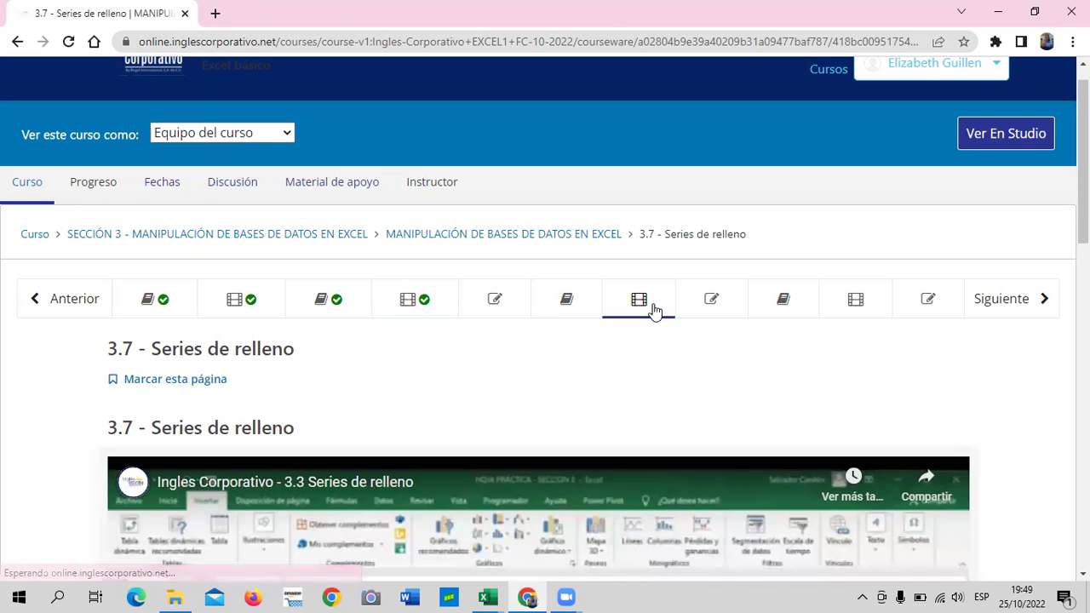
{"action": "scroll", "coordinate": [654, 310], "scroll_direction": "down", "scroll_amount": 7}
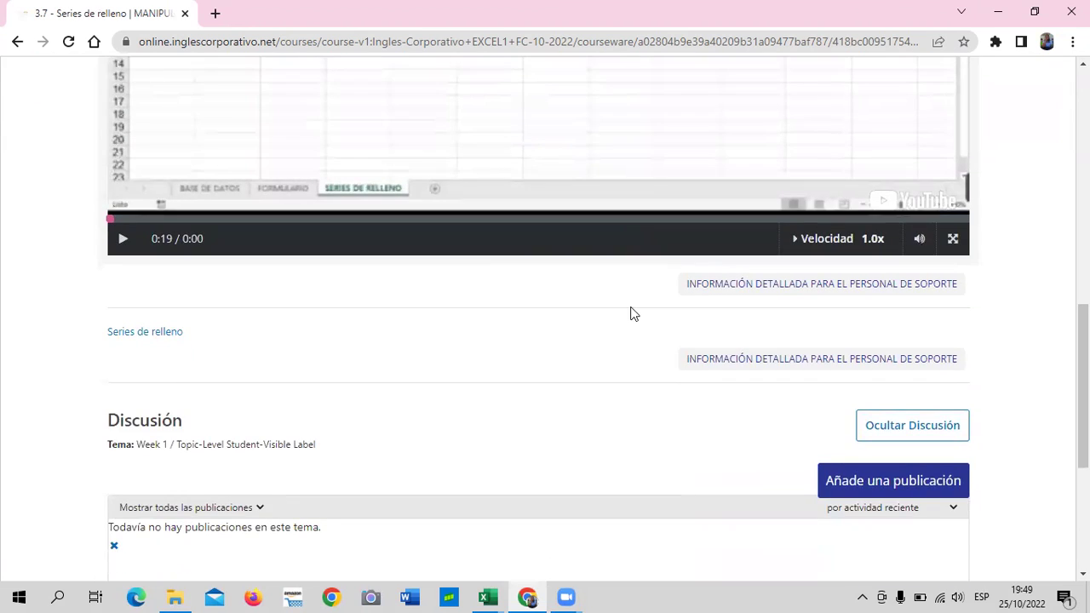
{"action": "scroll", "coordinate": [631, 312], "scroll_direction": "up", "scroll_amount": 8}
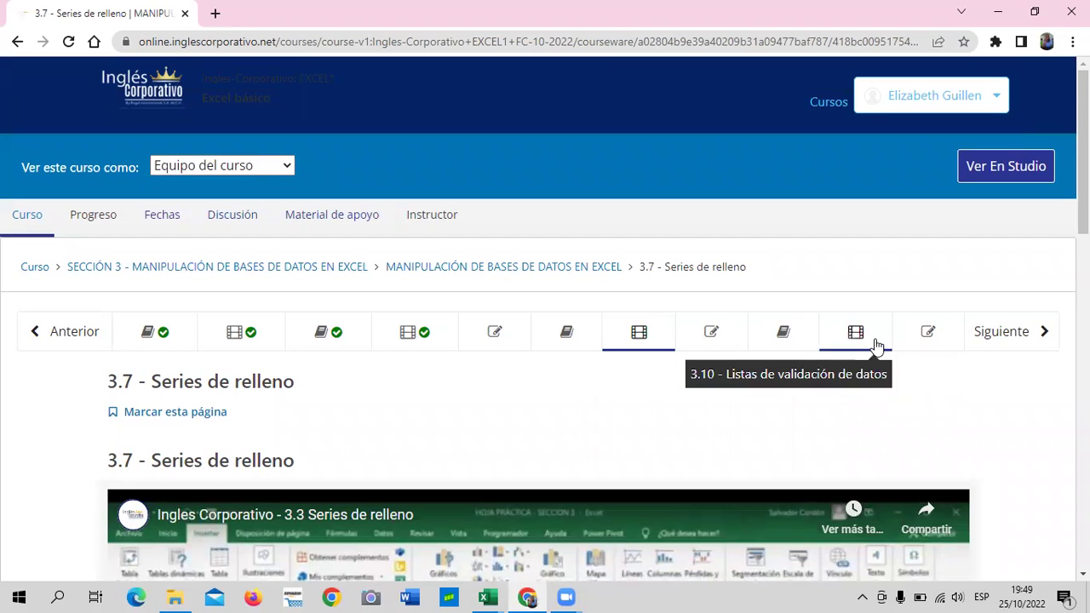
Step: Open lesson 3.10 Listas de validación de datos and scroll down to its video
{"action": "left_click", "coordinate": [877, 345]}
{"action": "scroll", "coordinate": [537, 377], "scroll_direction": "down", "scroll_amount": 2}
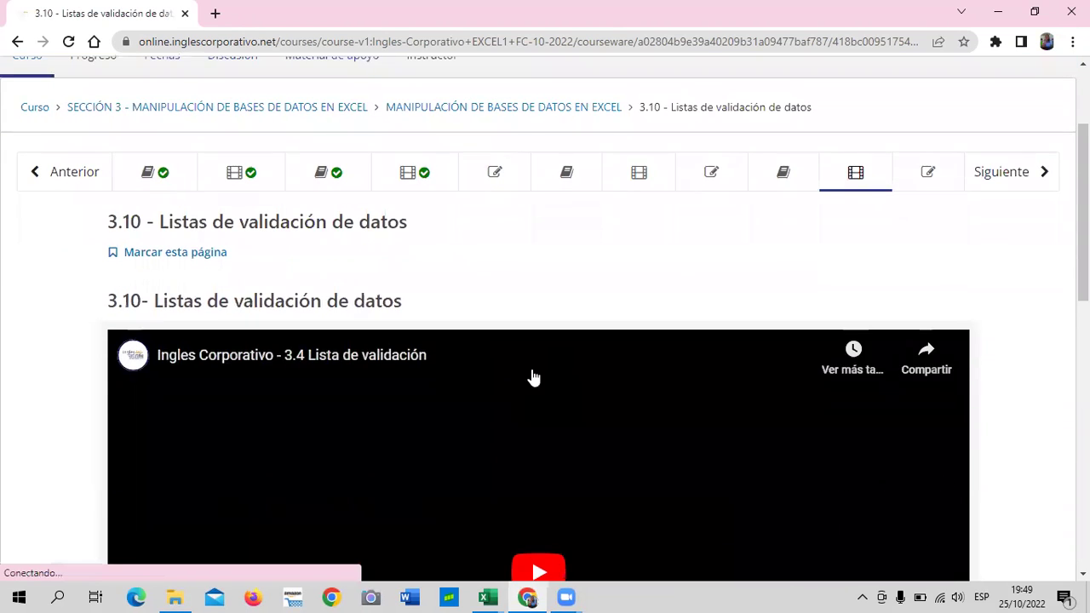
{"action": "scroll", "coordinate": [533, 378], "scroll_direction": "down", "scroll_amount": 2}
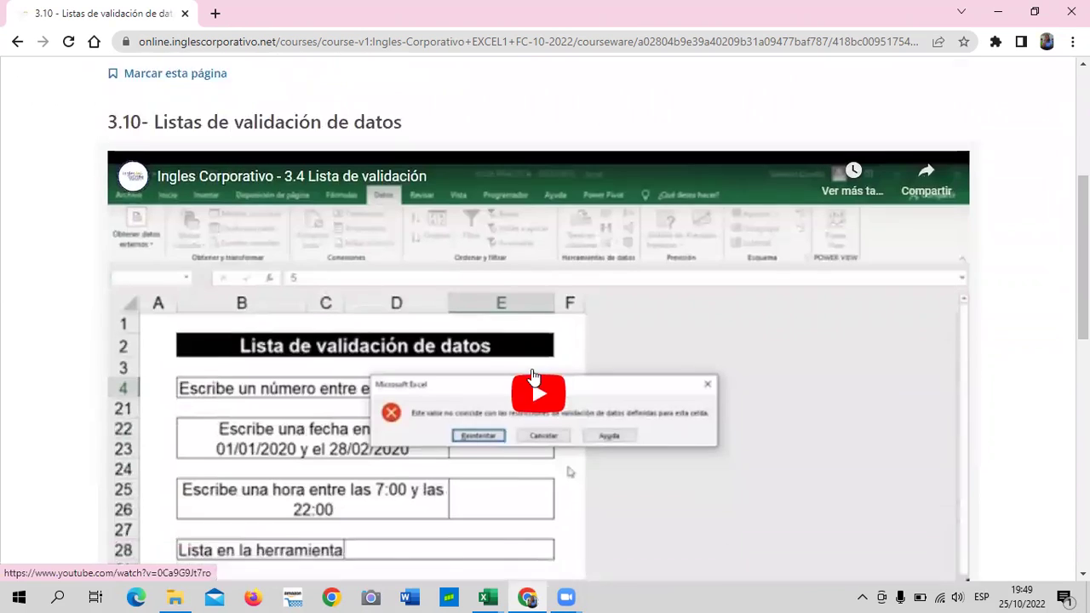
{"action": "scroll", "coordinate": [532, 375], "scroll_direction": "down", "scroll_amount": 2}
{"action": "scroll", "coordinate": [532, 375], "scroll_direction": "down", "scroll_amount": 2}
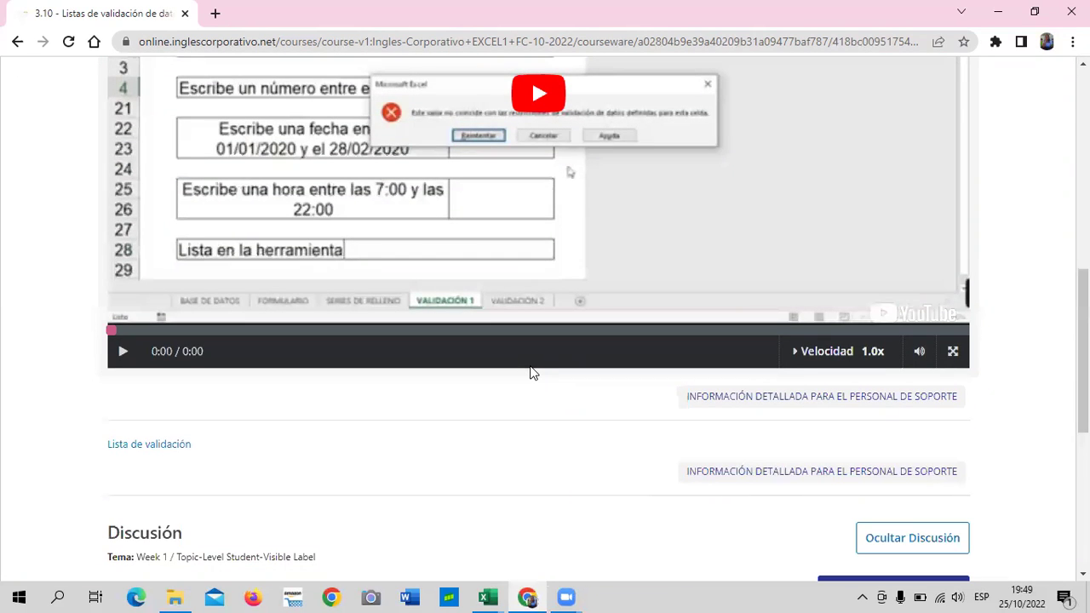
{"action": "scroll", "coordinate": [530, 373], "scroll_direction": "up", "scroll_amount": 3}
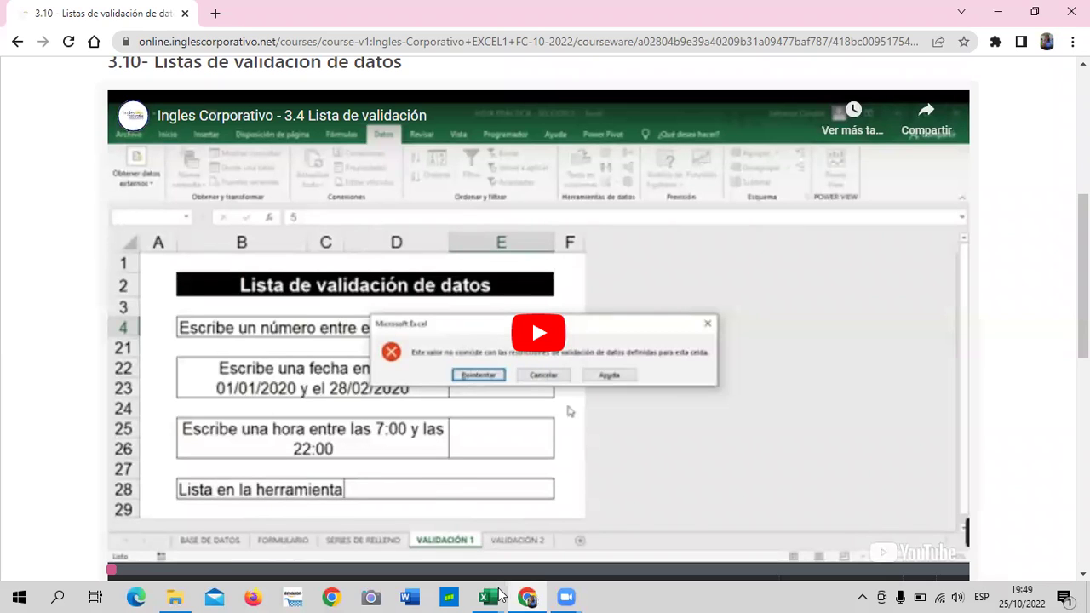
{"action": "mouse_move", "coordinate": [494, 594]}
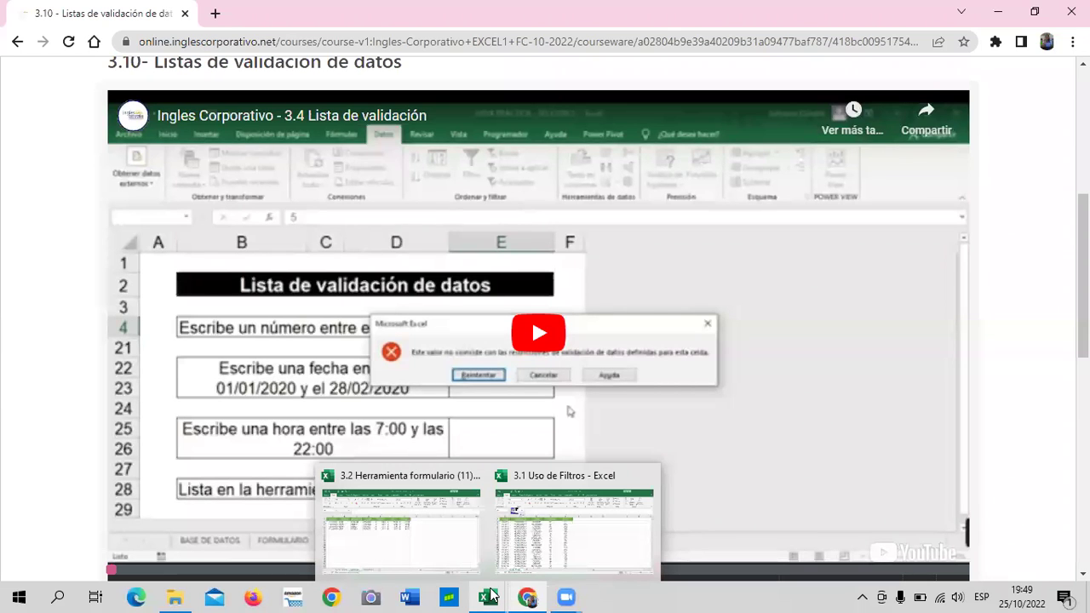
Step: In the 3.2 Herramienta formulario workbook, insert a new blank sheet, Hoja5
{"action": "left_click", "coordinate": [400, 530]}
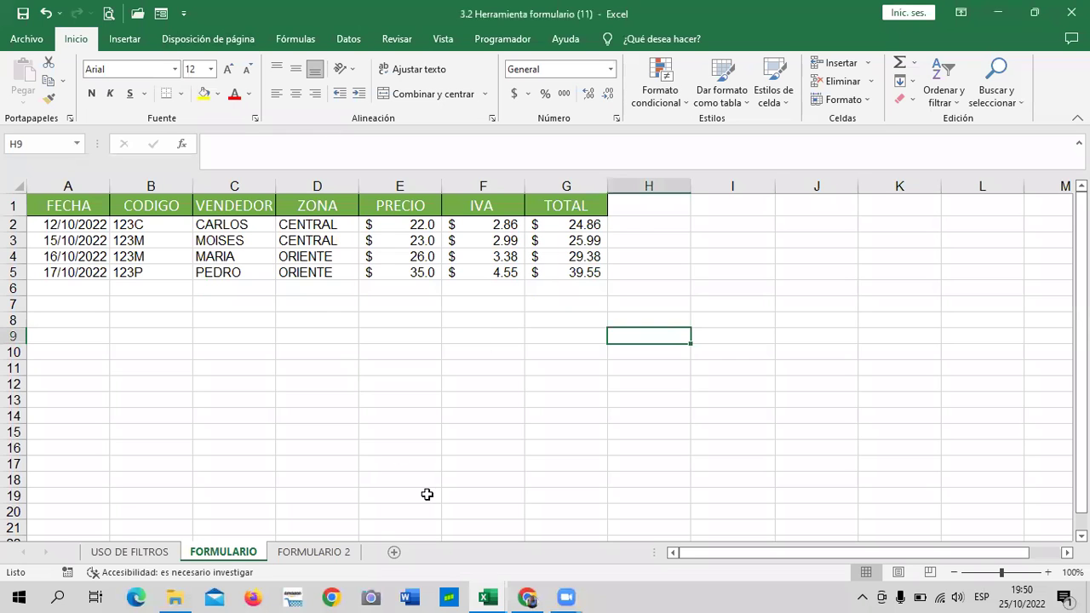
{"action": "left_click", "coordinate": [369, 322]}
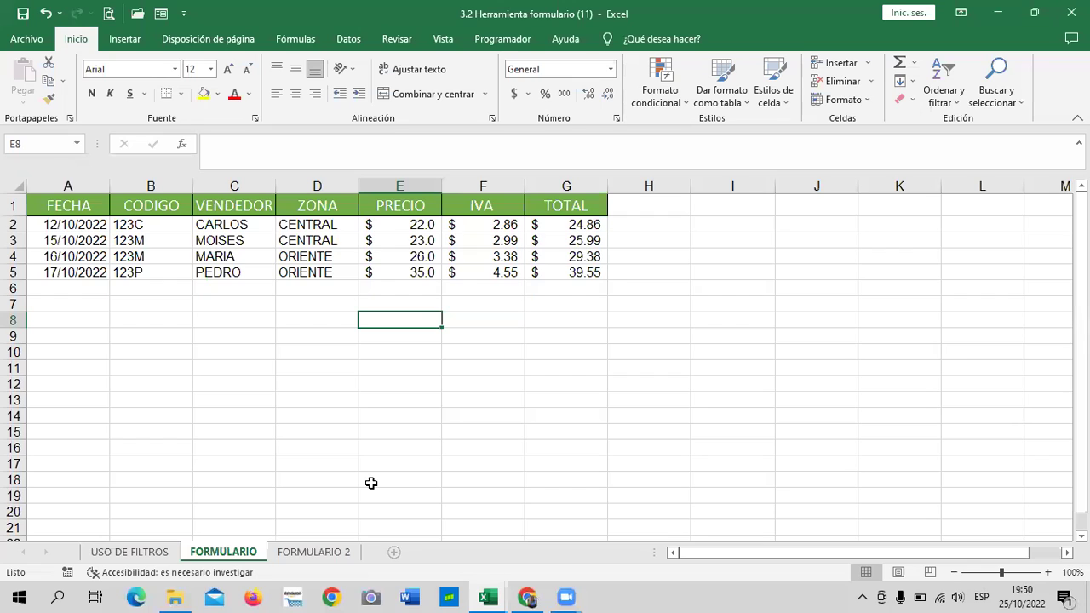
{"action": "left_click", "coordinate": [393, 552]}
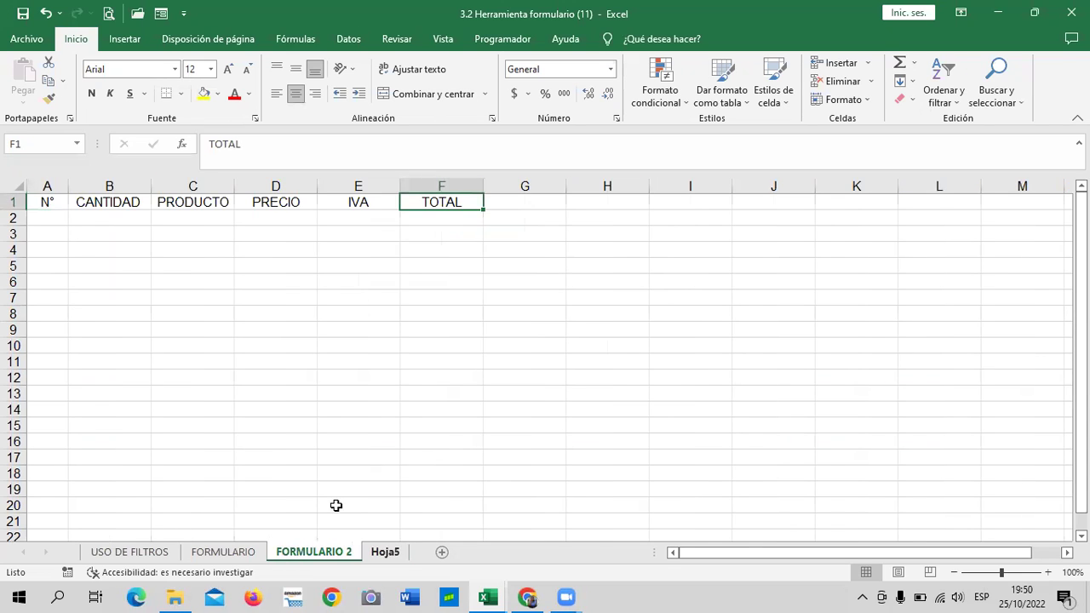
{"action": "key", "text": "ctrl+Page_Down"}
Step: Rename sheet Hoja5 to FUNCIONES DE FECHA
{"action": "right_click", "coordinate": [385, 552]}
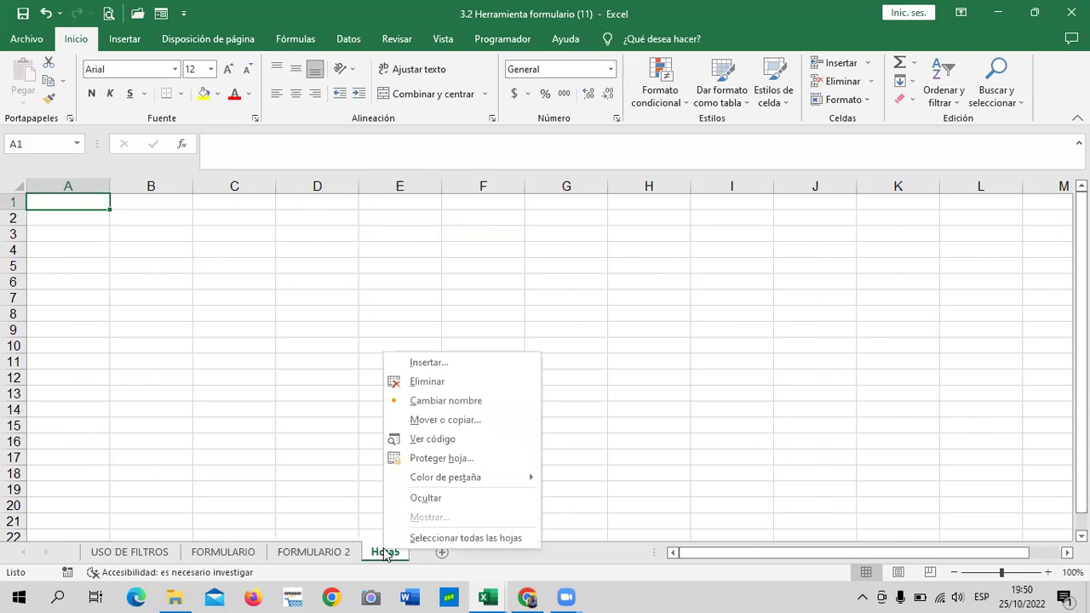
{"action": "left_click", "coordinate": [466, 401]}
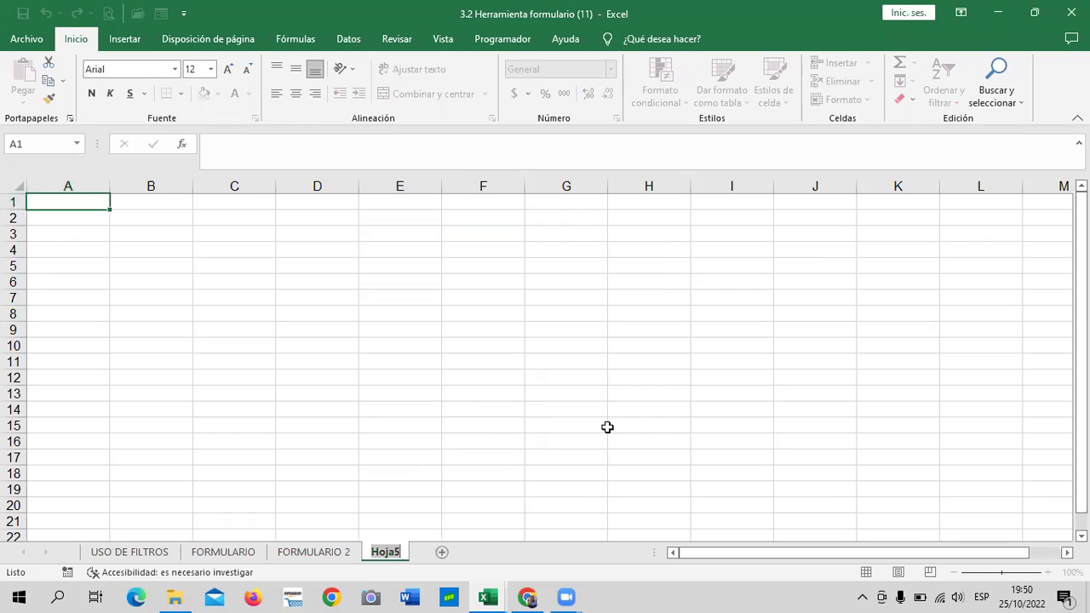
{"action": "key", "text": "BackSpace"}
{"action": "type", "text": "FUNCIONES DE FECHA"}
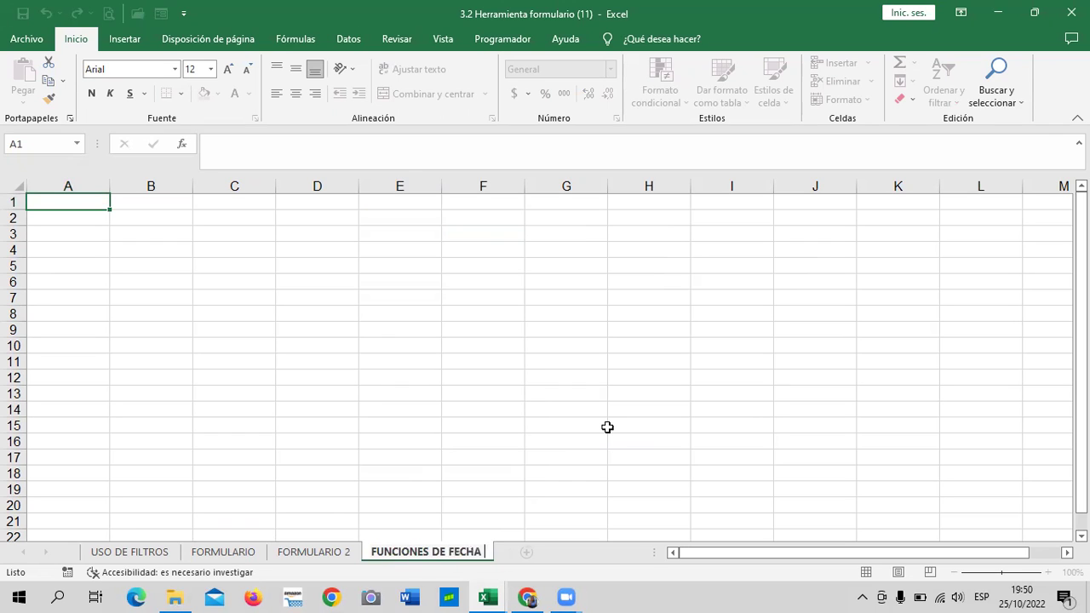
{"action": "key", "text": "Return"}
Step: On the Fórmulas tab, browse the Texto and Fecha y hora function lists, then close them
{"action": "left_click", "coordinate": [313, 329]}
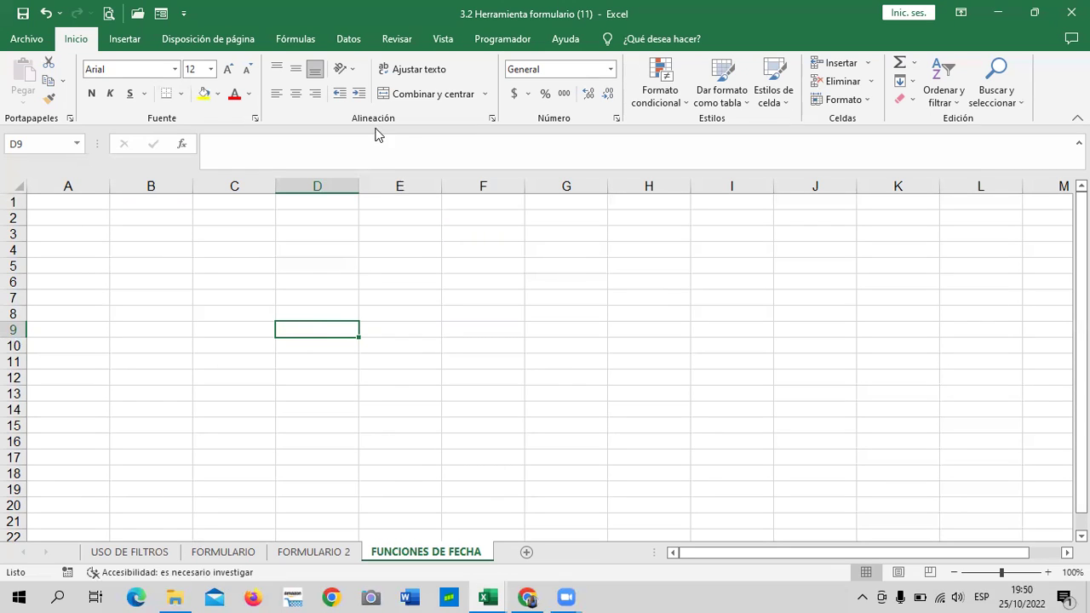
{"action": "left_click", "coordinate": [151, 240]}
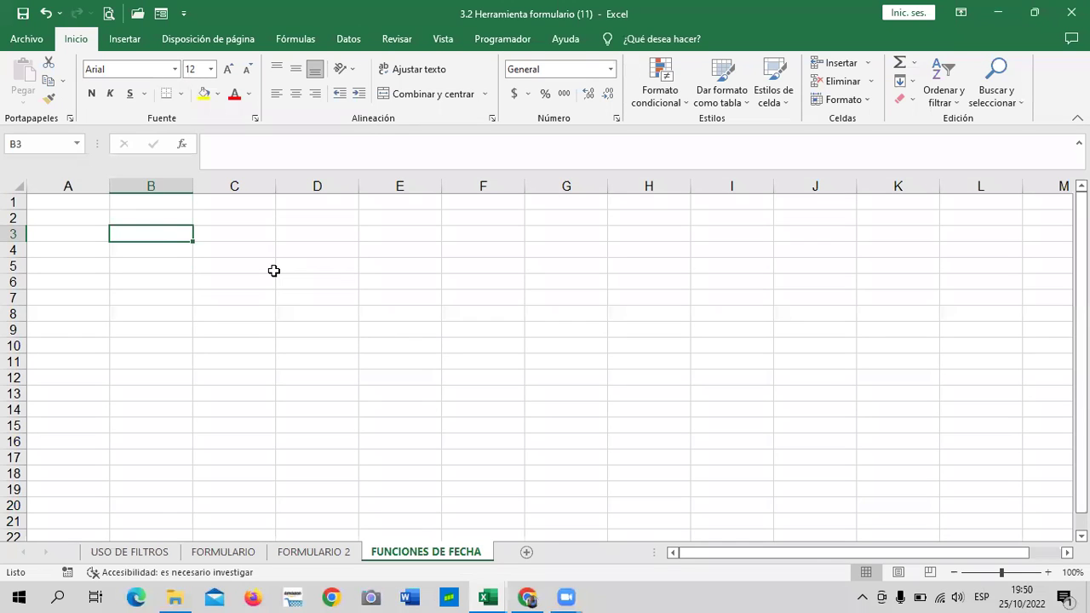
{"action": "left_click", "coordinate": [202, 245]}
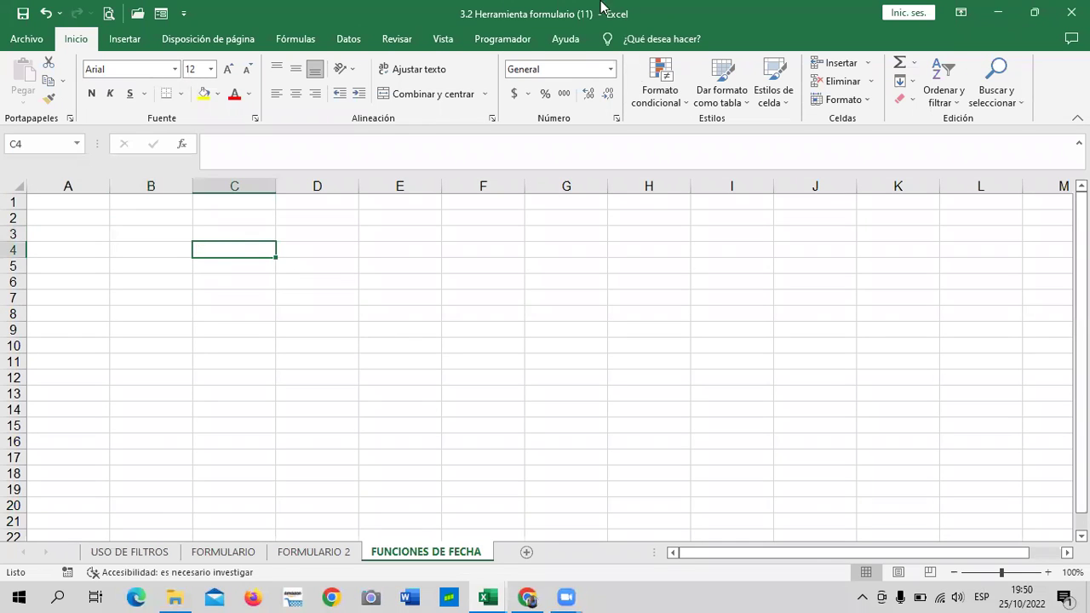
{"action": "left_click", "coordinate": [307, 40]}
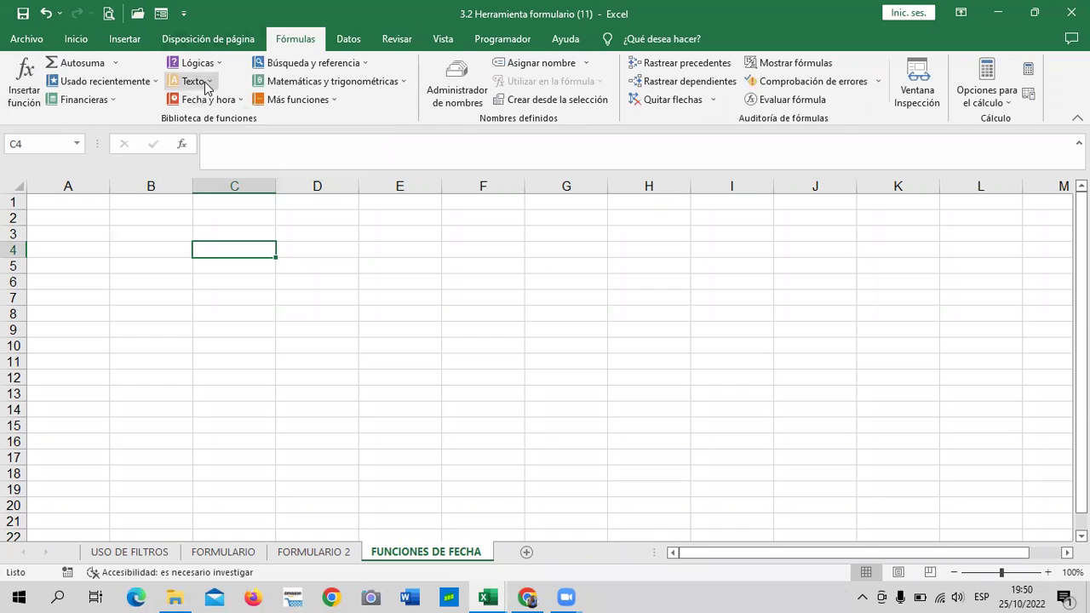
{"action": "left_click", "coordinate": [213, 84]}
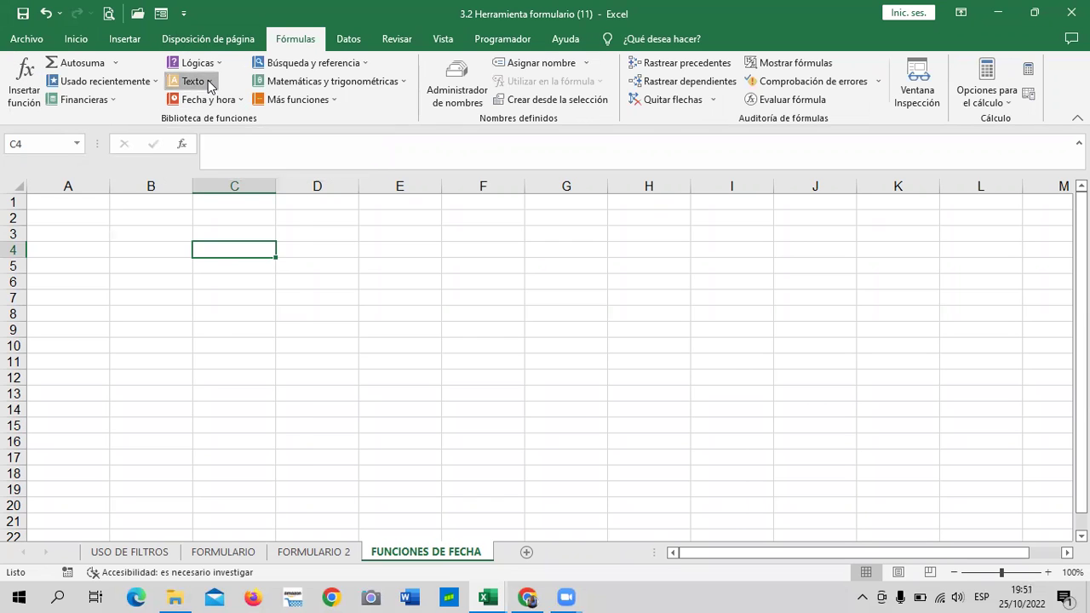
{"action": "left_click", "coordinate": [380, 280]}
{"action": "left_click", "coordinate": [237, 100]}
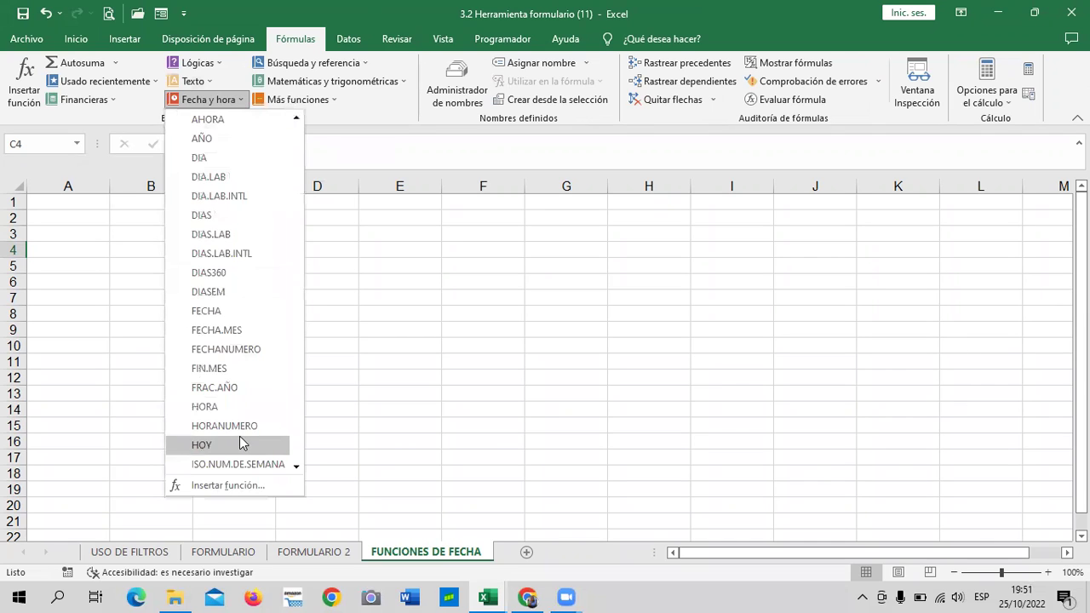
{"action": "scroll", "coordinate": [228, 335], "scroll_direction": "down", "scroll_amount": 2}
{"action": "scroll", "coordinate": [227, 375], "scroll_direction": "up", "scroll_amount": 2}
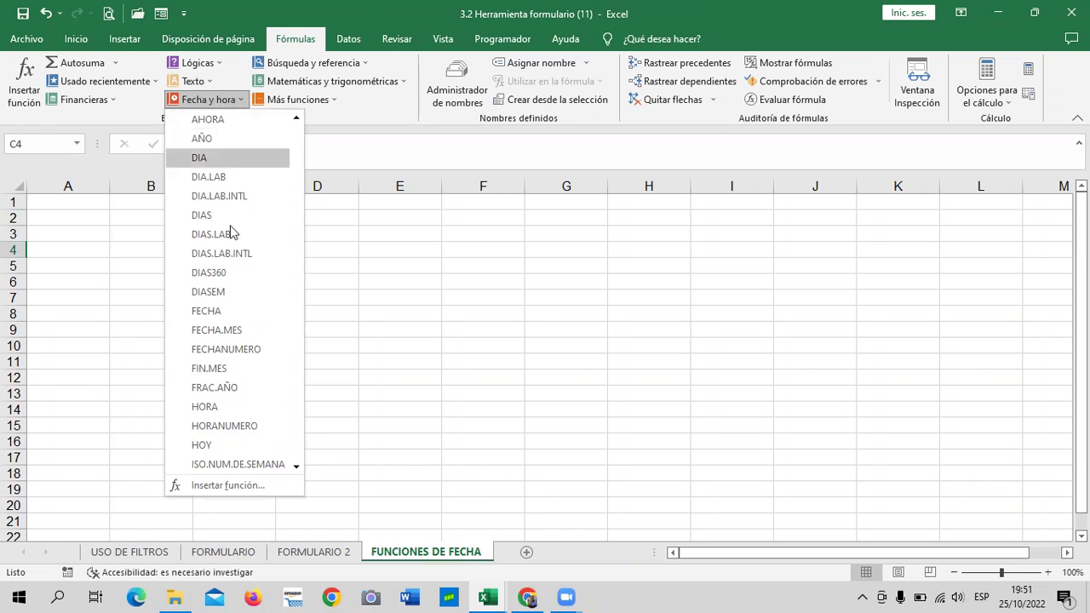
{"action": "left_click", "coordinate": [564, 365]}
{"action": "left_click", "coordinate": [557, 218]}
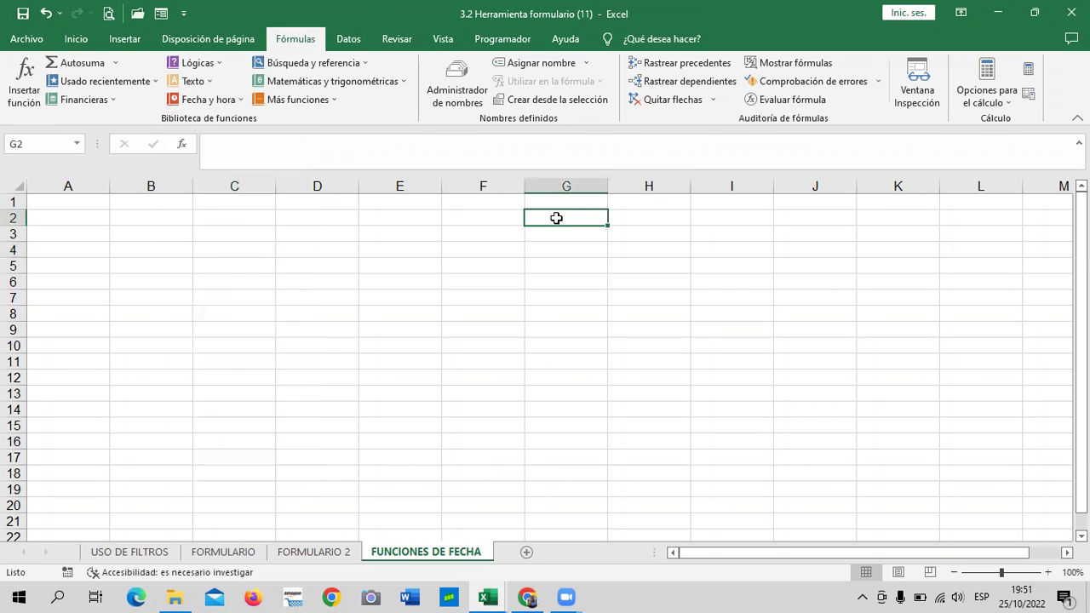
{"action": "type", "text": "=A"}
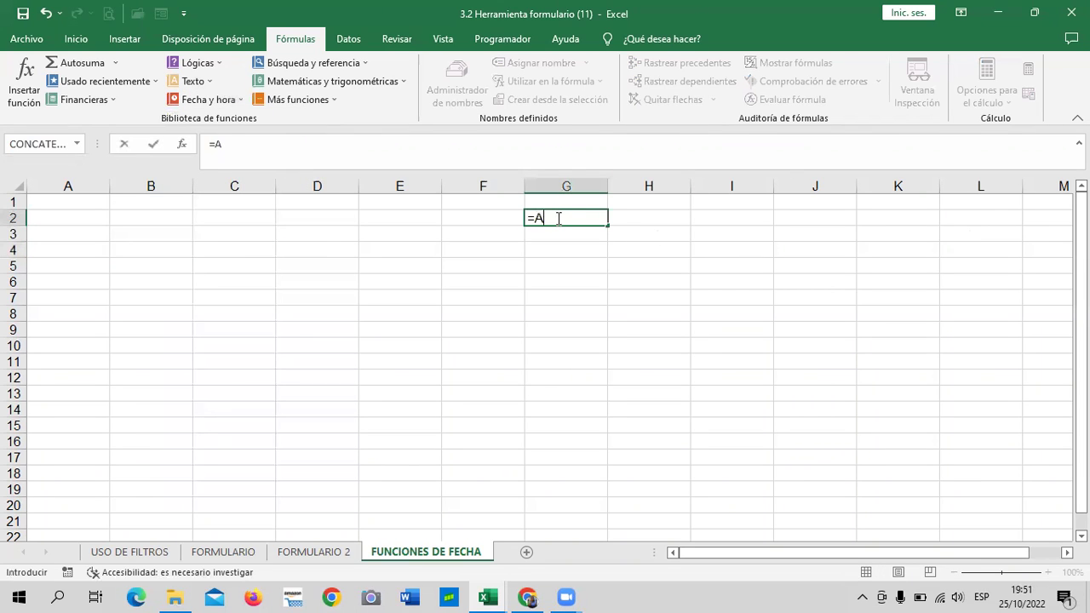
{"action": "type", "text": "HORA"}
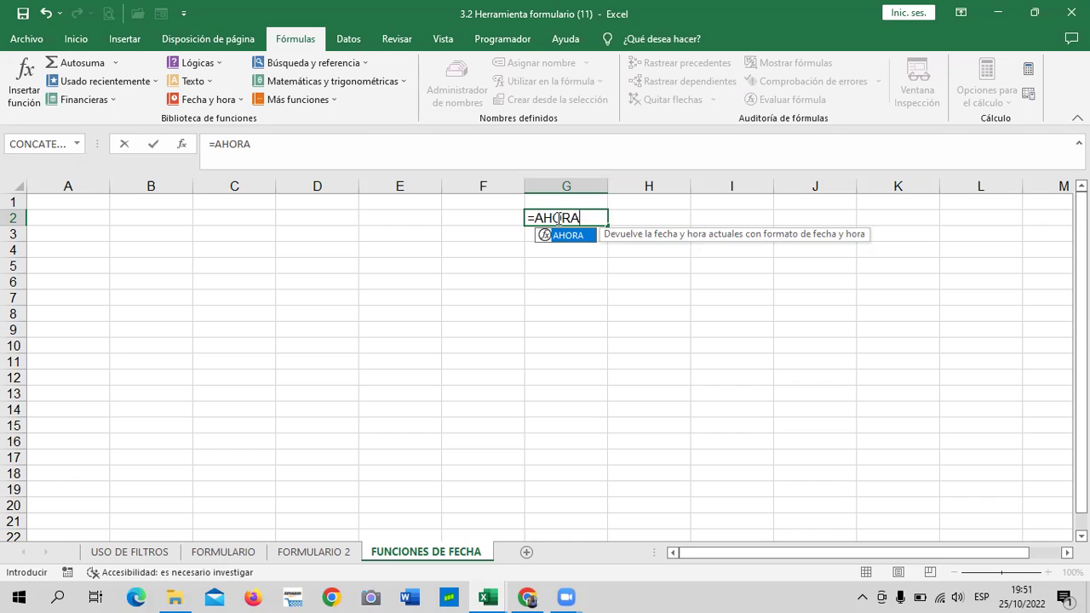
{"action": "type", "text": "("}
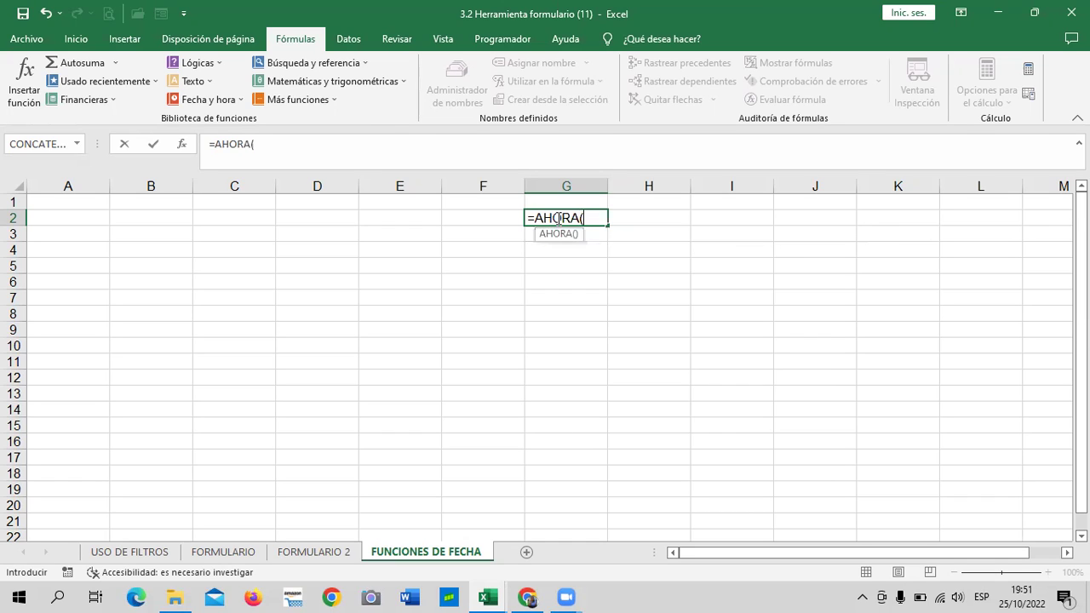
{"action": "type", "text": ")"}
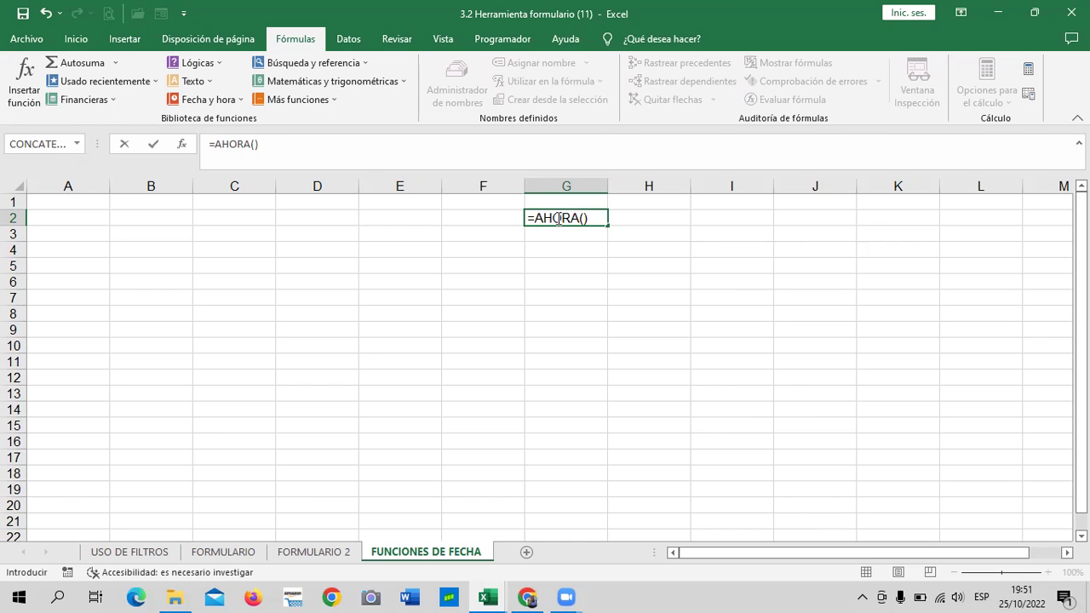
{"action": "key", "text": "Return"}
{"action": "left_click", "coordinate": [557, 214]}
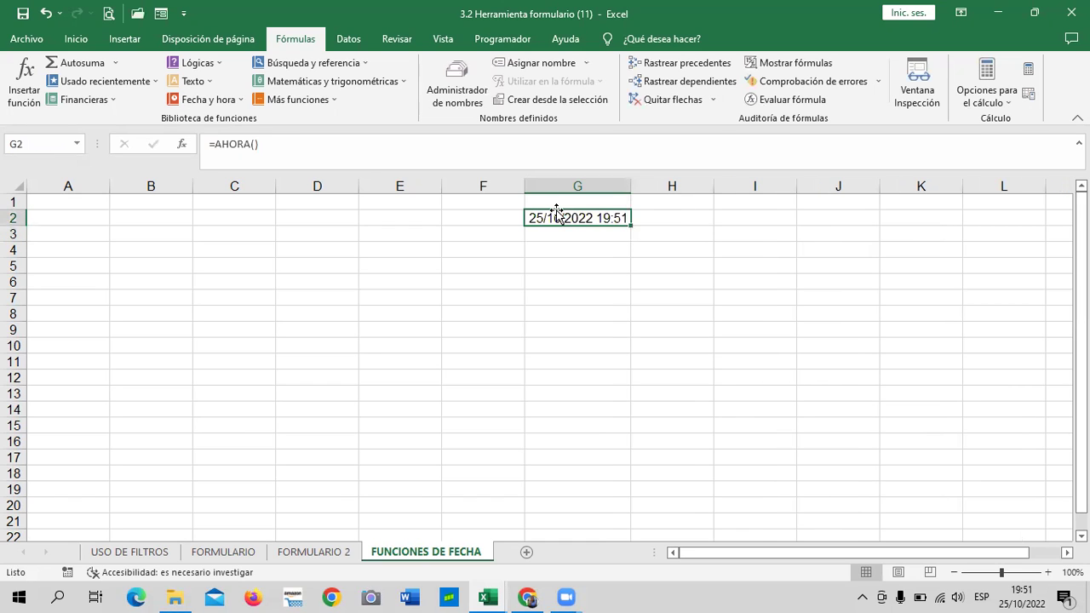
{"action": "left_click", "coordinate": [786, 265]}
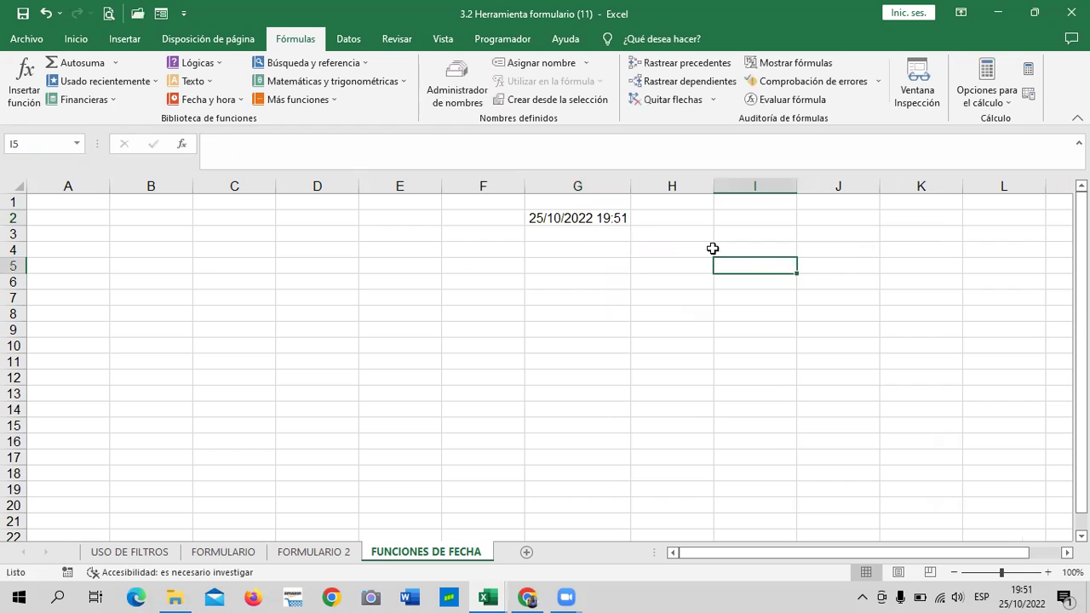
{"action": "left_click", "coordinate": [556, 217]}
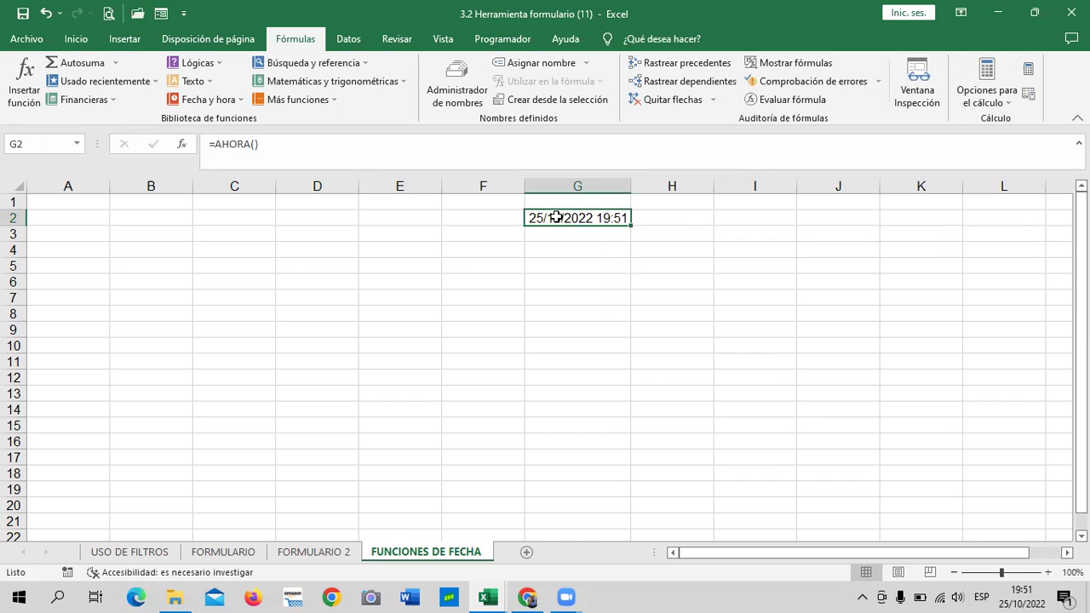
{"action": "left_click", "coordinate": [719, 250]}
{"action": "left_click", "coordinate": [545, 219]}
{"action": "left_click", "coordinate": [750, 233]}
{"action": "left_click", "coordinate": [593, 219]}
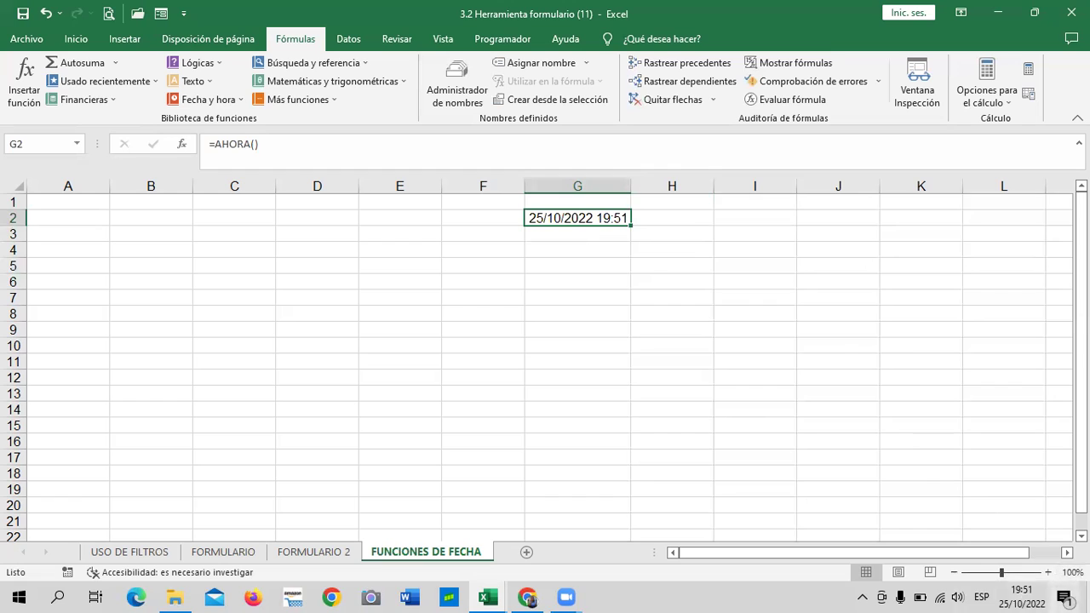
{"action": "left_click_drag", "start_coordinate": [673, 218], "coordinate": [674, 234]}
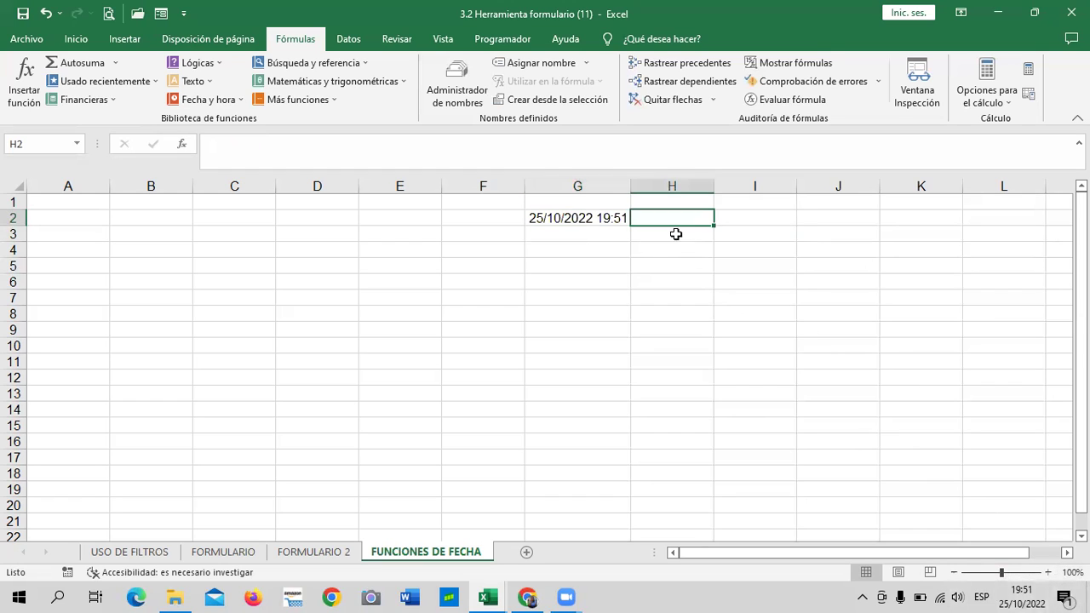
{"action": "left_click", "coordinate": [568, 220]}
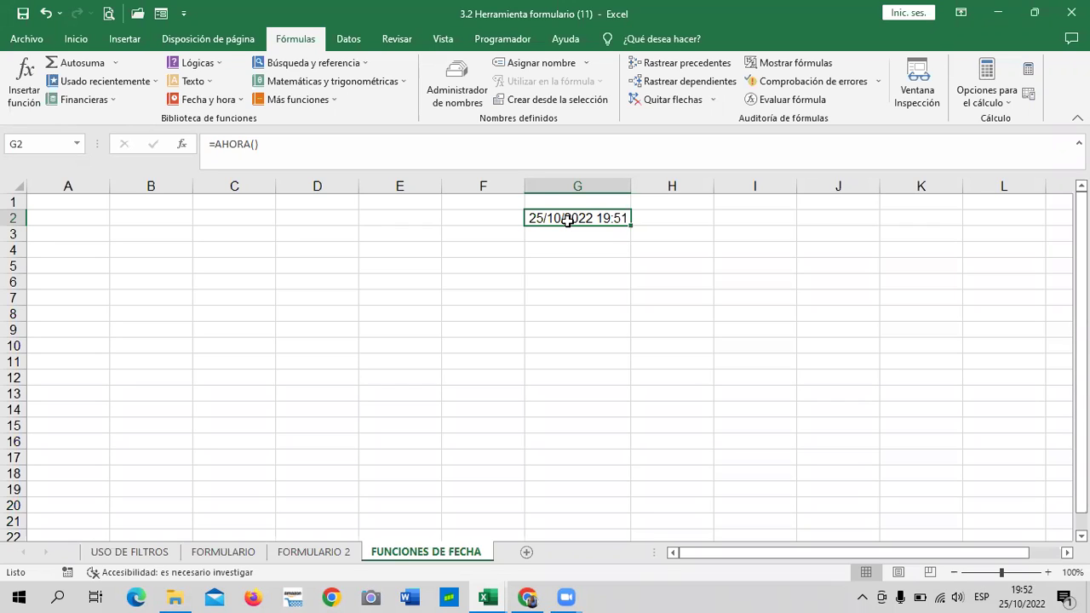
{"action": "left_click", "coordinate": [731, 263]}
{"action": "left_click", "coordinate": [588, 218]}
Step: Enter =HOY() in I2 so it shows today's date, 25/10/2022
{"action": "left_click", "coordinate": [570, 342]}
{"action": "left_click", "coordinate": [555, 216]}
{"action": "left_click", "coordinate": [746, 218]}
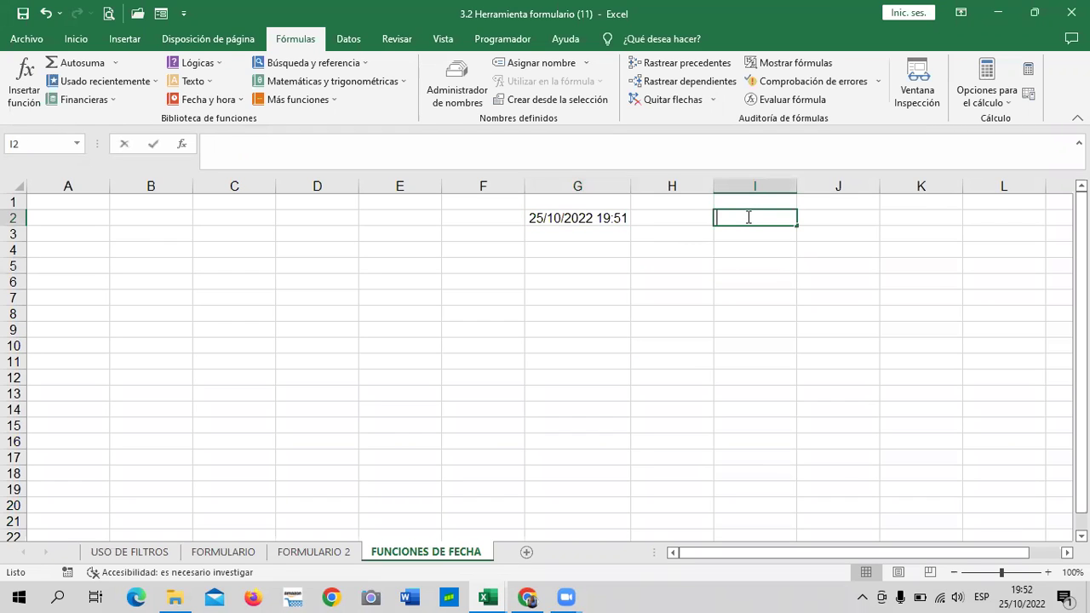
{"action": "type", "text": "=HOY"}
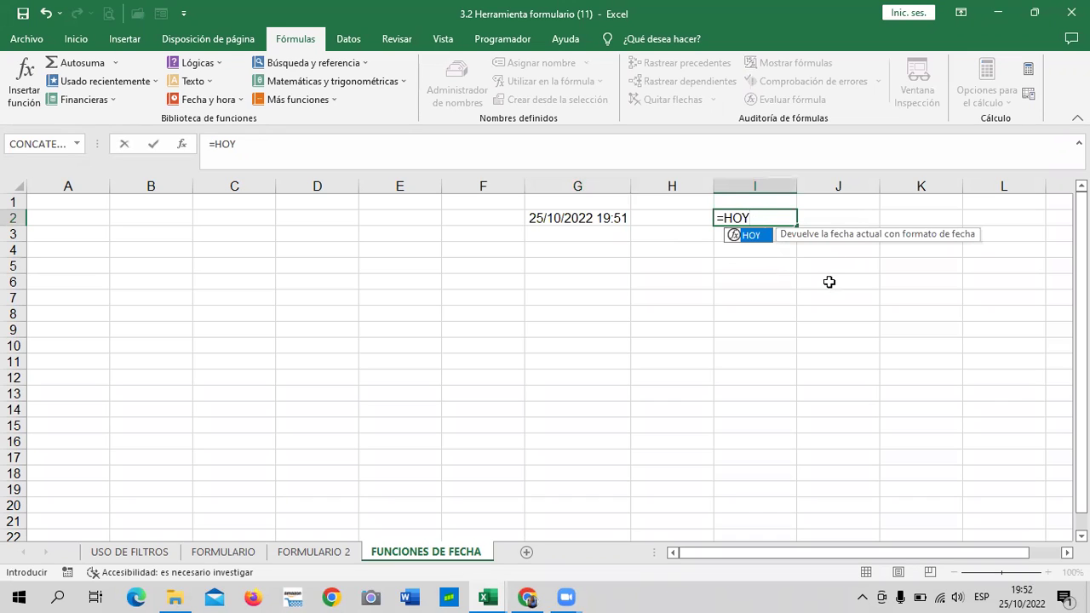
{"action": "type", "text": "()"}
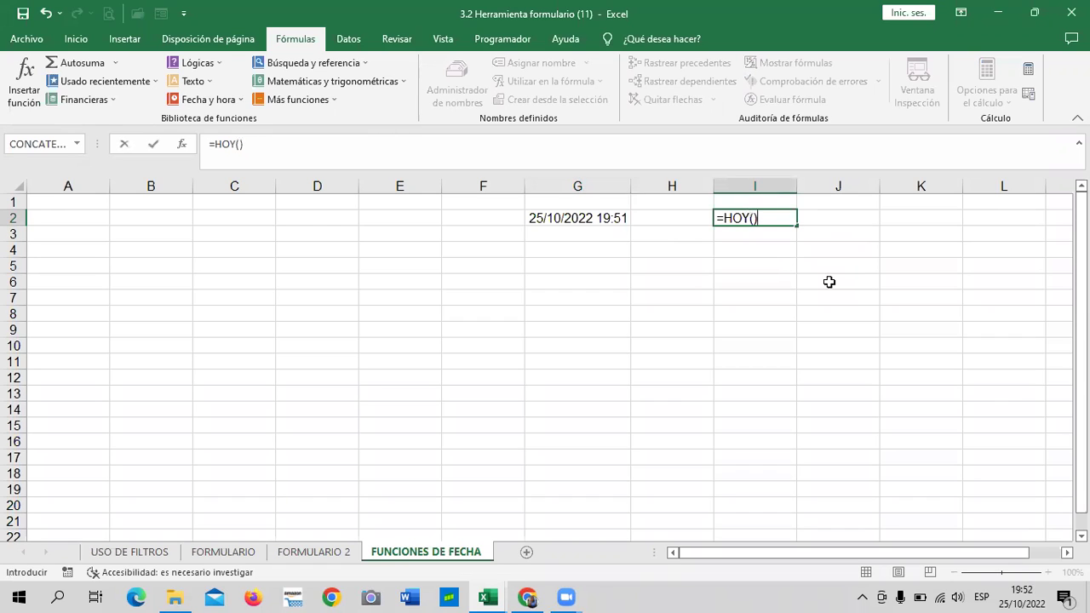
{"action": "key", "text": "Return"}
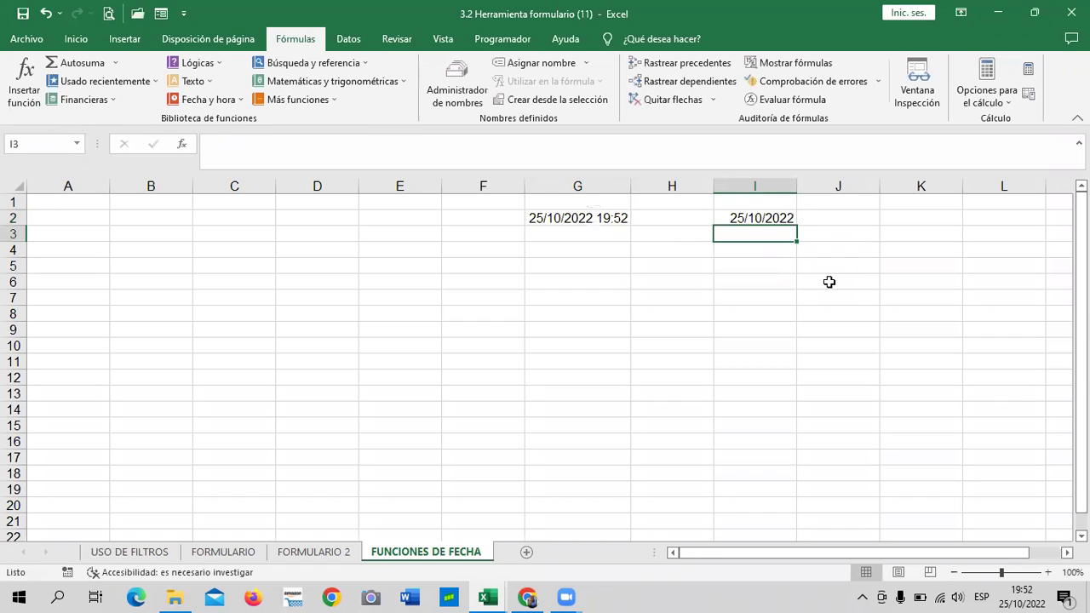
{"action": "left_click", "coordinate": [768, 218]}
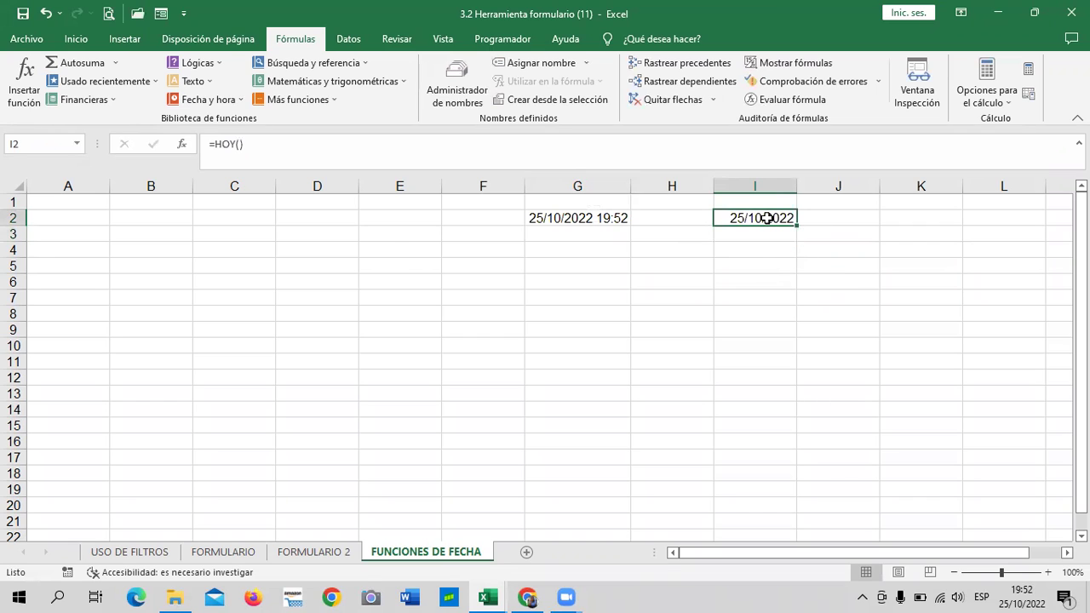
{"action": "left_click", "coordinate": [761, 317]}
{"action": "left_click", "coordinate": [764, 219]}
Step: Delete the =AHORA() formula from G2 and narrow column G to 12.00
{"action": "left_click", "coordinate": [530, 220]}
{"action": "left_click", "coordinate": [745, 220]}
{"action": "left_click", "coordinate": [563, 219]}
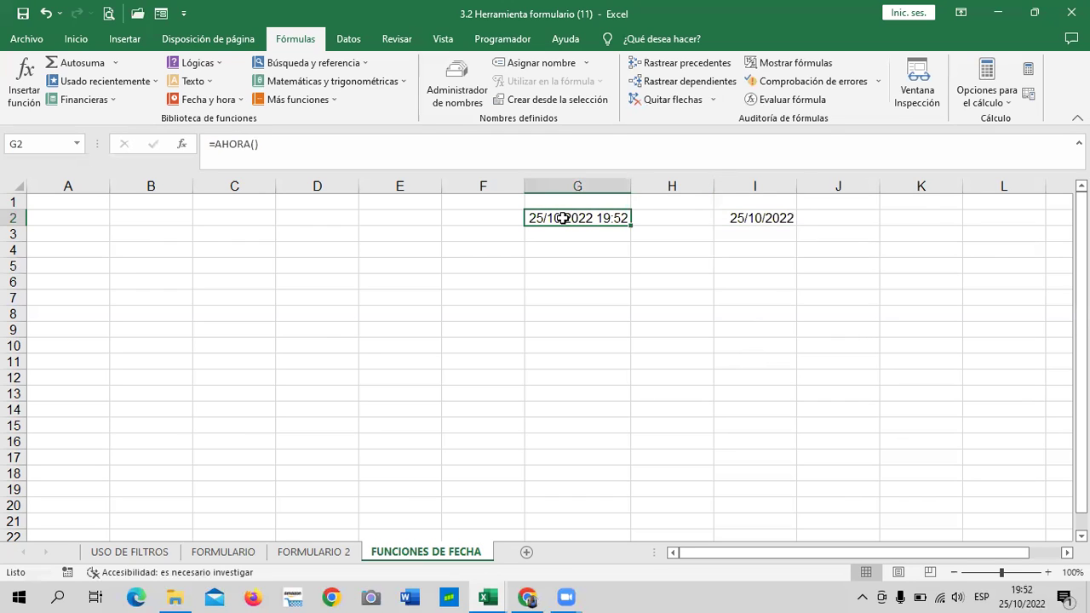
{"action": "key", "text": "Delete"}
{"action": "left_click", "coordinate": [657, 368]}
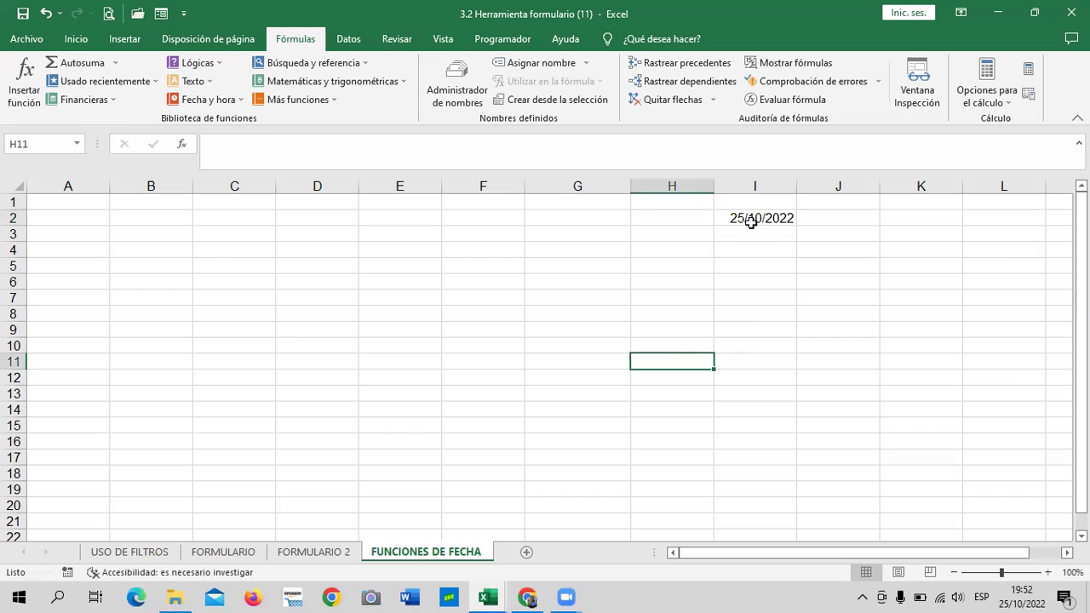
{"action": "left_click", "coordinate": [750, 218]}
{"action": "left_click_drag", "start_coordinate": [631, 185], "coordinate": [617, 187]}
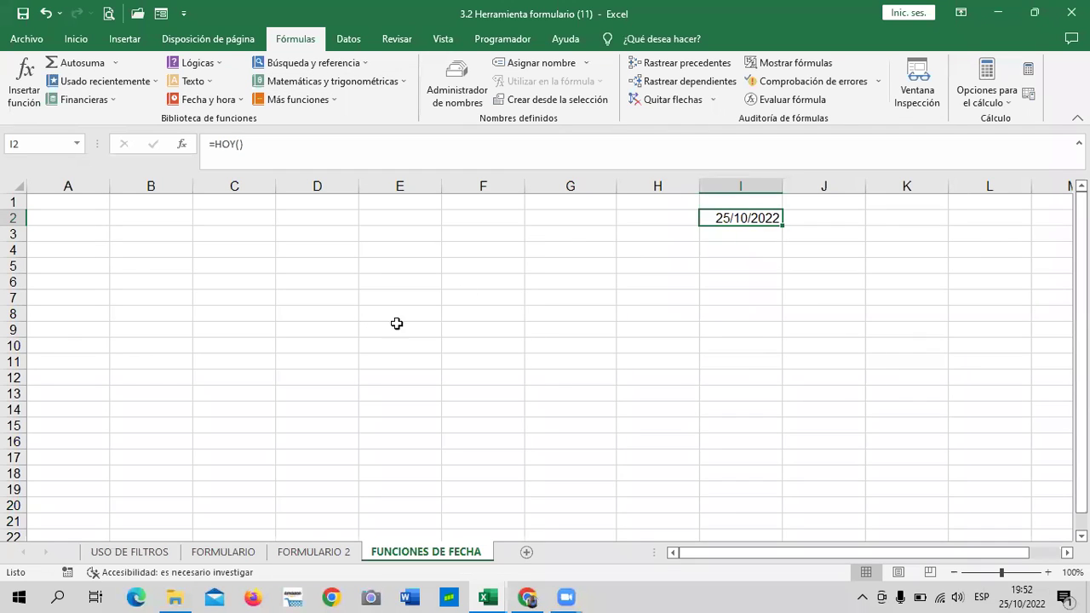
{"action": "left_click", "coordinate": [362, 328]}
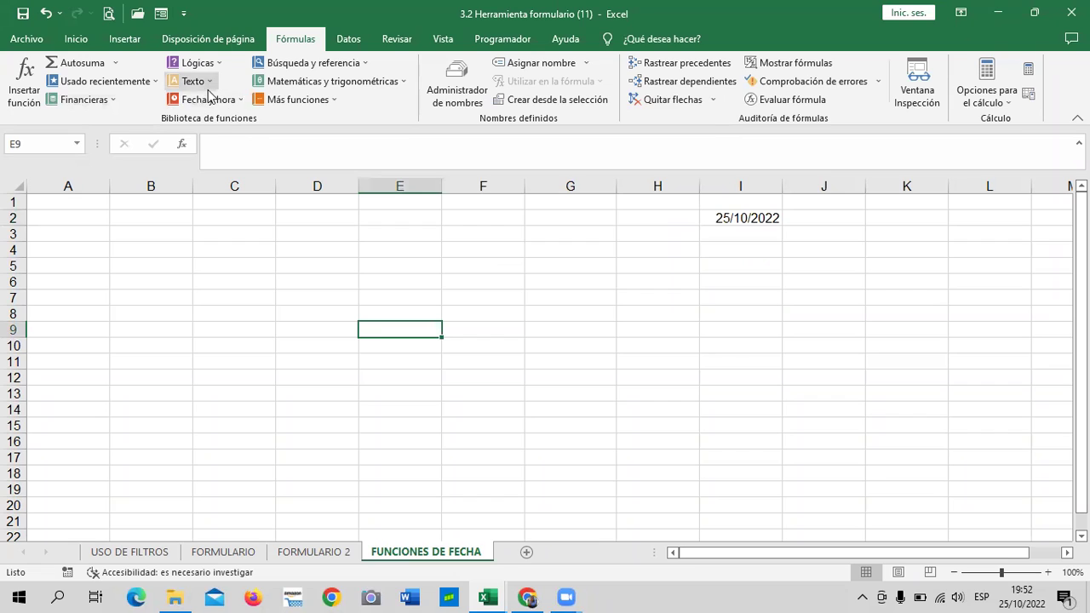
{"action": "left_click", "coordinate": [237, 101]}
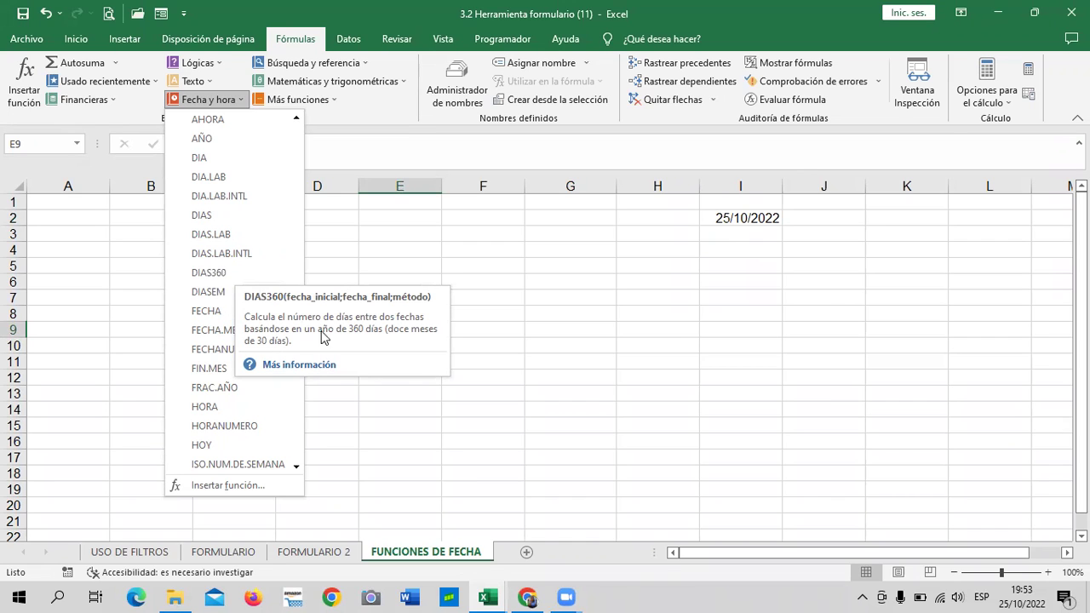
{"action": "left_click", "coordinate": [639, 337]}
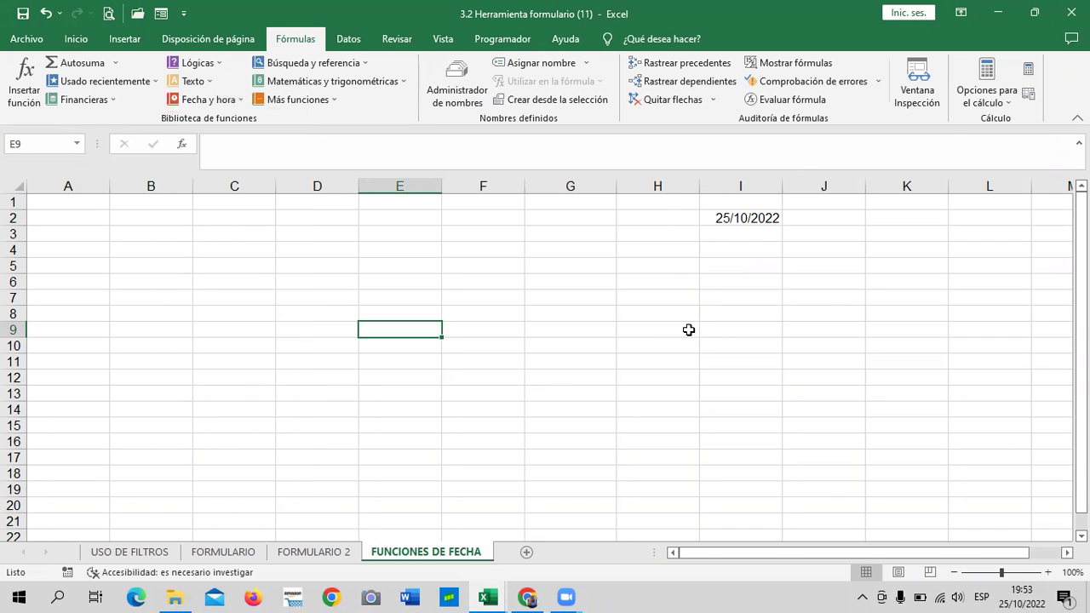
{"action": "left_click", "coordinate": [724, 329]}
Step: Enter headings FECHA DE INGRESO in A2 and FECHA DE SALIDA in B2, widening both columns
{"action": "left_click", "coordinate": [100, 233]}
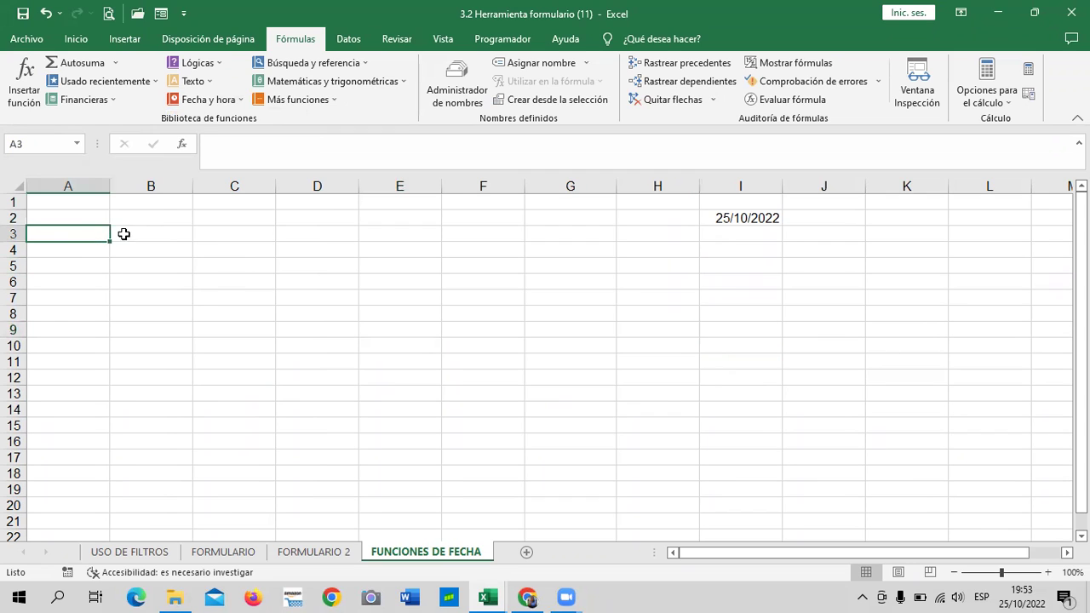
{"action": "left_click", "coordinate": [83, 216]}
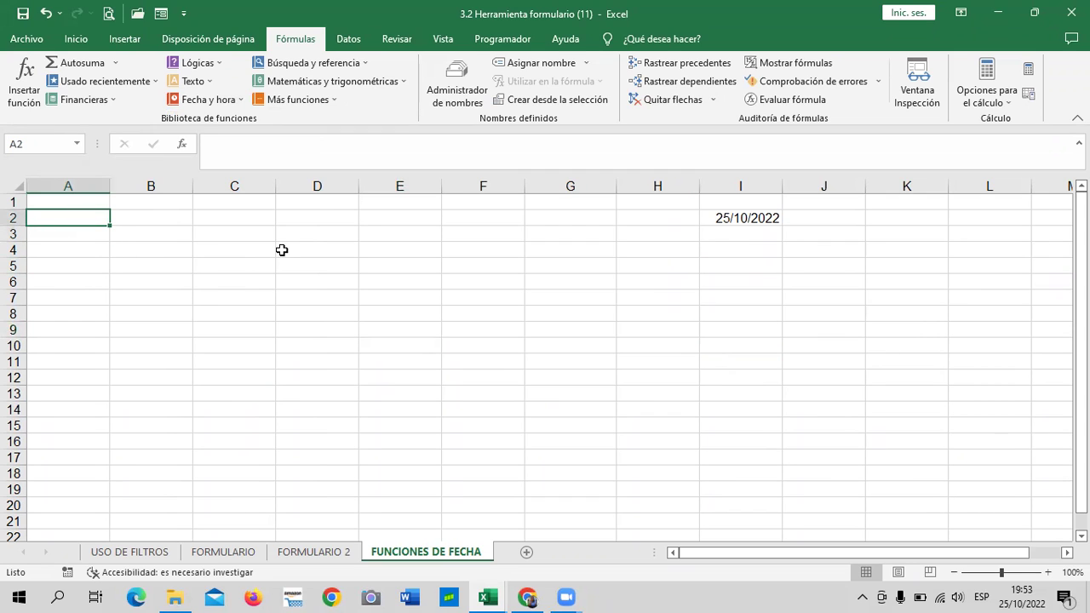
{"action": "type", "text": "FECHAA"}
{"action": "key", "text": "BackSpace"}
{"action": "type", "text": "DE INGRESO"}
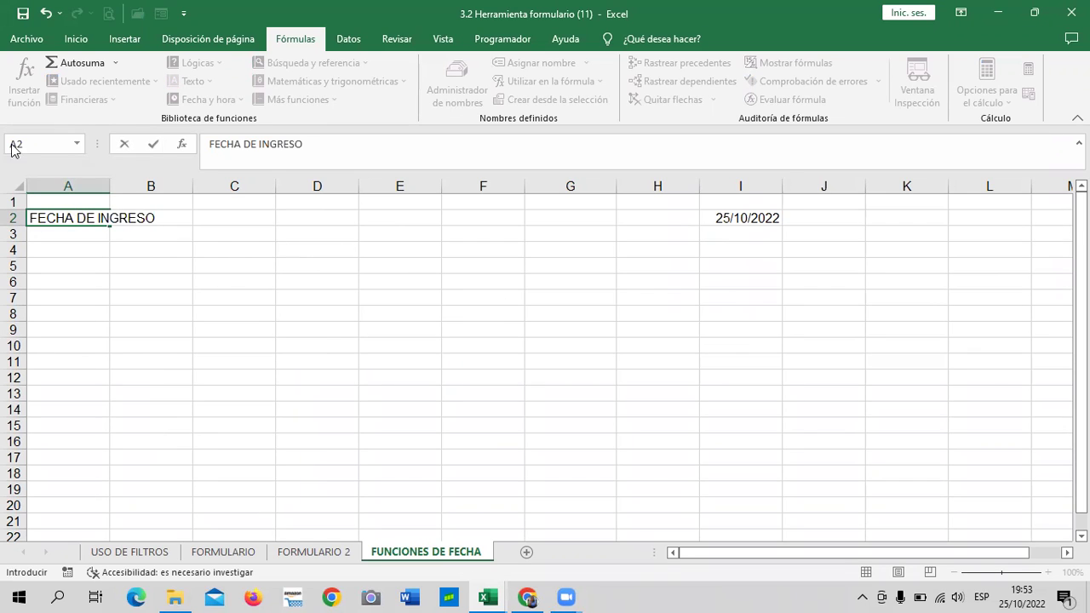
{"action": "left_click", "coordinate": [139, 270]}
{"action": "left_click_drag", "start_coordinate": [110, 185], "coordinate": [177, 191]}
{"action": "double_click", "coordinate": [241, 218]}
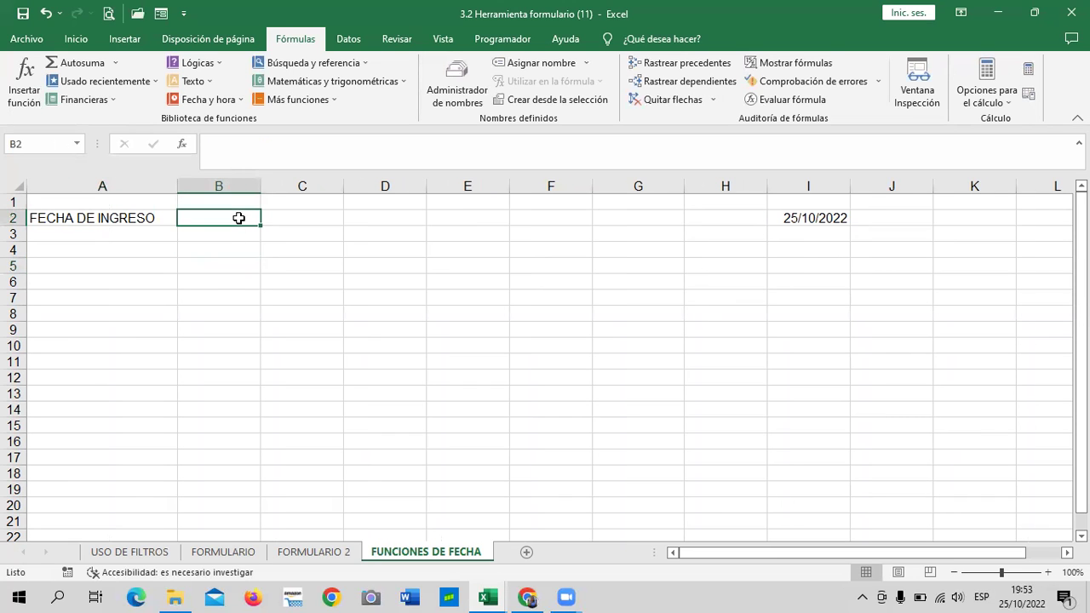
{"action": "type", "text": "FECHA DE SALIDA"}
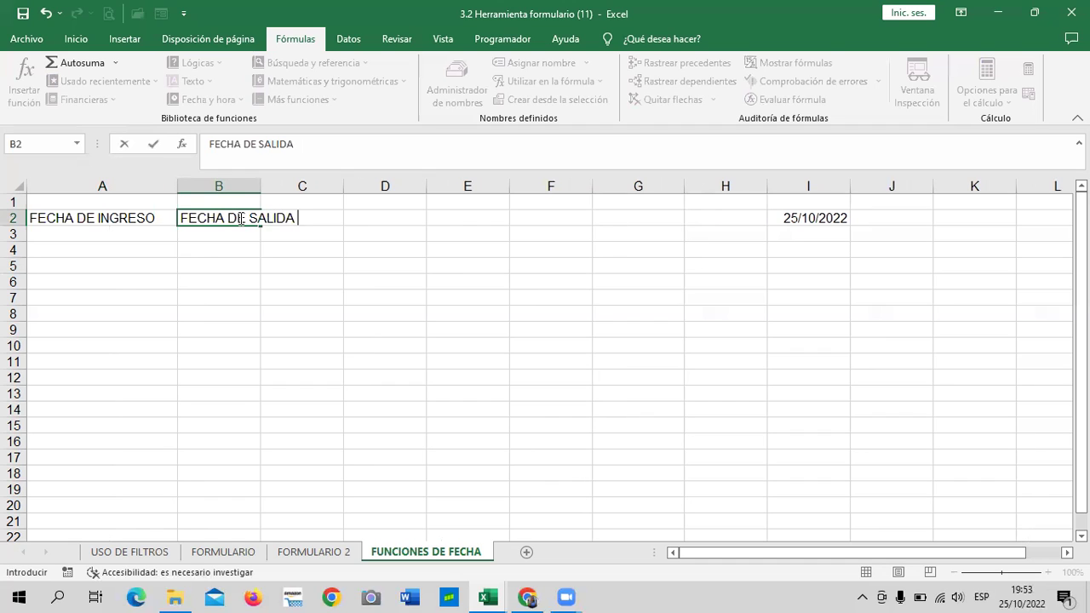
{"action": "left_click_drag", "start_coordinate": [251, 314], "coordinate": [252, 298]}
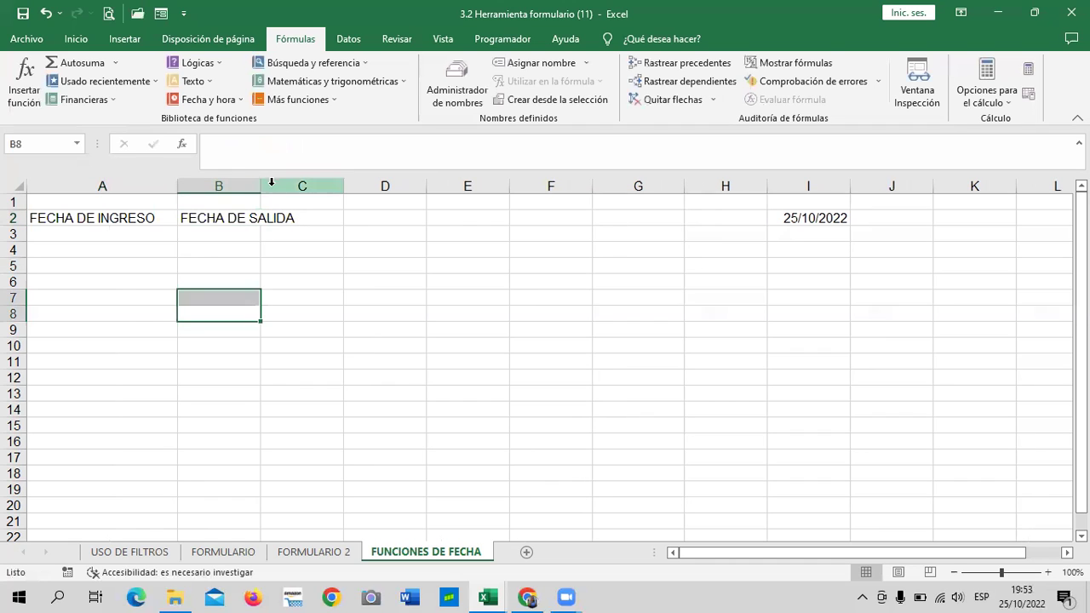
{"action": "left_click_drag", "start_coordinate": [261, 185], "coordinate": [314, 185]}
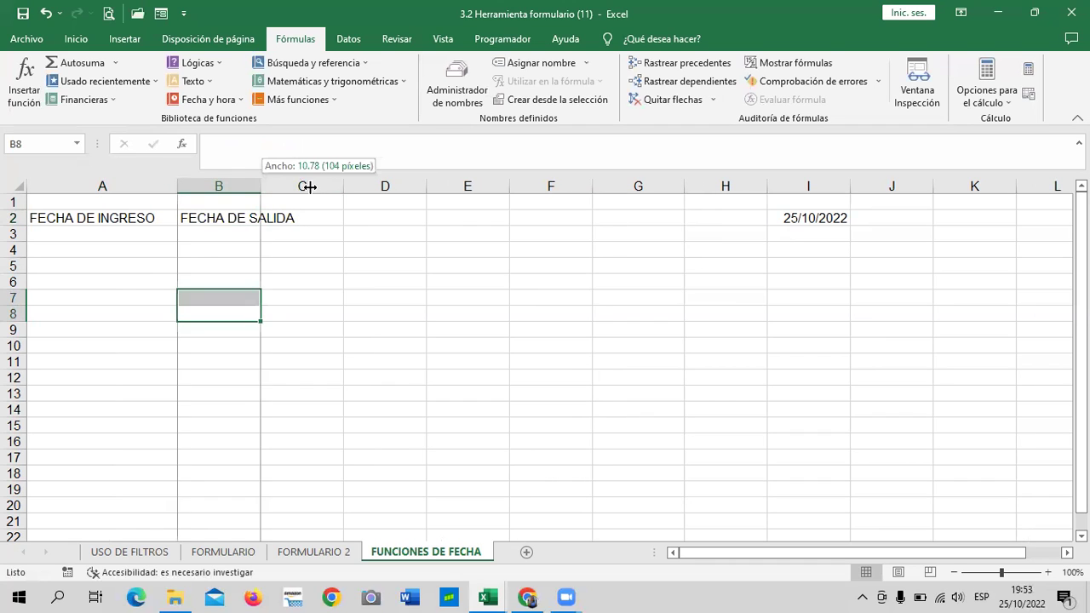
Step: Add the heading TOTAL DE DIAS in C2 and widen column C
{"action": "left_click", "coordinate": [399, 311]}
{"action": "left_click", "coordinate": [357, 223]}
{"action": "type", "text": "D"}
{"action": "key", "text": "Escape"}
{"action": "type", "text": "TOTAL DE "}
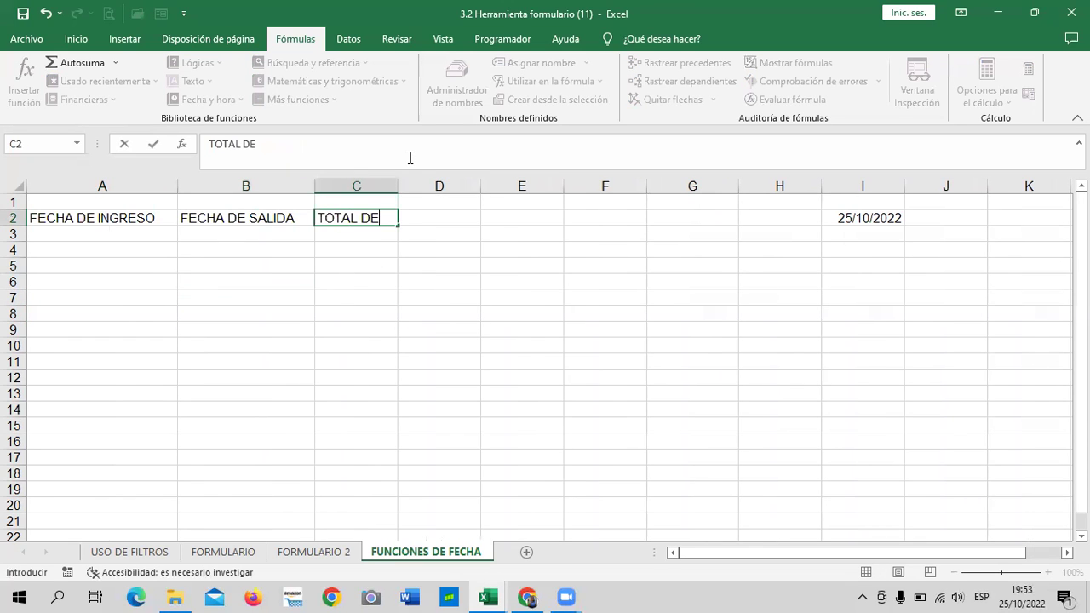
{"action": "type", "text": "DIAS"}
{"action": "left_click", "coordinate": [405, 291]}
{"action": "left_click_drag", "start_coordinate": [397, 185], "coordinate": [428, 186]}
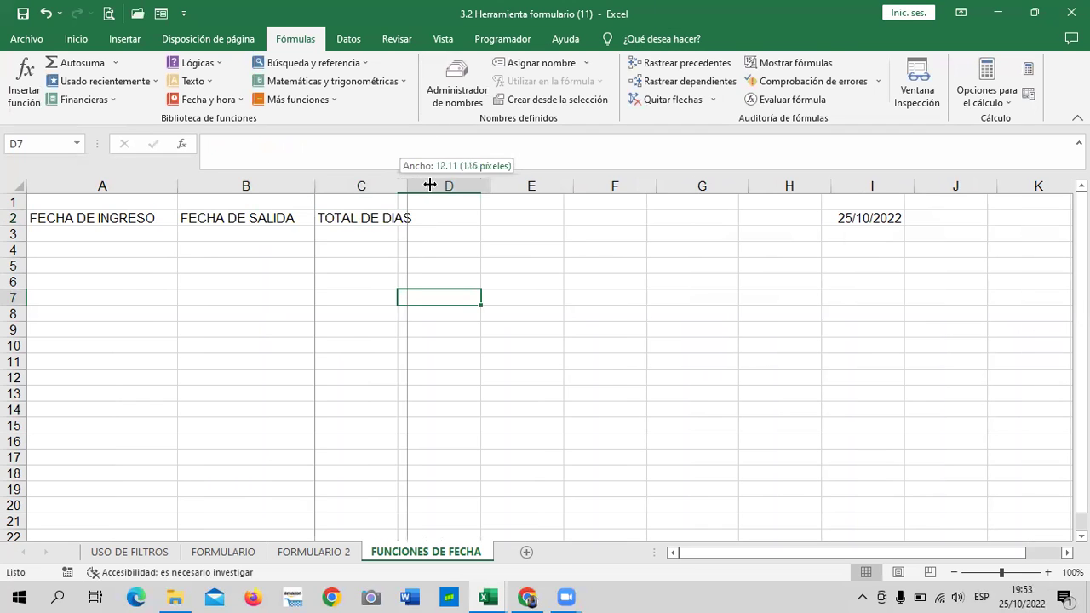
{"action": "left_click", "coordinate": [353, 325]}
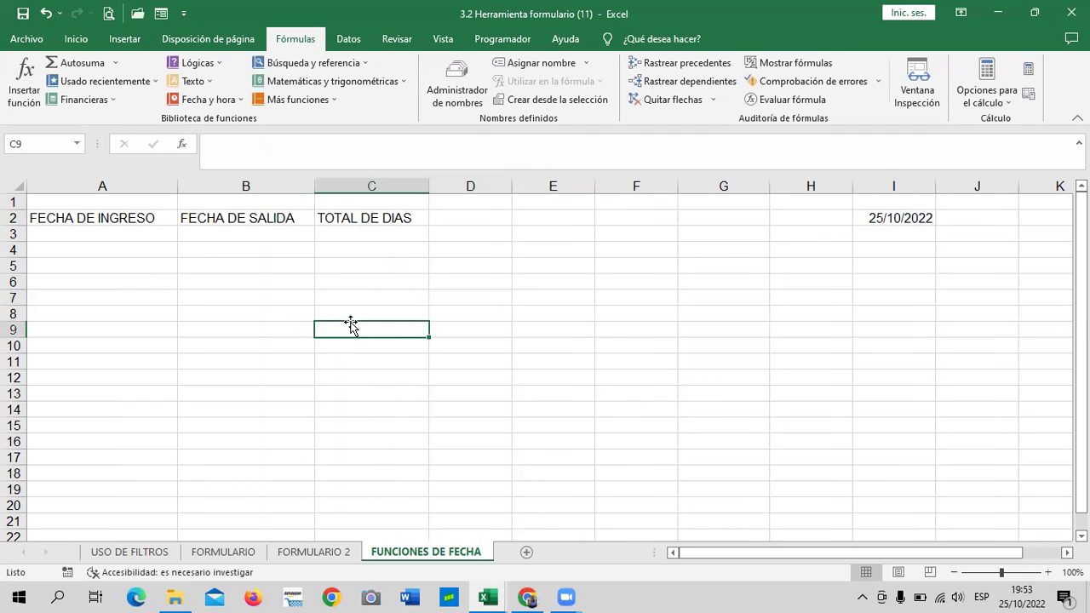
Step: Enter 10/10/2000 in A3 and 30/11/2021 in B3, then check both dates
{"action": "left_click", "coordinate": [132, 236]}
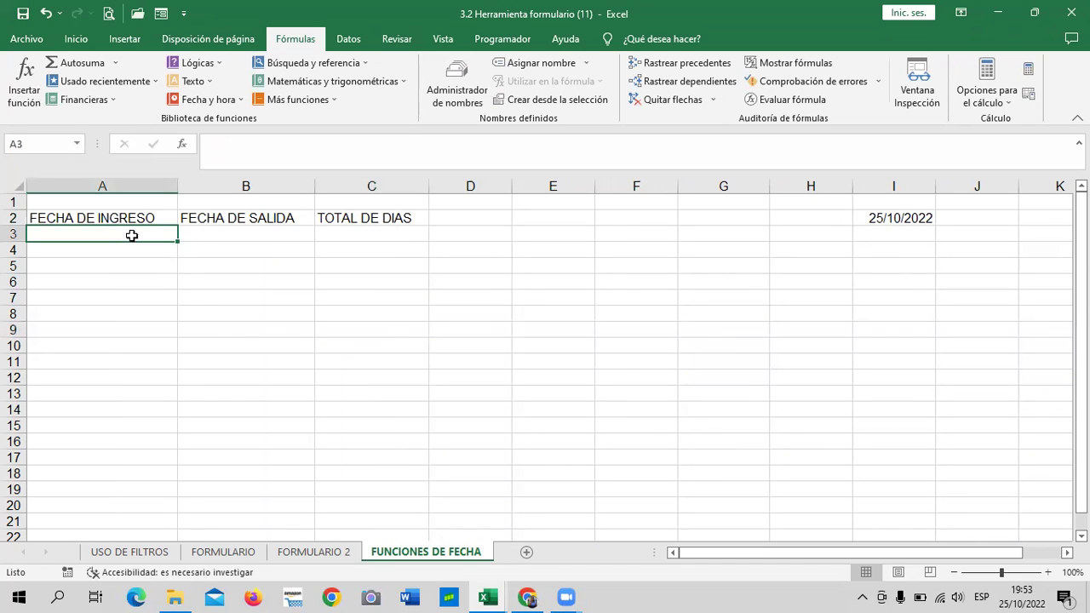
{"action": "type", "text": "10/"}
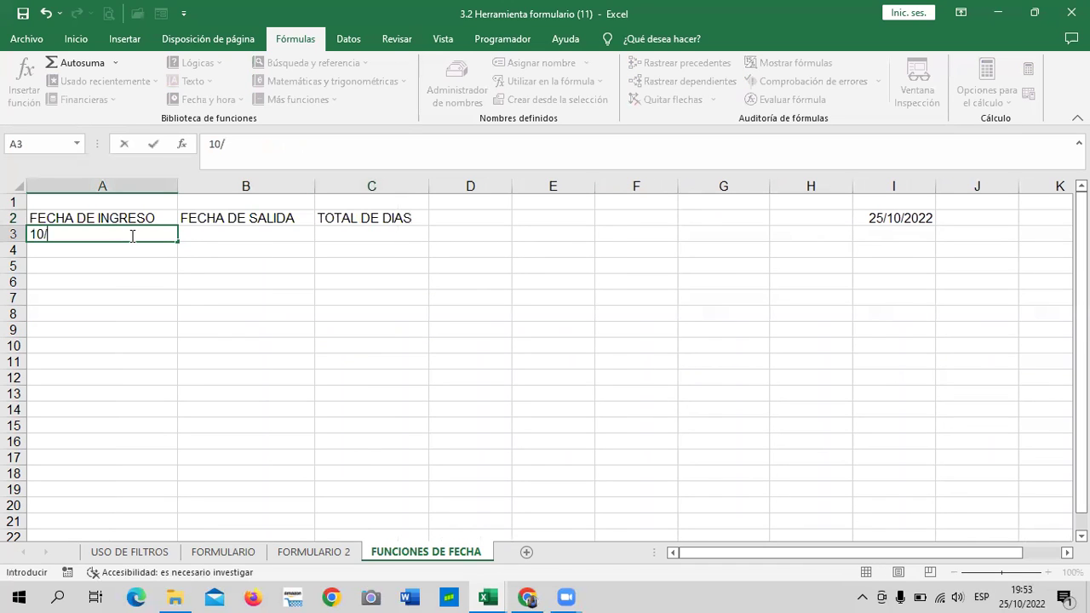
{"action": "type", "text": "10/00"}
{"action": "key", "text": "Return"}
{"action": "left_click_drag", "start_coordinate": [218, 362], "coordinate": [218, 349]}
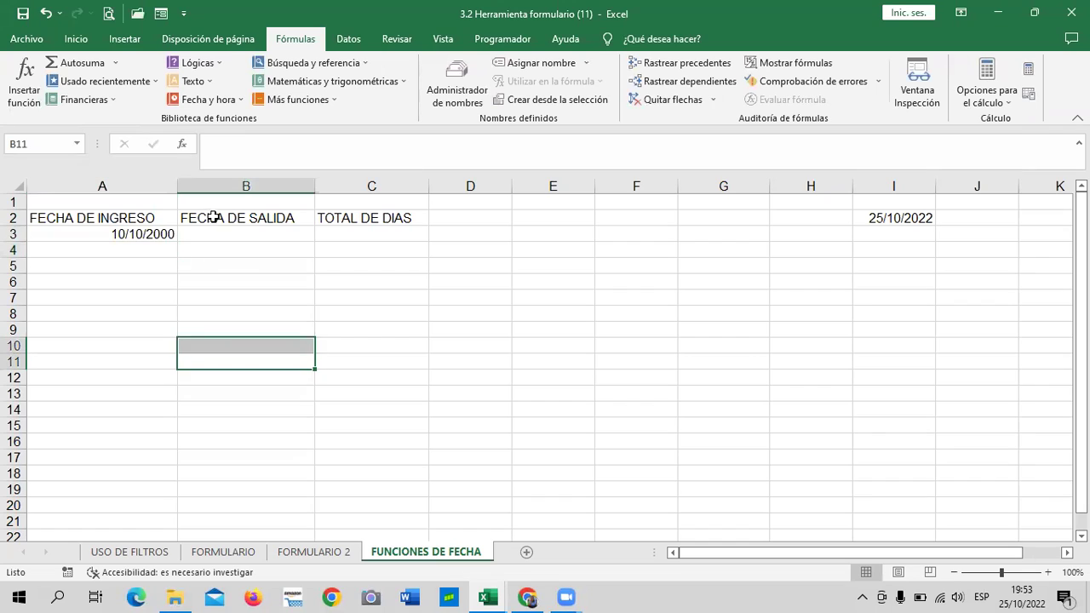
{"action": "left_click", "coordinate": [213, 231]}
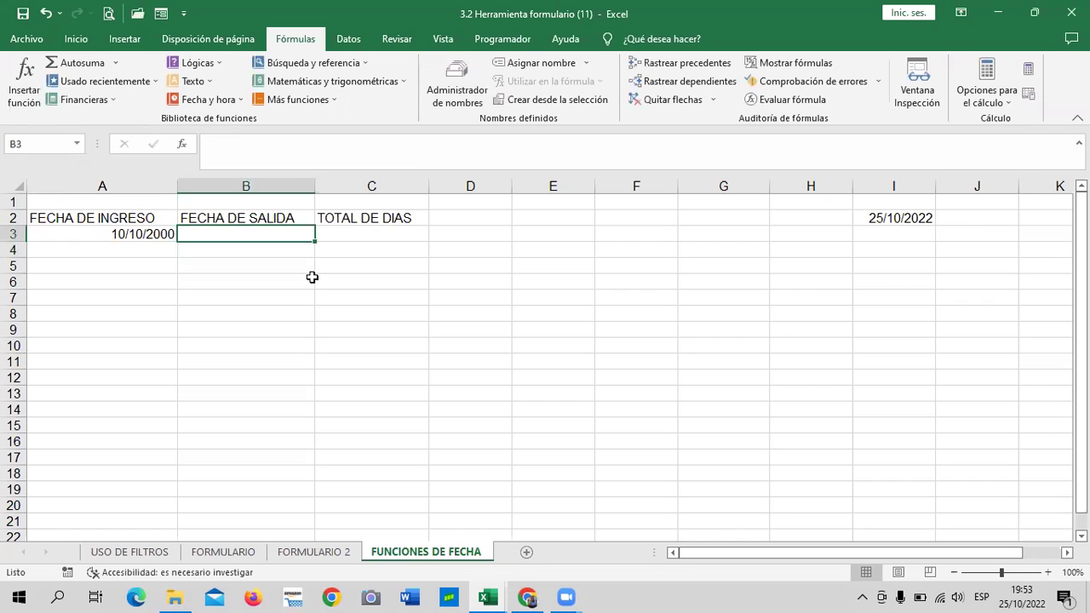
{"action": "type", "text": "30"}
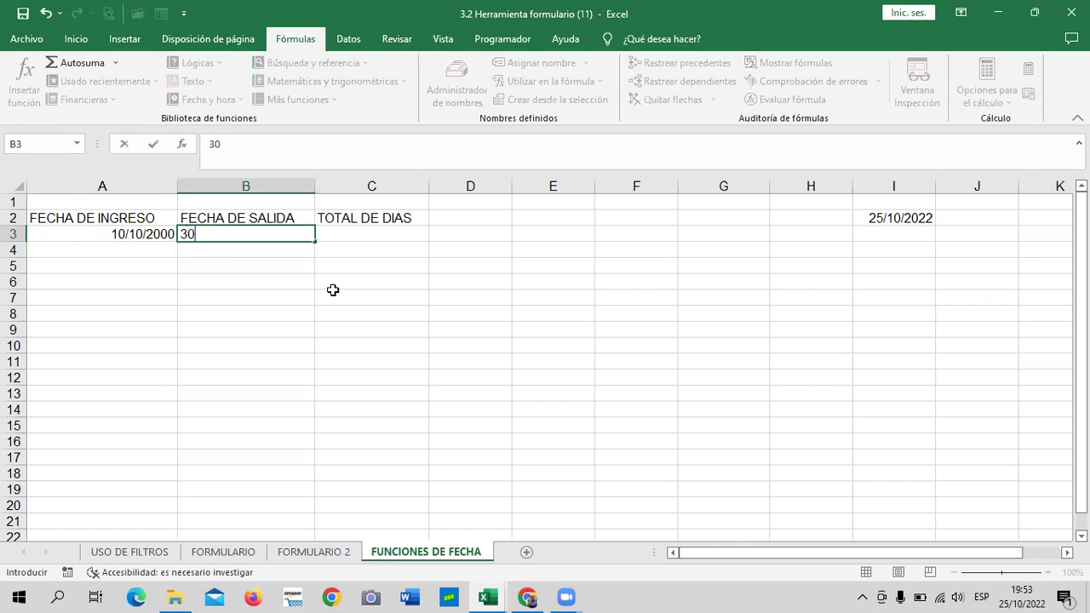
{"action": "type", "text": "/11/2021"}
{"action": "key", "text": "Return"}
{"action": "left_click", "coordinate": [194, 347]}
{"action": "left_click", "coordinate": [109, 231]}
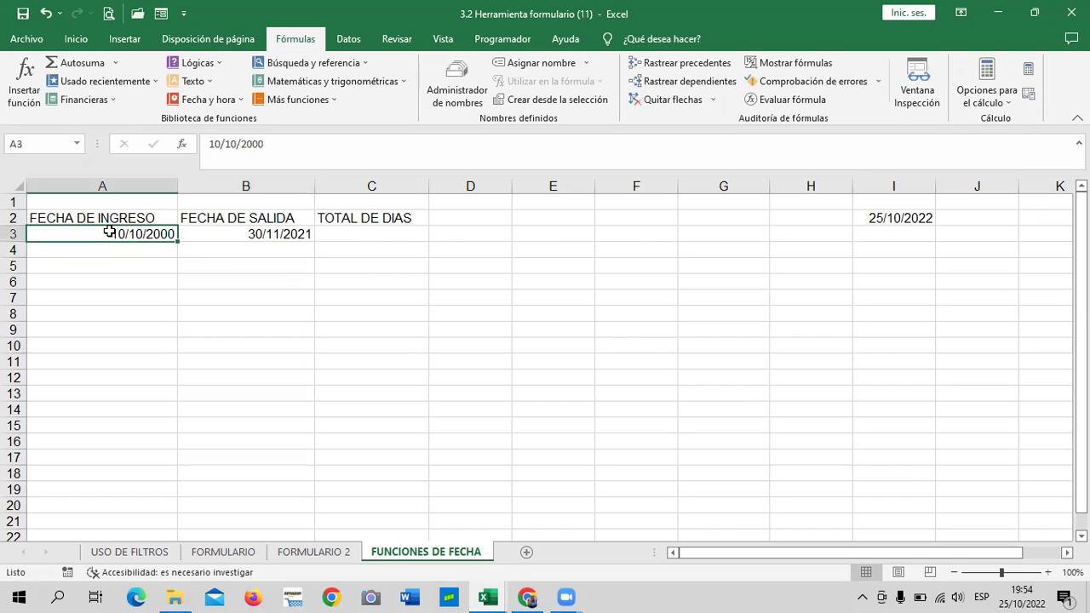
{"action": "left_click", "coordinate": [230, 233]}
{"action": "left_click", "coordinate": [150, 232]}
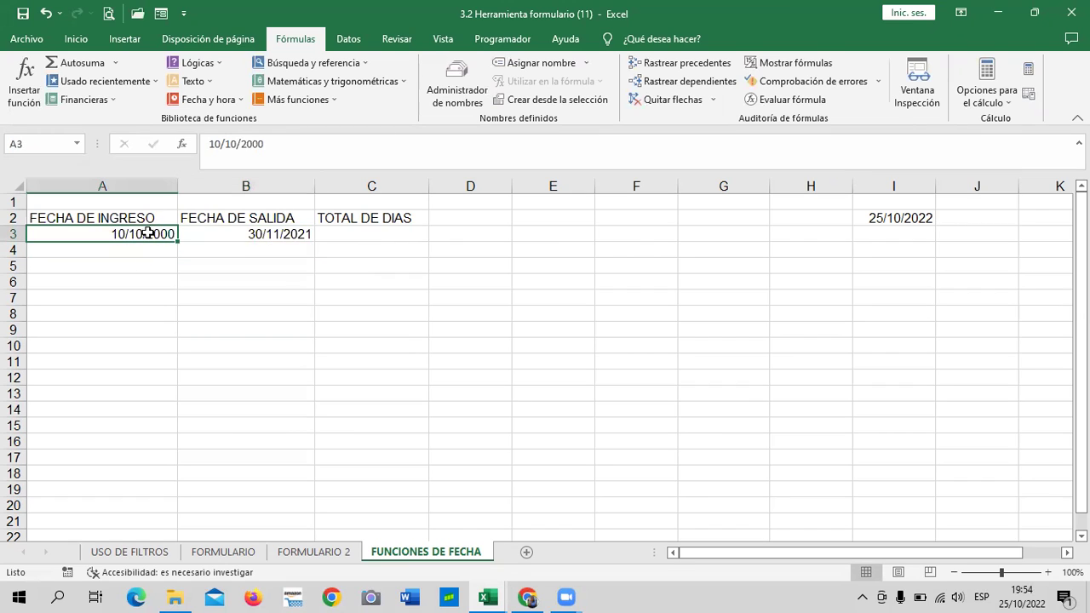
{"action": "left_click", "coordinate": [245, 234]}
Step: Type =DIAS in C3 and pick DIAS360 from the autocomplete list
{"action": "left_click", "coordinate": [347, 233]}
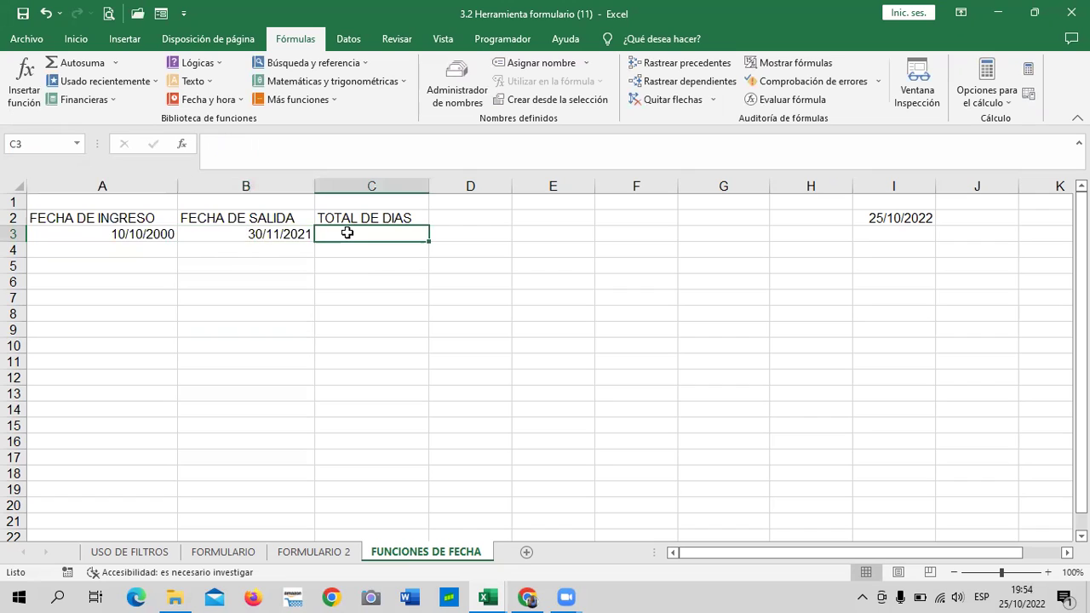
{"action": "type", "text": "="}
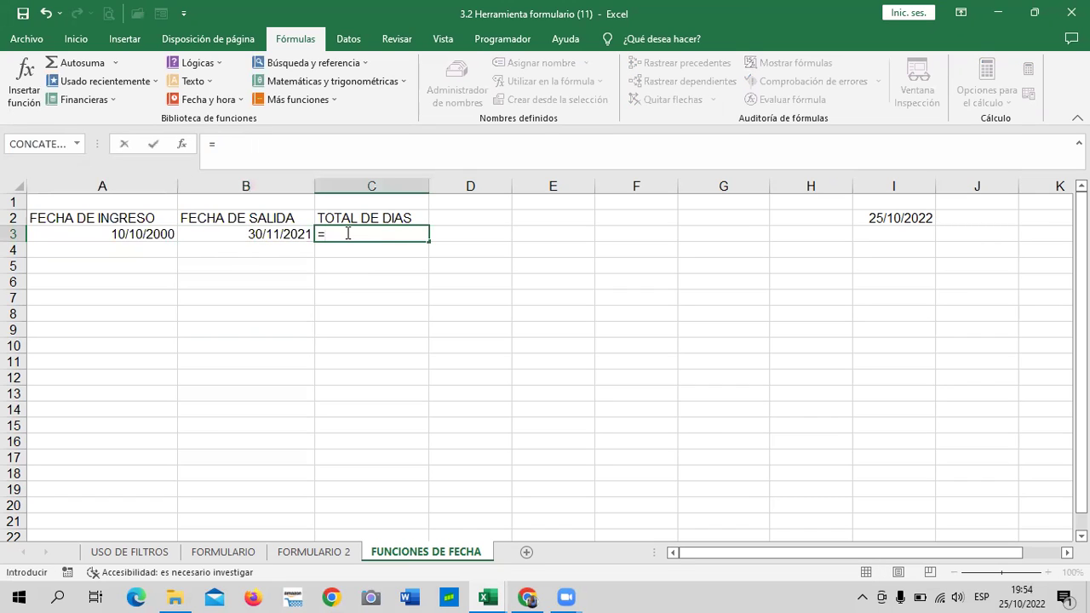
{"action": "type", "text": "DI"}
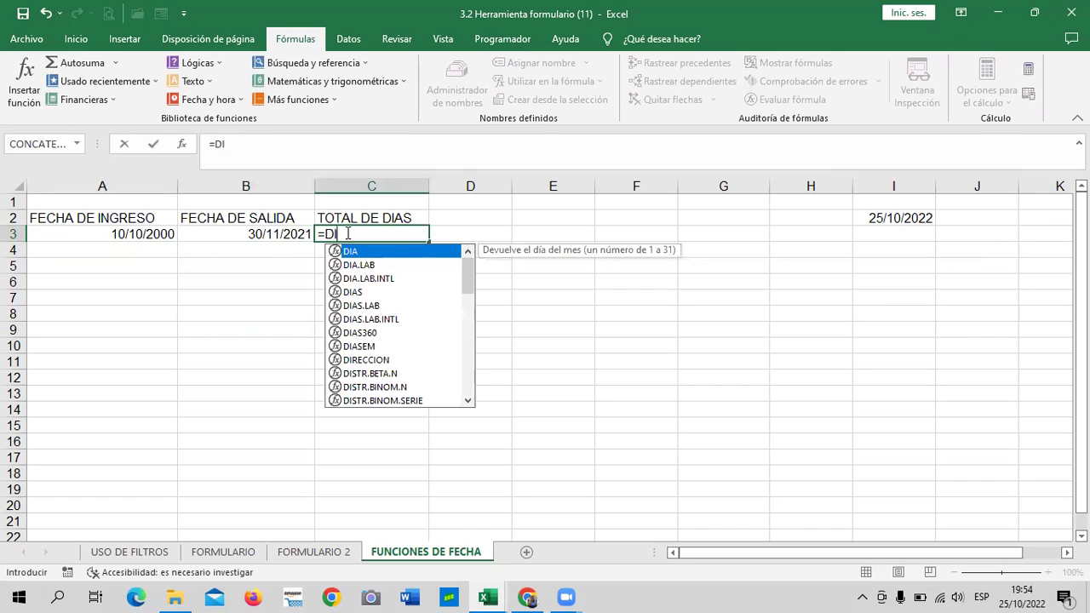
{"action": "type", "text": "AS"}
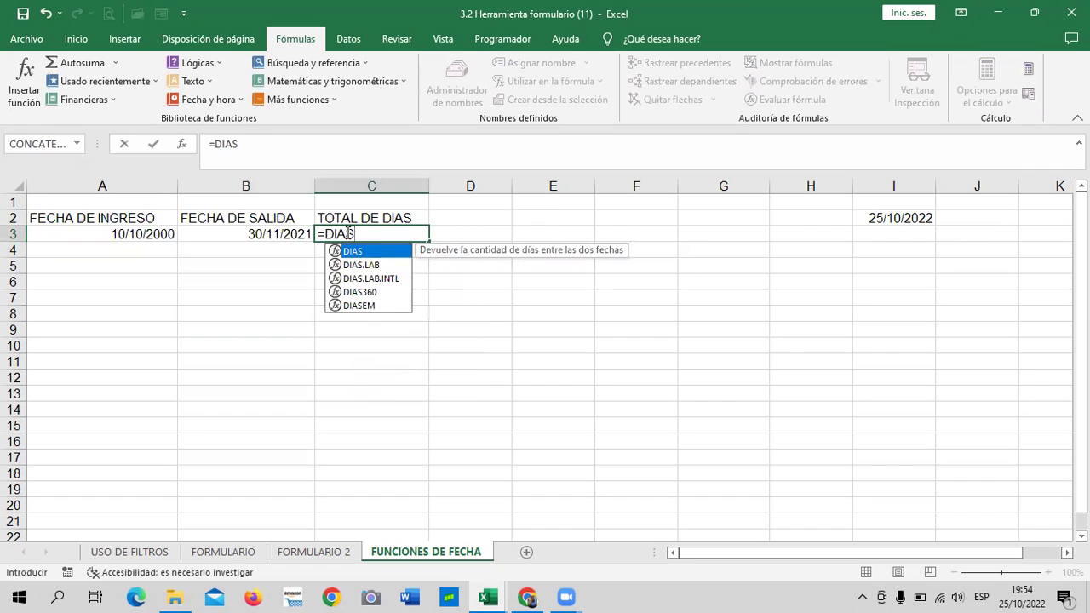
{"action": "left_click", "coordinate": [348, 293]}
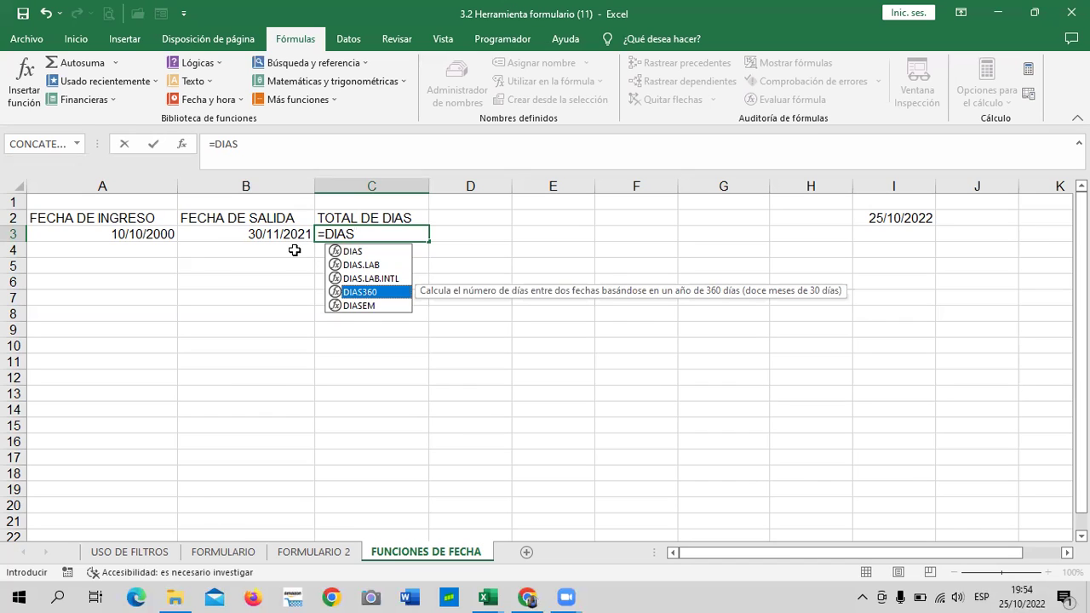
{"action": "double_click", "coordinate": [365, 292]}
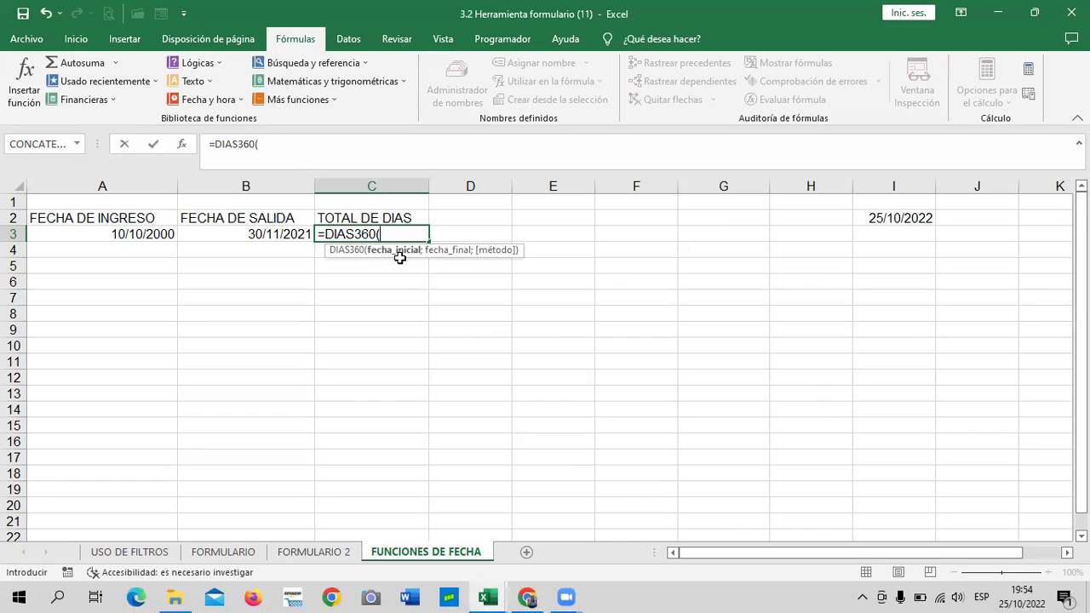
Step: Finish C3 as =DIAS360(A3;B3), dropping a trial VERDADERO argument, so it returns 7610
{"action": "left_click", "coordinate": [118, 239]}
{"action": "type", "text": ";"}
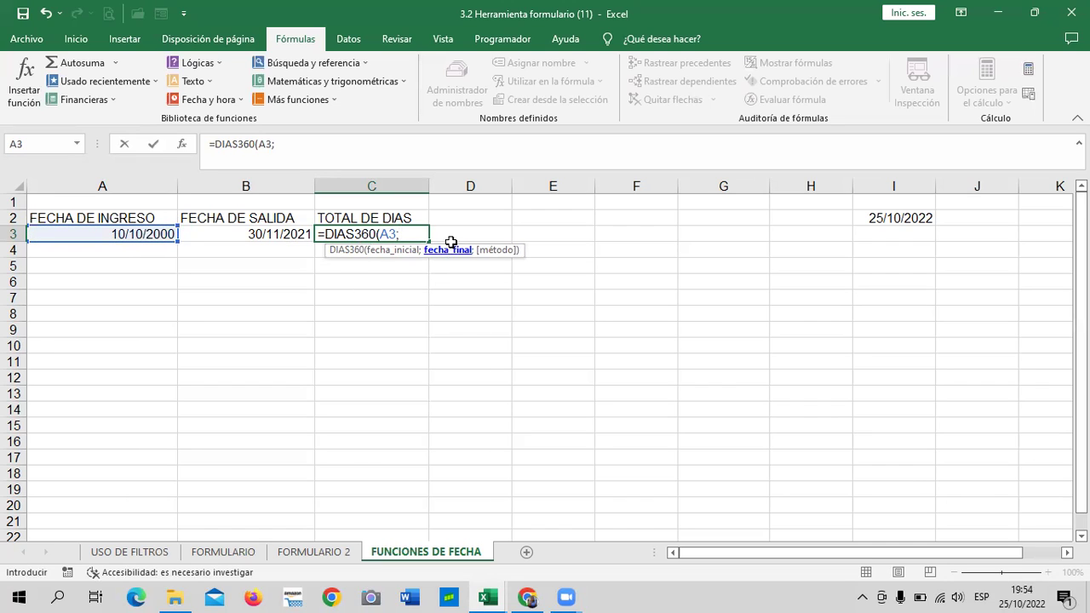
{"action": "left_click", "coordinate": [284, 234]}
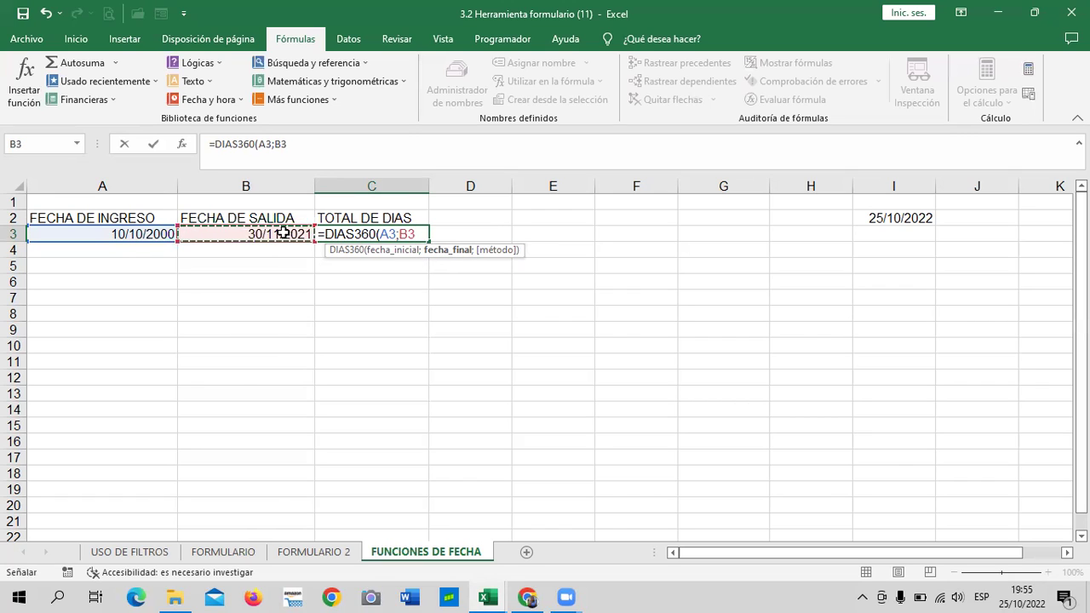
{"action": "type", "text": ";"}
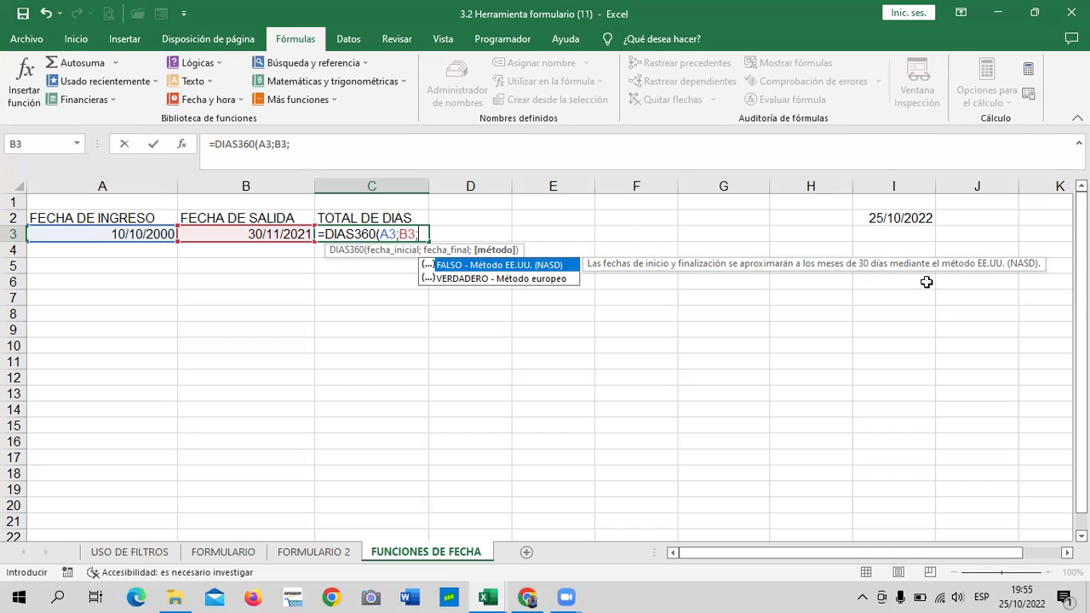
{"action": "left_click", "coordinate": [546, 279]}
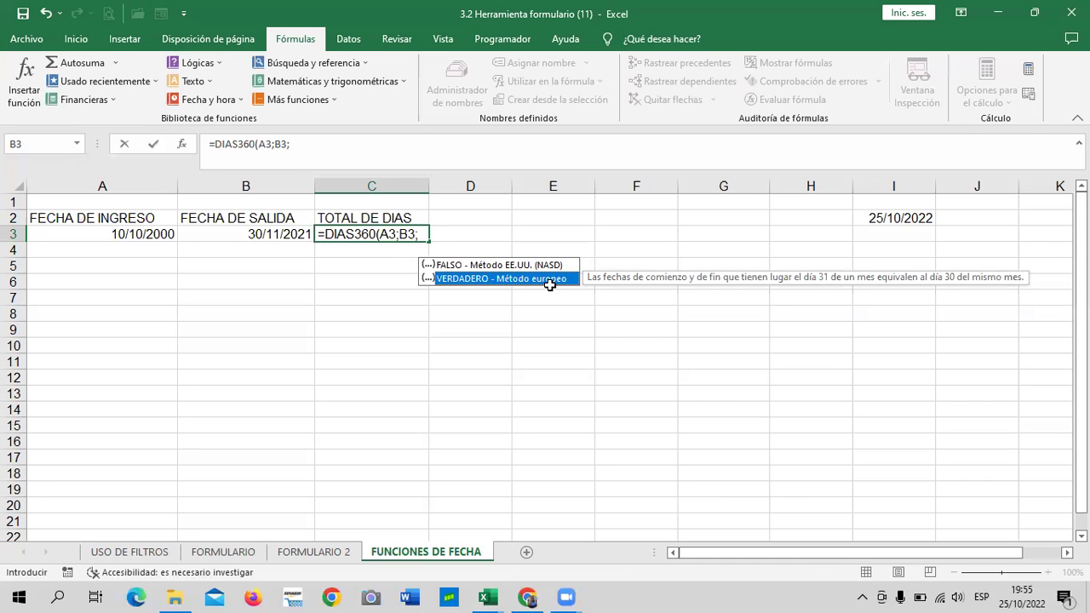
{"action": "double_click", "coordinate": [550, 279]}
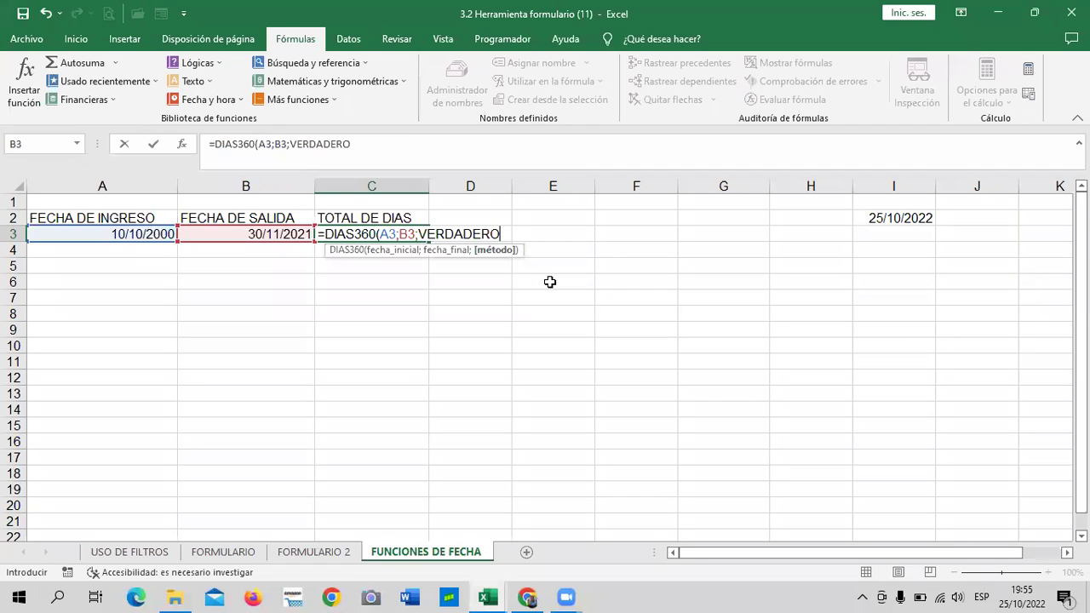
{"action": "key", "text": "BackSpace"}
{"action": "key", "text": "BackSpace"}
{"action": "key", "text": "BackSpace"}
{"action": "key", "text": "BackSpace"}
{"action": "key", "text": "BackSpace"}
{"action": "key", "text": "BackSpace"}
{"action": "key", "text": "BackSpace"}
{"action": "key", "text": "BackSpace"}
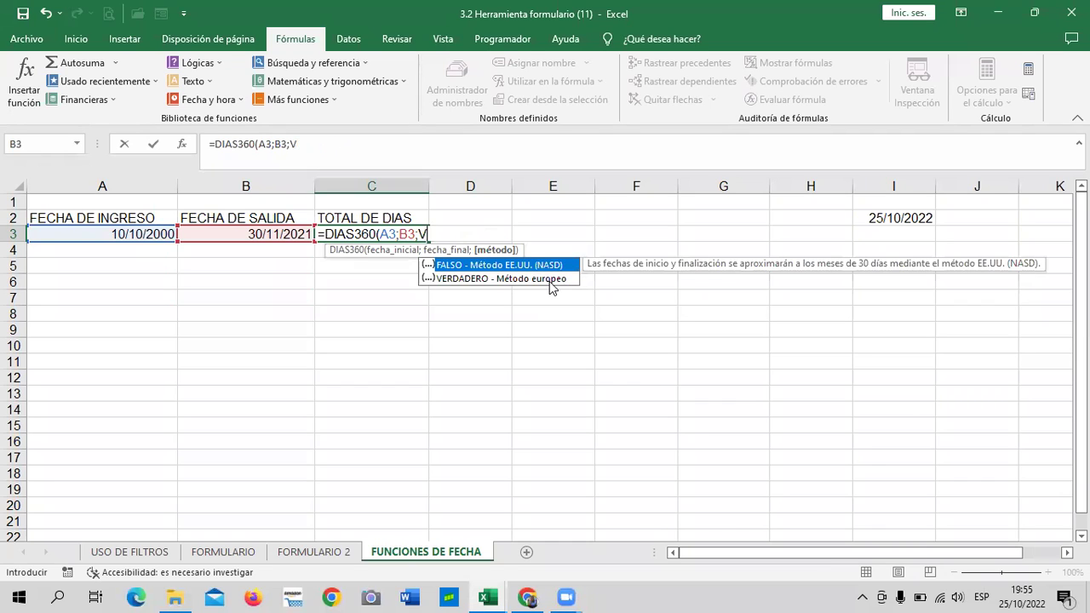
{"action": "key", "text": "BackSpace"}
{"action": "key", "text": "BackSpace"}
{"action": "type", "text": ")"}
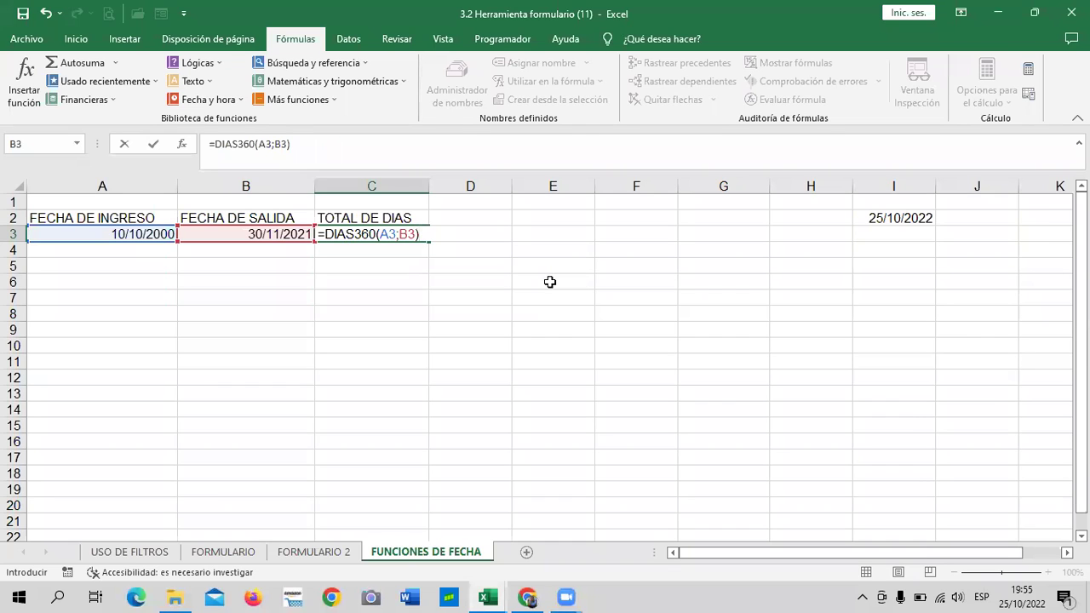
{"action": "key", "text": "Return"}
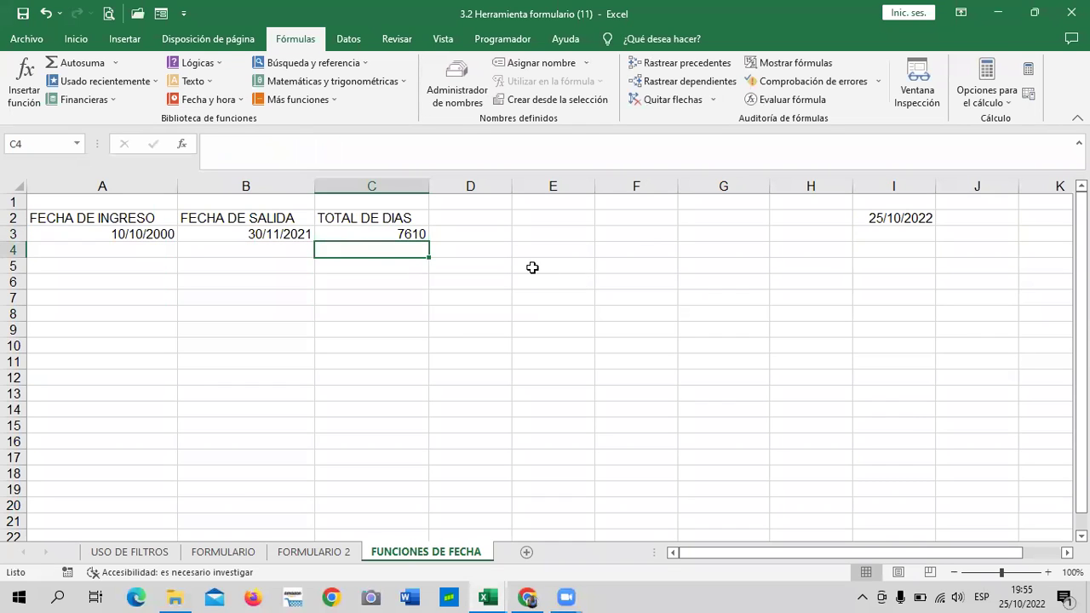
{"action": "left_click", "coordinate": [516, 248]}
{"action": "left_click", "coordinate": [379, 233]}
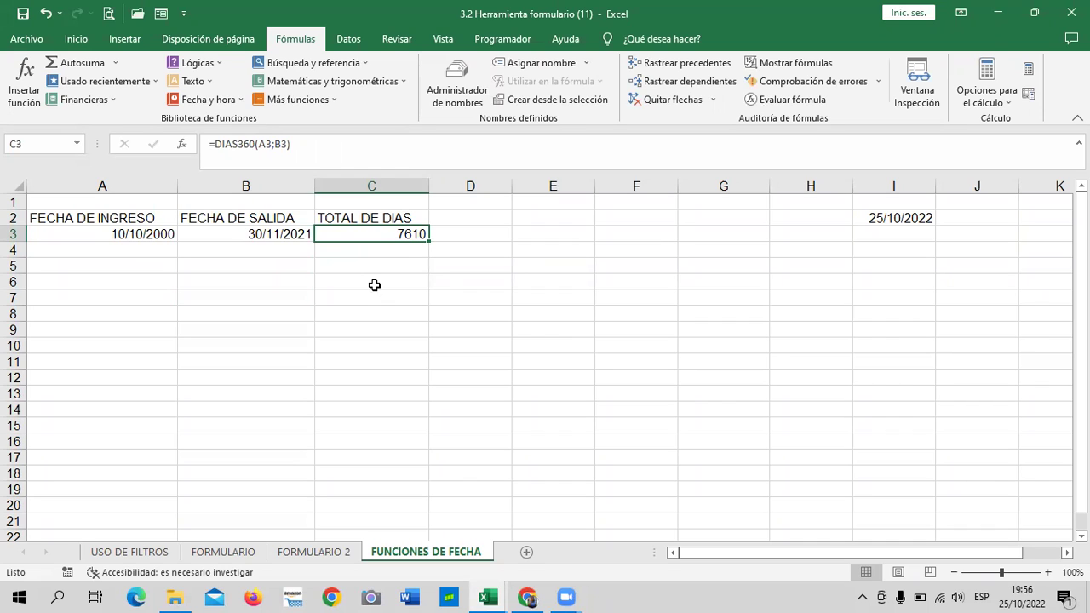
Step: Fill B3 down into B4 and edit it to 30/12/2021
{"action": "left_click", "coordinate": [294, 235]}
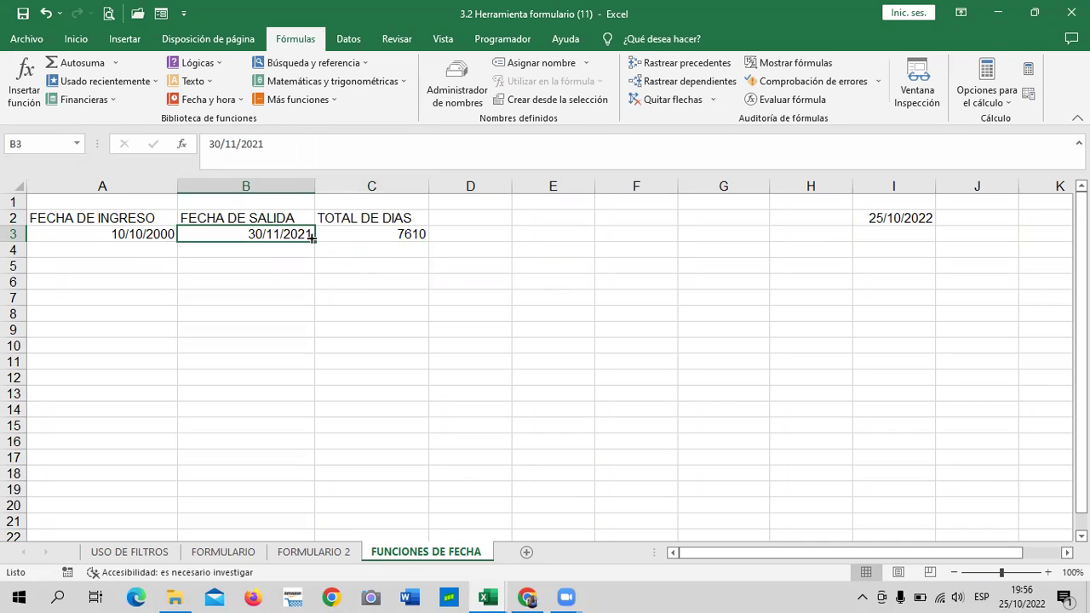
{"action": "left_click_drag", "start_coordinate": [314, 242], "coordinate": [312, 256]}
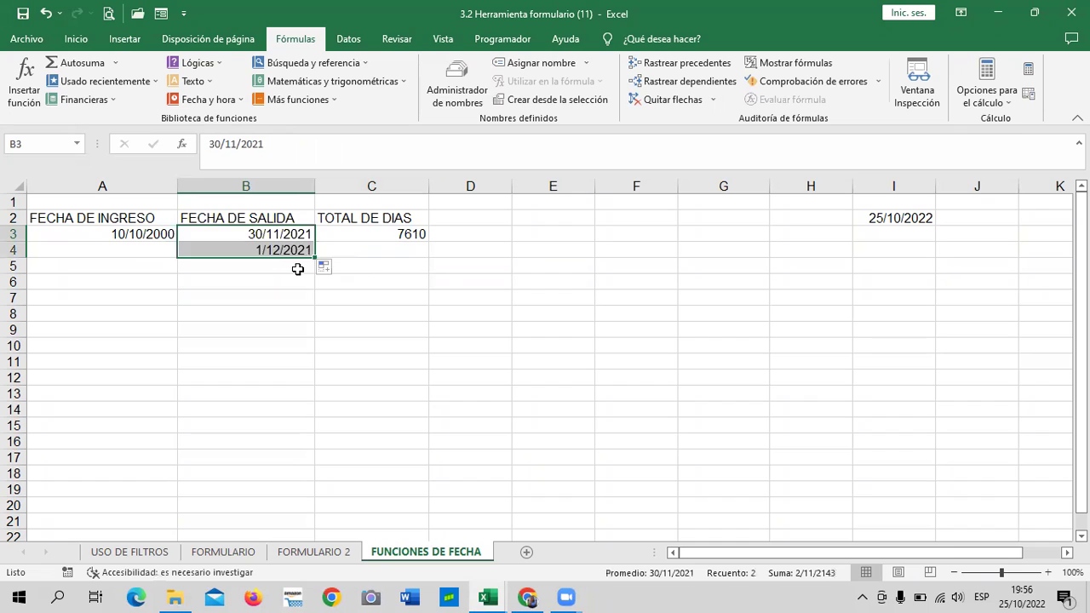
{"action": "left_click", "coordinate": [260, 249]}
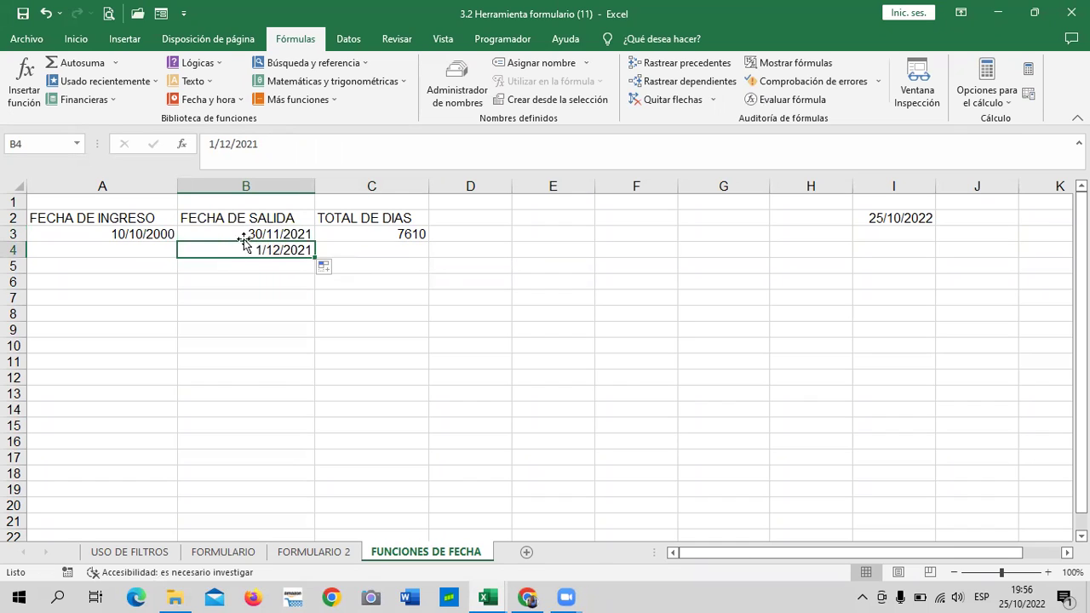
{"action": "double_click", "coordinate": [256, 250]}
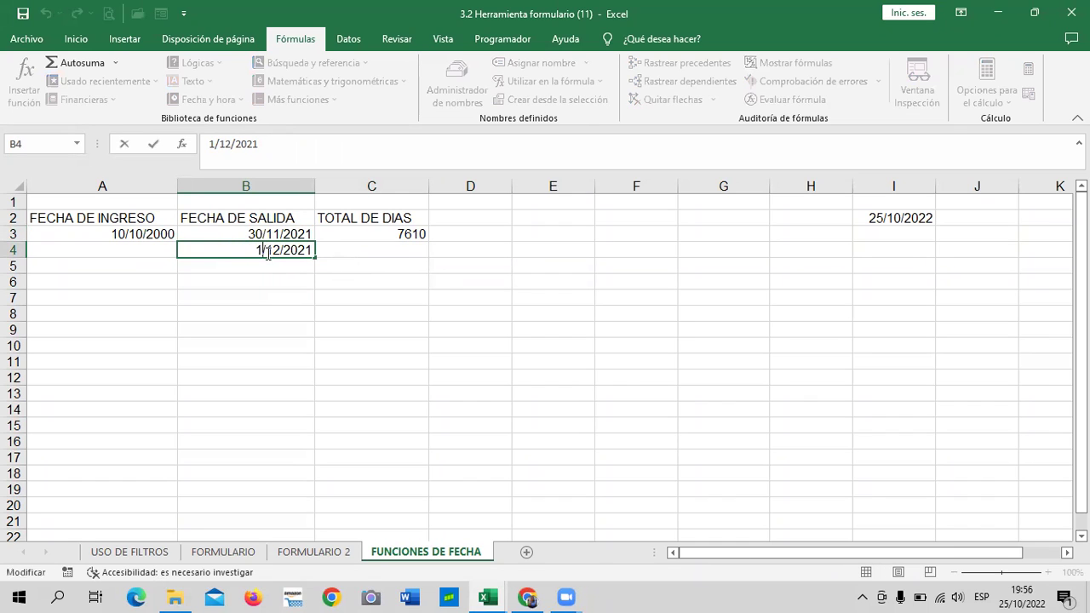
{"action": "key", "text": "Delete"}
{"action": "type", "text": "30"}
{"action": "key", "text": "Return"}
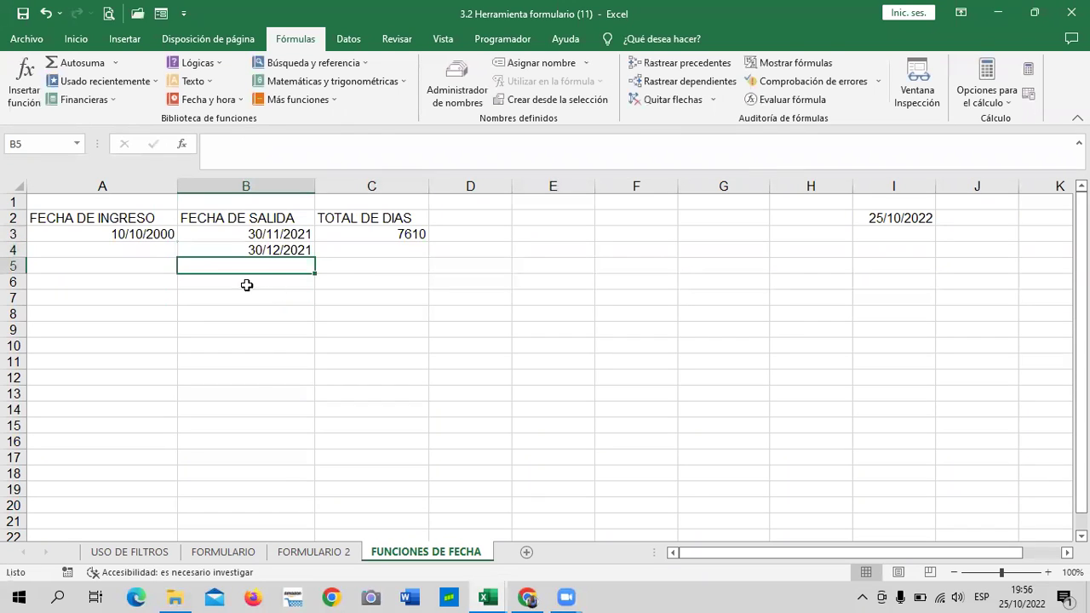
Step: Fill A3 down into A4 and correct it to 10/10/2000
{"action": "left_click", "coordinate": [81, 245]}
{"action": "left_click", "coordinate": [110, 237]}
{"action": "left_click_drag", "start_coordinate": [177, 242], "coordinate": [152, 249]}
{"action": "left_click", "coordinate": [128, 249]}
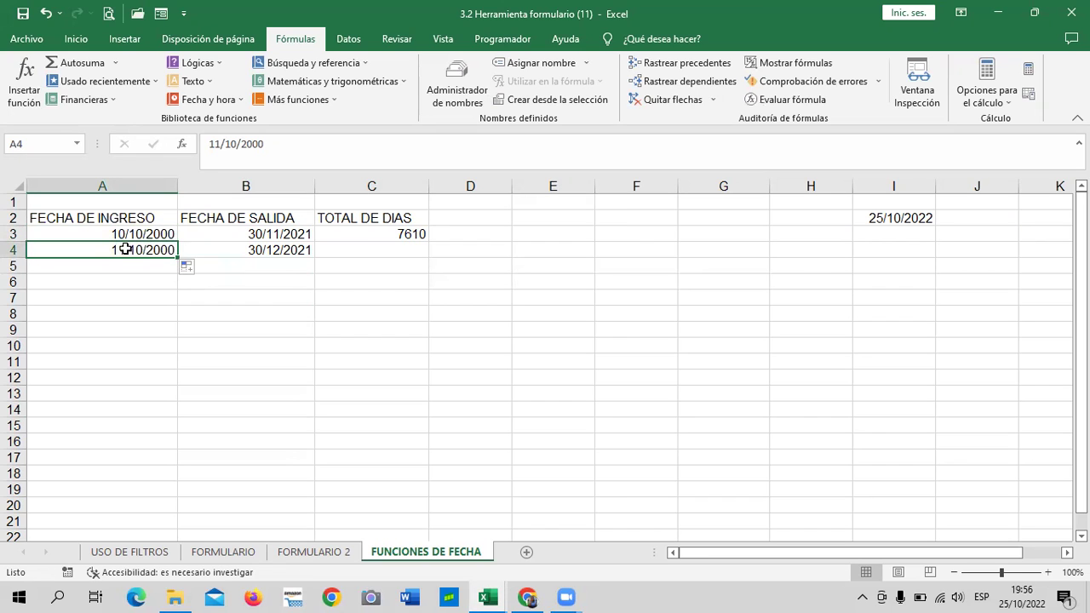
{"action": "double_click", "coordinate": [124, 250]}
{"action": "key", "text": "BackSpace"}
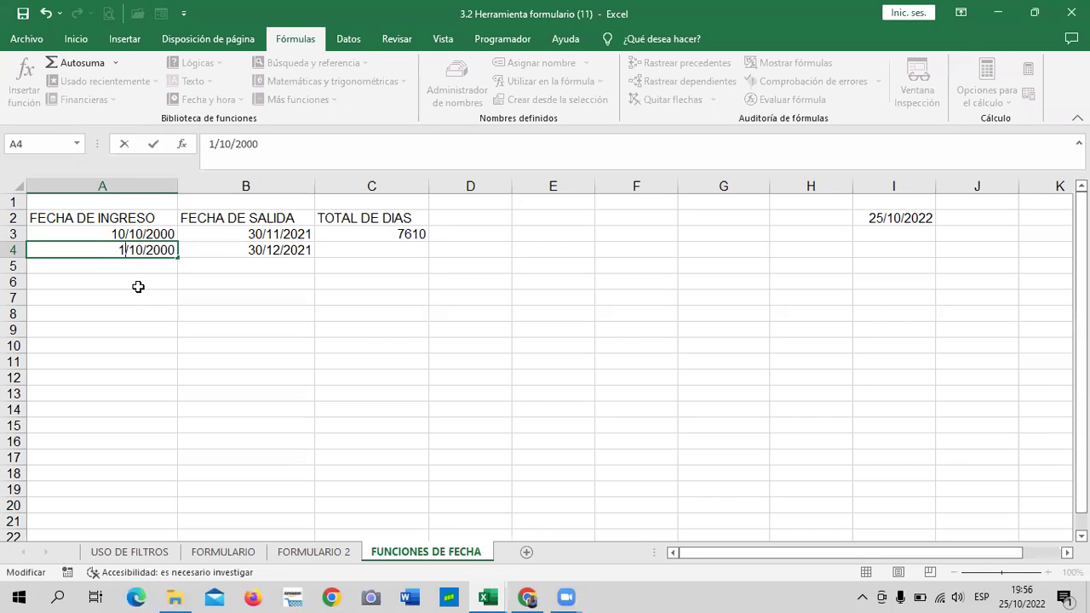
{"action": "type", "text": "0"}
{"action": "key", "text": "Return"}
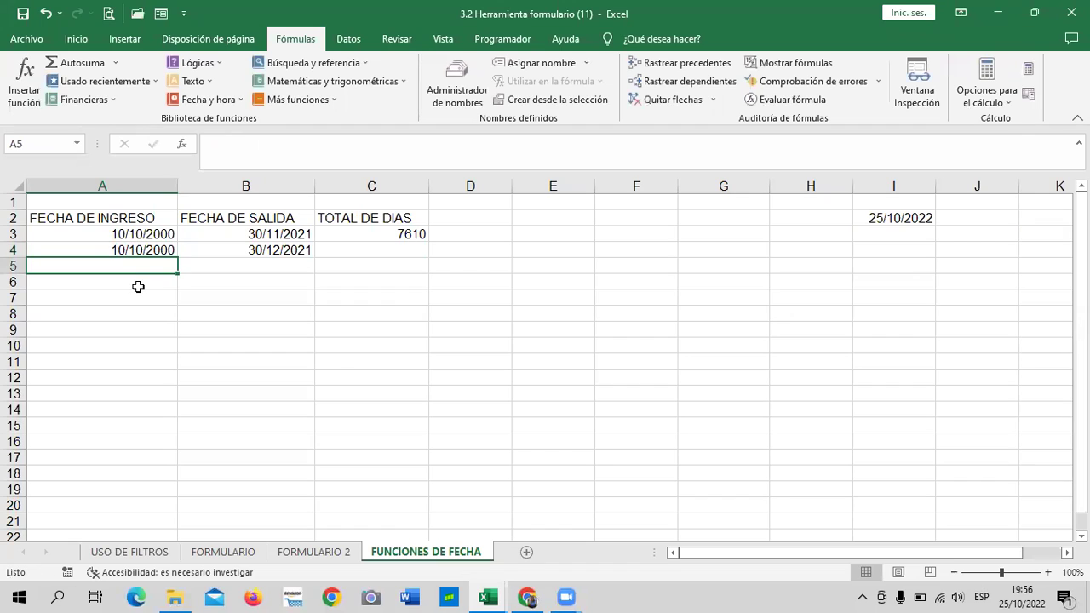
{"action": "left_click", "coordinate": [365, 312]}
{"action": "left_click", "coordinate": [350, 233]}
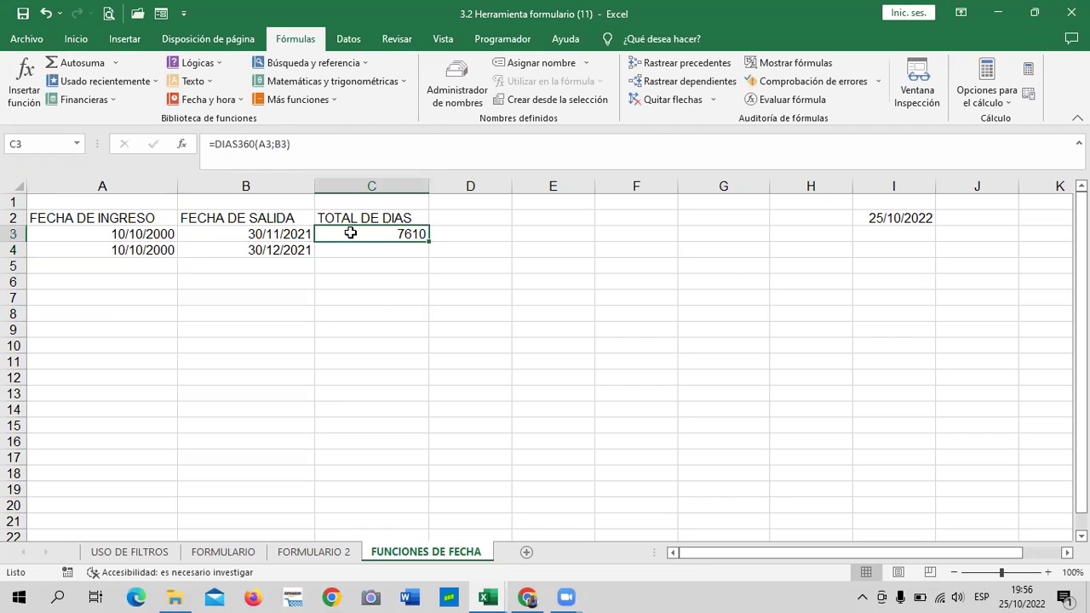
Step: Enter =DIAS360(A4;B4;VERDADERO) in C4, returning 7640 days
{"action": "left_click", "coordinate": [409, 302]}
{"action": "left_click", "coordinate": [372, 245]}
{"action": "type", "text": "="}
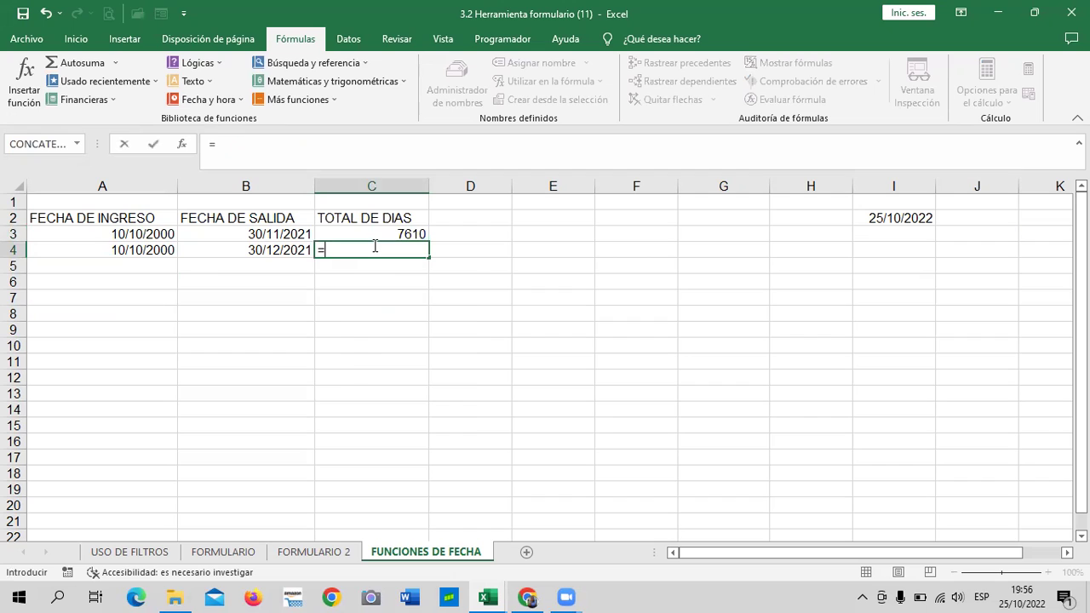
{"action": "type", "text": "DIAS"}
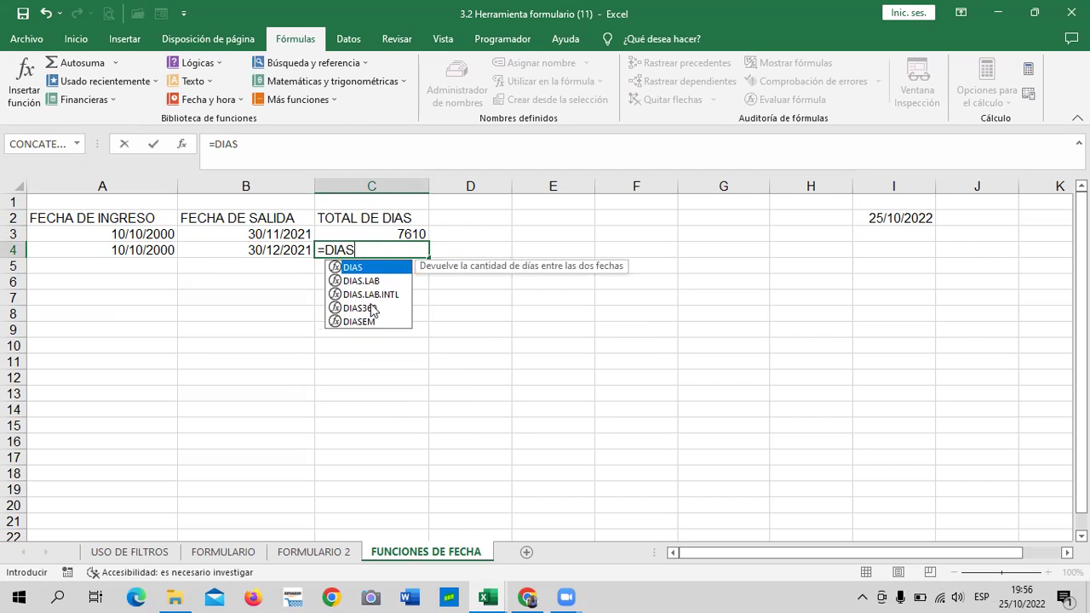
{"action": "double_click", "coordinate": [372, 308]}
{"action": "left_click", "coordinate": [150, 250]}
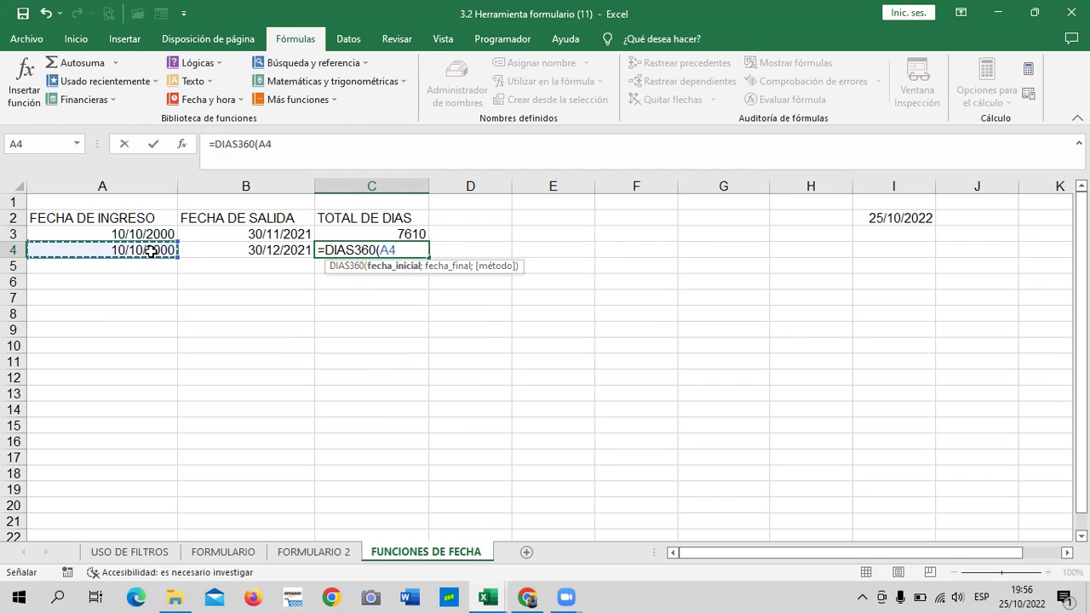
{"action": "type", "text": ";"}
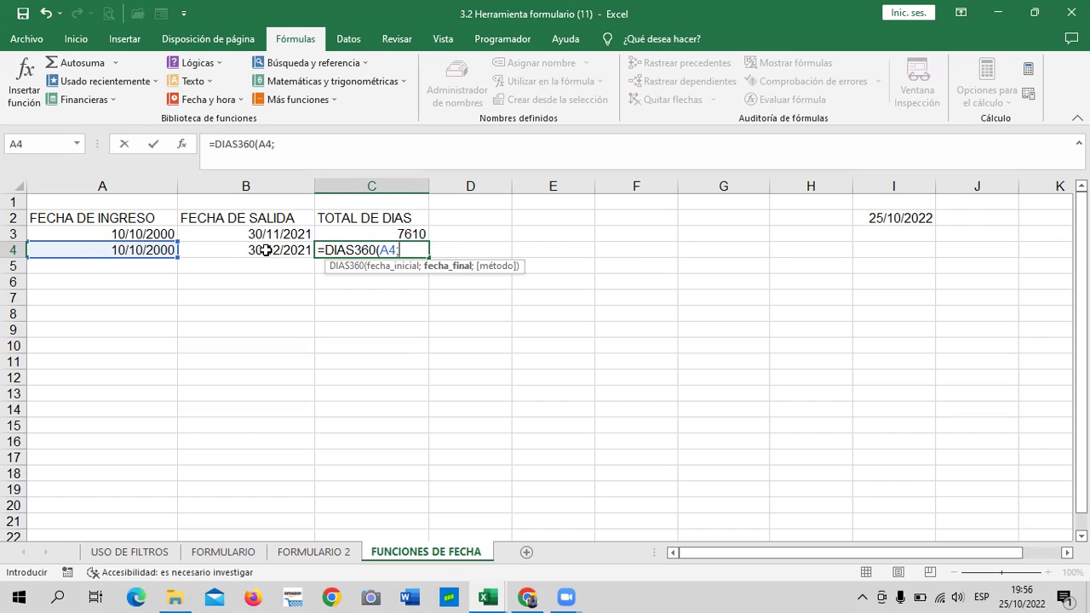
{"action": "left_click", "coordinate": [269, 250]}
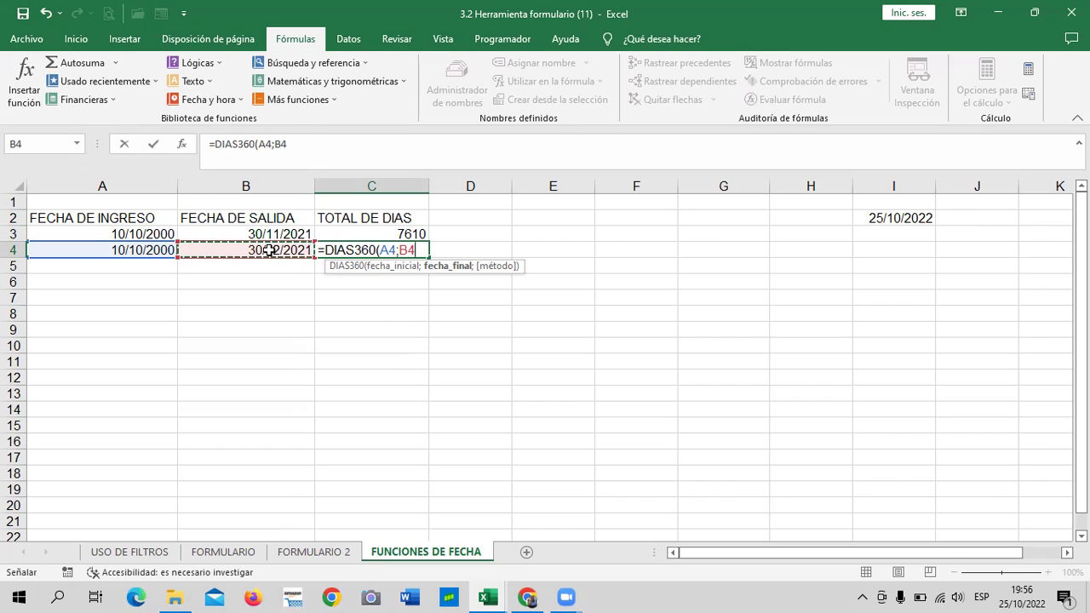
{"action": "type", "text": ";"}
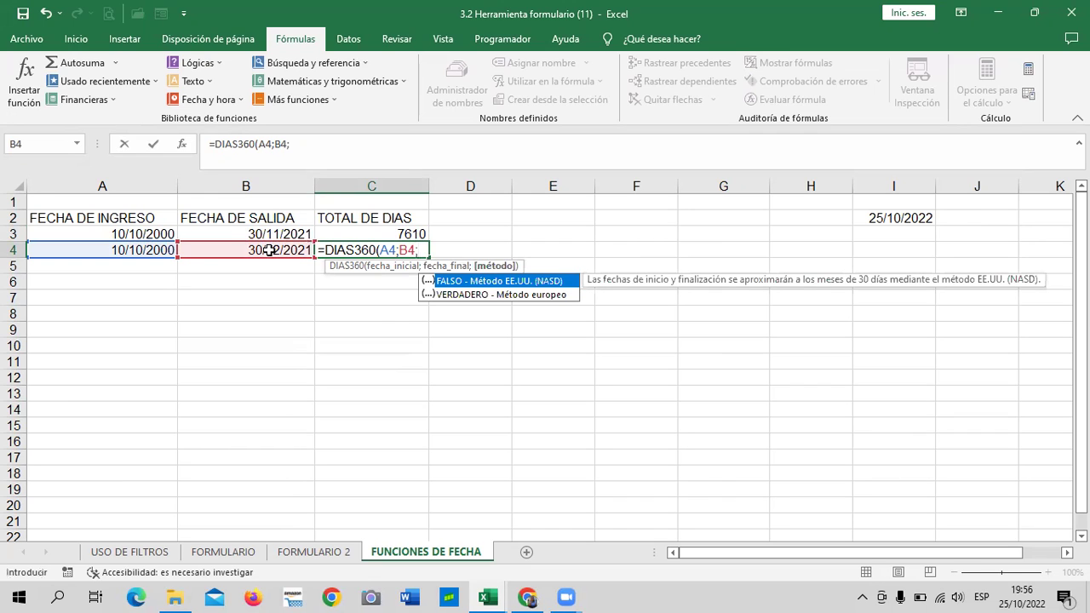
{"action": "double_click", "coordinate": [503, 294]}
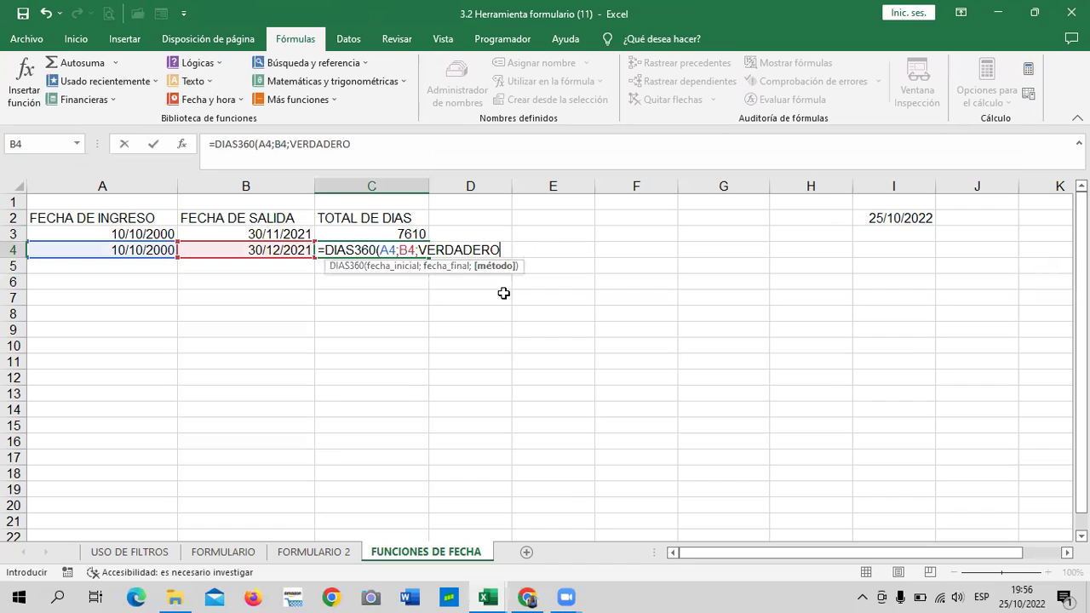
{"action": "type", "text": ")"}
{"action": "key", "text": "Return"}
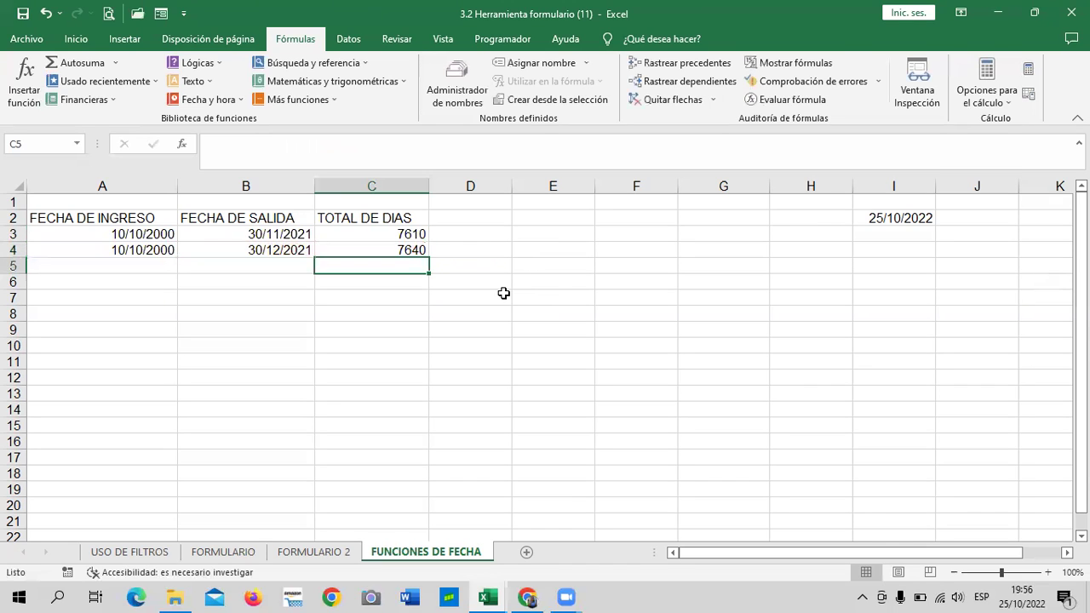
Step: Change B4's exit date to 30/11/2021
{"action": "left_click", "coordinate": [381, 248]}
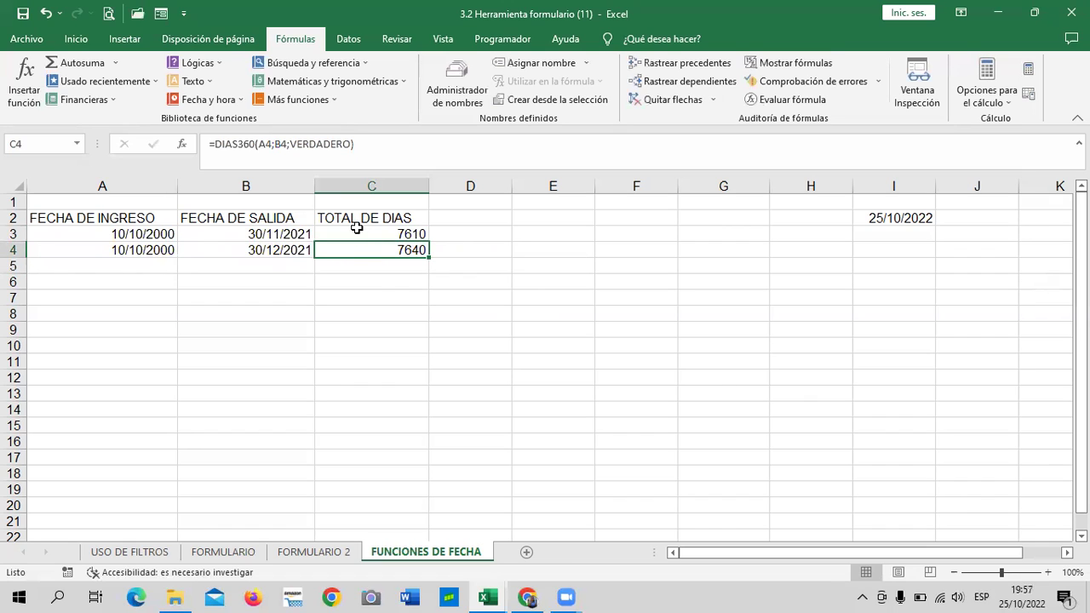
{"action": "left_click", "coordinate": [357, 238]}
{"action": "left_click", "coordinate": [356, 248]}
{"action": "left_click", "coordinate": [281, 251]}
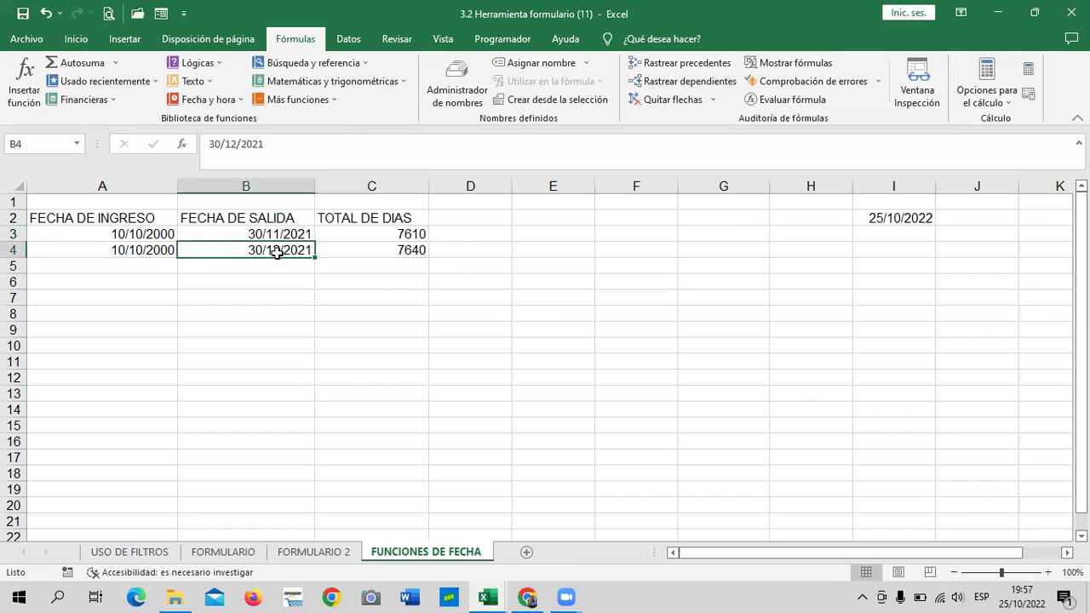
{"action": "double_click", "coordinate": [284, 252]}
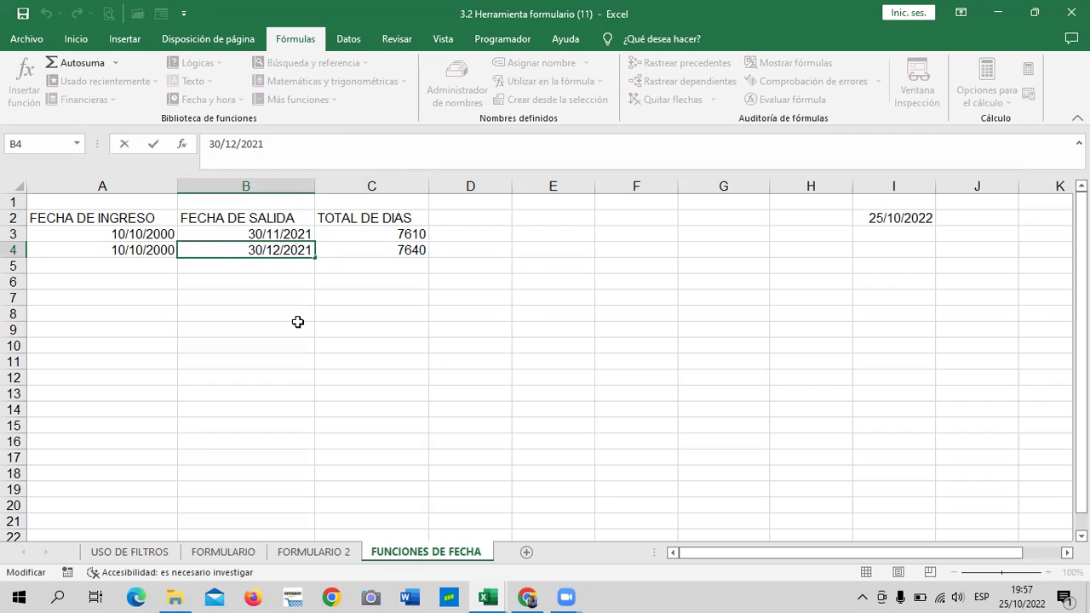
{"action": "key", "text": "BackSpace"}
{"action": "type", "text": "1"}
{"action": "key", "text": "Return"}
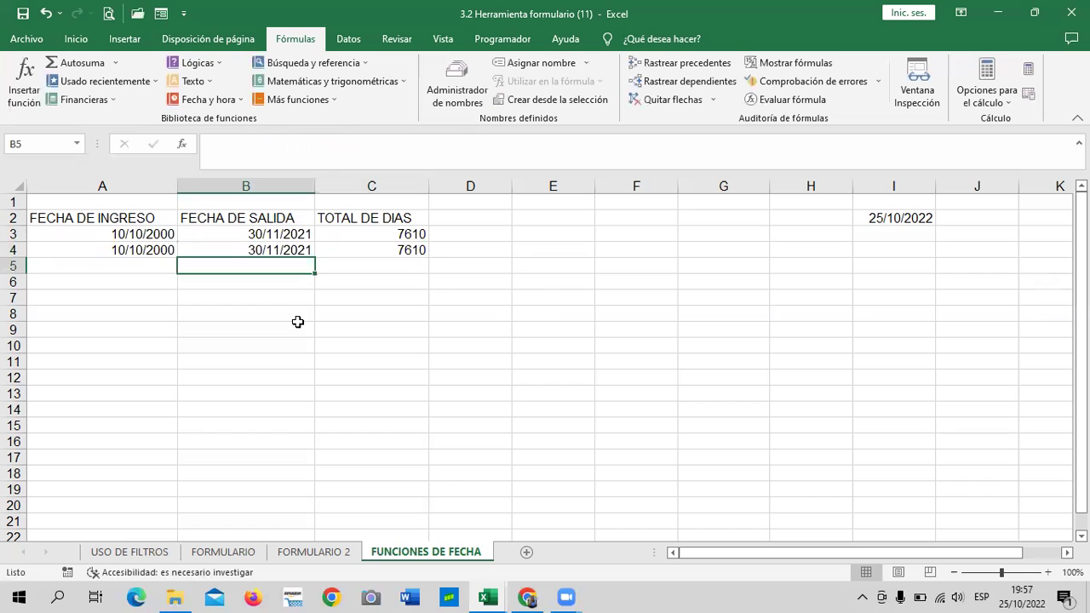
Step: Compare the row 3 and row 4 dates and the formulas in C3 and C4
{"action": "left_click", "coordinate": [141, 237]}
{"action": "left_click", "coordinate": [138, 253]}
{"action": "left_click", "coordinate": [219, 238]}
{"action": "left_click", "coordinate": [227, 253]}
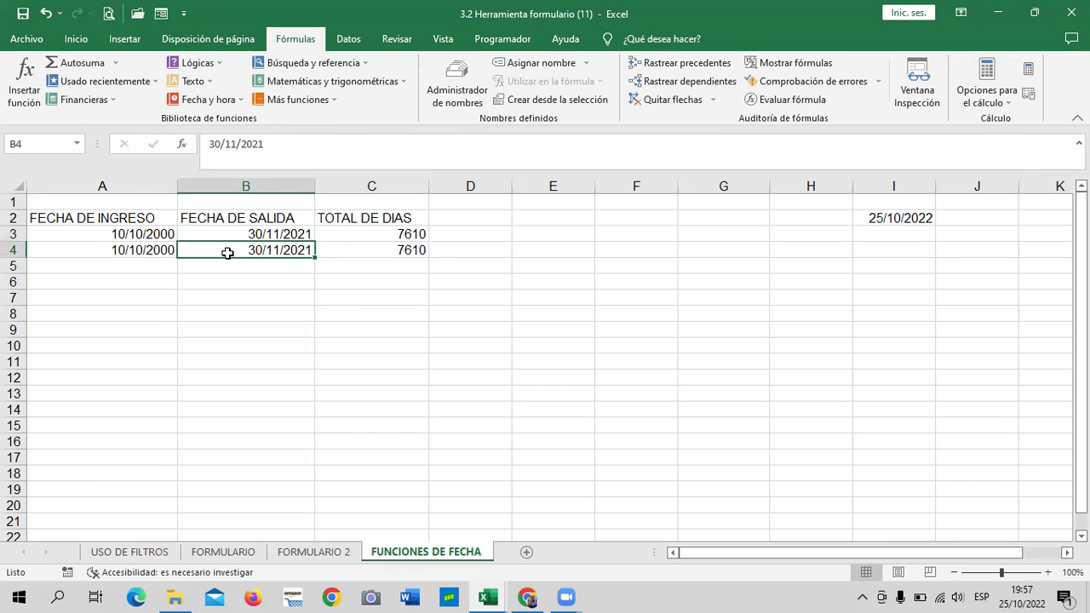
{"action": "left_click", "coordinate": [414, 248]}
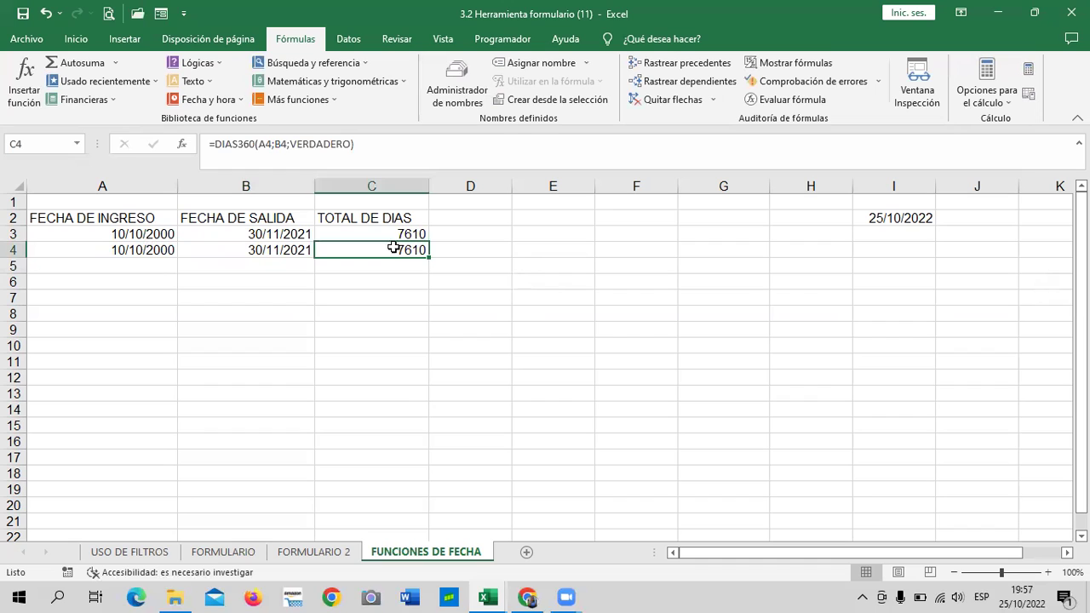
{"action": "left_click", "coordinate": [395, 239]}
{"action": "left_click", "coordinate": [392, 252]}
{"action": "left_click", "coordinate": [385, 233]}
{"action": "left_click", "coordinate": [377, 246]}
Step: Fill the exit date down into B5 and correct it to 30/11/2021
{"action": "mouse_move", "coordinate": [301, 242]}
{"action": "left_mouse_down"}
{"action": "mouse_move", "coordinate": [285, 246]}
{"action": "mouse_move", "coordinate": [316, 270]}
{"action": "left_mouse_up"}
{"action": "left_click", "coordinate": [287, 248]}
{"action": "double_click", "coordinate": [281, 266]}
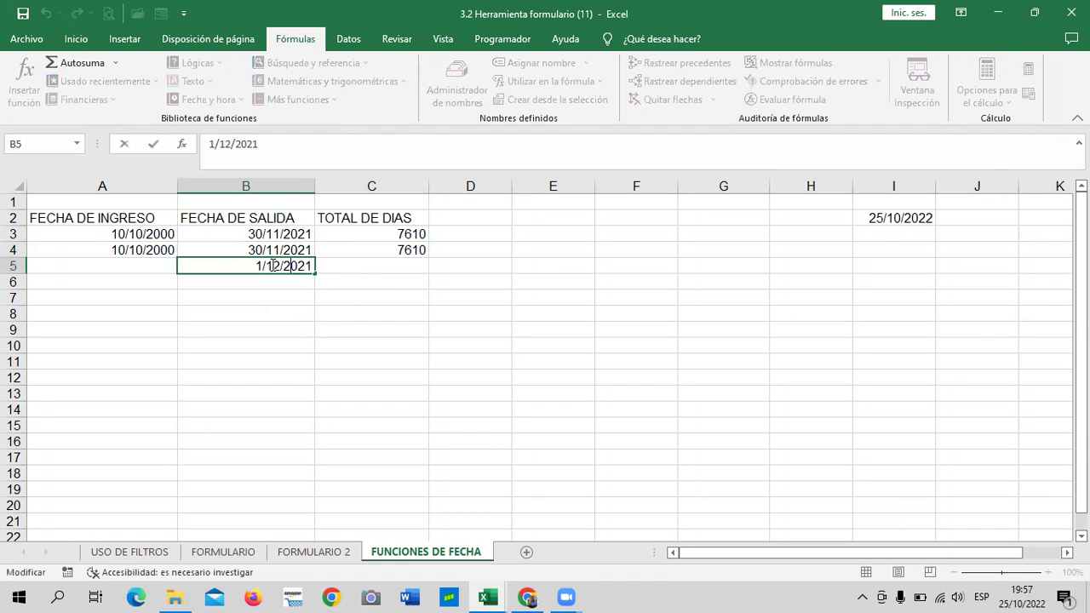
{"action": "key", "text": "BackSpace"}
{"action": "type", "text": "30"}
{"action": "left_click", "coordinate": [277, 266]}
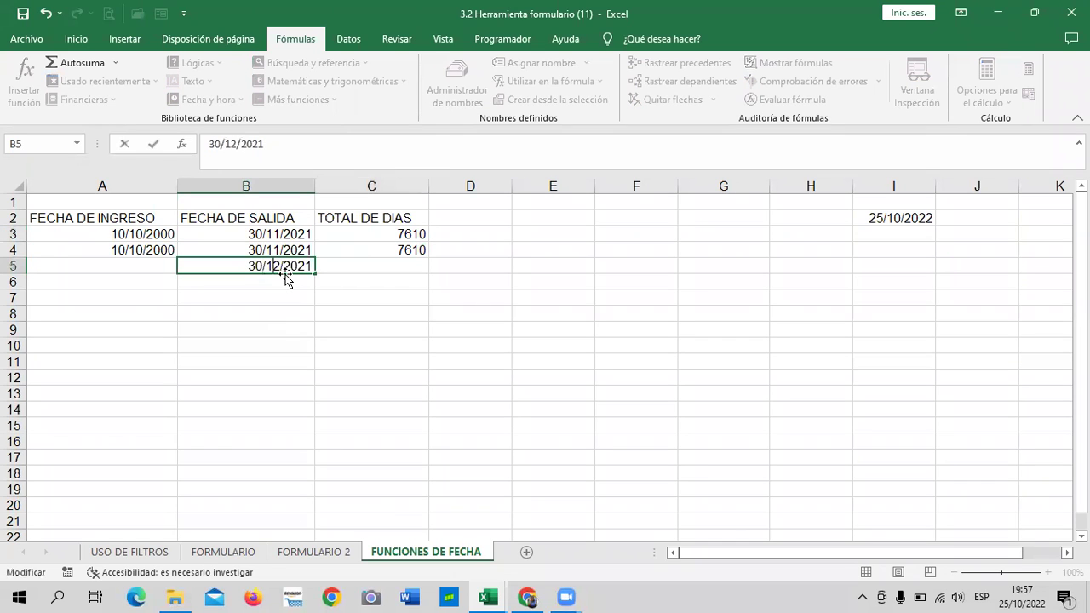
{"action": "key", "text": "Delete"}
{"action": "type", "text": "1"}
{"action": "key", "text": "Return"}
Step: Copy the A4 entry date 10/10/2000 into A5
{"action": "left_click", "coordinate": [139, 253]}
{"action": "right_click", "coordinate": [133, 255]}
{"action": "left_click", "coordinate": [123, 265]}
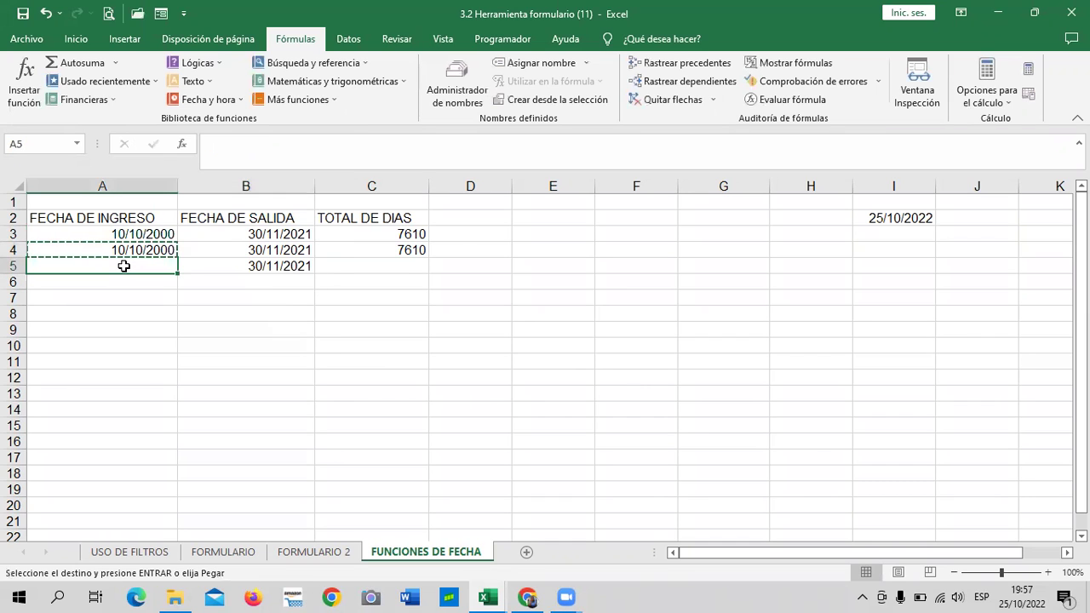
{"action": "key", "text": "ctrl+v"}
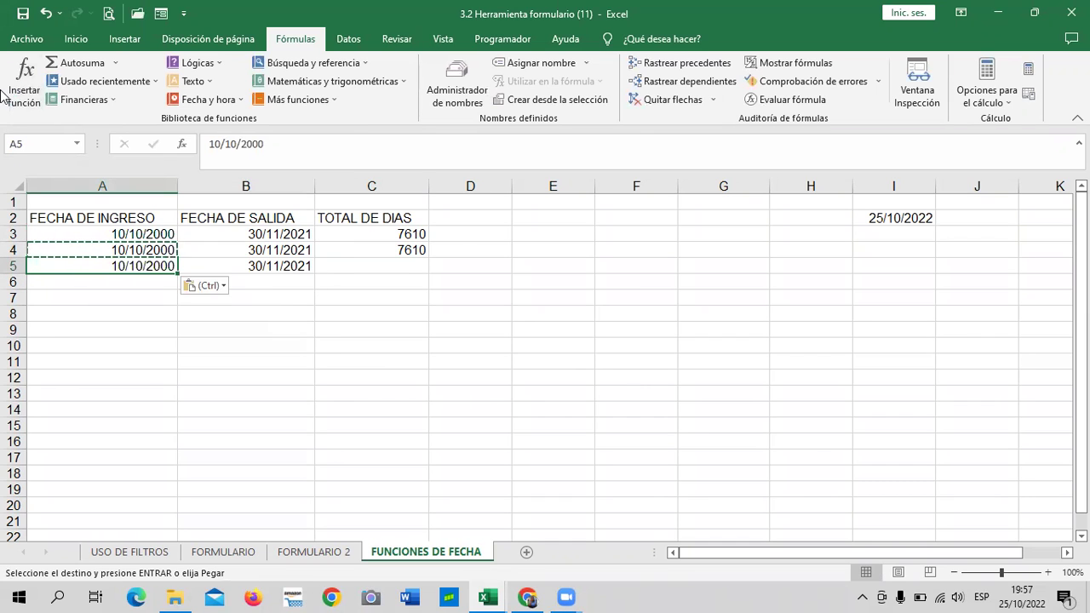
{"action": "key", "text": "Escape"}
{"action": "left_click_drag", "start_coordinate": [341, 331], "coordinate": [358, 313]}
Step: Enter =DIAS360(A5;B5;FALSO) in C5, returning 7610
{"action": "left_click", "coordinate": [396, 270]}
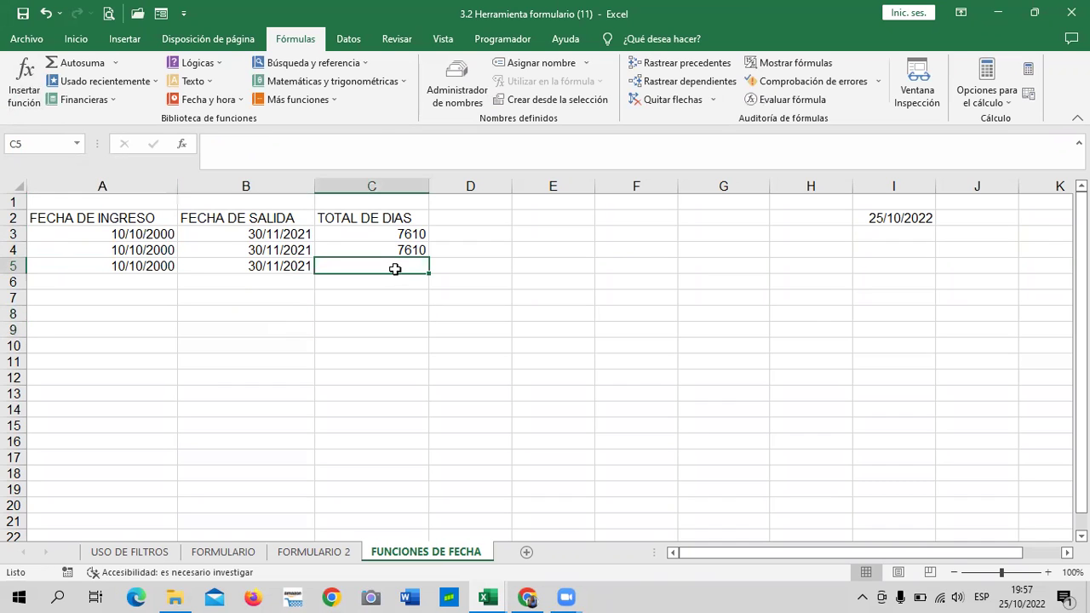
{"action": "type", "text": "=DIAS"}
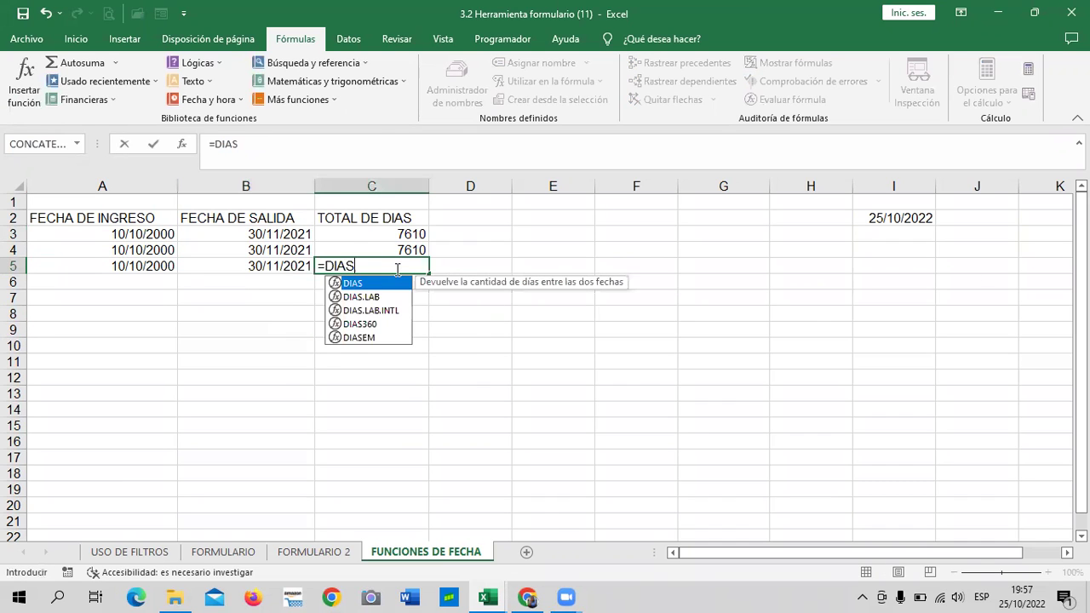
{"action": "double_click", "coordinate": [367, 326]}
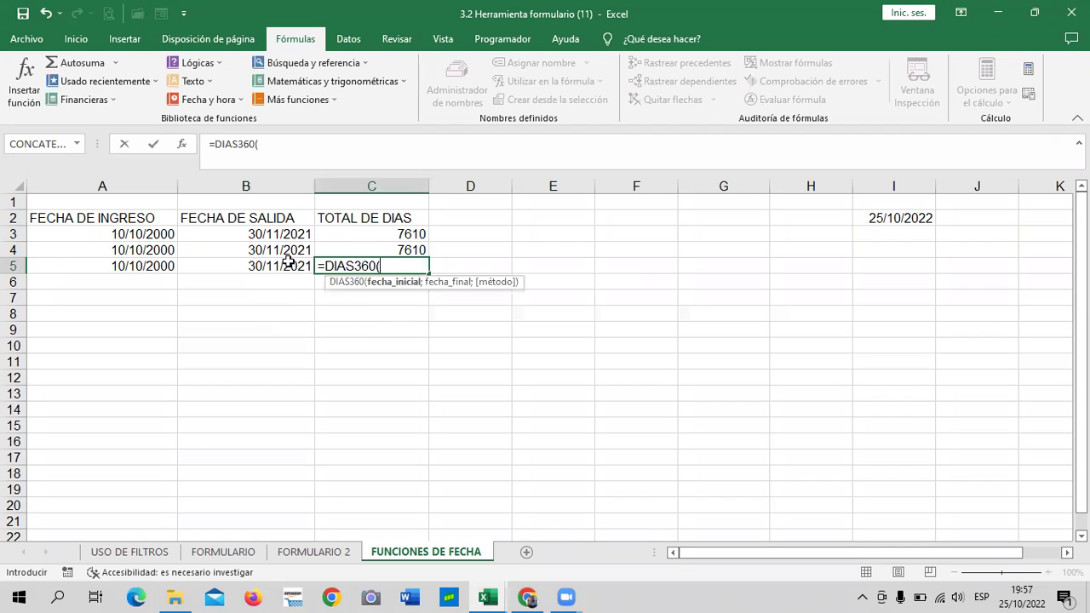
{"action": "left_click", "coordinate": [139, 265]}
{"action": "type", "text": ";"}
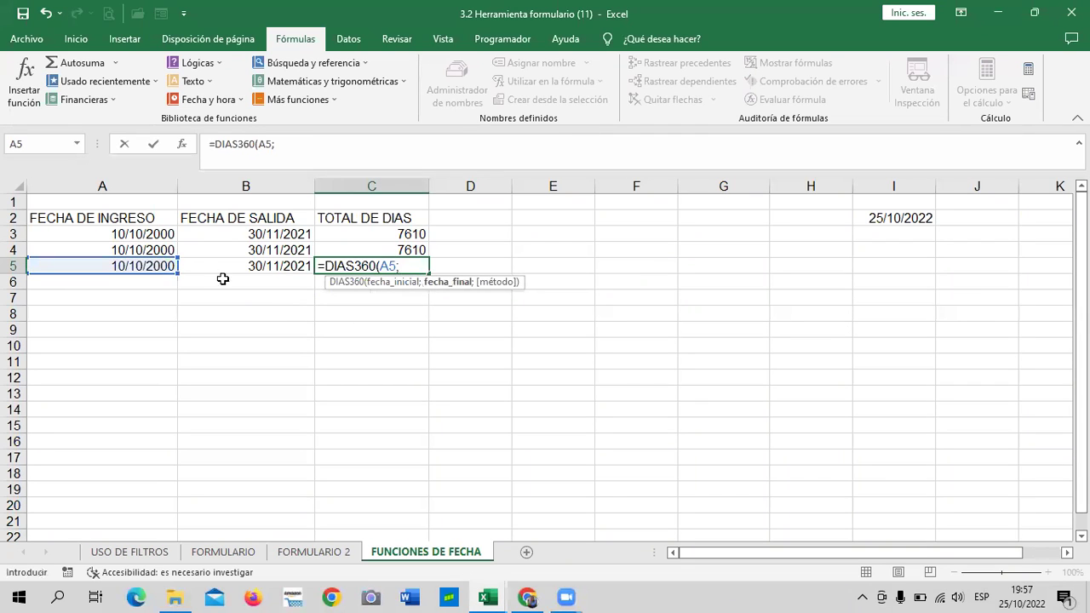
{"action": "left_click", "coordinate": [268, 266]}
{"action": "type", "text": ";"}
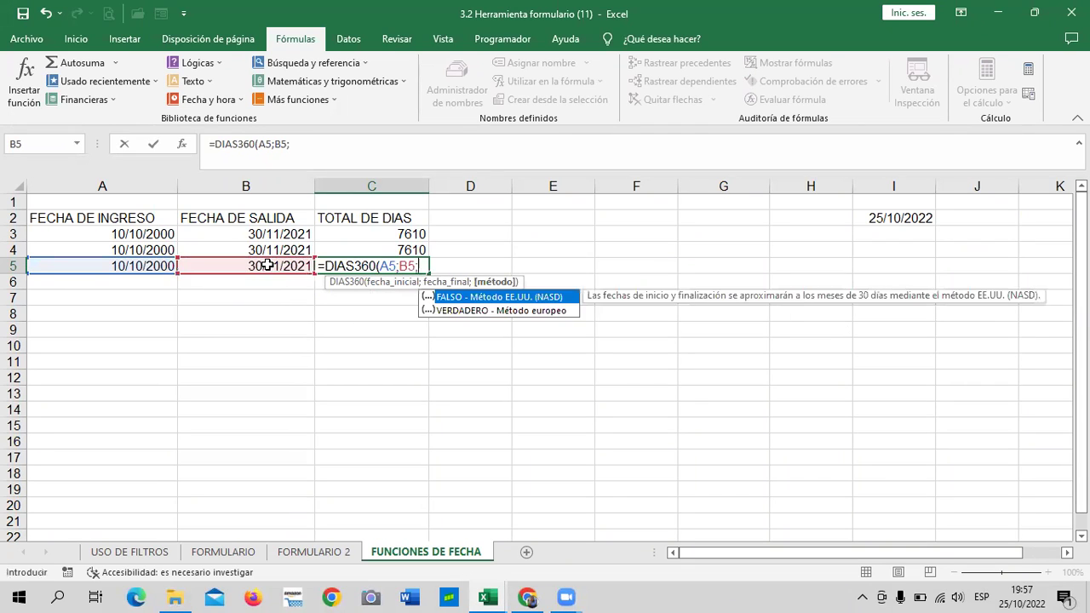
{"action": "double_click", "coordinate": [528, 297]}
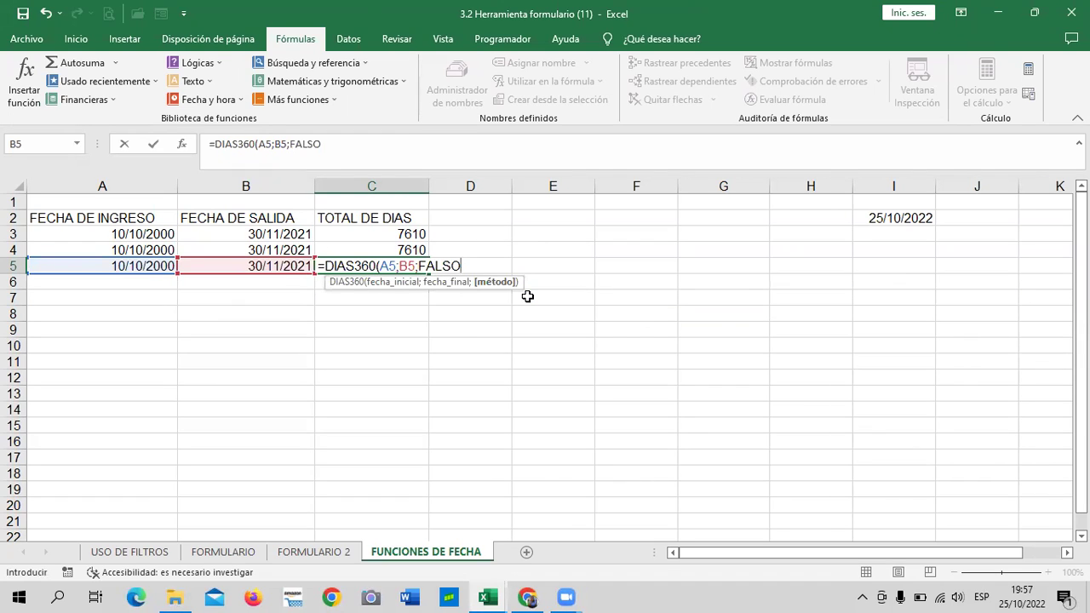
{"action": "type", "text": ")"}
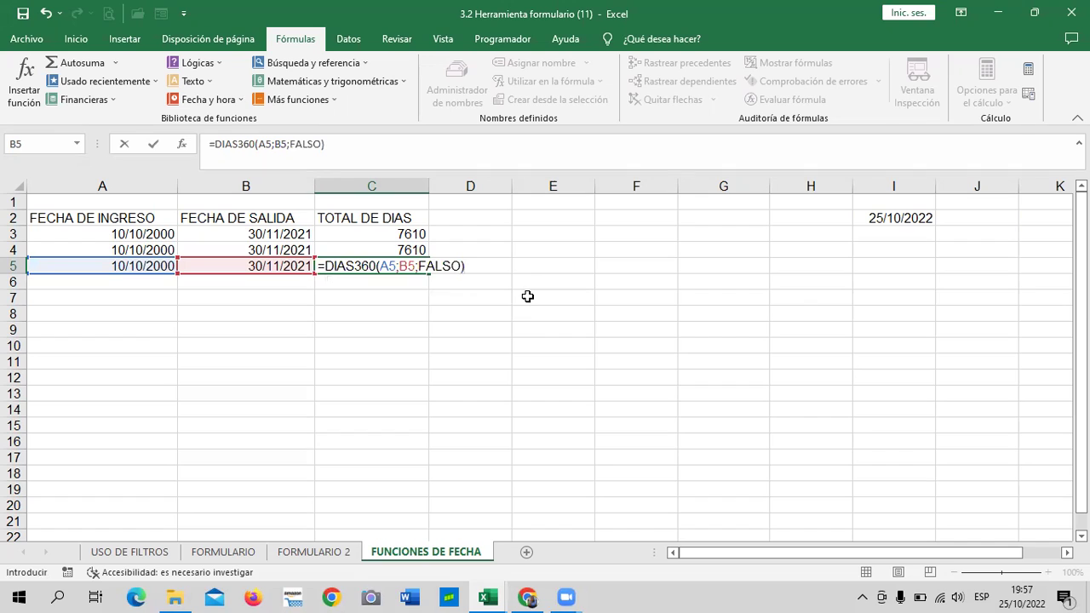
{"action": "key", "text": "Return"}
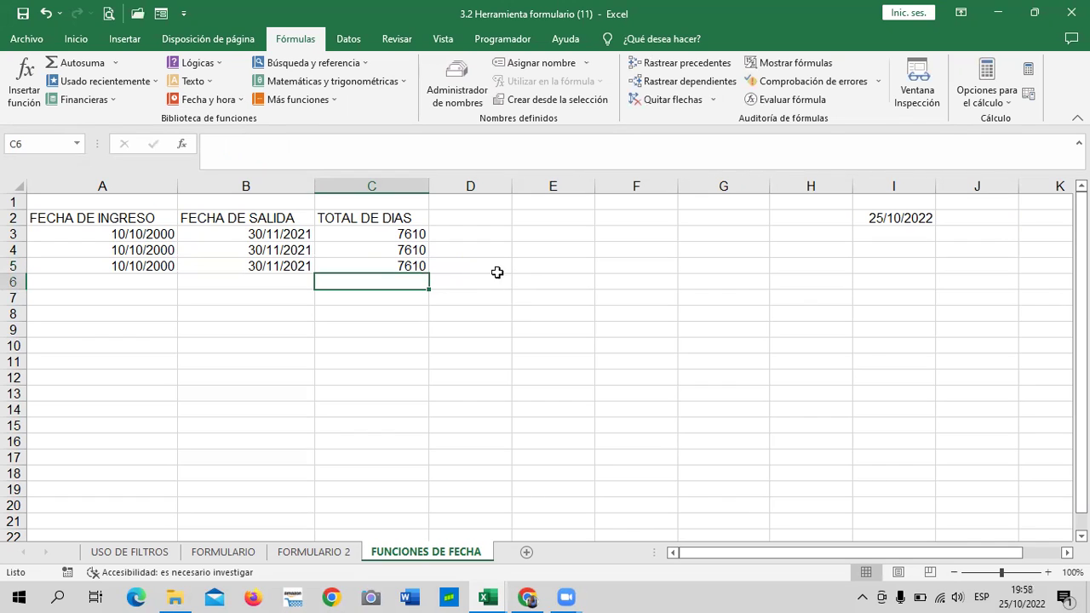
Step: Compare the C3, C4 and C5 formulas and browse the Fecha y hora function list
{"action": "left_click", "coordinate": [370, 238]}
{"action": "left_click", "coordinate": [368, 249]}
{"action": "left_click", "coordinate": [358, 263]}
{"action": "left_click", "coordinate": [357, 249]}
{"action": "left_click", "coordinate": [354, 236]}
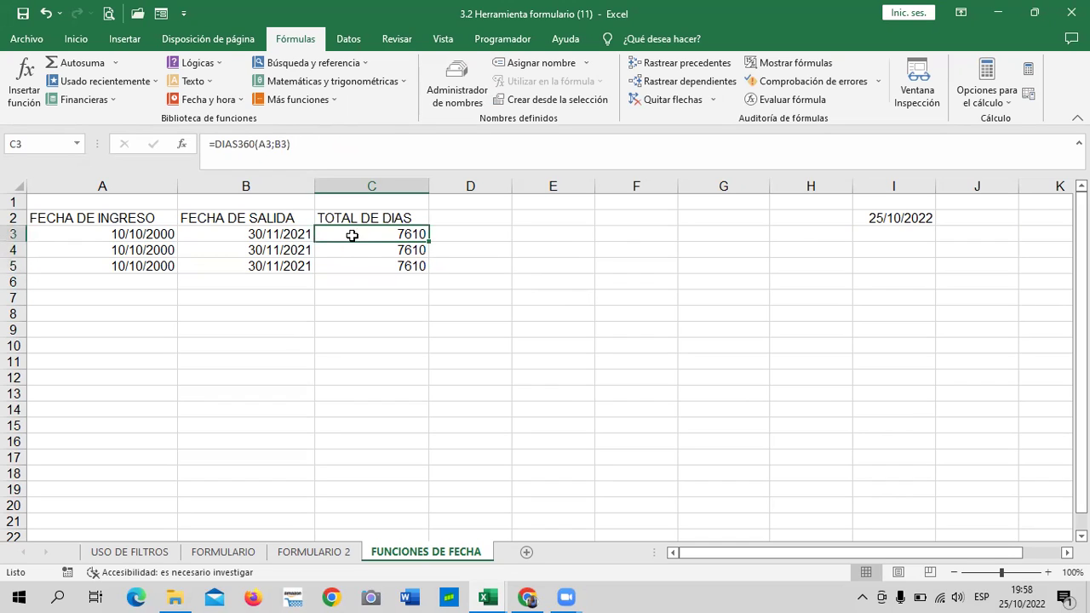
{"action": "left_click", "coordinate": [355, 251]}
{"action": "left_click", "coordinate": [349, 267]}
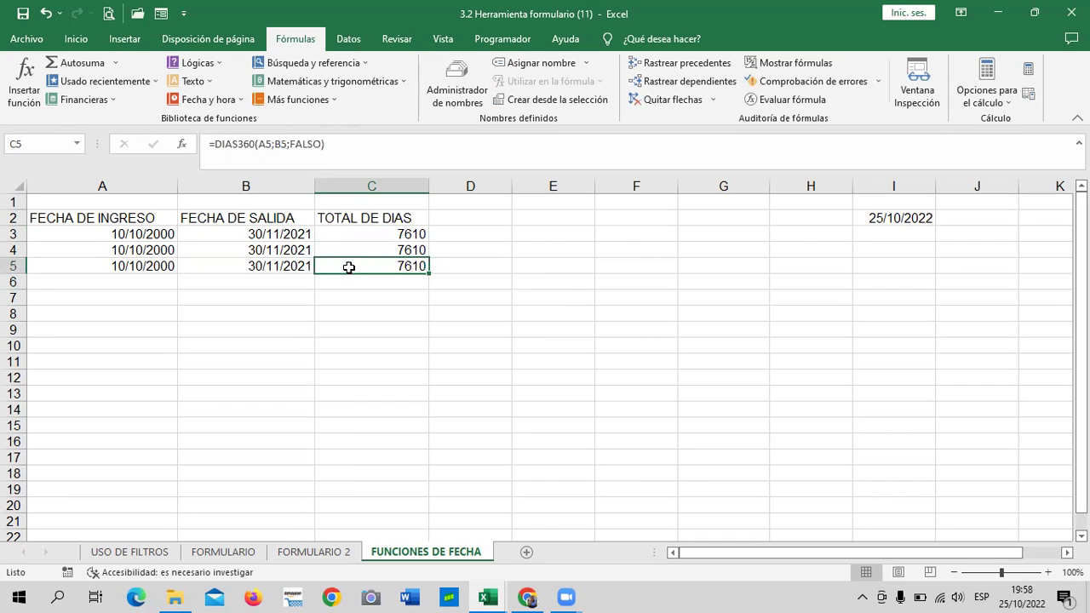
{"action": "left_click", "coordinate": [242, 101]}
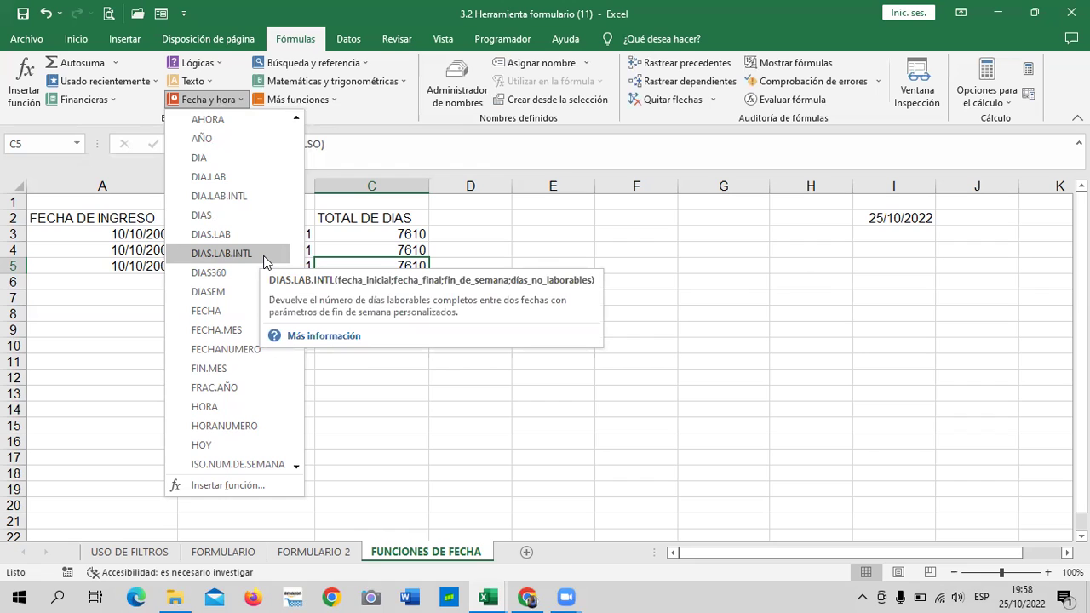
{"action": "left_click", "coordinate": [439, 407]}
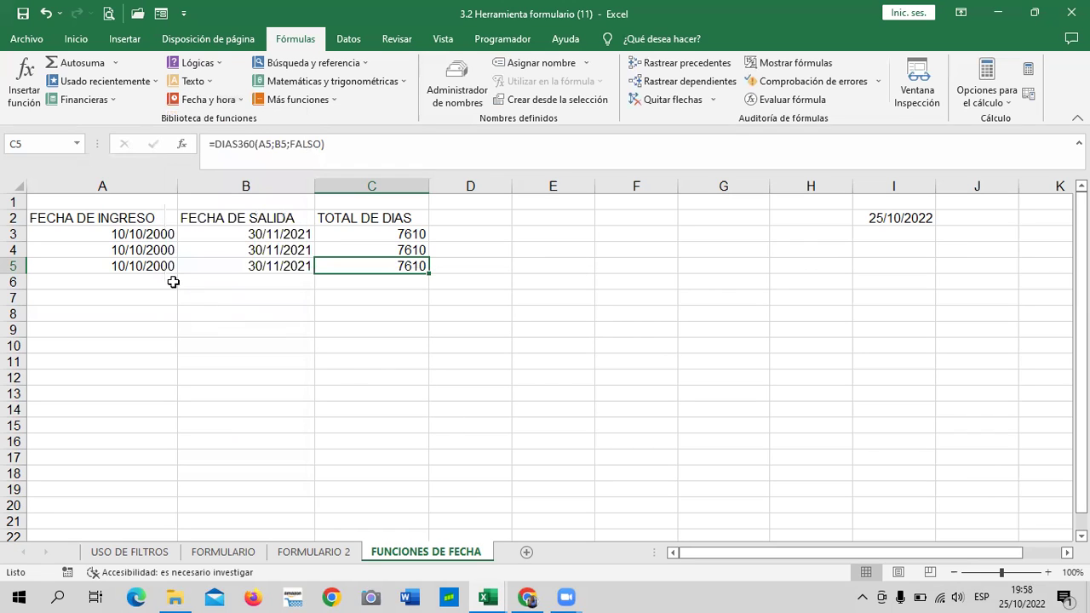
{"action": "left_click", "coordinate": [156, 266]}
Step: Copy the A5 entry date 10/10/2000 into A6
{"action": "right_click", "coordinate": [156, 267]}
{"action": "left_click", "coordinate": [196, 245]}
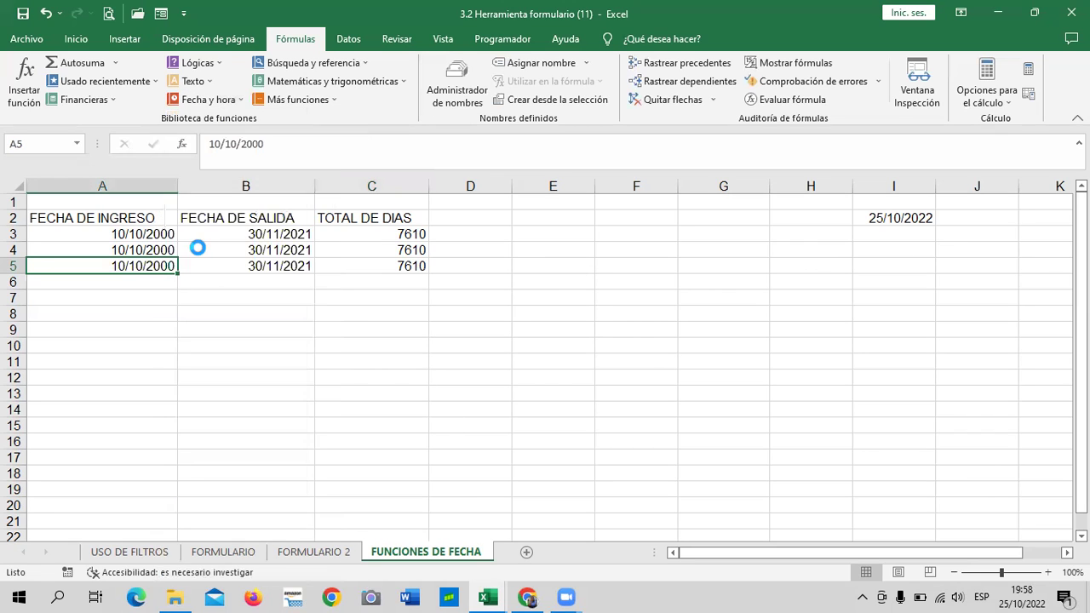
{"action": "left_click", "coordinate": [128, 284]}
{"action": "key", "text": "ctrl+v"}
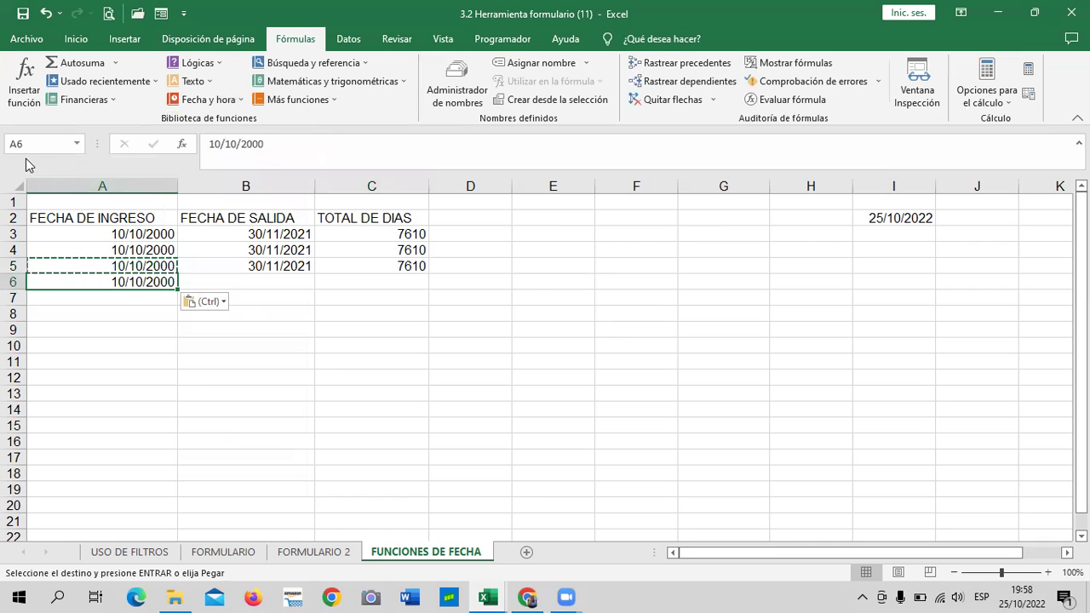
{"action": "key", "text": "Escape"}
Step: Copy the B5 exit date 30/11/2021 into B6
{"action": "left_click", "coordinate": [227, 265]}
{"action": "right_click", "coordinate": [226, 265]}
{"action": "left_click", "coordinate": [264, 246]}
{"action": "left_click", "coordinate": [242, 282]}
{"action": "key", "text": "ctrl+v"}
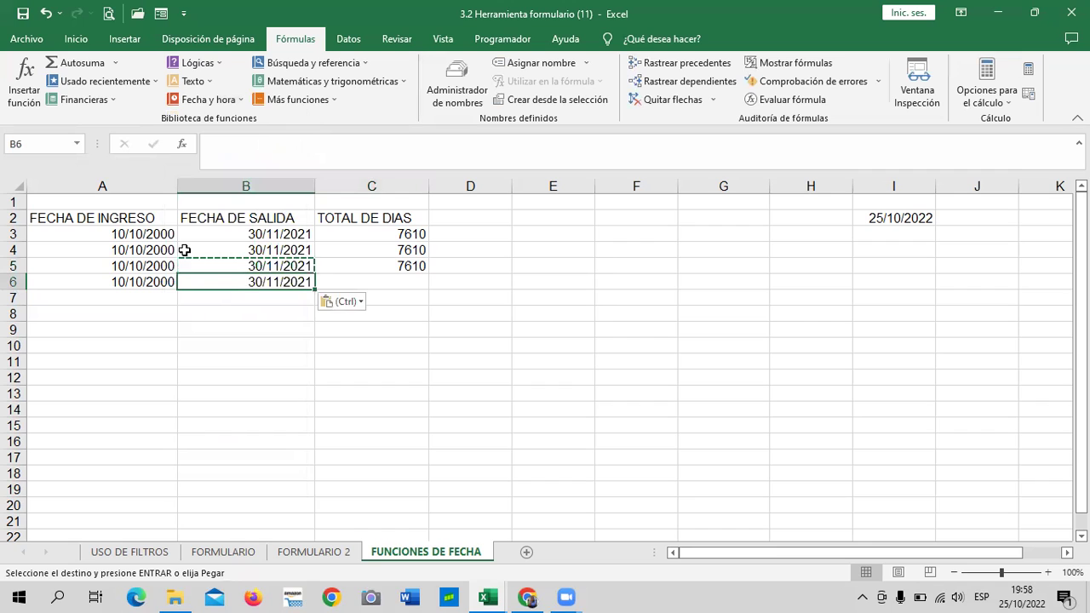
{"action": "key", "text": "Escape"}
{"action": "left_click", "coordinate": [358, 370]}
{"action": "left_click", "coordinate": [366, 285]}
Step: Clear mistyped entries in C6, start a formula with =, and check the Fecha y hora list
{"action": "type", "text": "="}
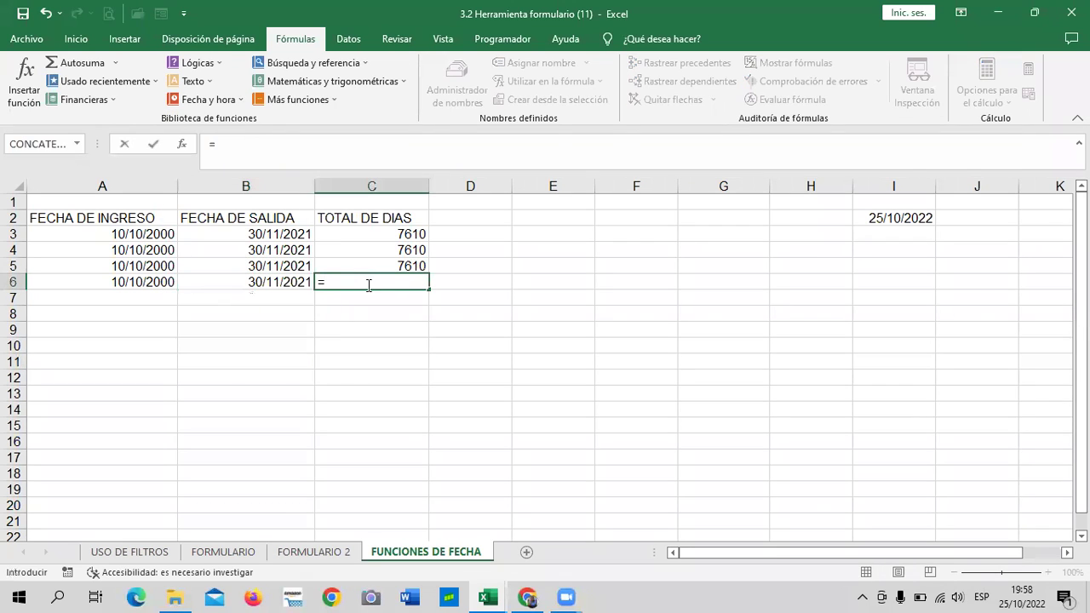
{"action": "type", "text": "D"}
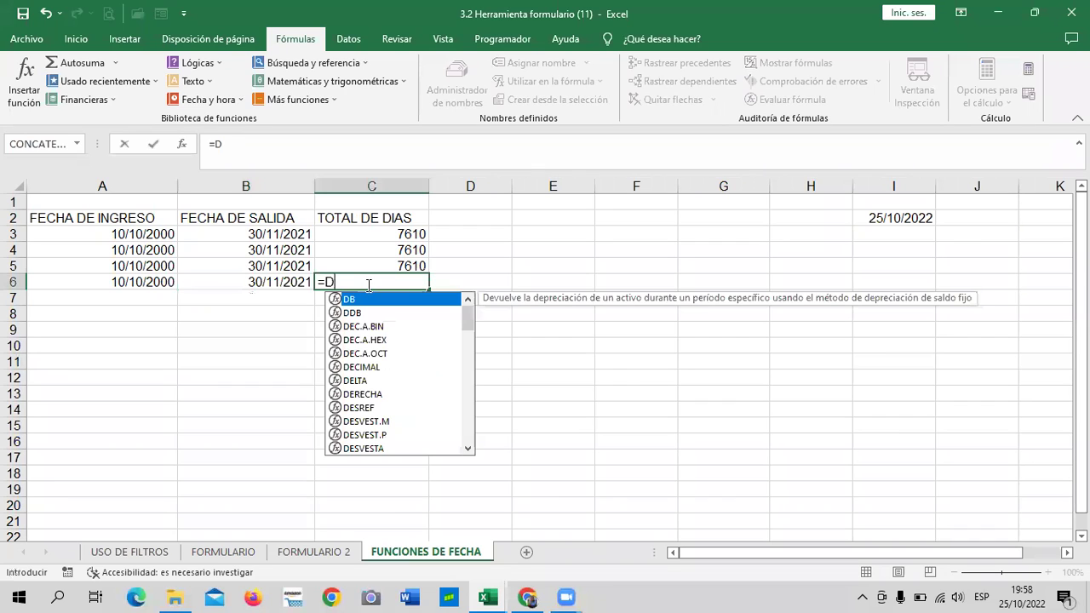
{"action": "key", "text": "BackSpace"}
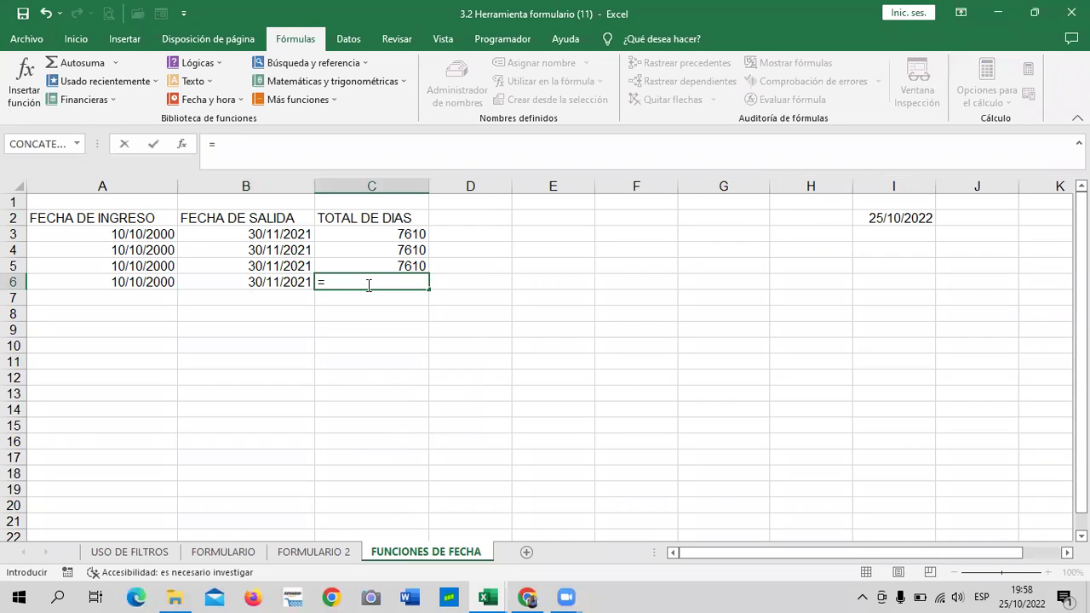
{"action": "key", "text": "BackSpace"}
{"action": "type", "text": "=I"}
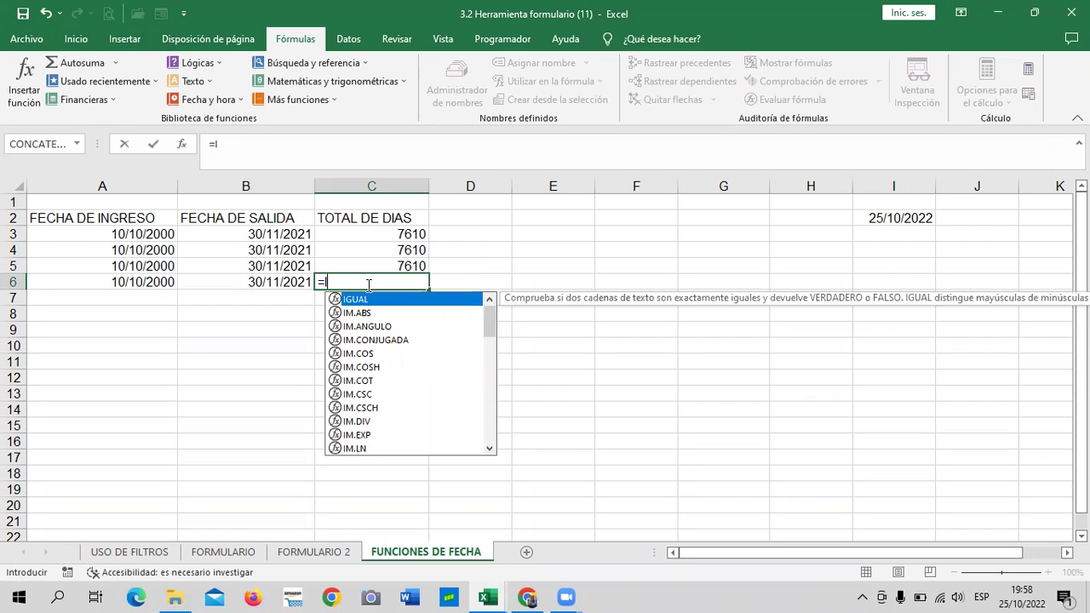
{"action": "key", "text": "BackSpace"}
{"action": "key", "text": "BackSpace"}
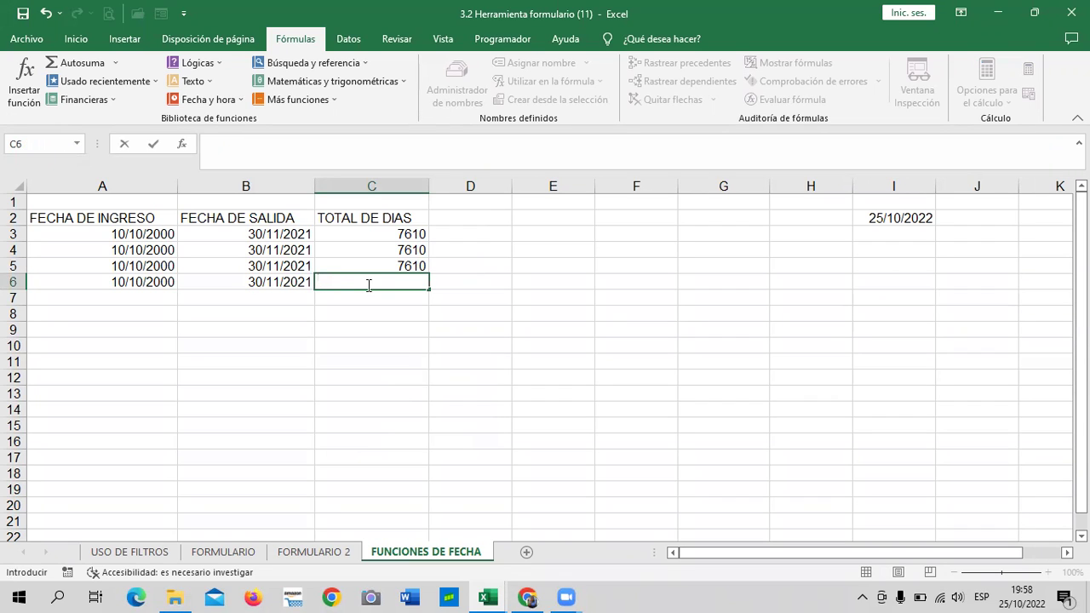
{"action": "type", "text": "="}
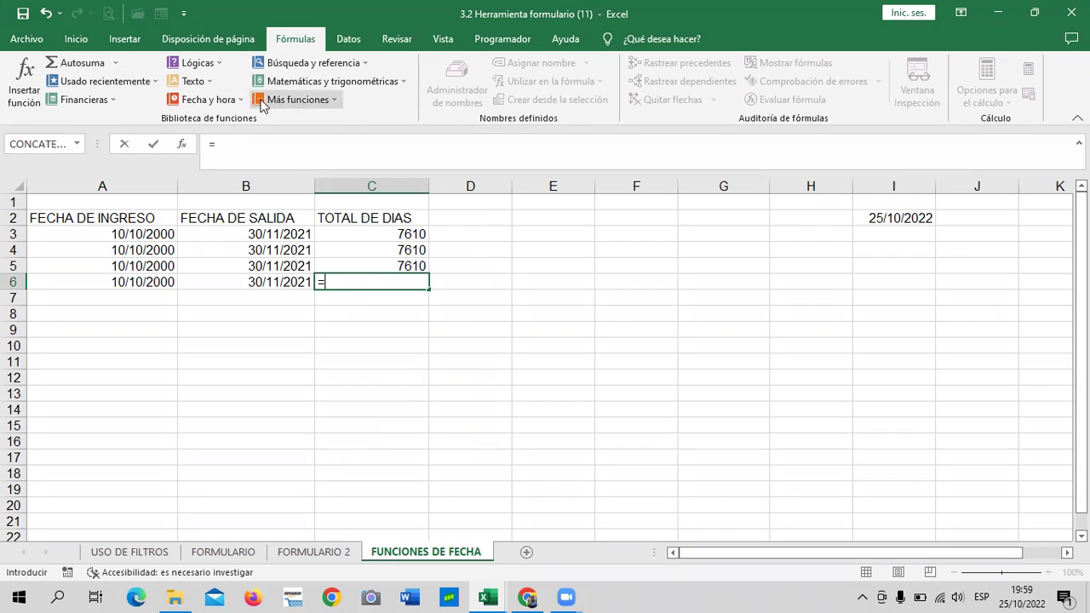
{"action": "left_click", "coordinate": [243, 100]}
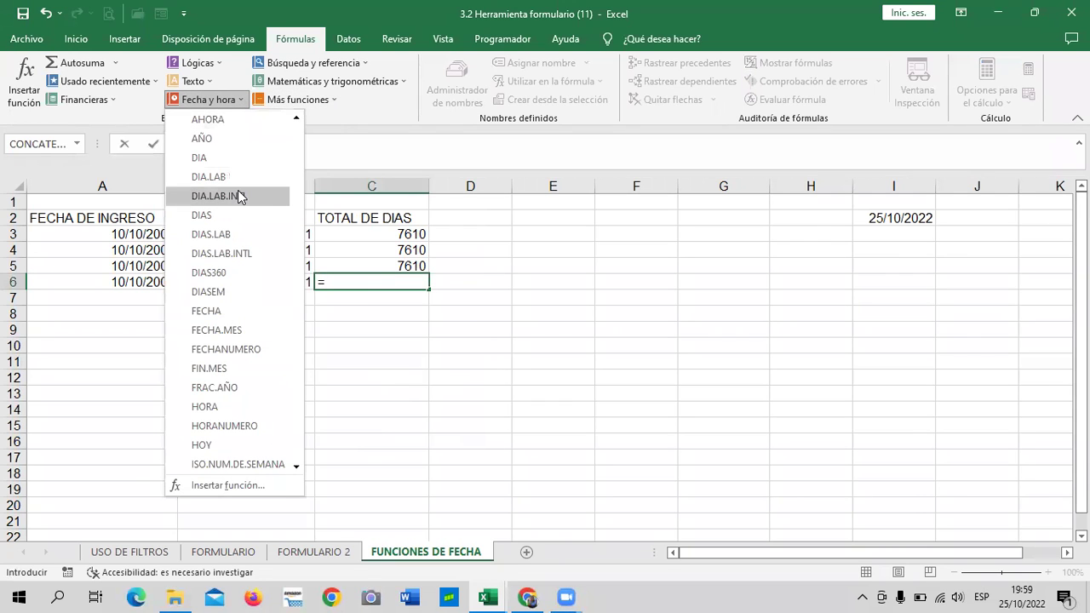
{"action": "left_click", "coordinate": [349, 281]}
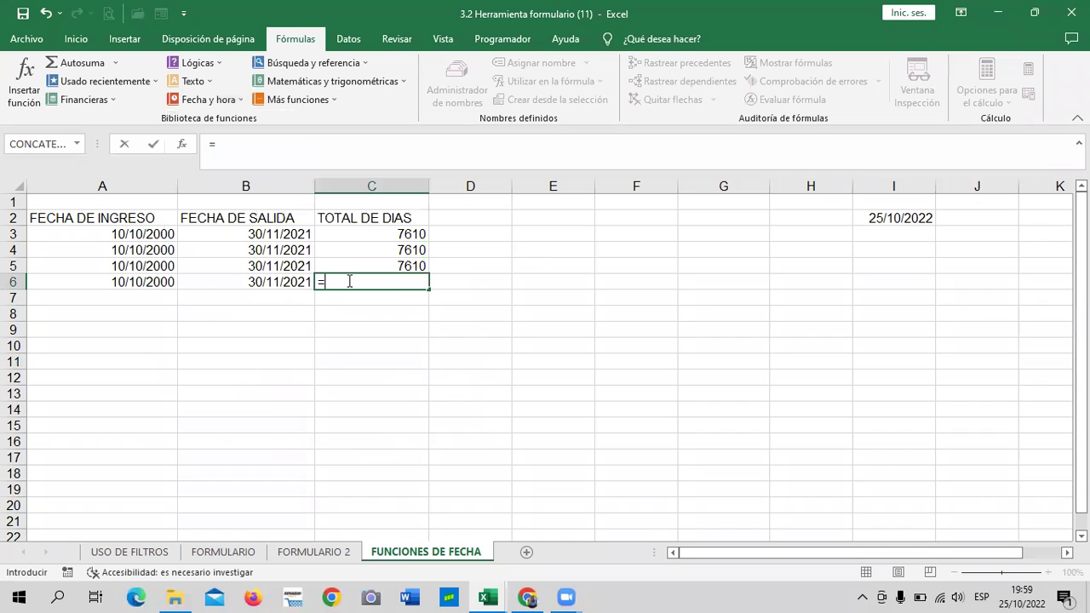
Step: Insert DIAS.LAB.INTL in C6 with A6 as start date and B6 as end date
{"action": "type", "text": "DIAS"}
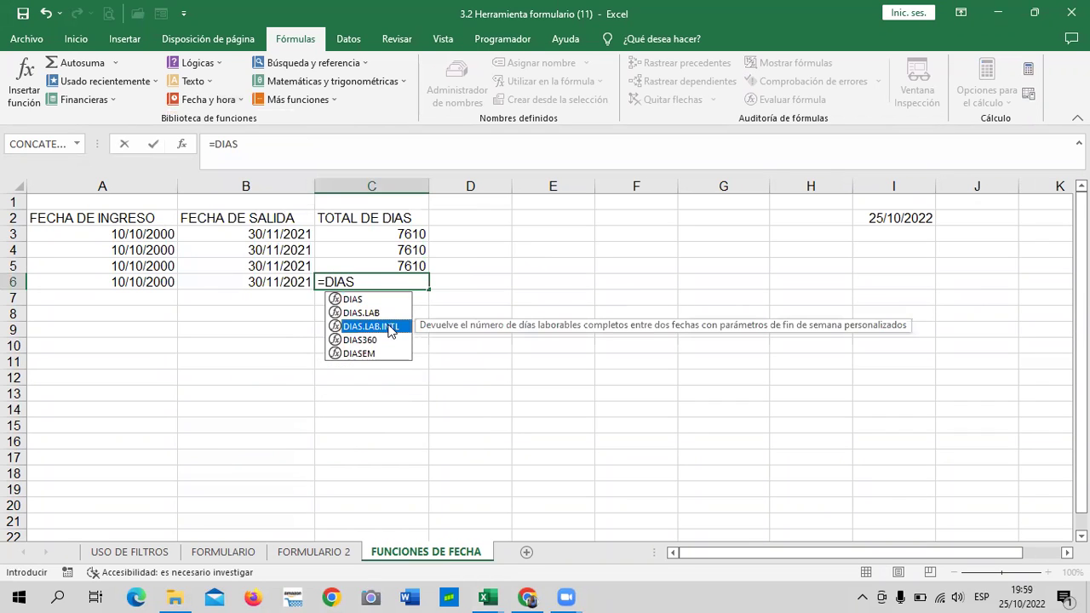
{"action": "double_click", "coordinate": [388, 328]}
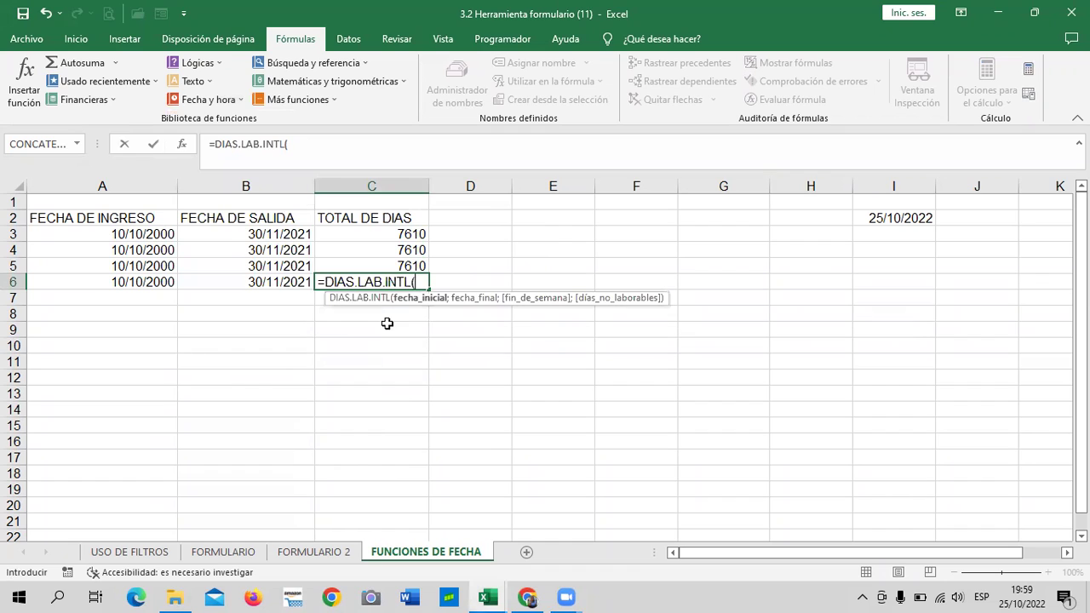
{"action": "left_click", "coordinate": [122, 279]}
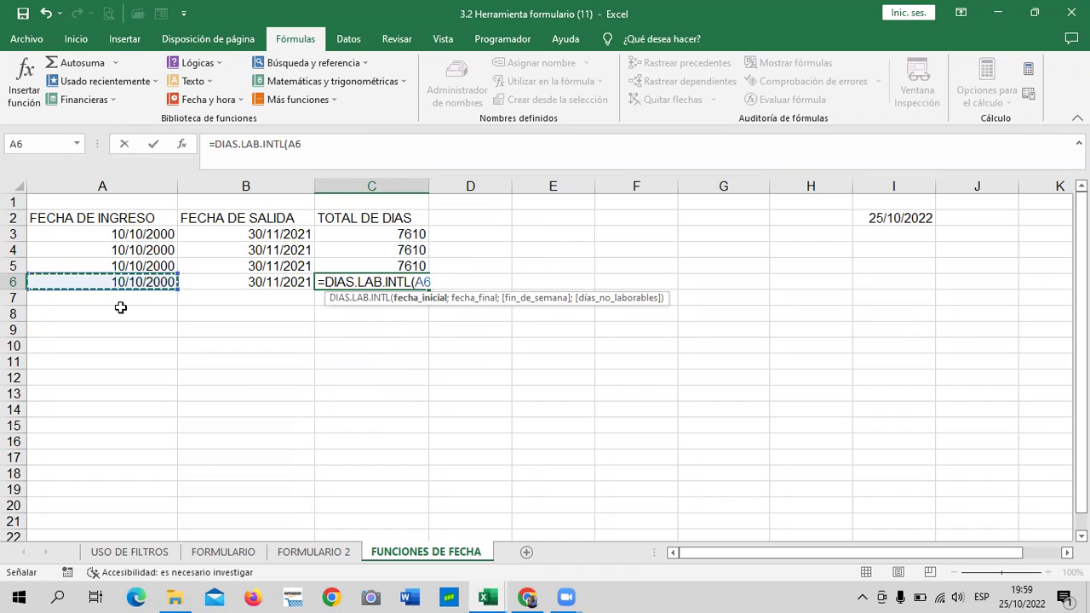
{"action": "type", "text": ";"}
{"action": "left_click", "coordinate": [235, 282]}
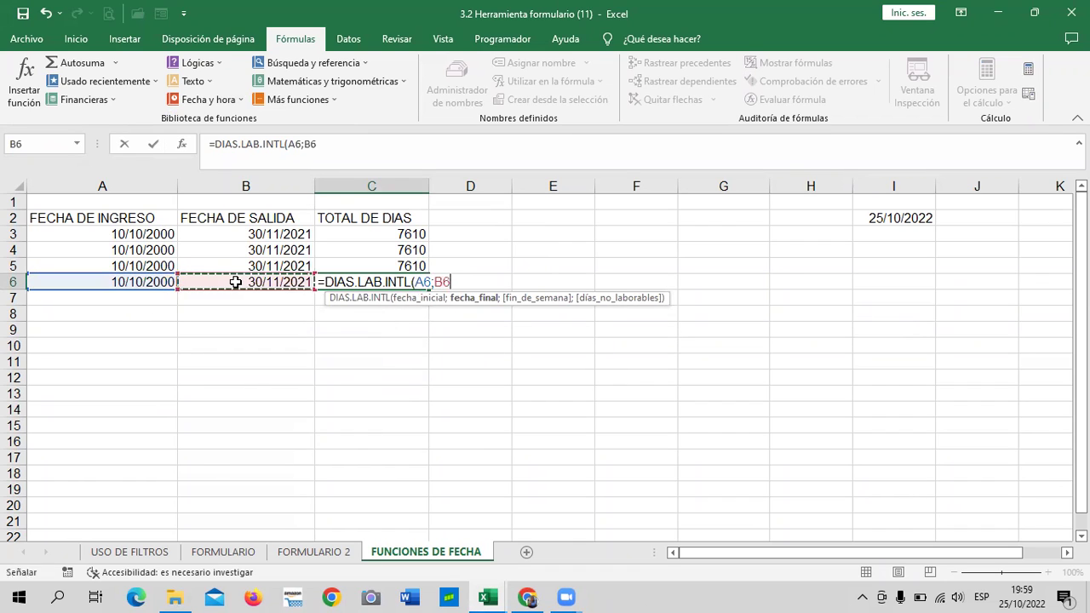
{"action": "type", "text": ";"}
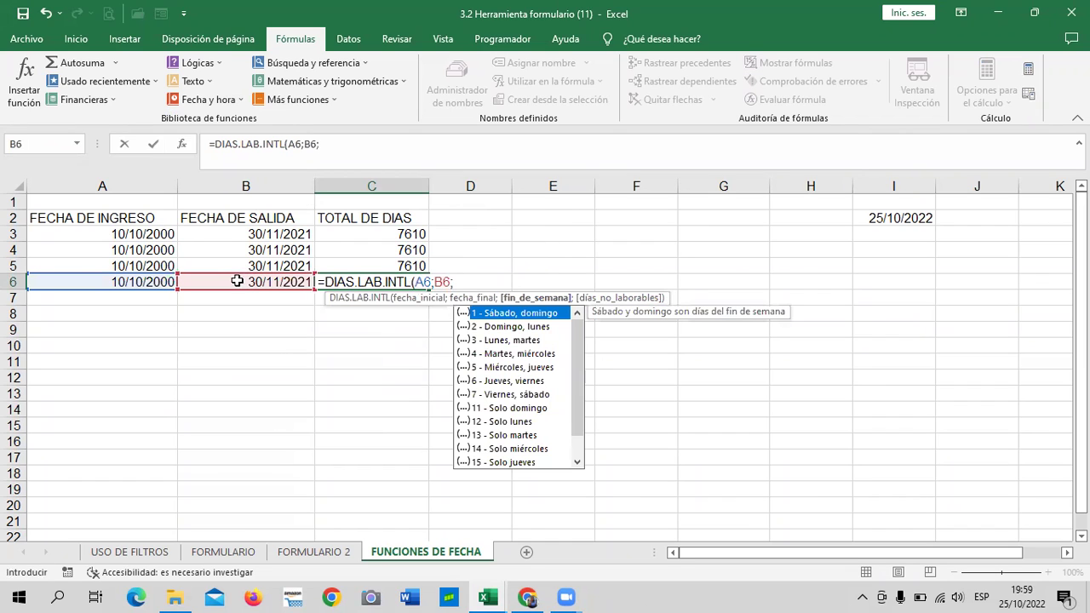
Step: Complete C6 as =DIAS.LAB.INTL(A6;B6;1) with a Saturday–Sunday weekend, giving 5516
{"action": "left_click_drag", "start_coordinate": [576, 340], "coordinate": [580, 339]}
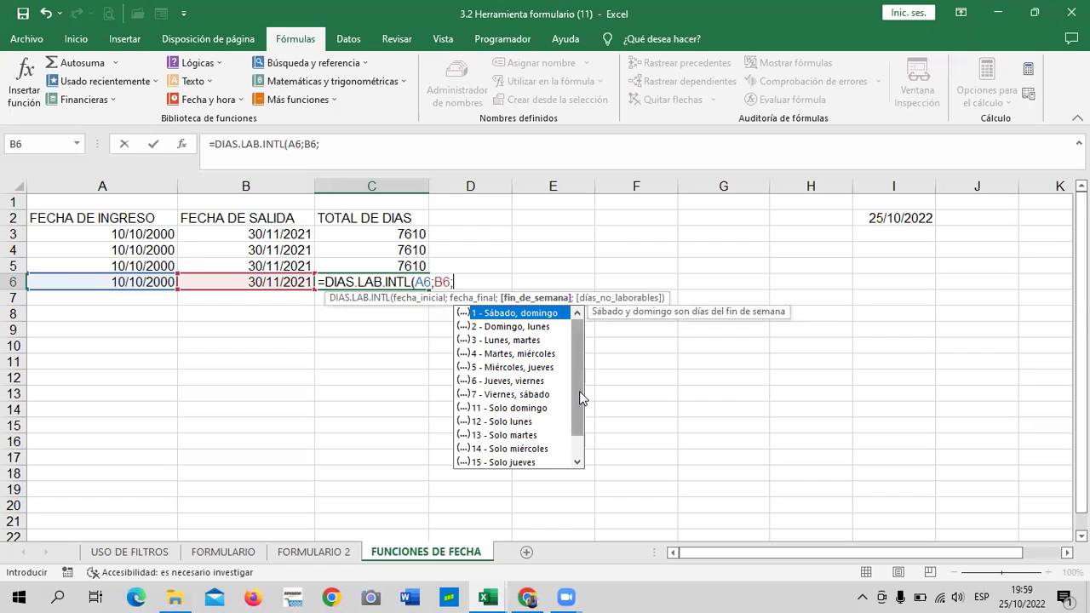
{"action": "left_click_drag", "start_coordinate": [579, 391], "coordinate": [580, 424]}
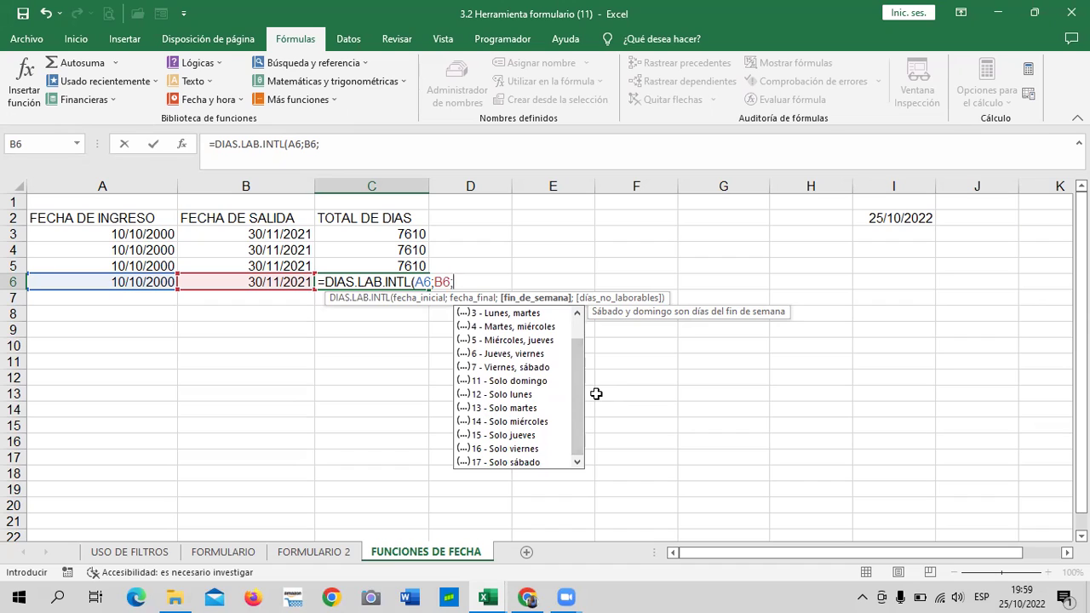
{"action": "left_click_drag", "start_coordinate": [580, 394], "coordinate": [577, 361]}
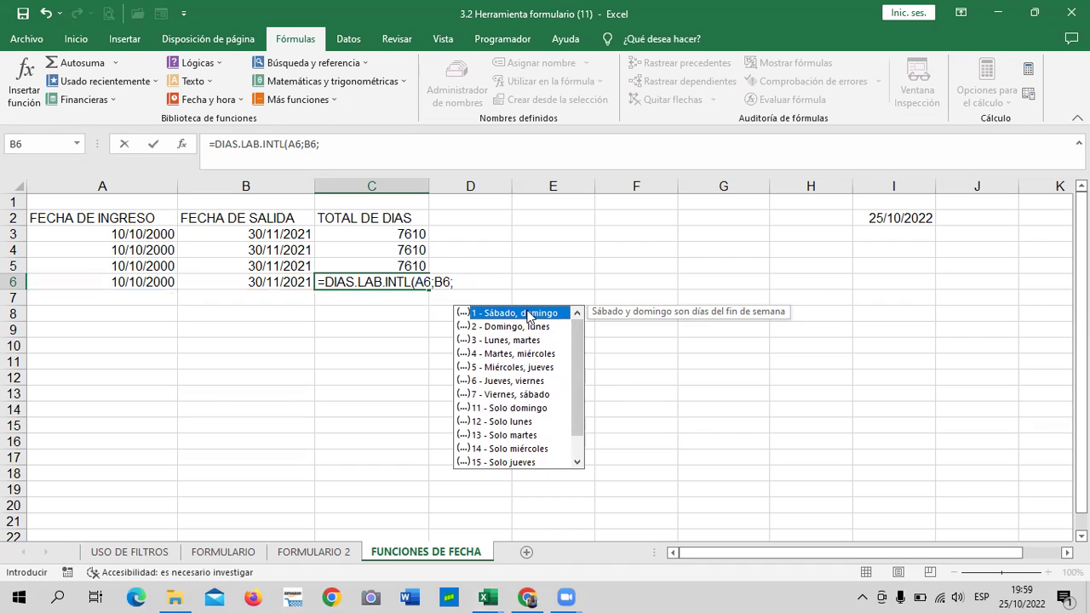
{"action": "left_click", "coordinate": [471, 281]}
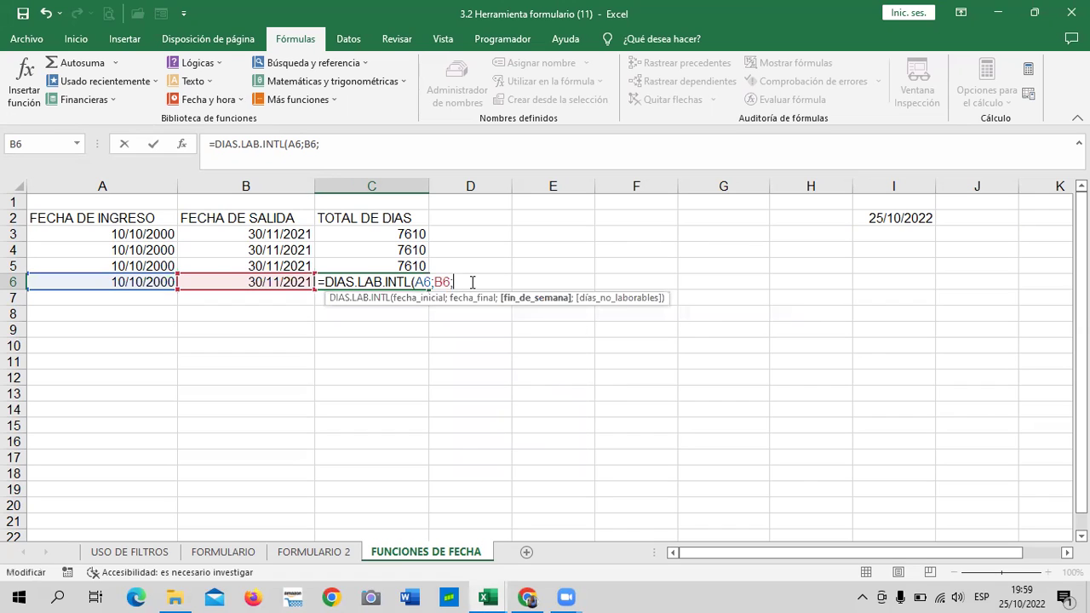
{"action": "type", "text": "1"}
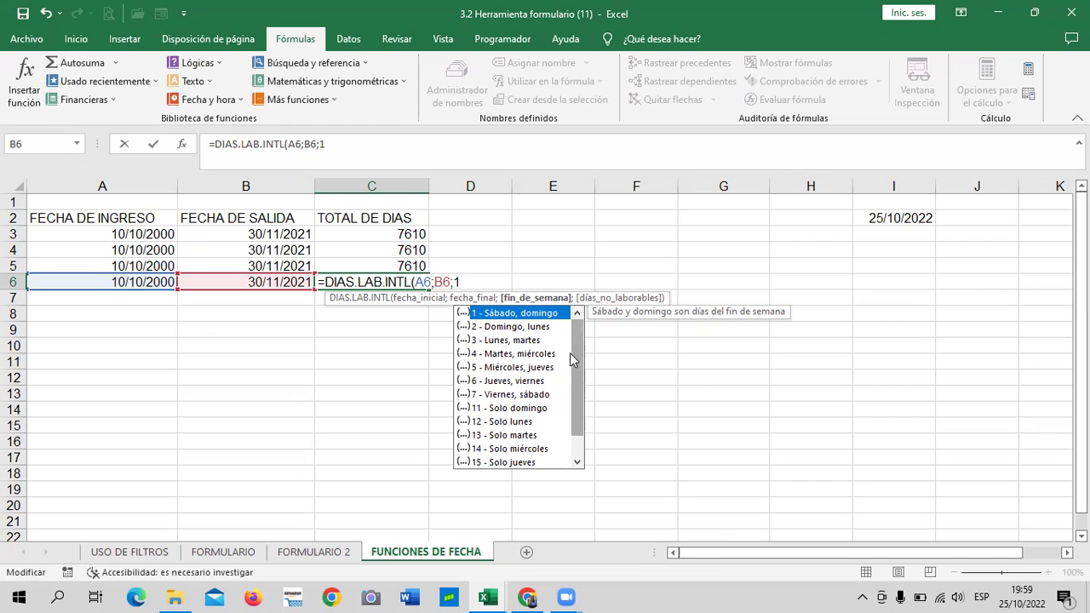
{"action": "scroll", "coordinate": [577, 365], "scroll_direction": "down", "scroll_amount": 1}
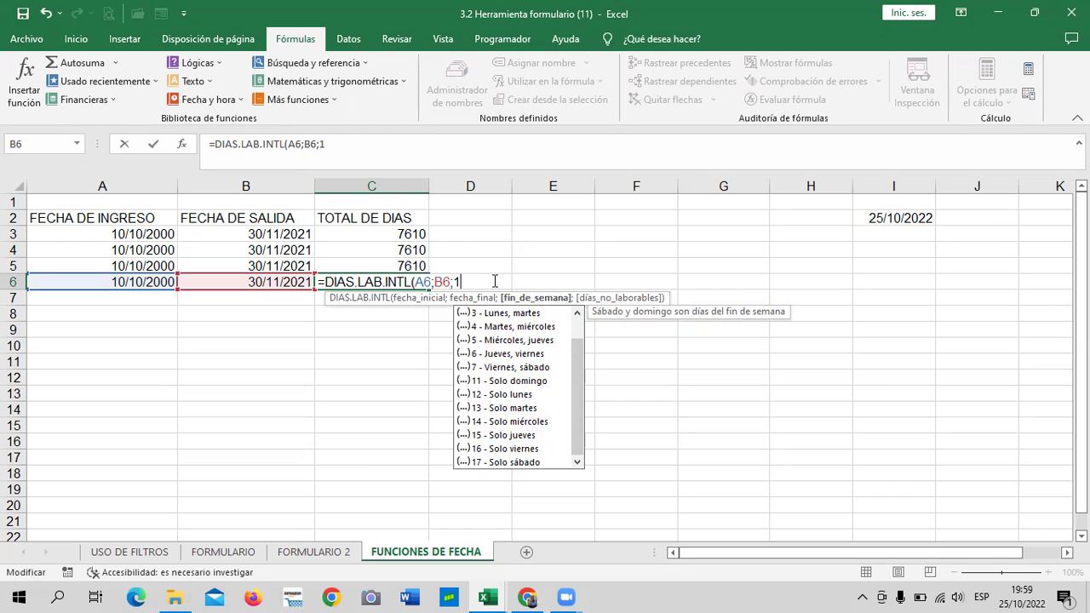
{"action": "type", "text": ")"}
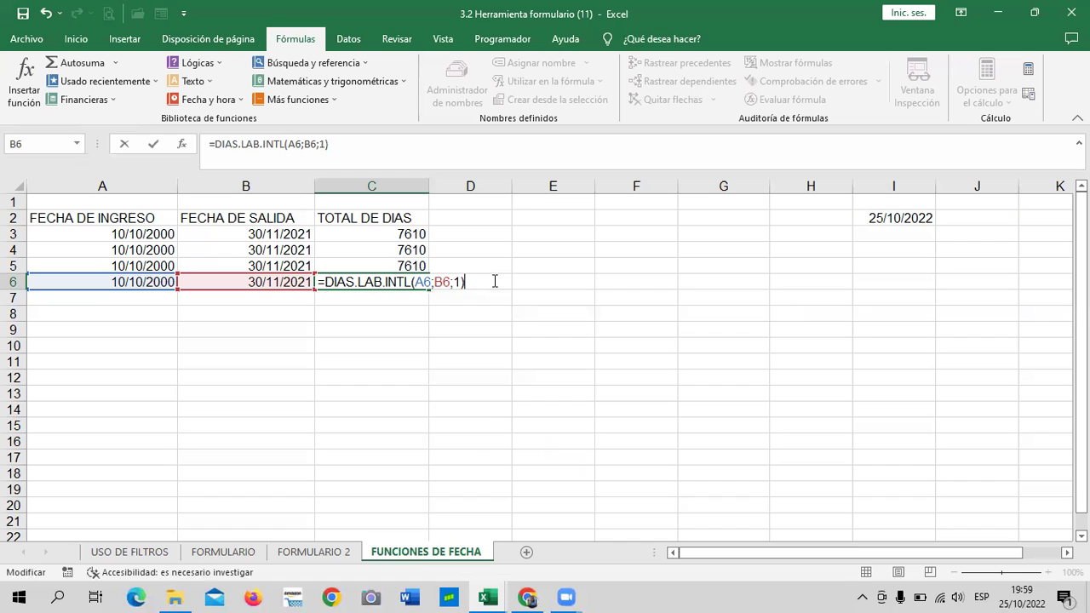
{"action": "key", "text": "Return"}
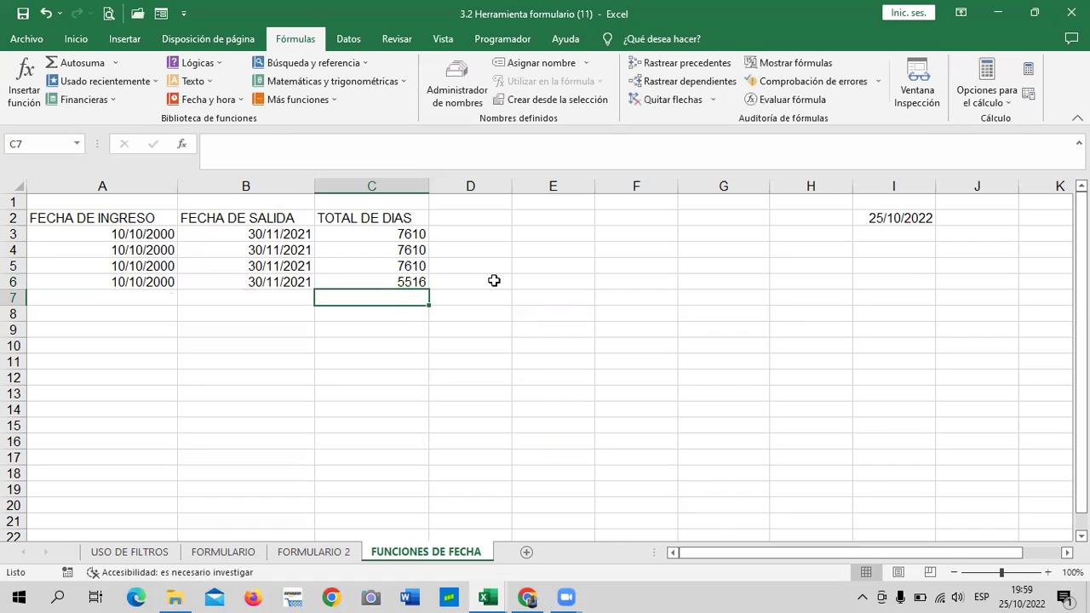
{"action": "left_click", "coordinate": [370, 282]}
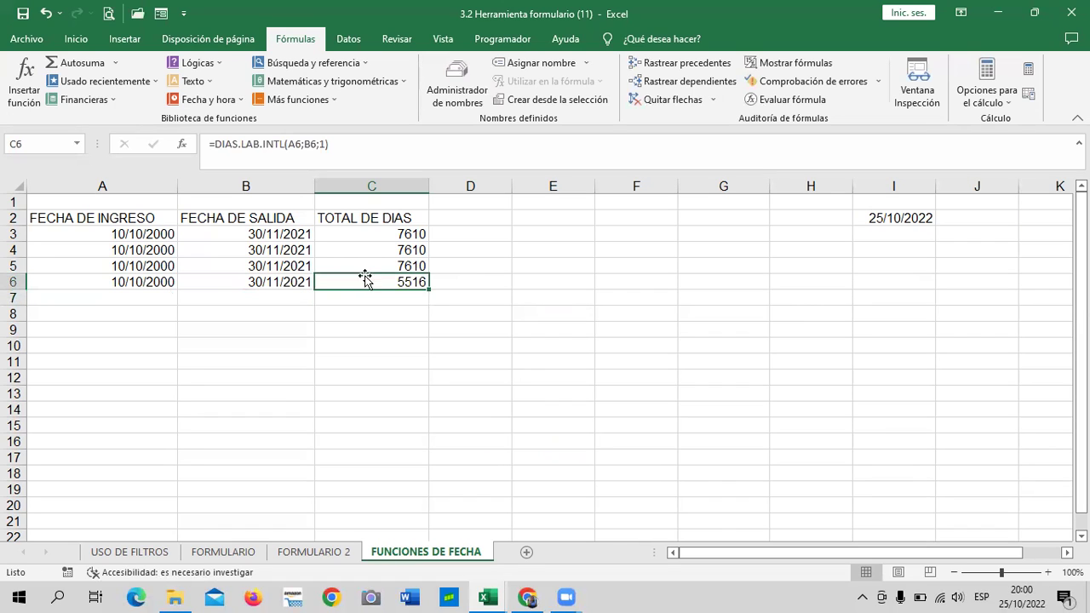
{"action": "left_click", "coordinate": [361, 237]}
{"action": "left_click", "coordinate": [357, 282]}
{"action": "left_click", "coordinate": [240, 101]}
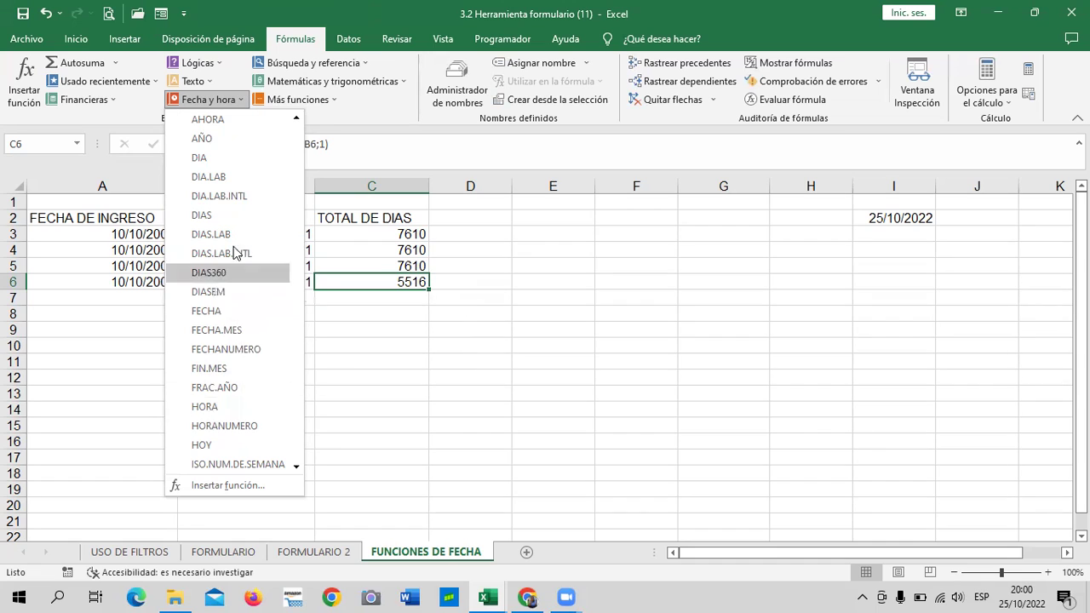
{"action": "scroll", "coordinate": [237, 413], "scroll_direction": "down", "scroll_amount": 2}
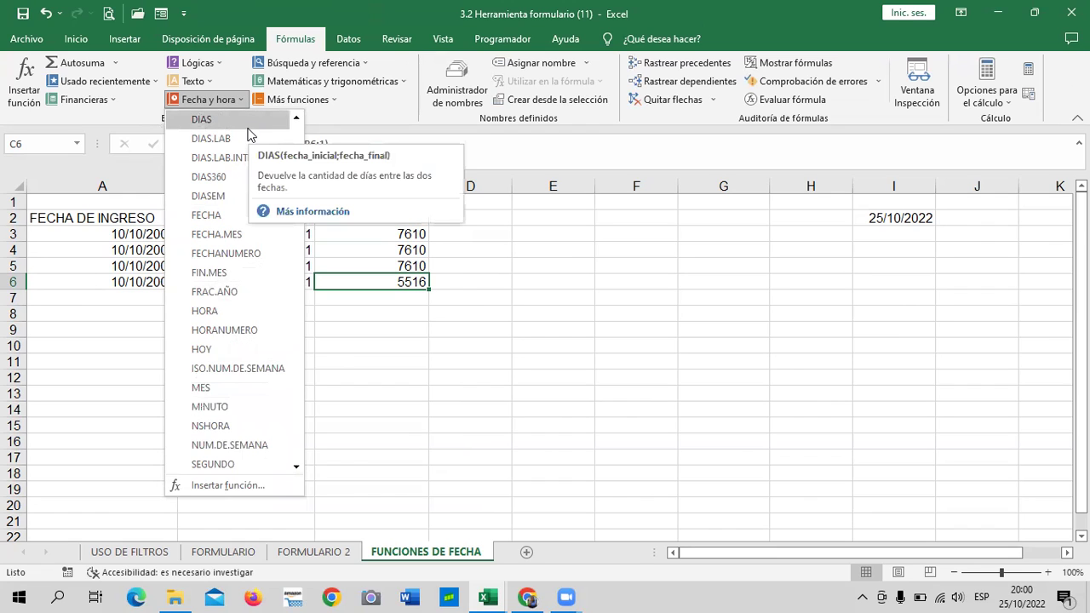
{"action": "left_click", "coordinate": [368, 376]}
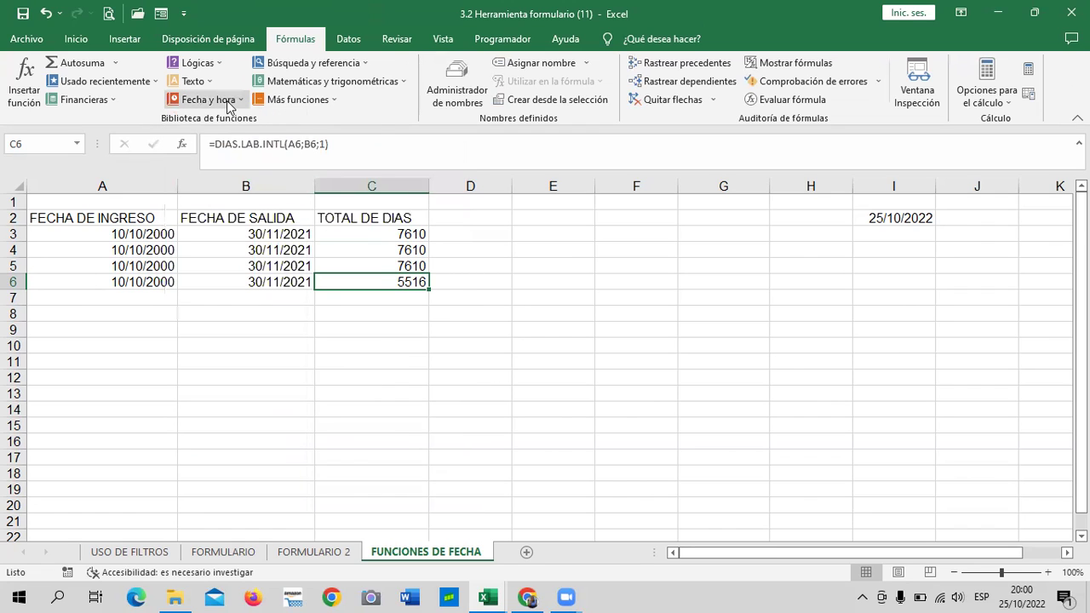
{"action": "left_click", "coordinate": [375, 428]}
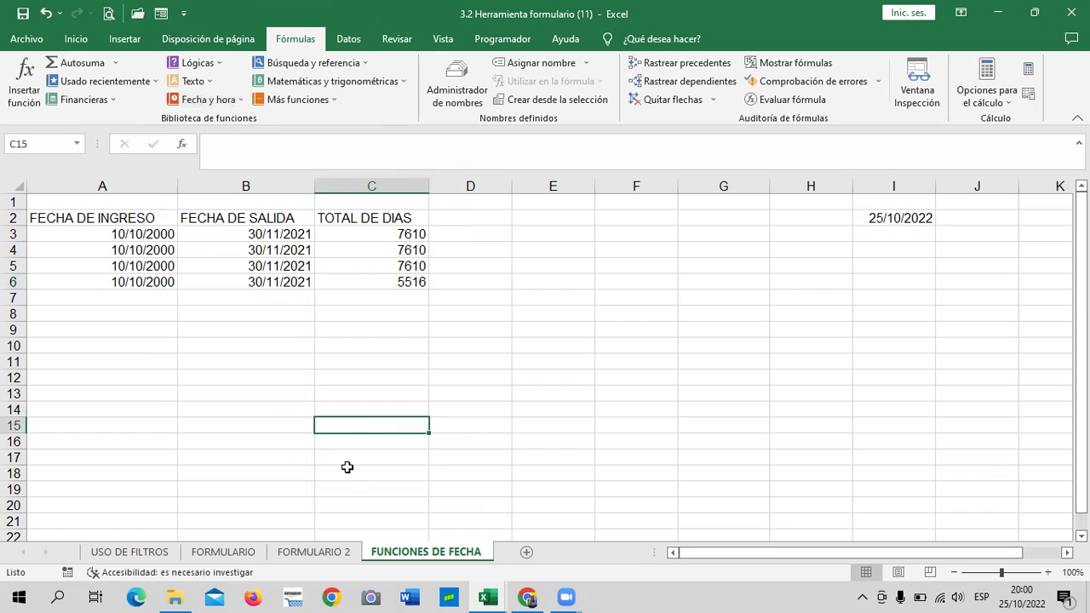
{"action": "left_click", "coordinate": [377, 594]}
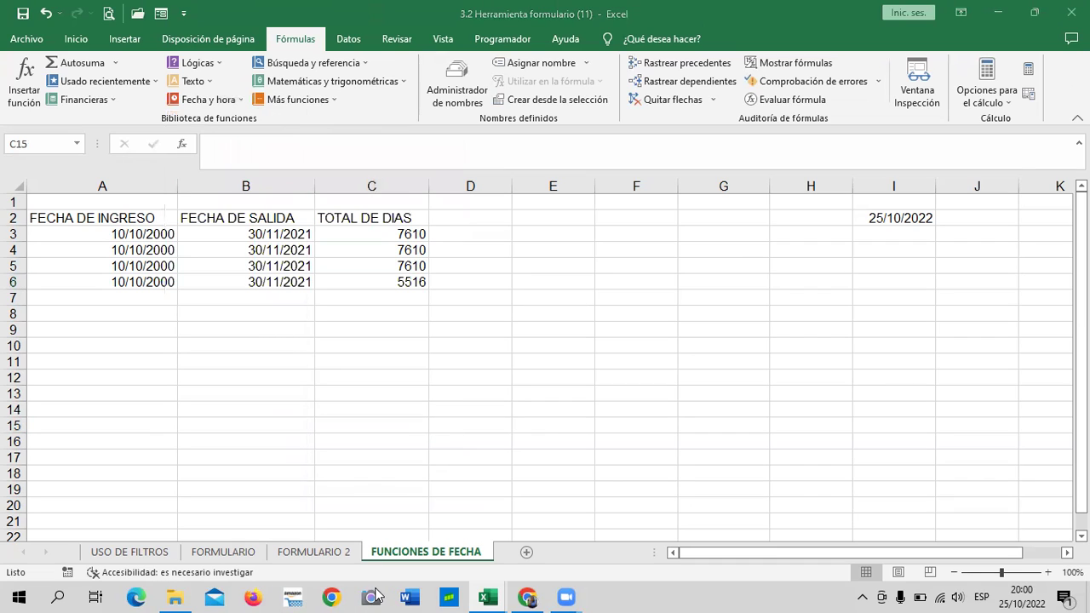